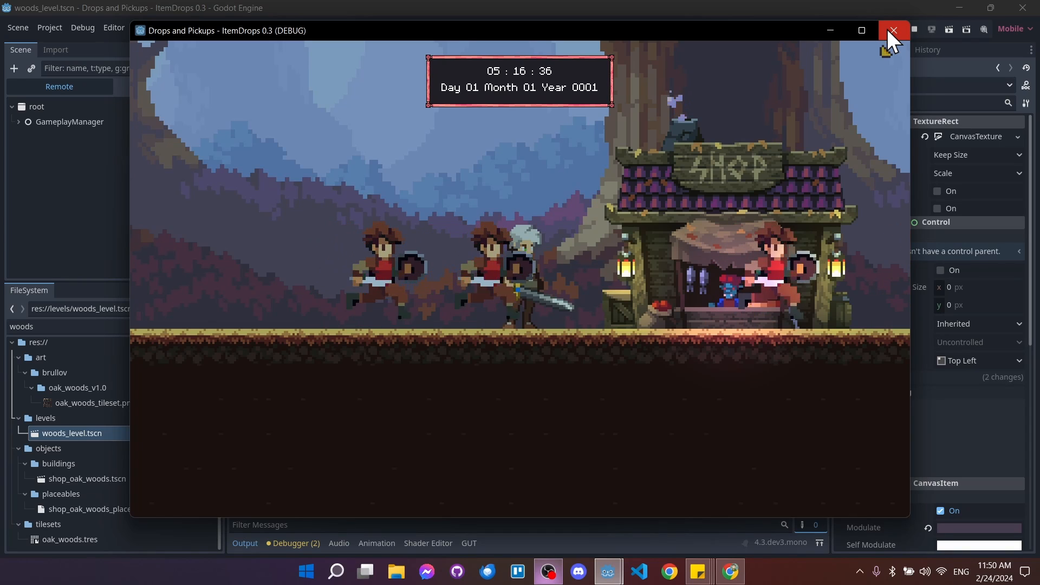
Playtest the woods level by moving the hero around the shop and attacking the enemies, and close the game.
{"action": "key", "text": "a"}
{"action": "key", "text": "d"}
{"action": "key", "text": "a"}
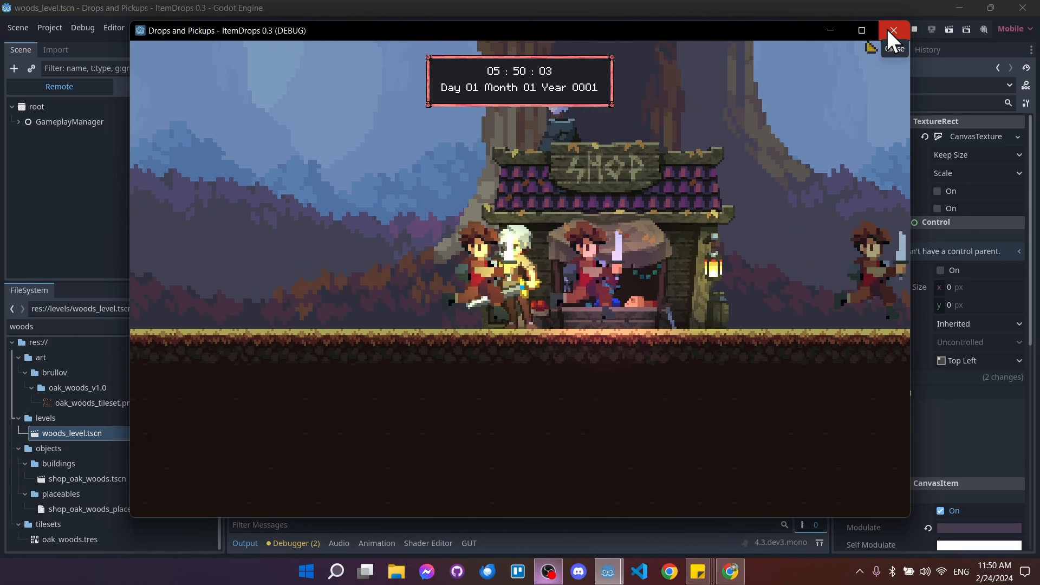
{"action": "key", "text": "d"}
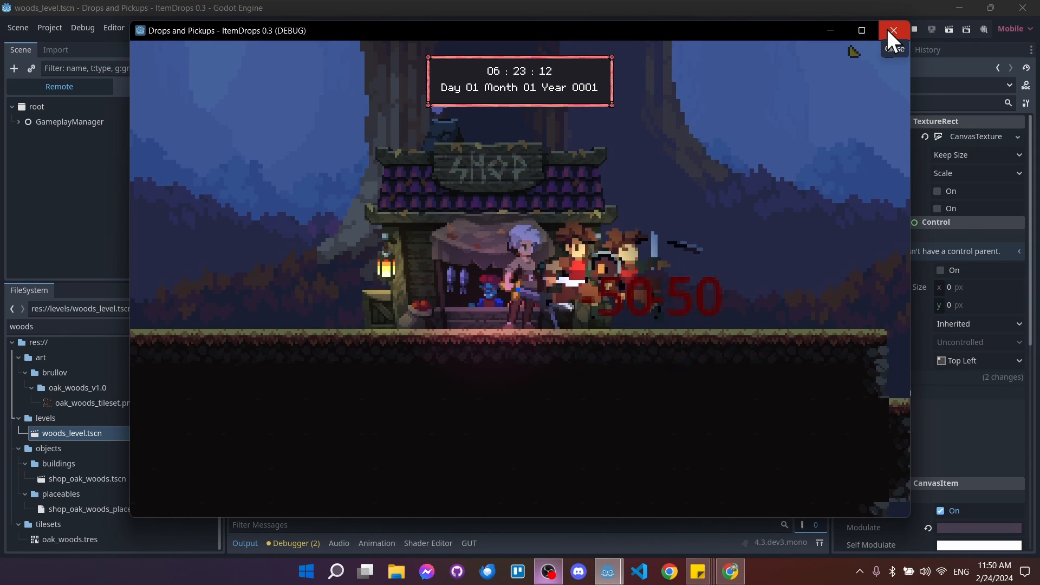
{"action": "key", "text": "d"}
{"action": "key", "text": "j"}
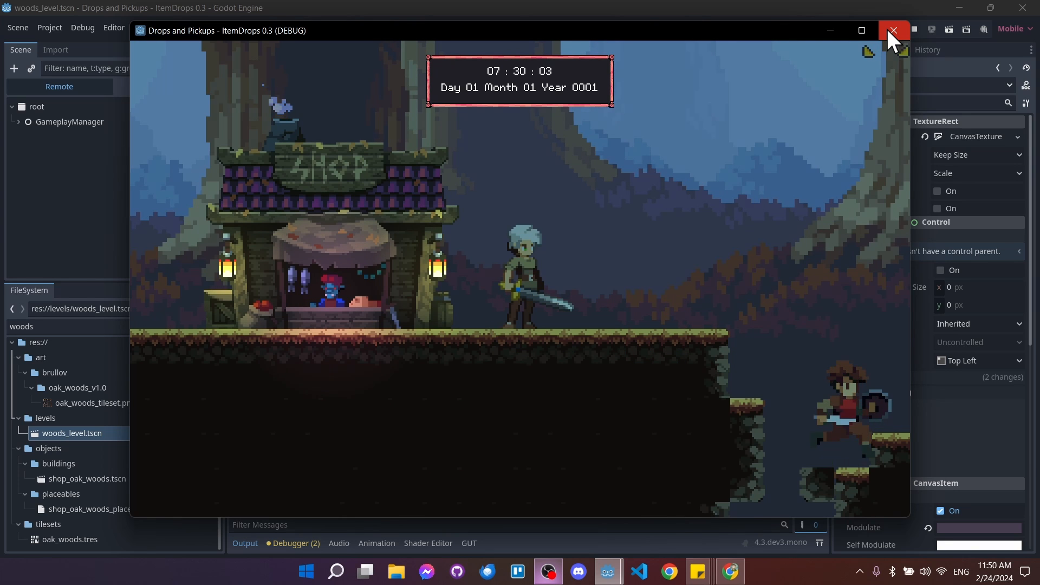
{"action": "key", "text": "a"}
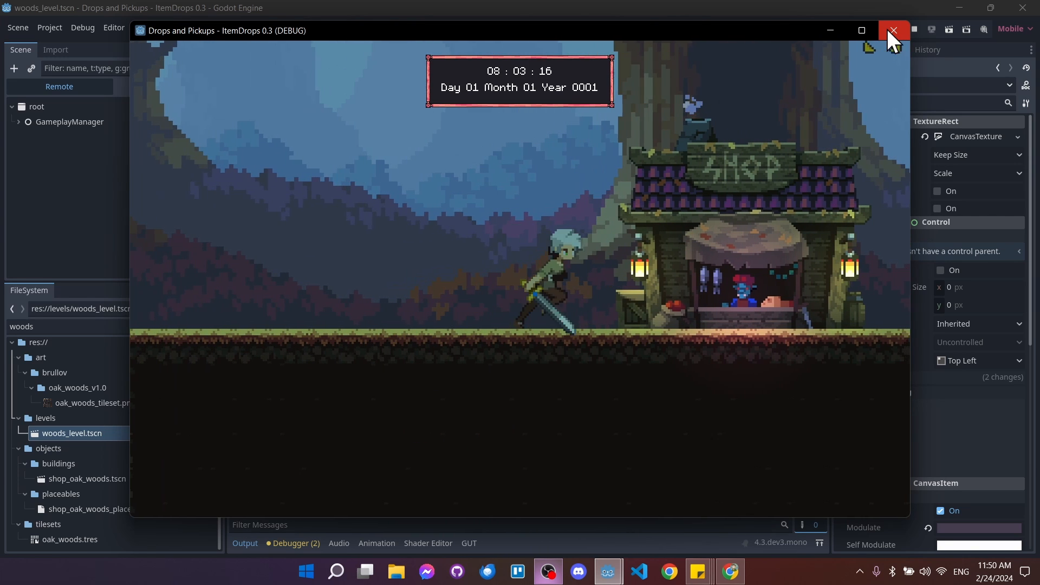
{"action": "key", "text": "d"}
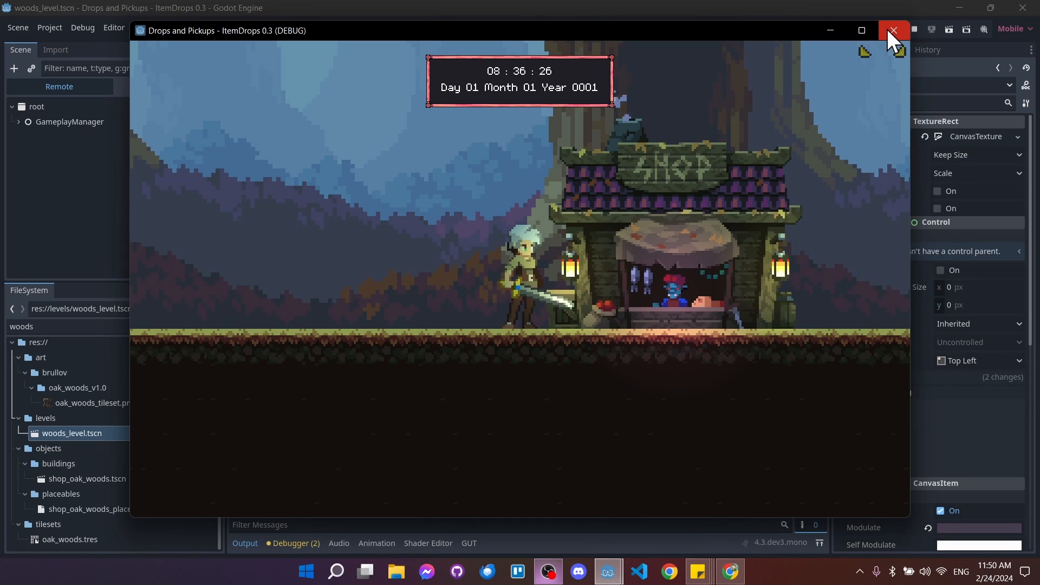
{"action": "left_click", "coordinate": [893, 30]}
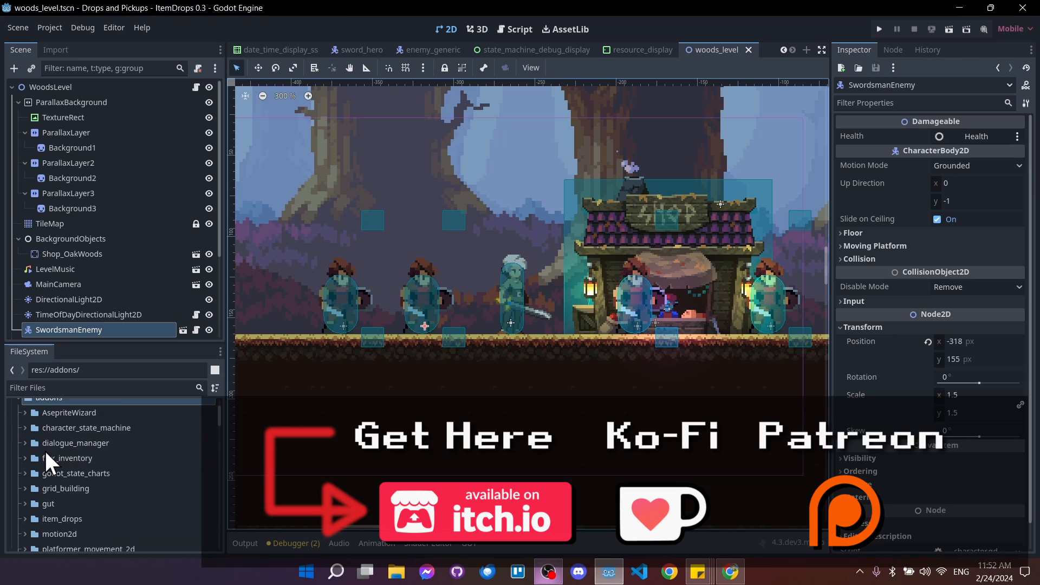
Review the addons folder and the project's installed plugins, highlighting the Item Drops entry.
{"action": "scroll", "coordinate": [47, 460], "scroll_direction": "down", "scroll_amount": 3}
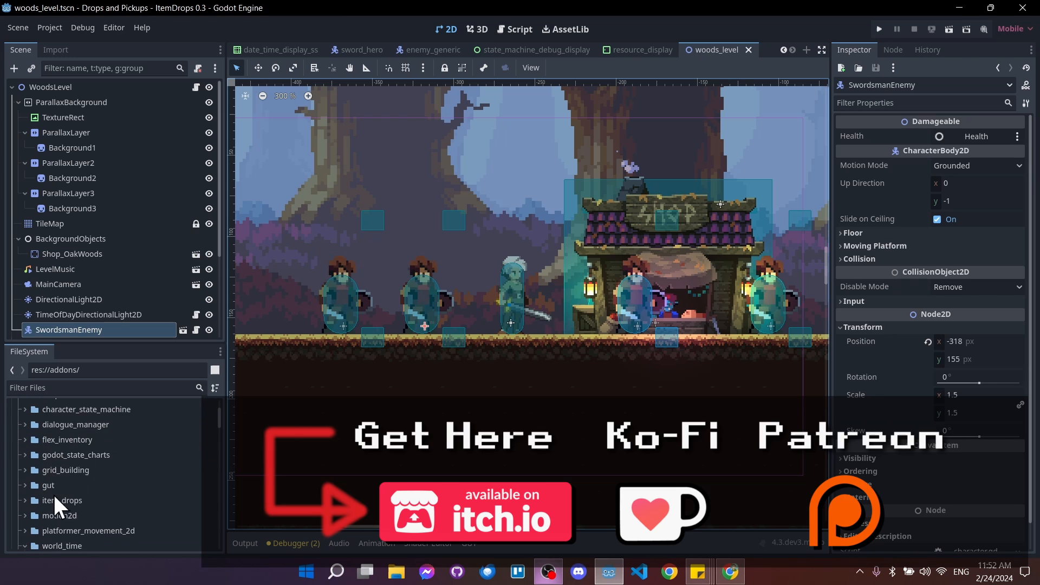
{"action": "left_click", "coordinate": [50, 27]}
{"action": "left_click", "coordinate": [60, 46]}
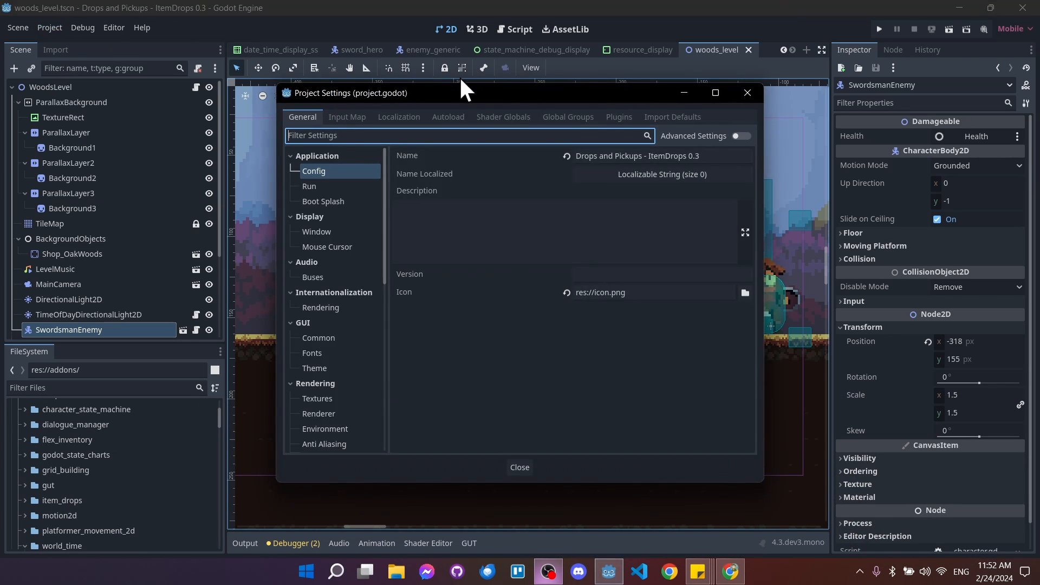
{"action": "left_click", "coordinate": [619, 116]}
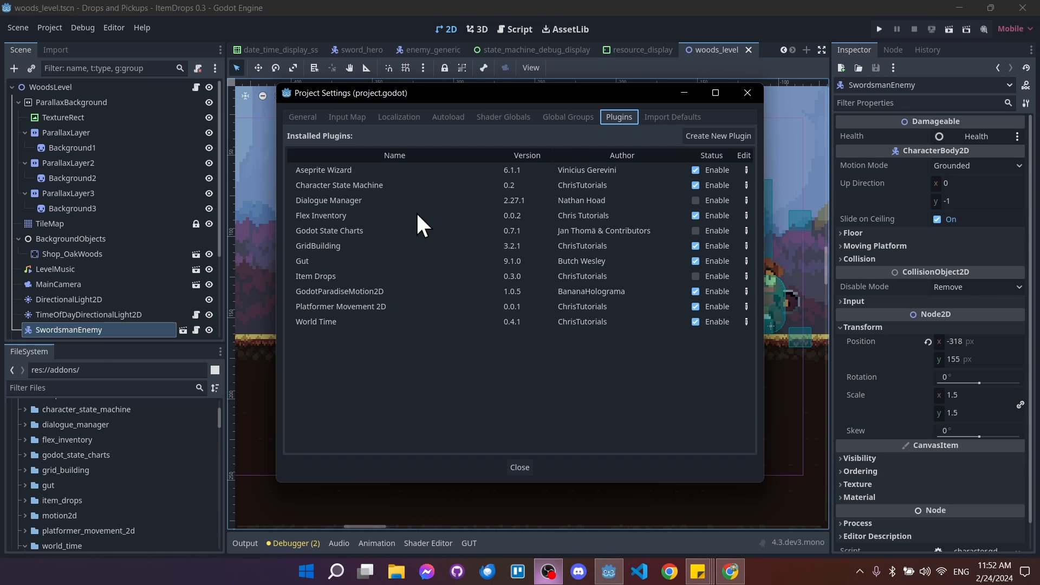
{"action": "left_click", "coordinate": [433, 276]}
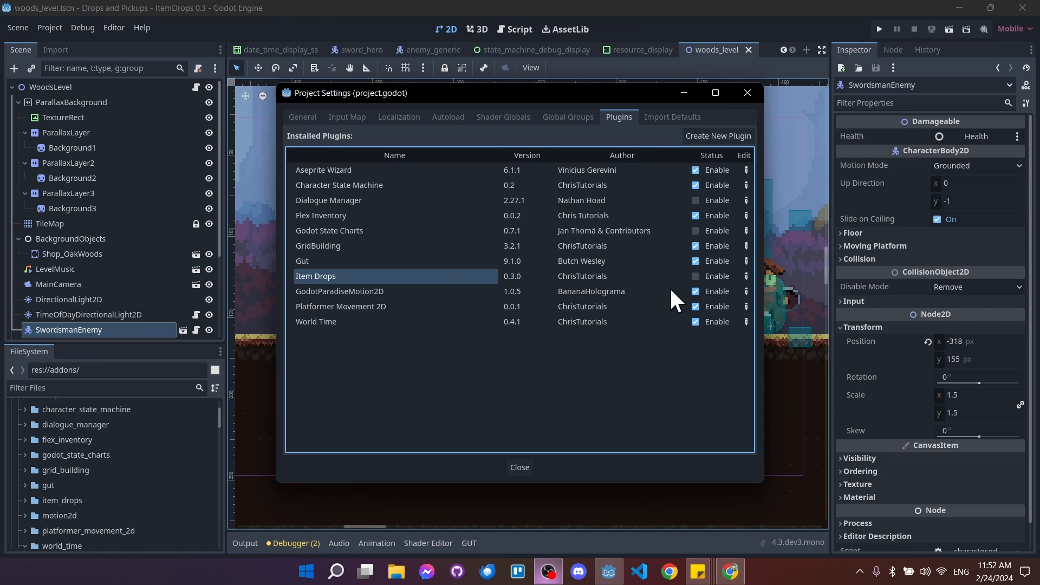
{"action": "key", "text": "Escape"}
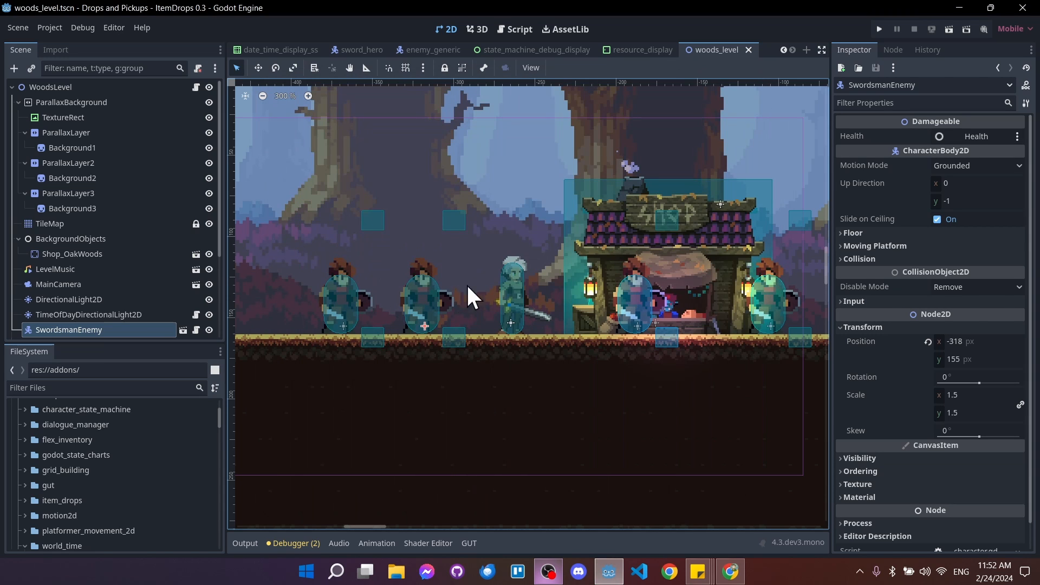
Open the SwordsmanEnemy node's own scene and add a DropsComponent child node to its root.
{"action": "left_click", "coordinate": [182, 329]}
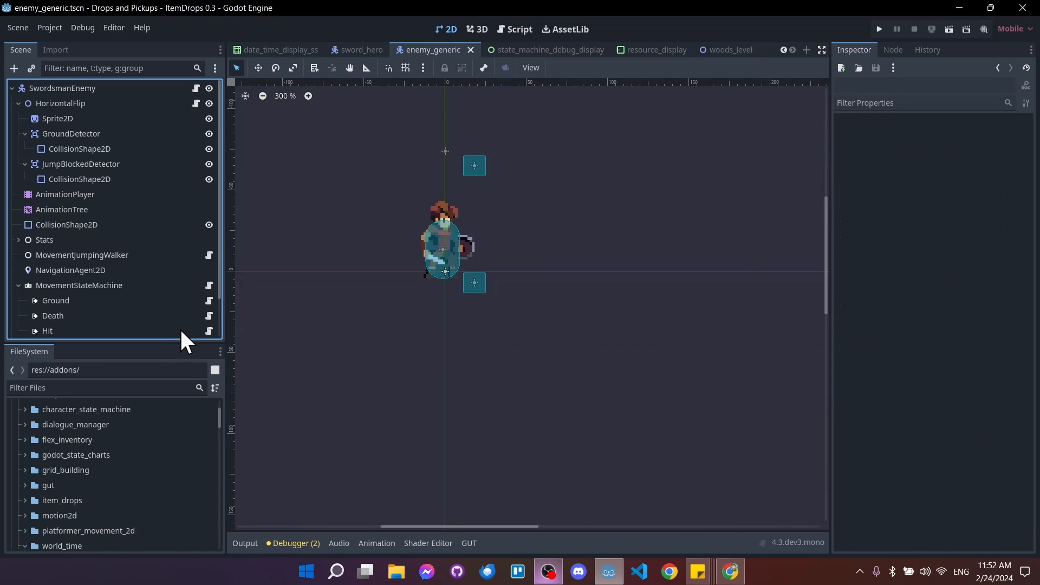
{"action": "right_click", "coordinate": [51, 86]}
{"action": "key", "text": "Escape"}
{"action": "key", "text": "ctrl+a"}
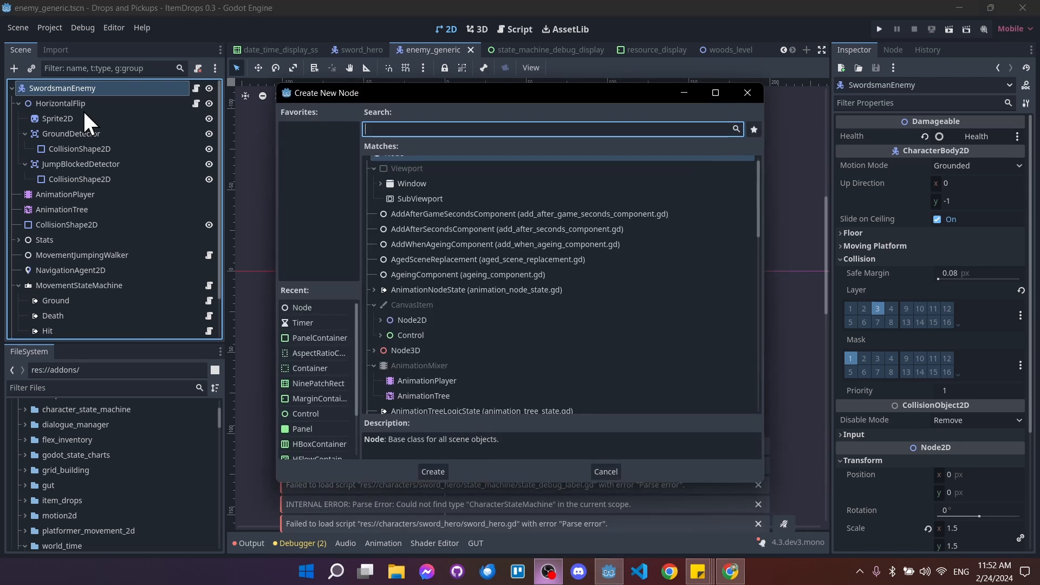
{"action": "type", "text": "drops"}
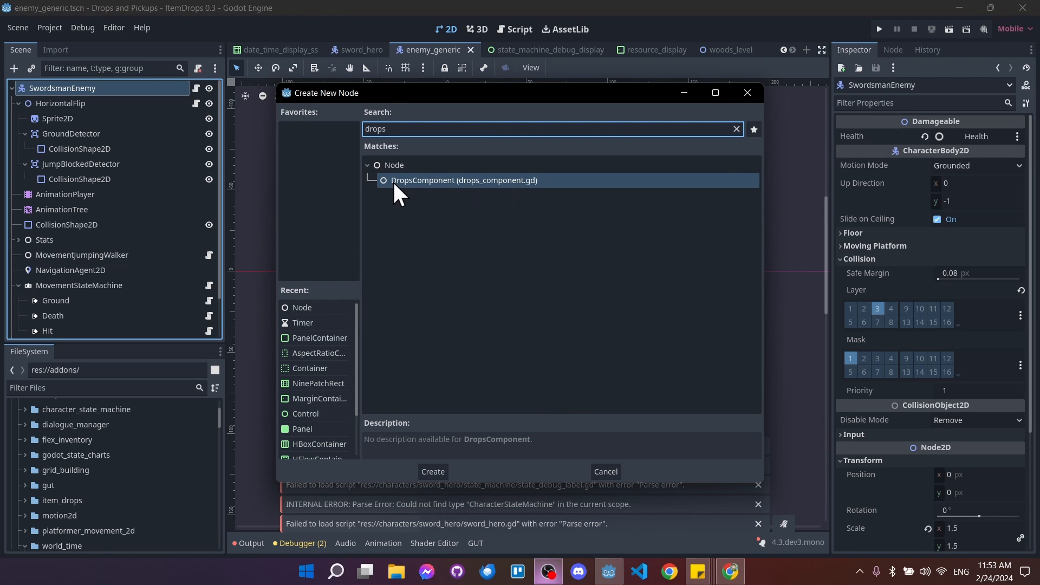
{"action": "left_click", "coordinate": [436, 470]}
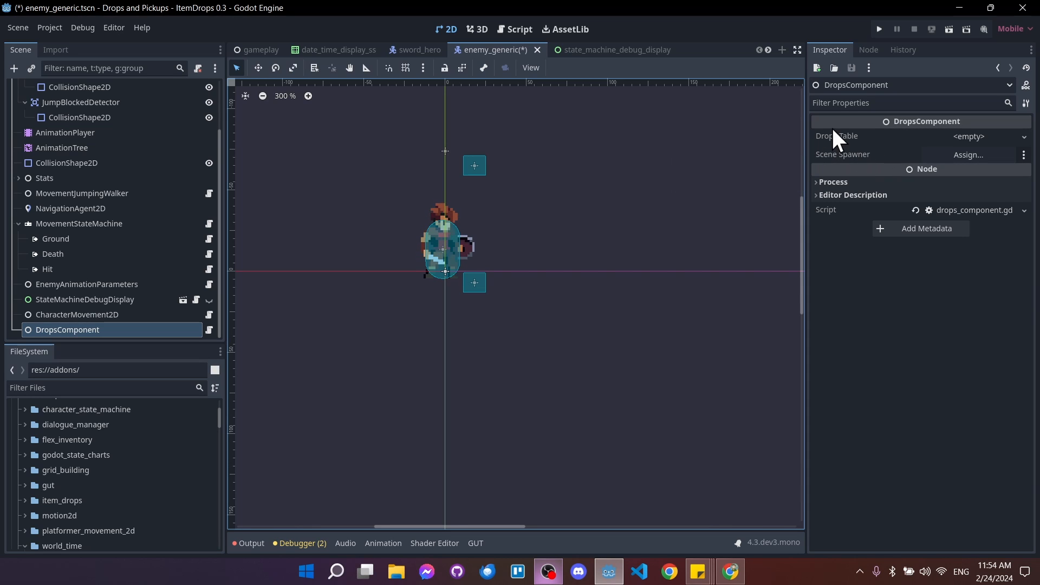
Assign a new DropsTable resource to the DropsComponent's Drops Table and expand its properties in a widened Inspector.
{"action": "left_click", "coordinate": [963, 137]}
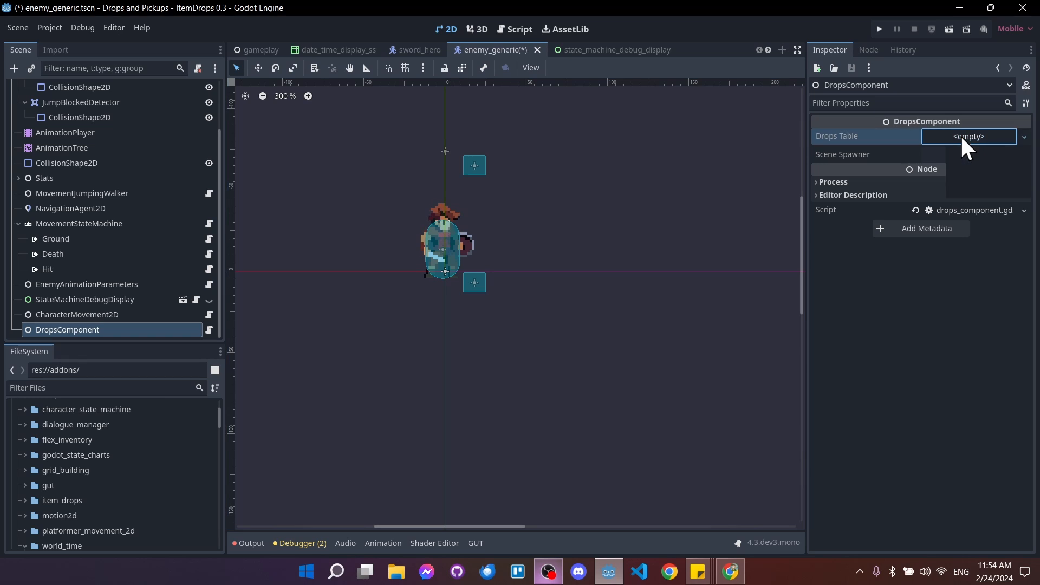
{"action": "left_click", "coordinate": [967, 155]}
{"action": "left_click", "coordinate": [963, 138]}
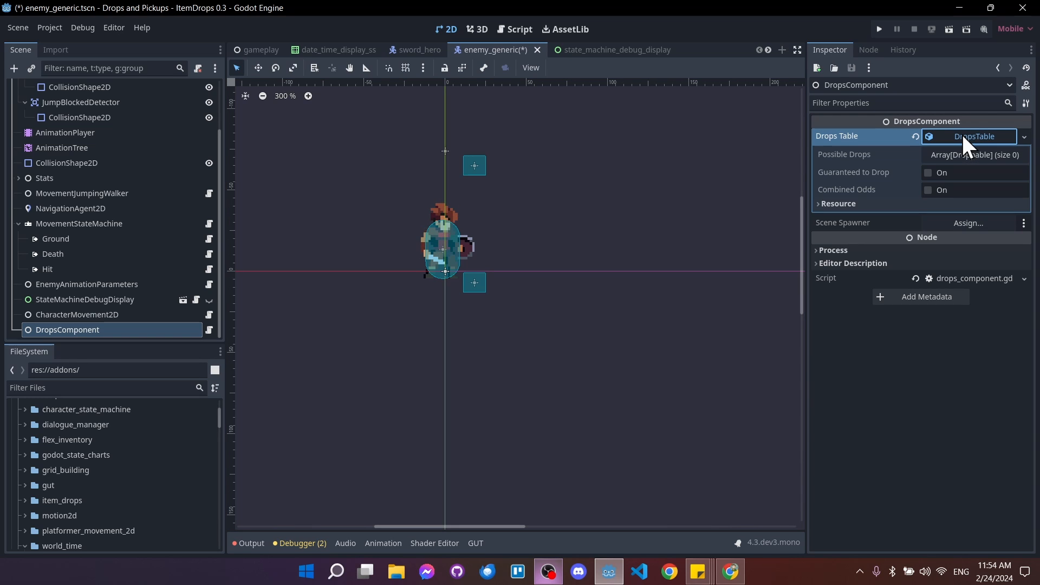
{"action": "left_click_drag", "start_coordinate": [807, 176], "coordinate": [716, 199]}
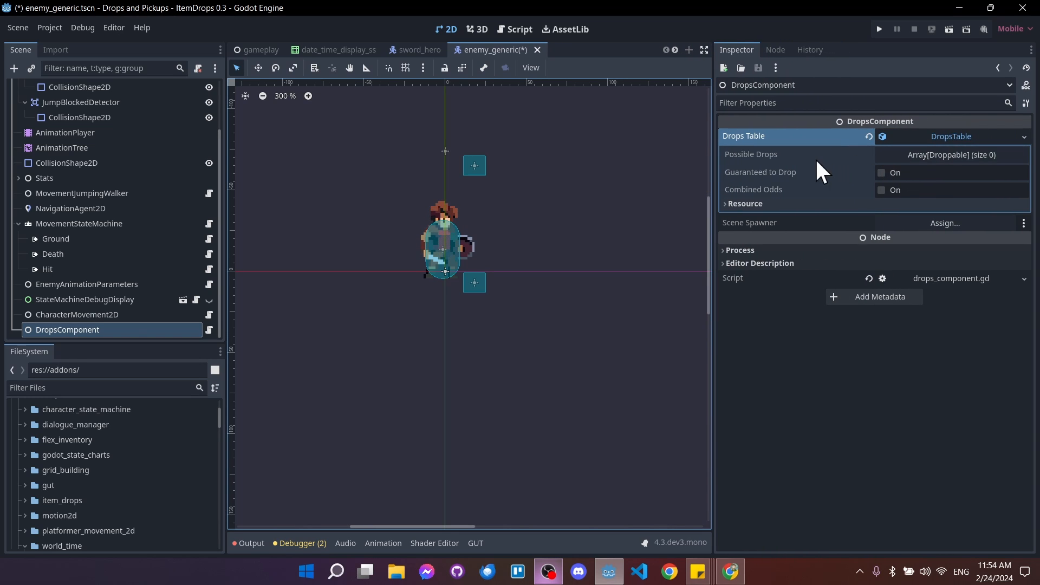
Add one element to the table's Possible Drops array, fill it with a new Droppable resource, and expand it.
{"action": "left_click", "coordinate": [948, 159]}
{"action": "left_click", "coordinate": [949, 158]}
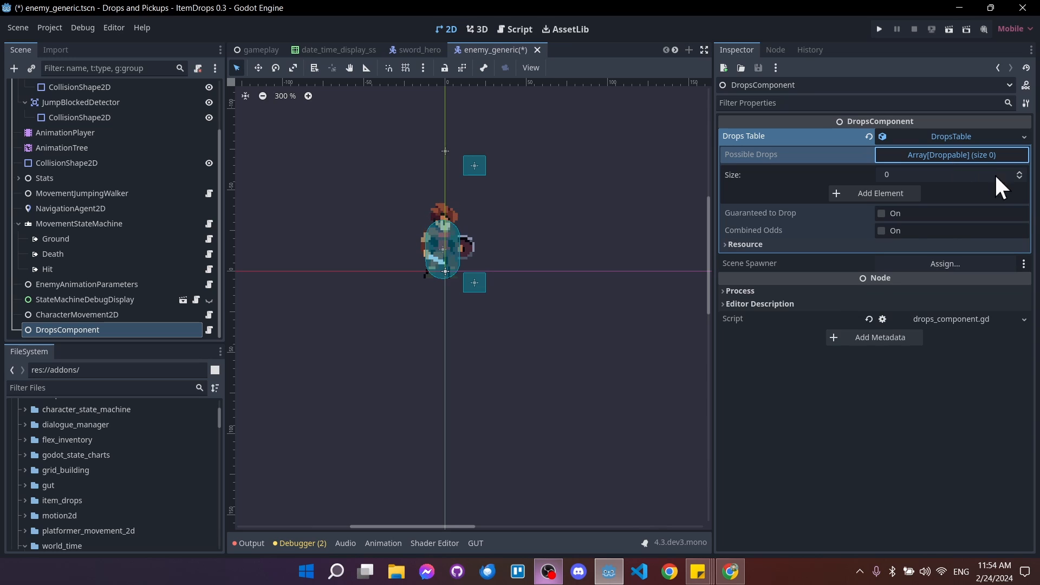
{"action": "left_click", "coordinate": [1019, 171]}
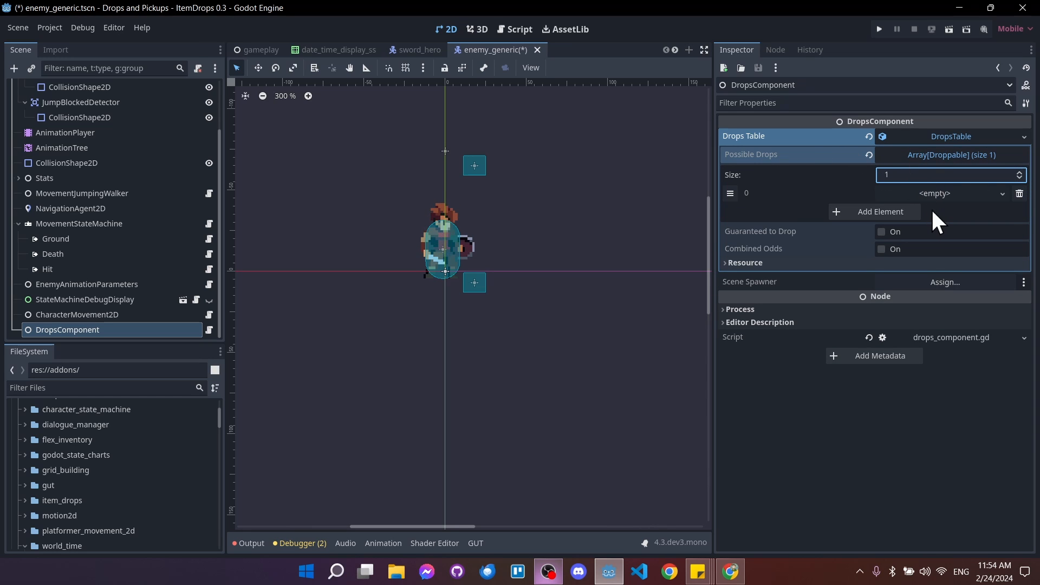
{"action": "left_click", "coordinate": [938, 193]}
{"action": "left_click", "coordinate": [947, 214]}
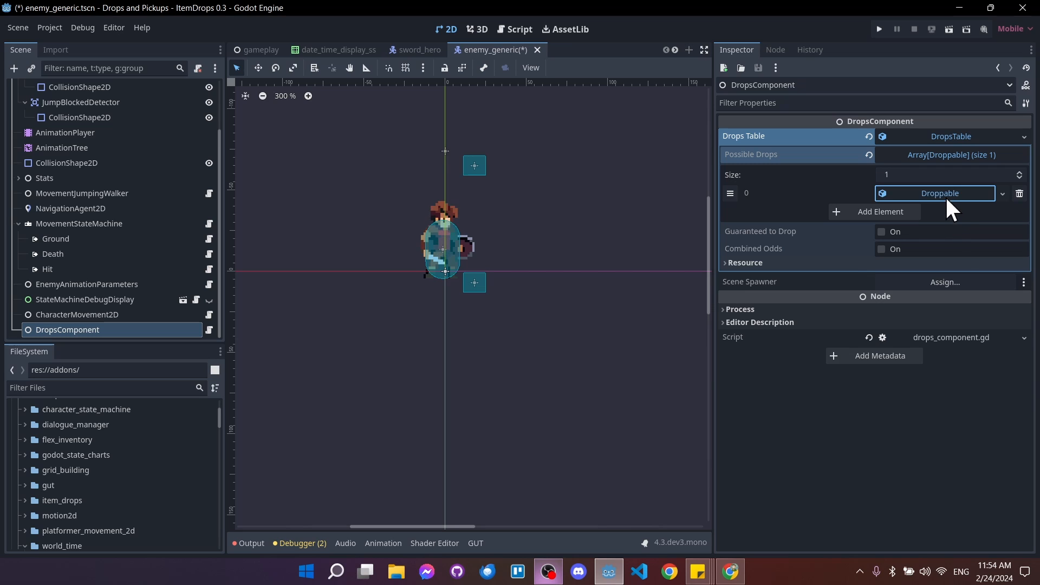
{"action": "left_click", "coordinate": [945, 197]}
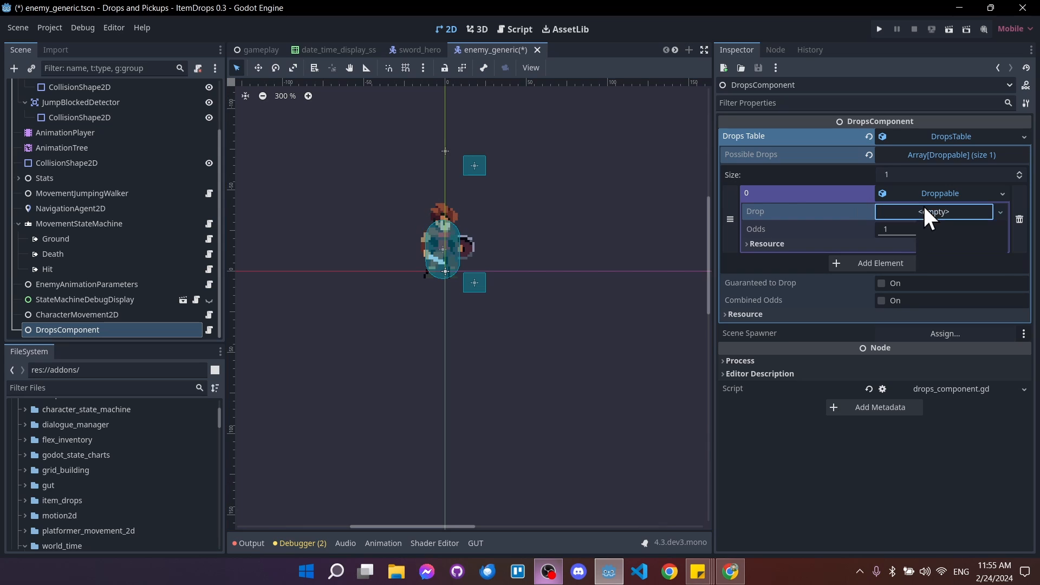
{"action": "left_click", "coordinate": [937, 212]}
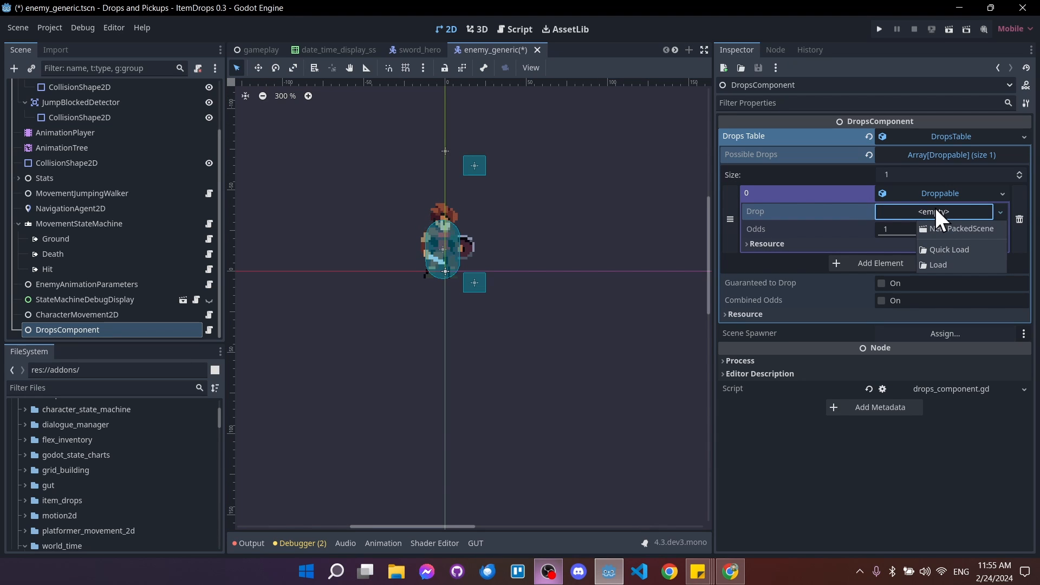
{"action": "left_click", "coordinate": [930, 210]}
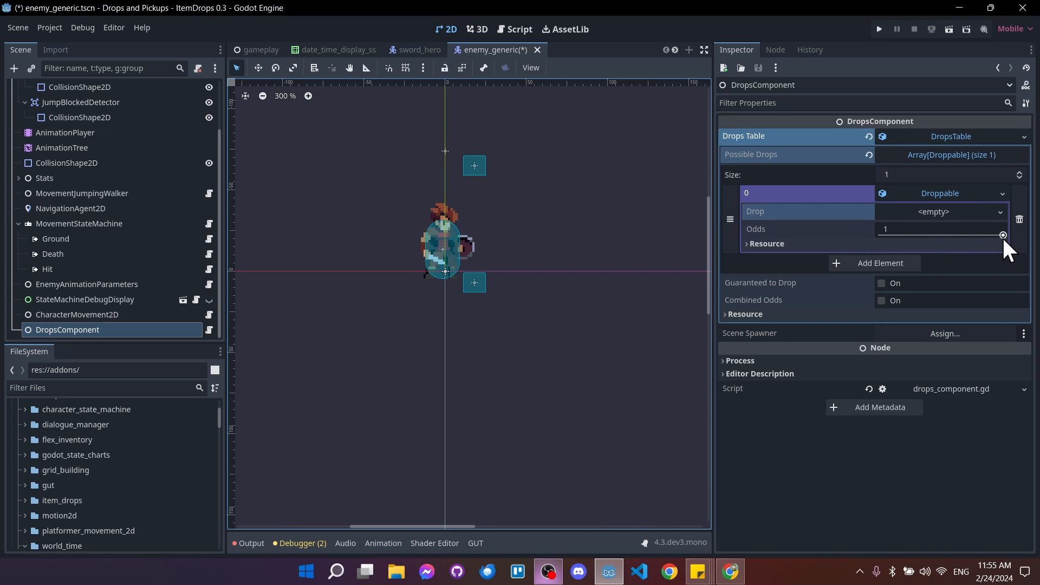
{"action": "mouse_move", "coordinate": [1003, 235]}
{"action": "left_mouse_down"}
{"action": "mouse_move", "coordinate": [851, 254]}
{"action": "mouse_move", "coordinate": [1019, 235]}
{"action": "left_mouse_up"}
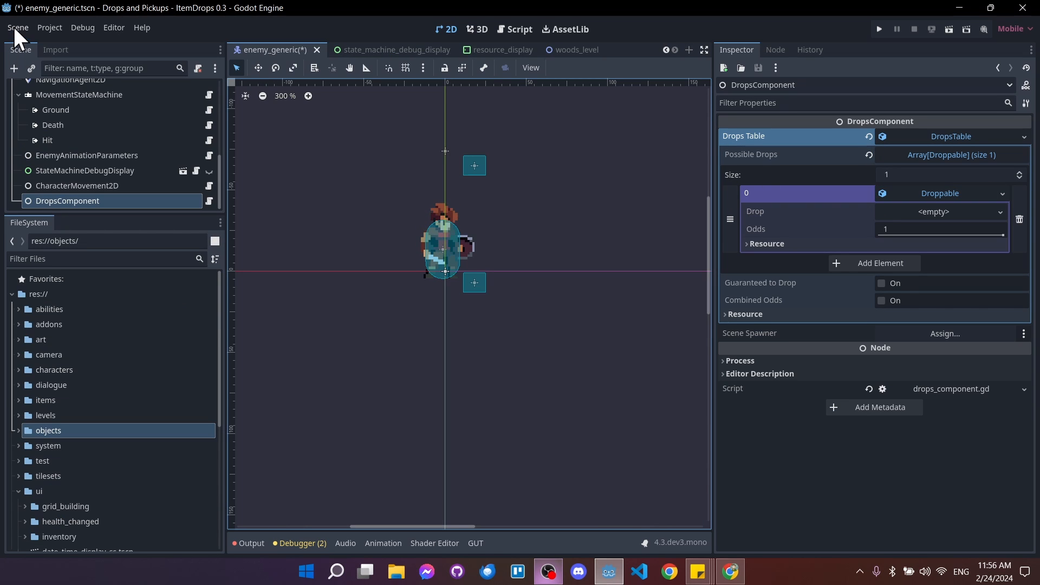
Create a new scene with a RigidBody2D as its root node.
{"action": "left_click", "coordinate": [14, 26]}
{"action": "left_click", "coordinate": [36, 41]}
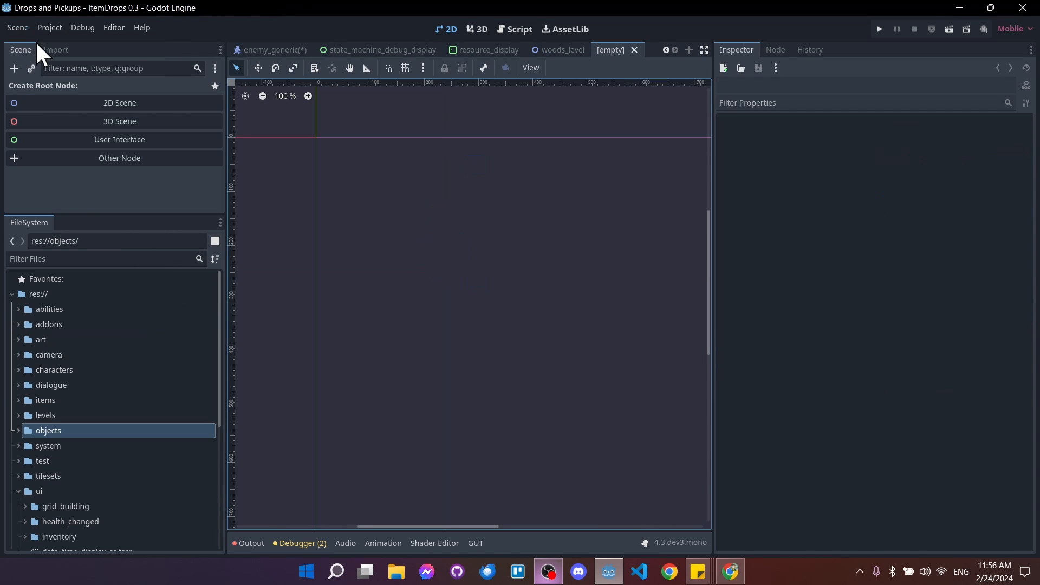
{"action": "left_click", "coordinate": [146, 157]}
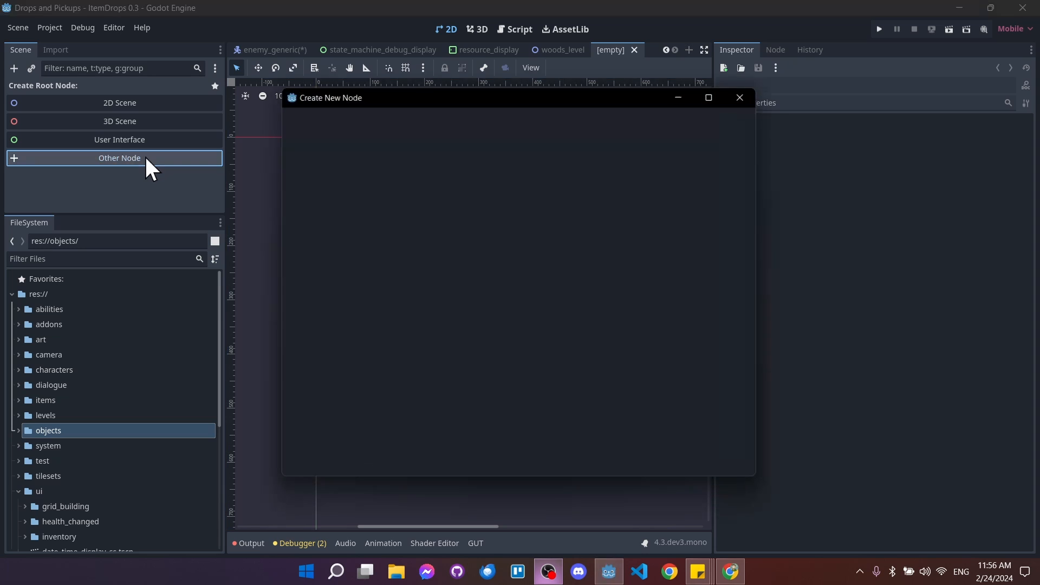
{"action": "type", "text": "rigidbody"}
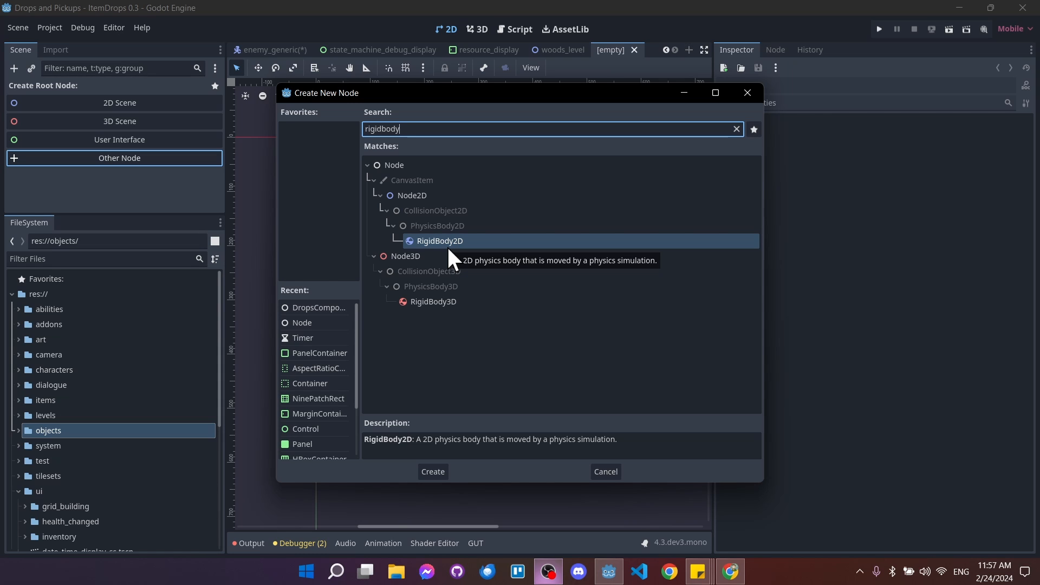
{"action": "left_click", "coordinate": [455, 242]}
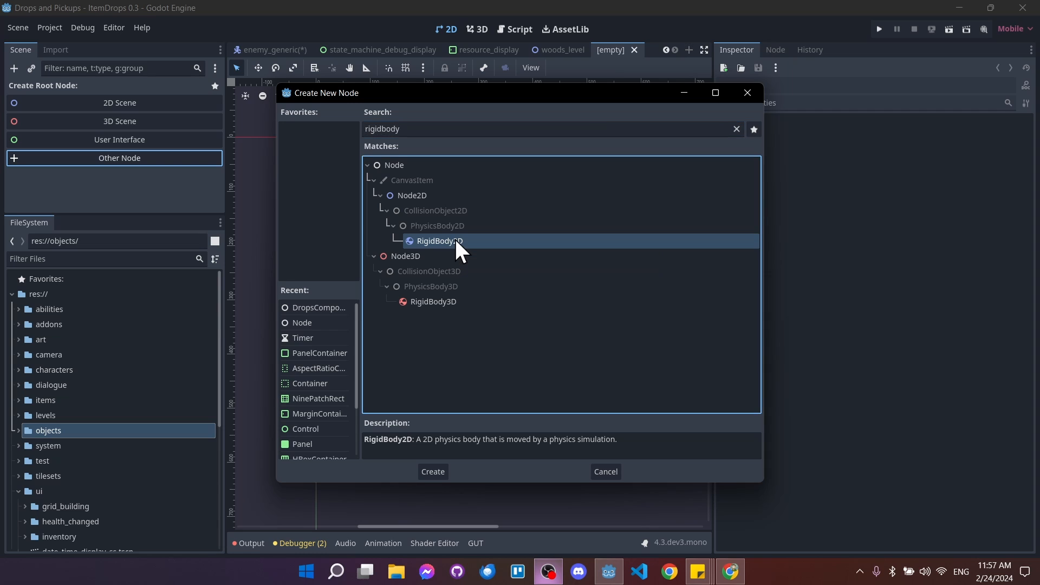
{"action": "left_click", "coordinate": [429, 471]}
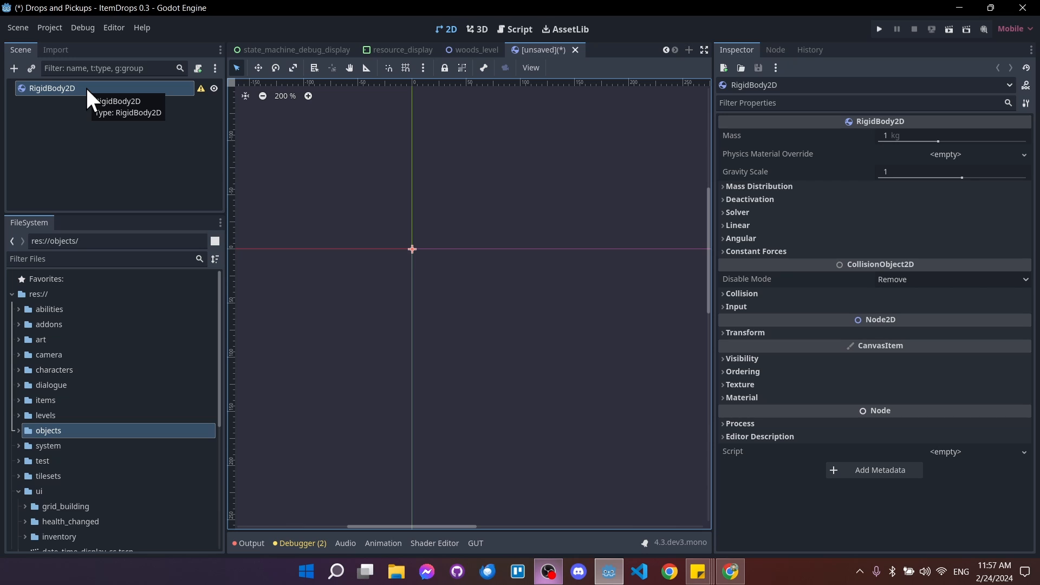
Add a Sprite2D and a CollisionShape2D as child nodes of the RigidBody2D root.
{"action": "right_click", "coordinate": [85, 86]}
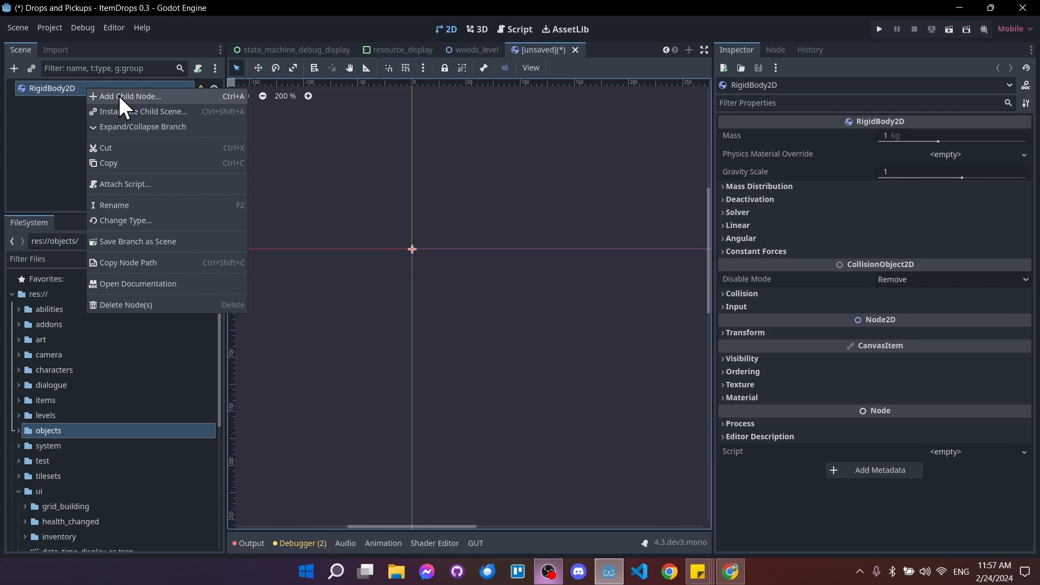
{"action": "left_click", "coordinate": [118, 96]}
{"action": "type", "text": "sprite"}
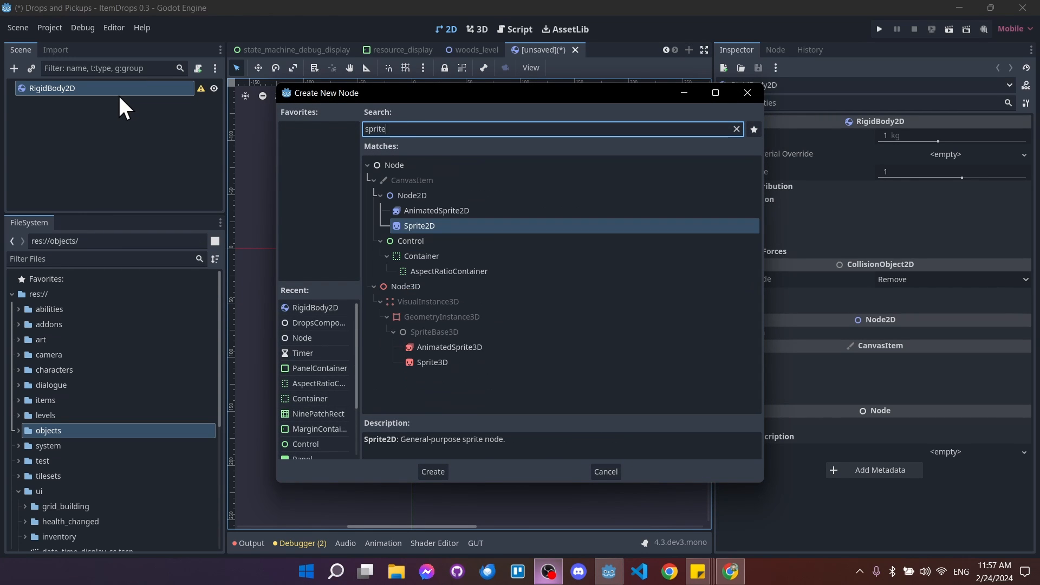
{"action": "key", "text": "Return"}
{"action": "right_click", "coordinate": [120, 92]}
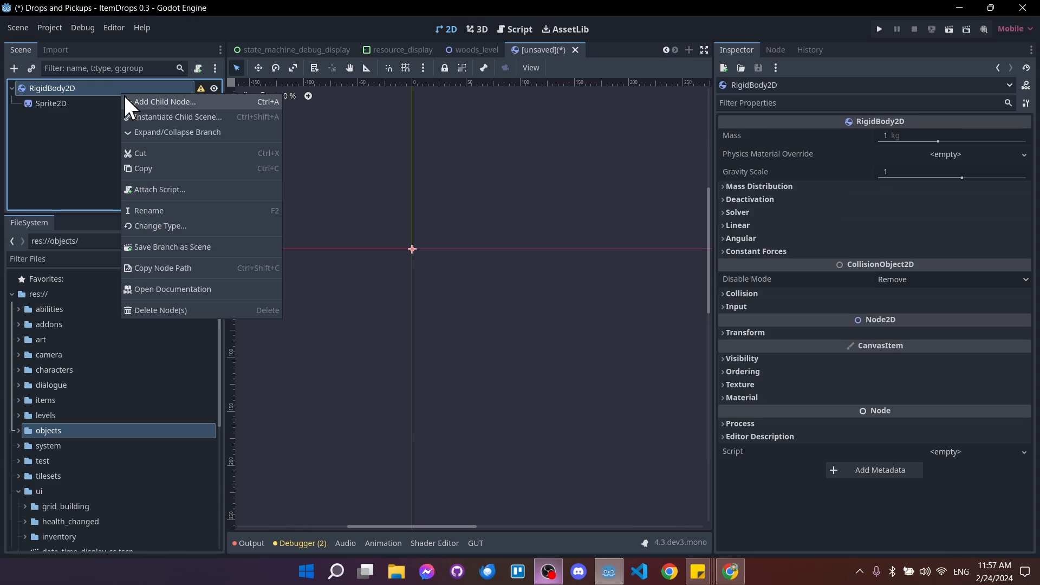
{"action": "left_click", "coordinate": [140, 100]}
{"action": "type", "text": "collision"}
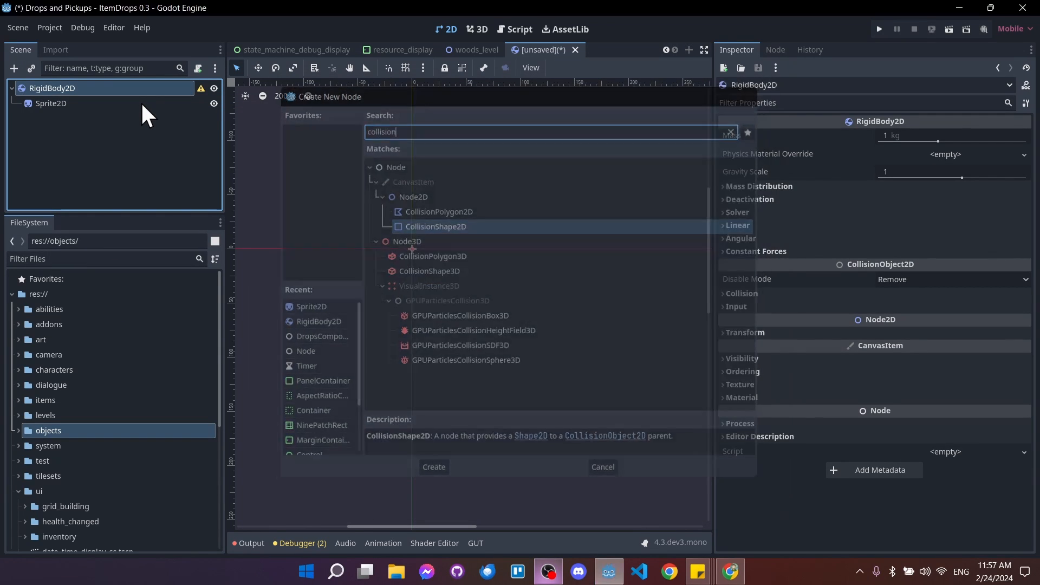
{"action": "key", "text": "Return"}
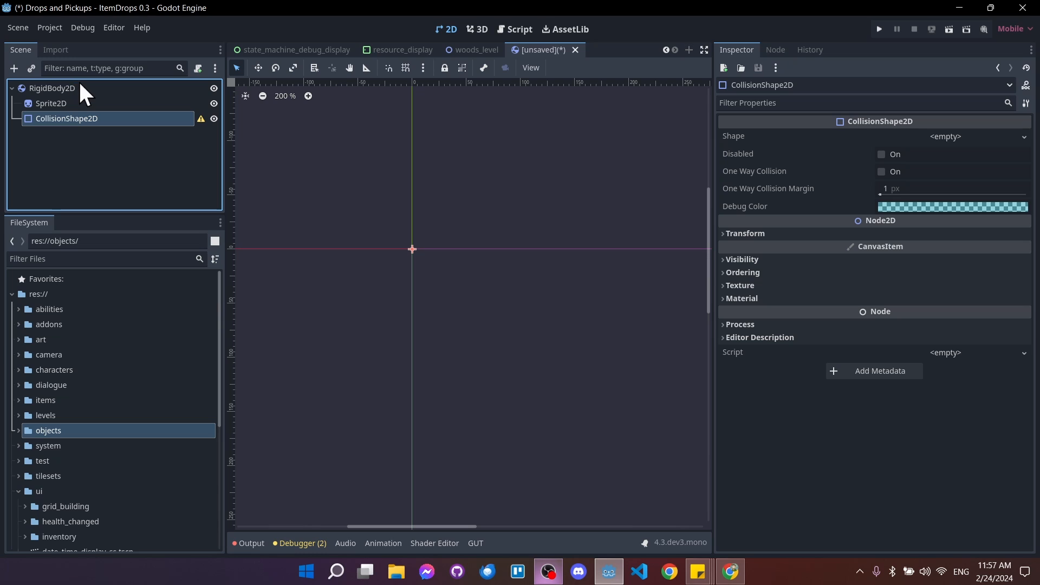
Assign a new CircleShape2D to the CollisionShape2D node's Shape property.
{"action": "middle_click_drag", "start_coordinate": [402, 261], "coordinate": [441, 266]}
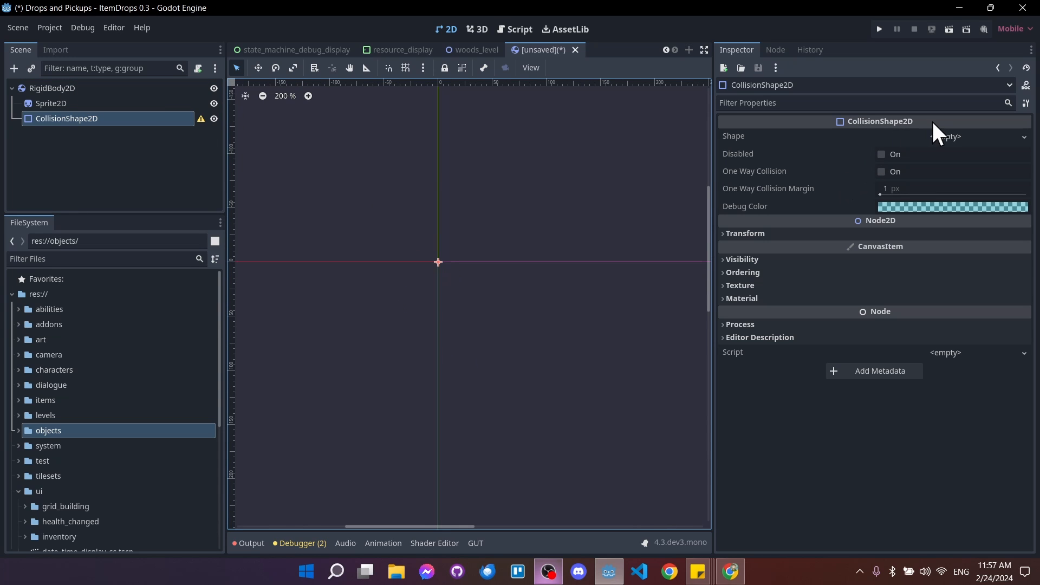
{"action": "left_click", "coordinate": [931, 136]}
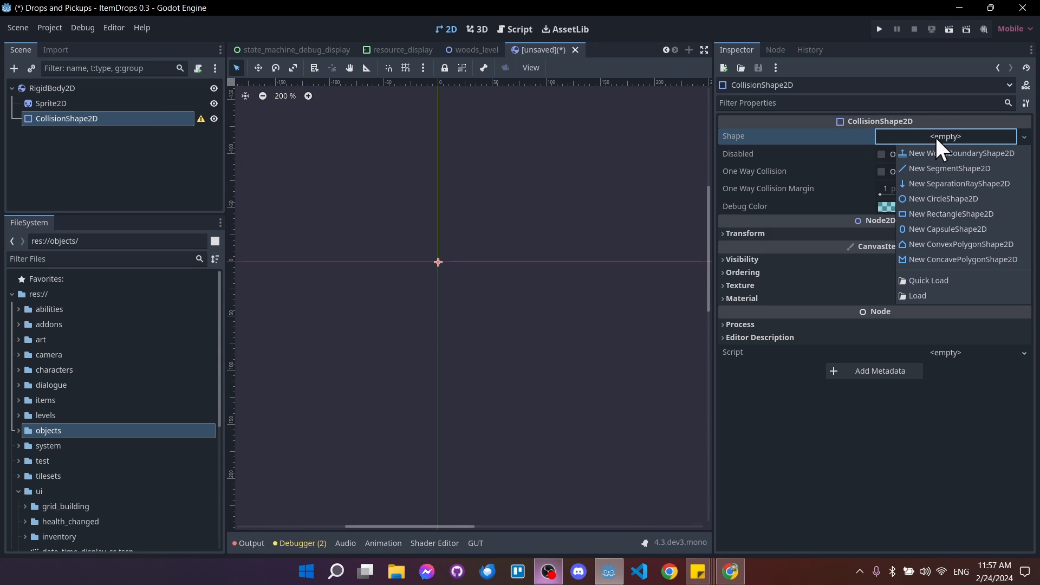
{"action": "left_click", "coordinate": [953, 199]}
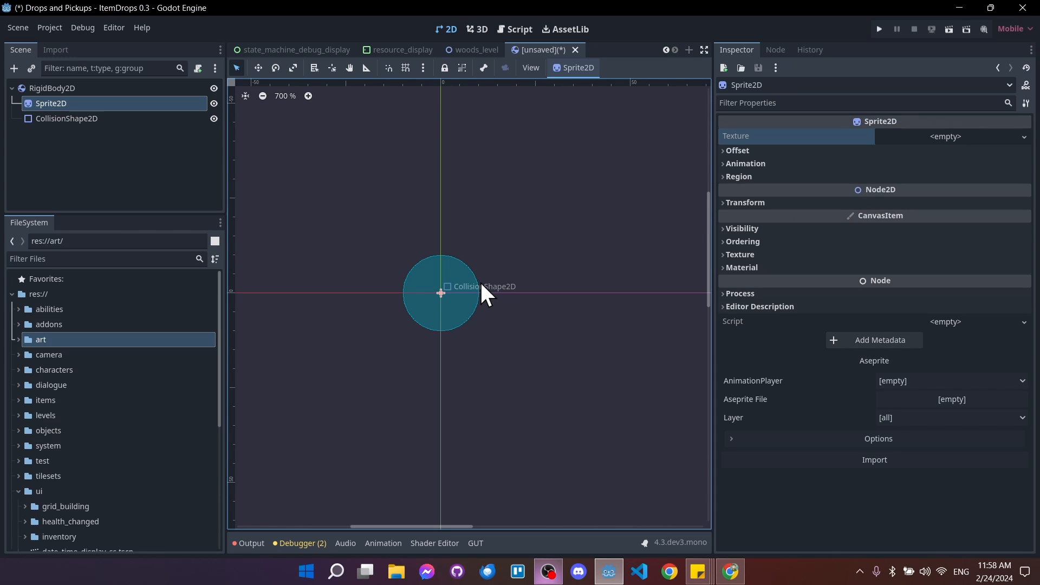
Filter the project files for "grass" and assign grass_1.png as the Sprite2D's texture.
{"action": "left_click", "coordinate": [103, 259]}
{"action": "type", "text": "grass"}
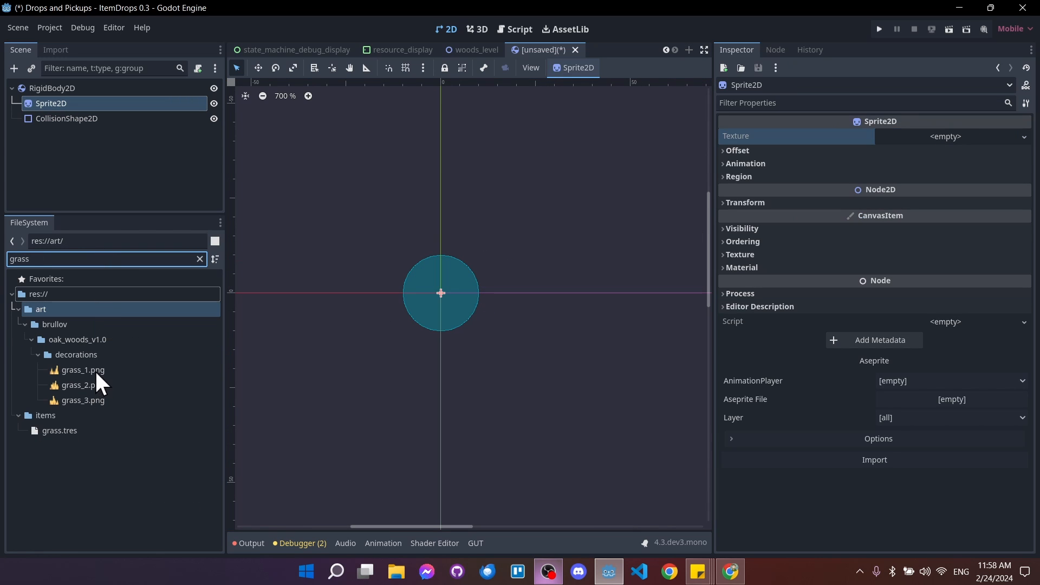
{"action": "left_click", "coordinate": [95, 370]}
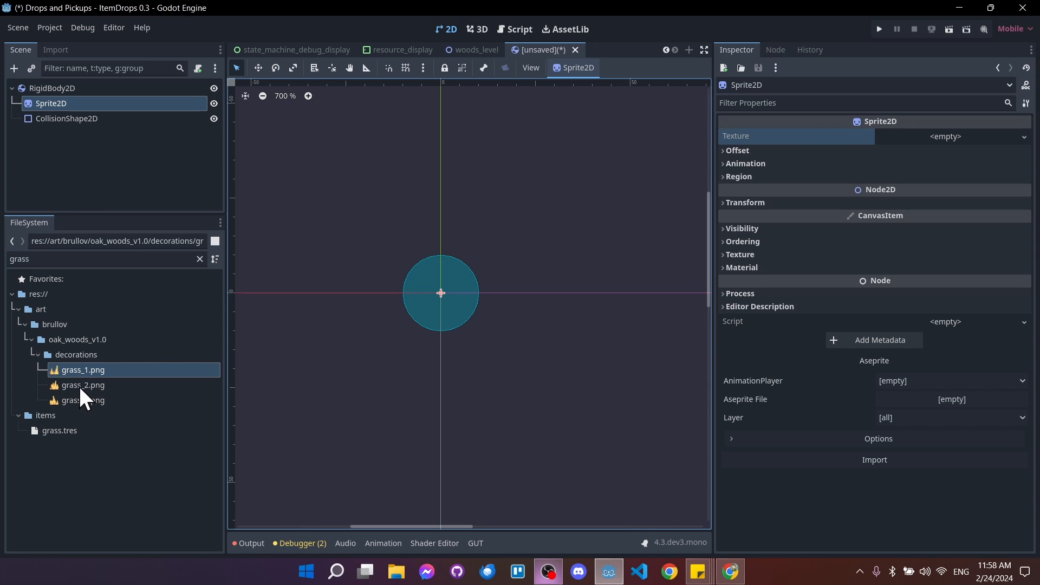
{"action": "left_click_drag", "start_coordinate": [102, 370], "coordinate": [904, 132]}
{"action": "scroll", "coordinate": [485, 271], "scroll_direction": "up", "scroll_amount": 3}
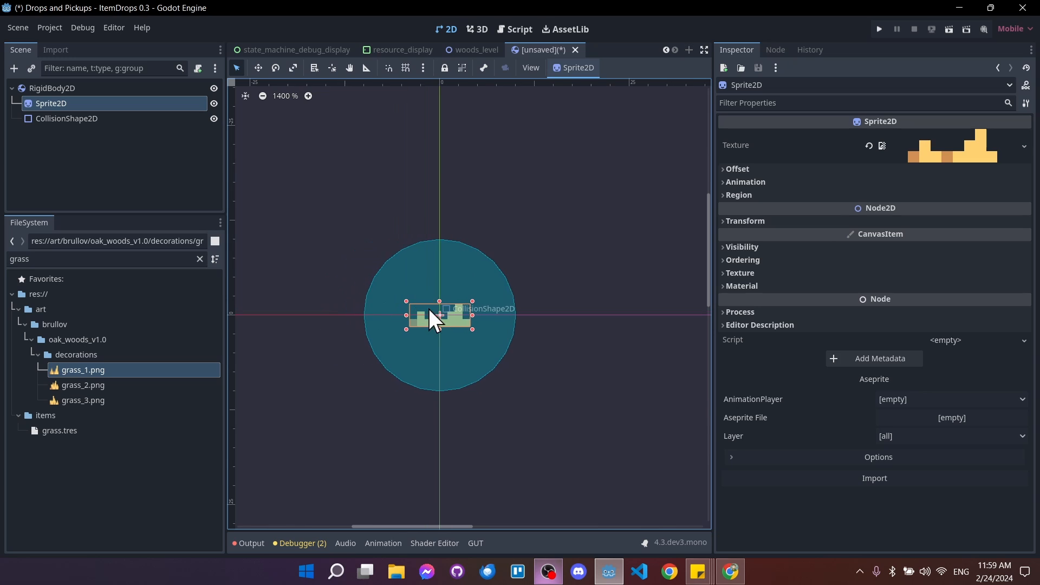
Set the radius of the CollisionShape2D's circle shape to 2 px.
{"action": "left_click", "coordinate": [91, 118]}
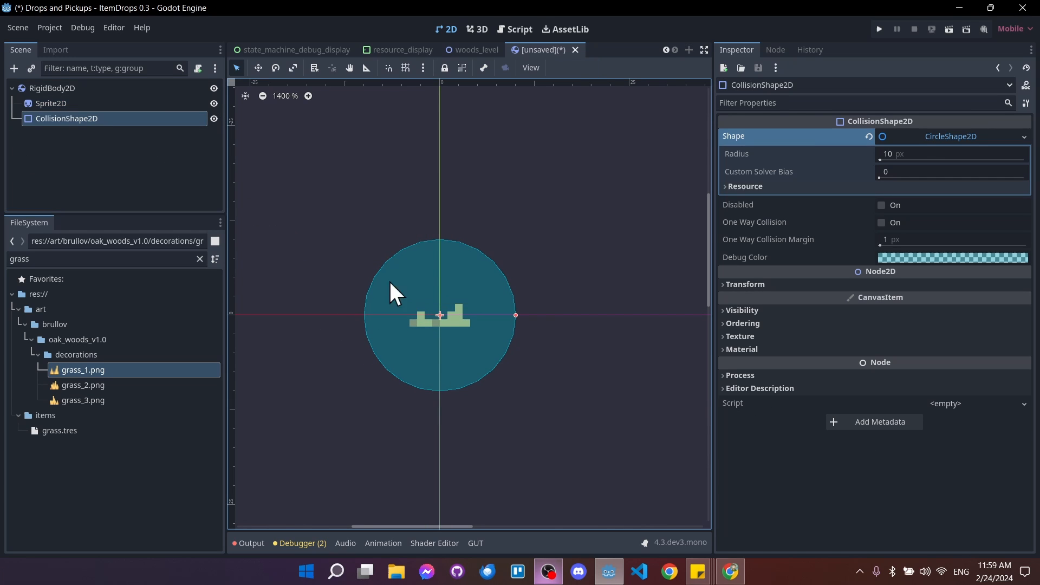
{"action": "left_click", "coordinate": [921, 152]}
{"action": "type", "text": "2"}
{"action": "key", "text": "Return"}
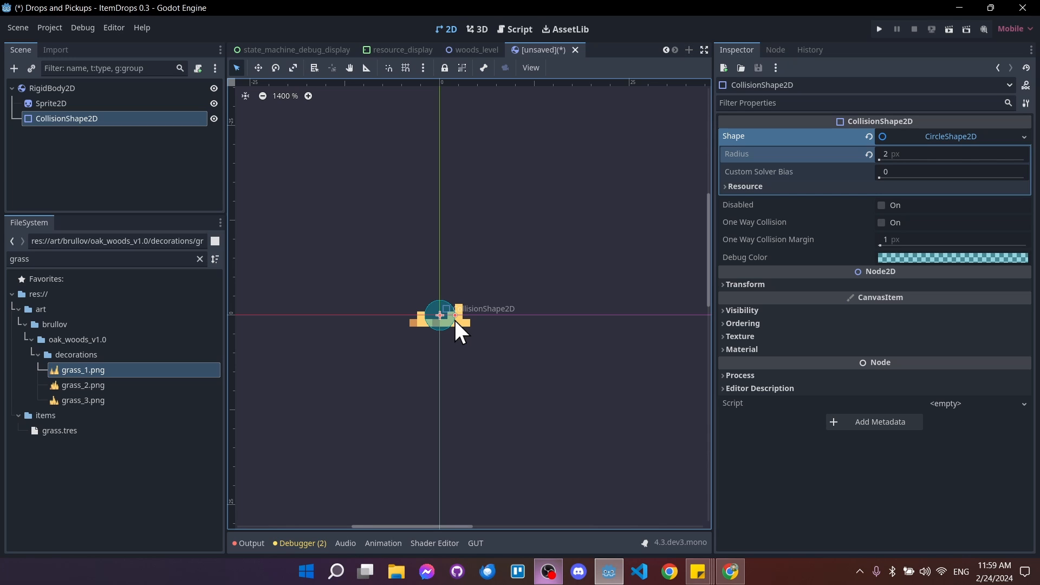
{"action": "scroll", "coordinate": [454, 320], "scroll_direction": "down", "scroll_amount": 1}
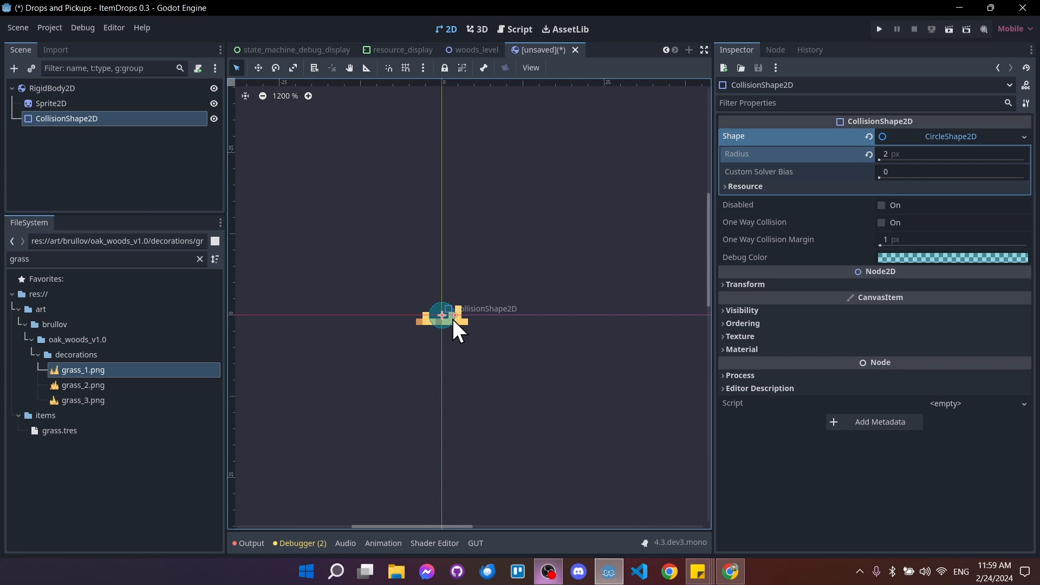
Rename the RigidBody2D root node to Grass.
{"action": "left_click", "coordinate": [135, 89]}
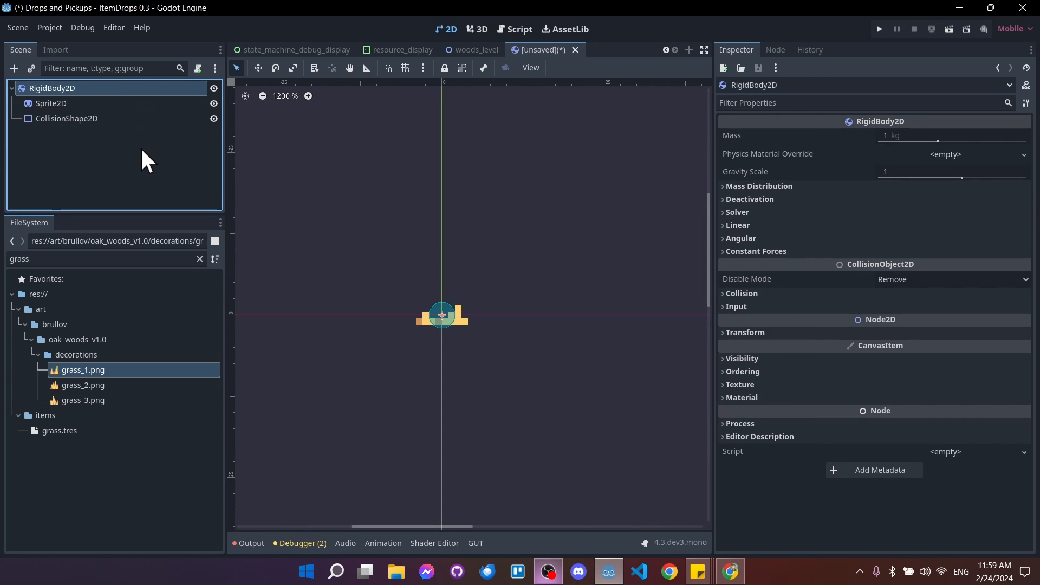
{"action": "key", "text": "F2"}
{"action": "type", "text": "Grass"}
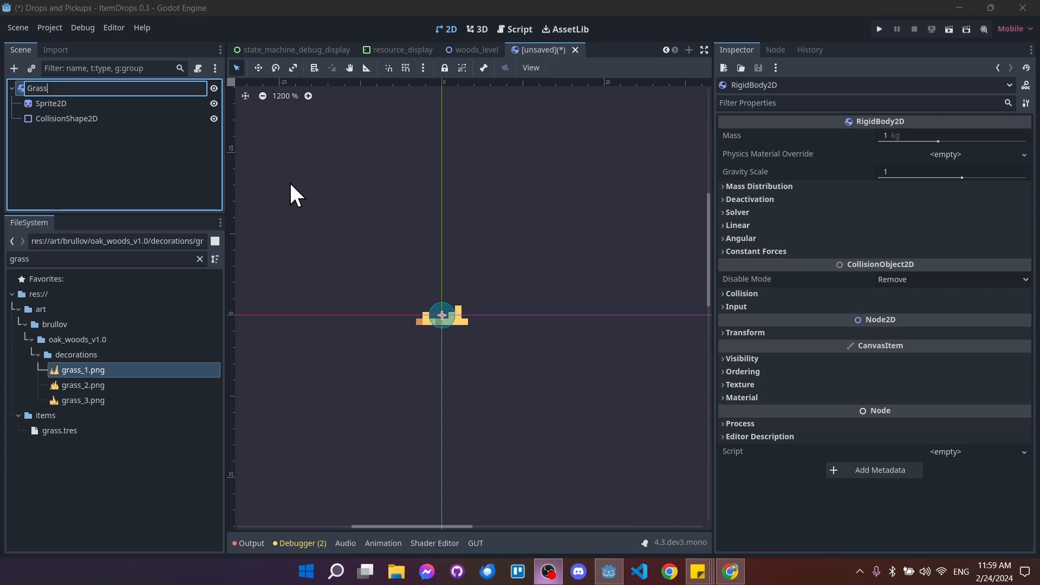
{"action": "left_click", "coordinate": [291, 184]}
{"action": "left_click", "coordinate": [186, 158]}
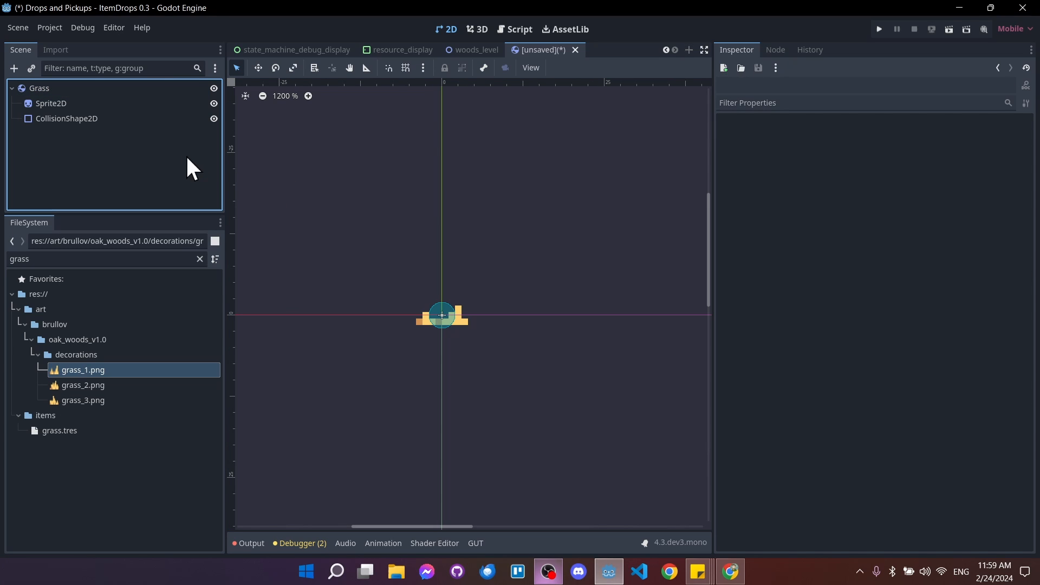
Add a Pickup node (pickup.gd) as a child of the Grass root node.
{"action": "left_click", "coordinate": [75, 87]}
{"action": "right_click", "coordinate": [76, 87]}
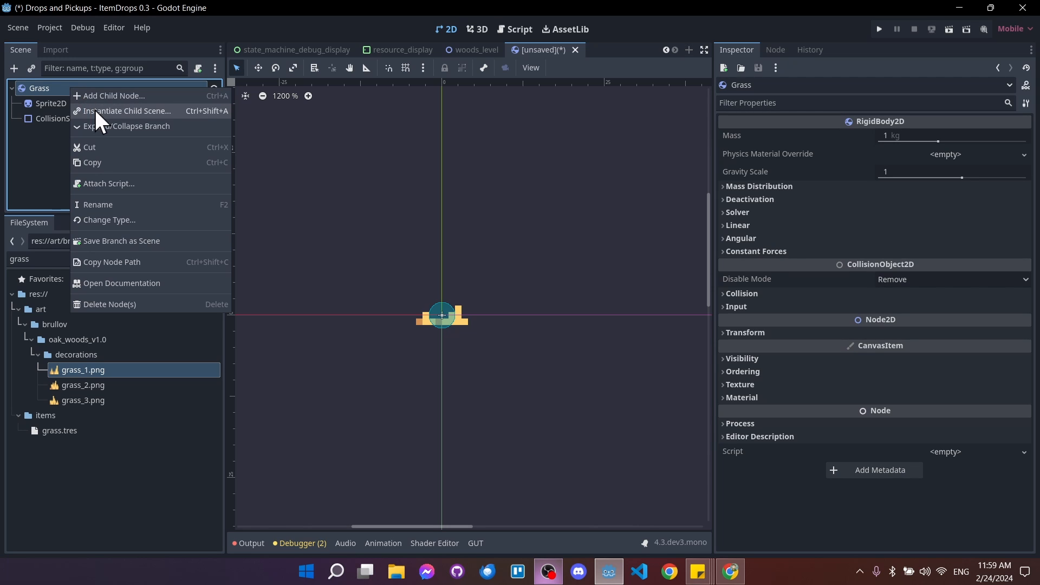
{"action": "left_click", "coordinate": [109, 97]}
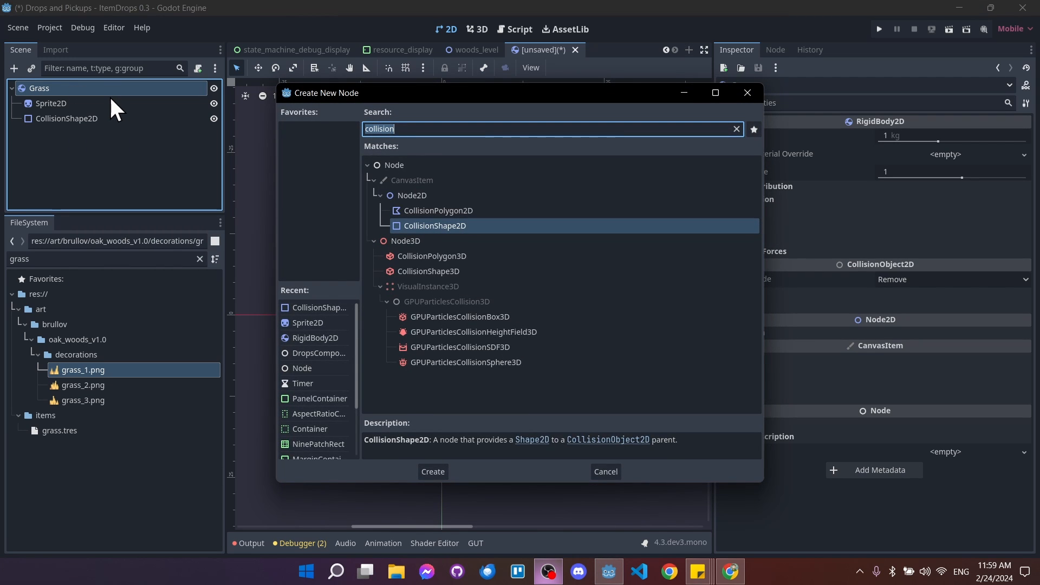
{"action": "type", "text": "pickup"}
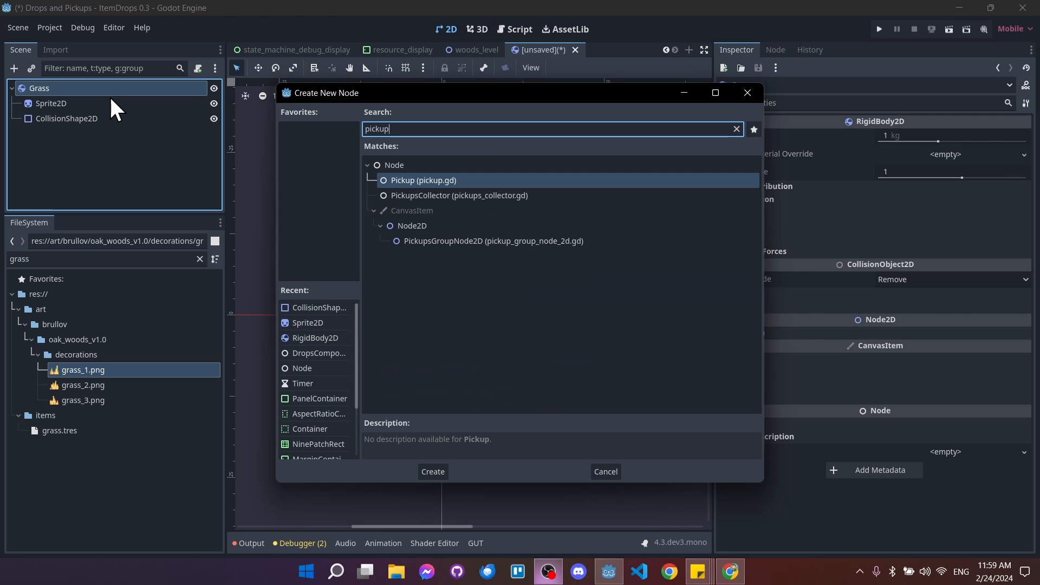
{"action": "double_click", "coordinate": [459, 182]}
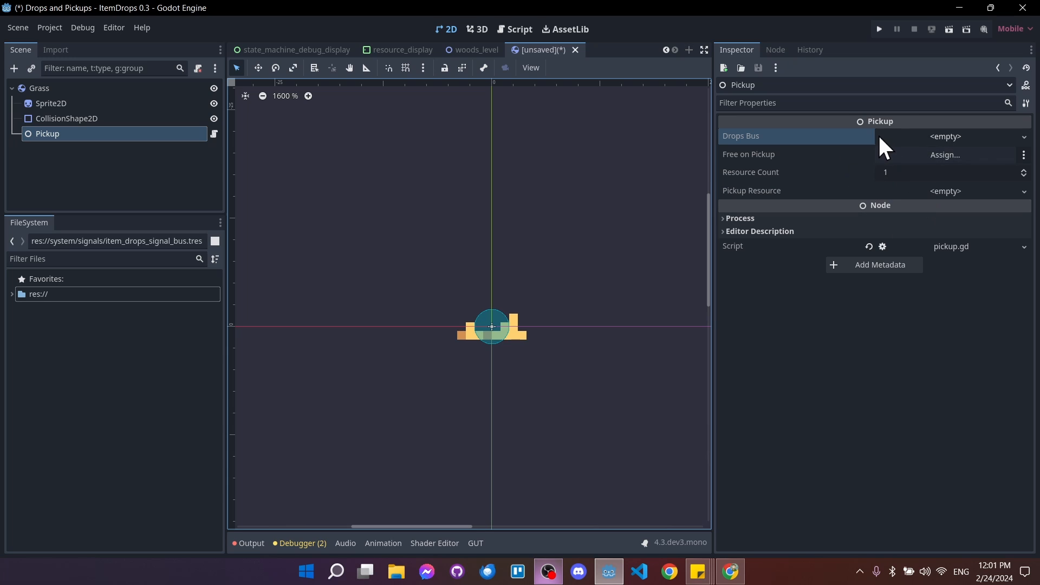
Assign a new ItemDropsSignalBus resource to the Pickup node's Drops Bus property.
{"action": "left_click", "coordinate": [928, 136]}
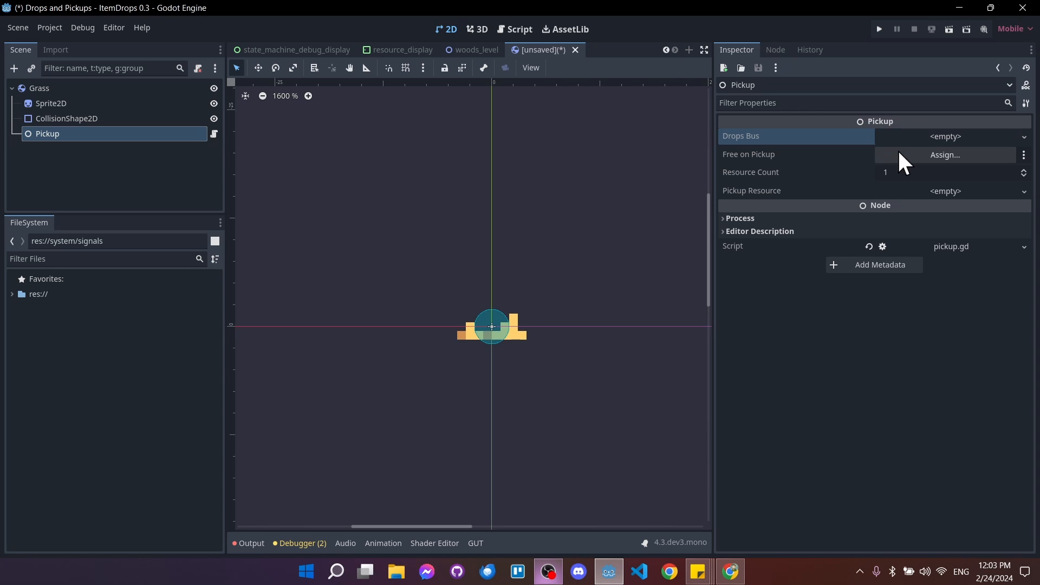
{"action": "left_click", "coordinate": [906, 136]}
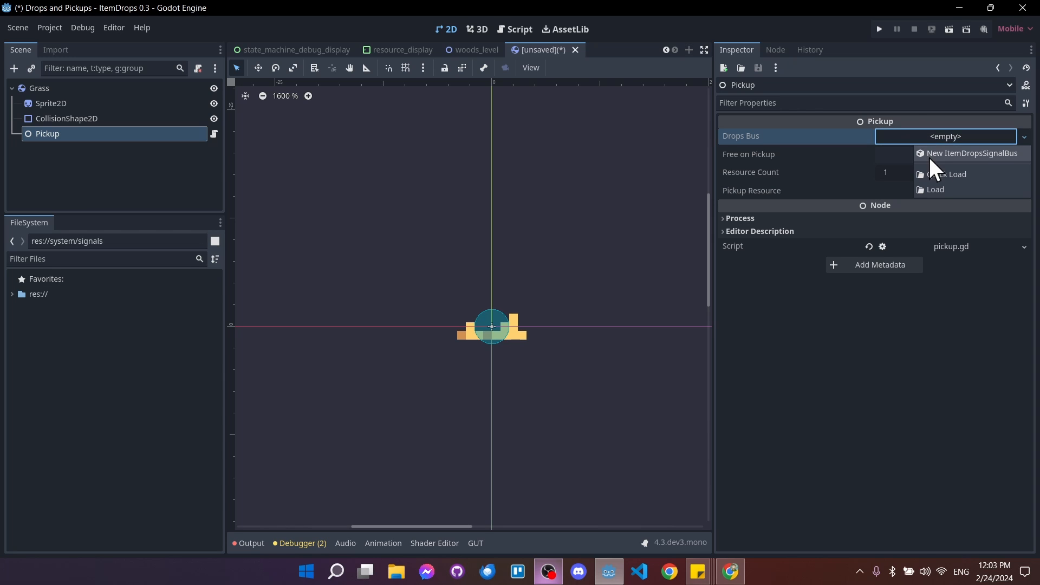
{"action": "left_click", "coordinate": [947, 154]}
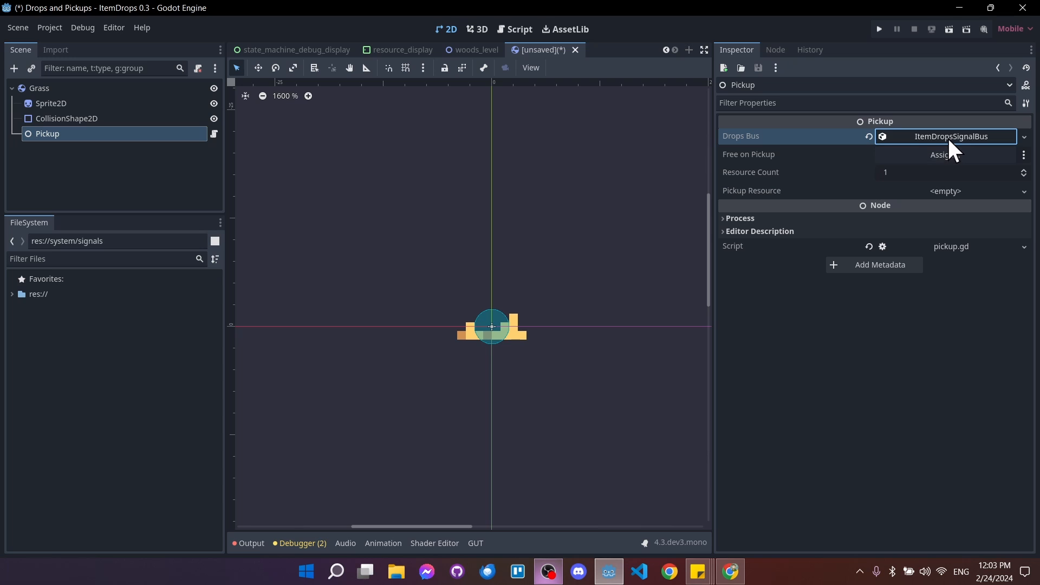
Save the Drops Bus resource as item_drops_signal_bus.tres in the res://system/signals folder.
{"action": "right_click", "coordinate": [948, 136]}
{"action": "left_click", "coordinate": [971, 258]}
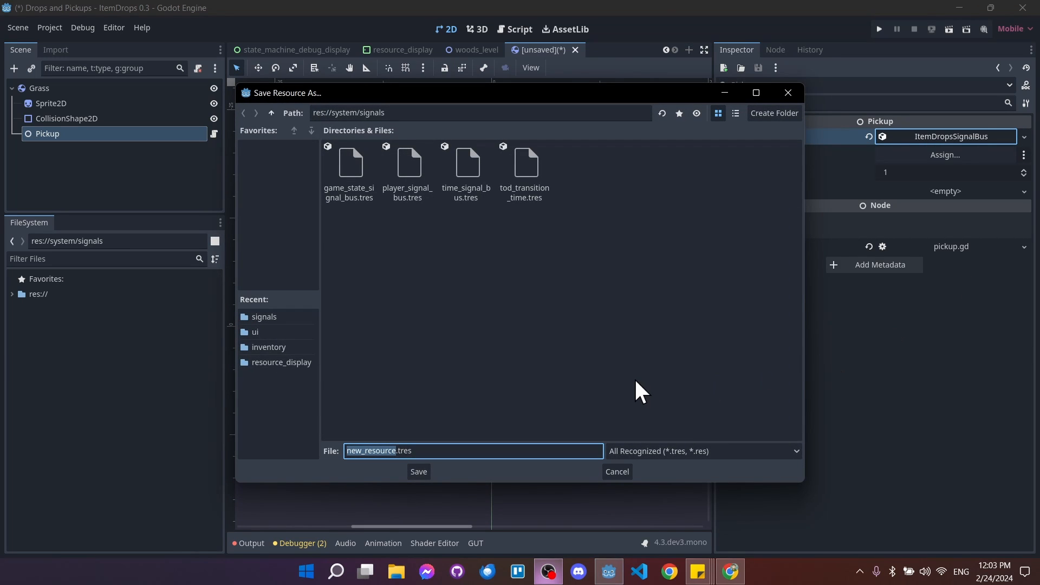
{"action": "left_click_drag", "start_coordinate": [395, 112], "coordinate": [334, 113]}
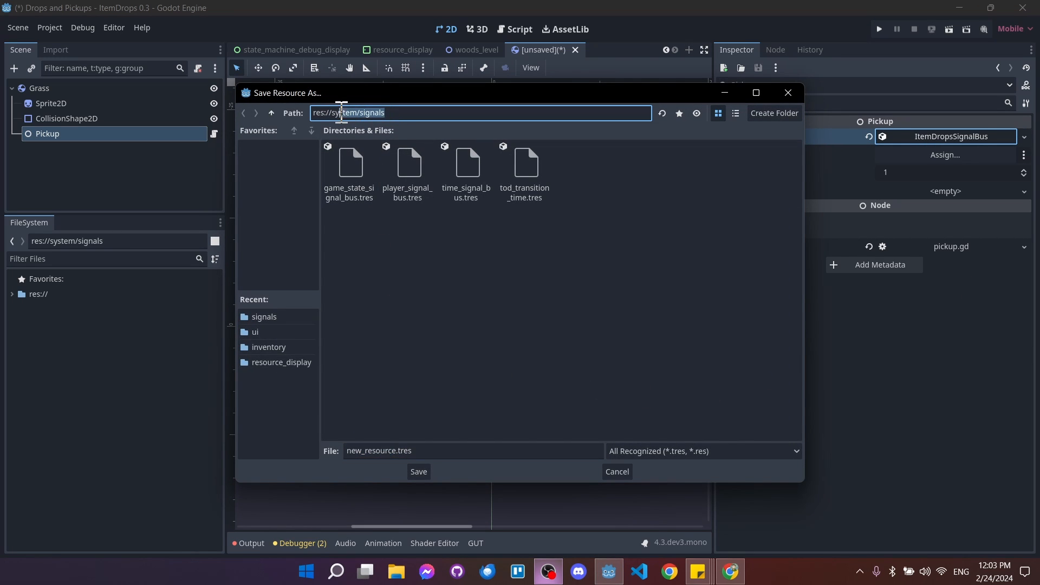
{"action": "left_click", "coordinate": [458, 451]}
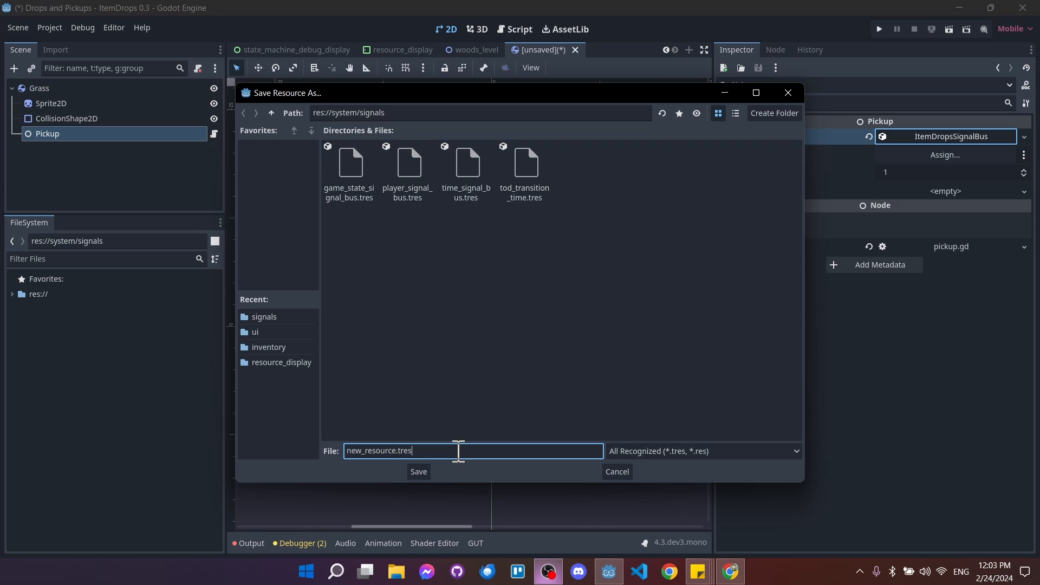
{"action": "key", "text": "BackSpace"}
{"action": "type", "text": "item_drops_signal_bus"}
{"action": "left_click", "coordinate": [428, 472]}
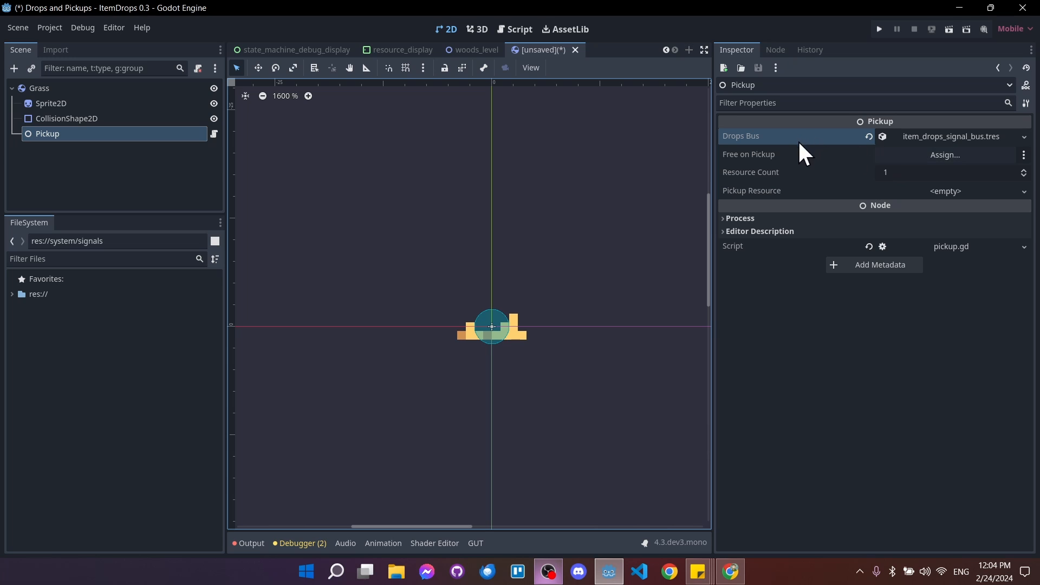
Set the Pickup node's Free on Pickup property to the Grass root node.
{"action": "left_click", "coordinate": [773, 157]}
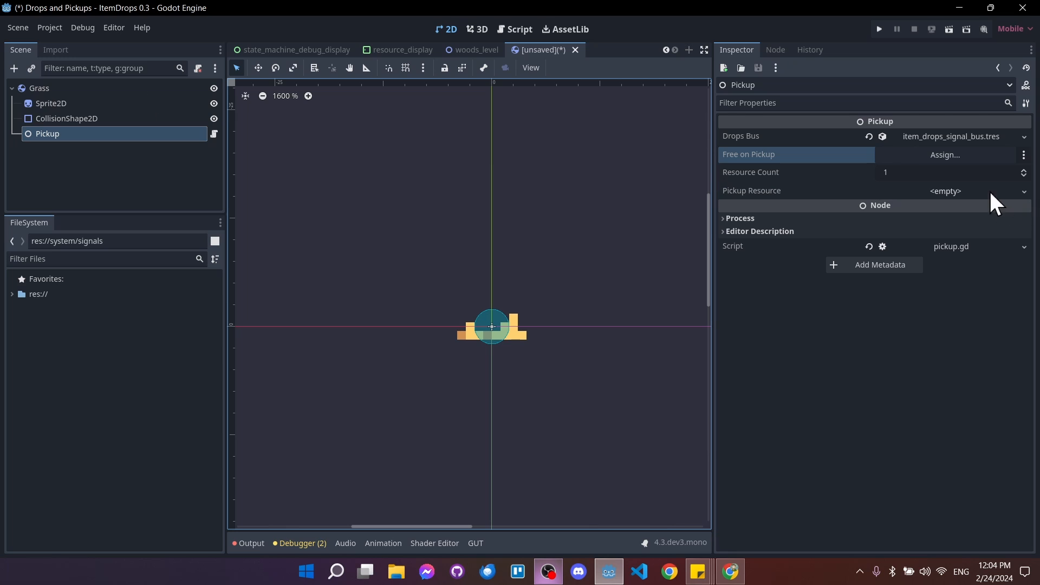
{"action": "left_click", "coordinate": [964, 158]}
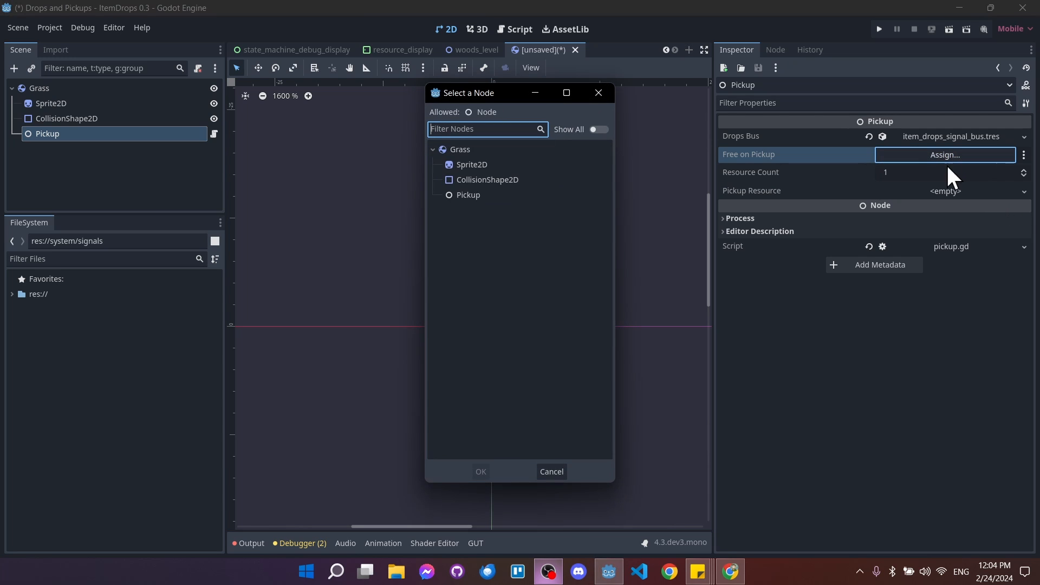
{"action": "double_click", "coordinate": [524, 149]}
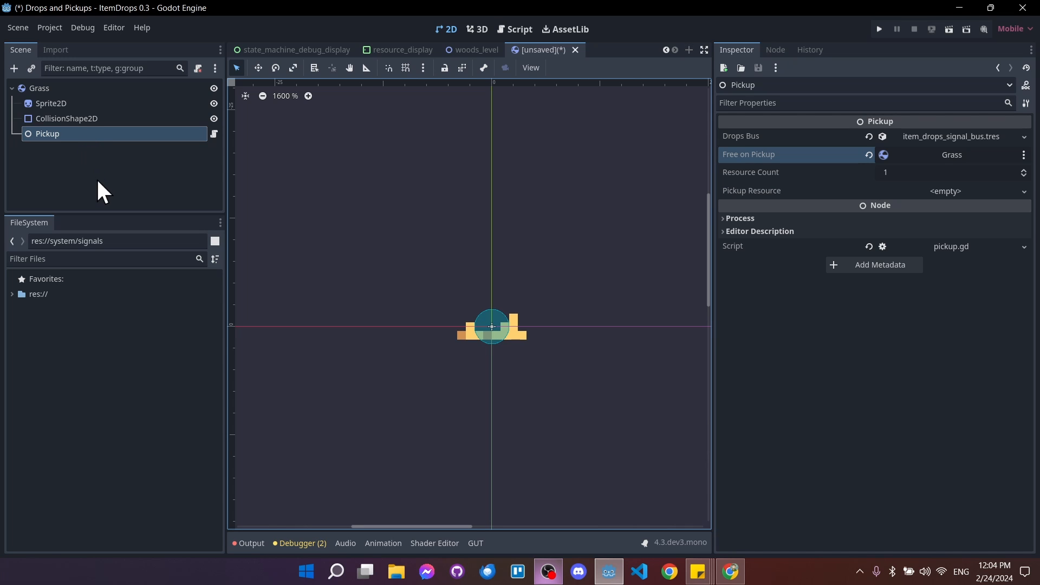
{"action": "left_click", "coordinate": [841, 186]}
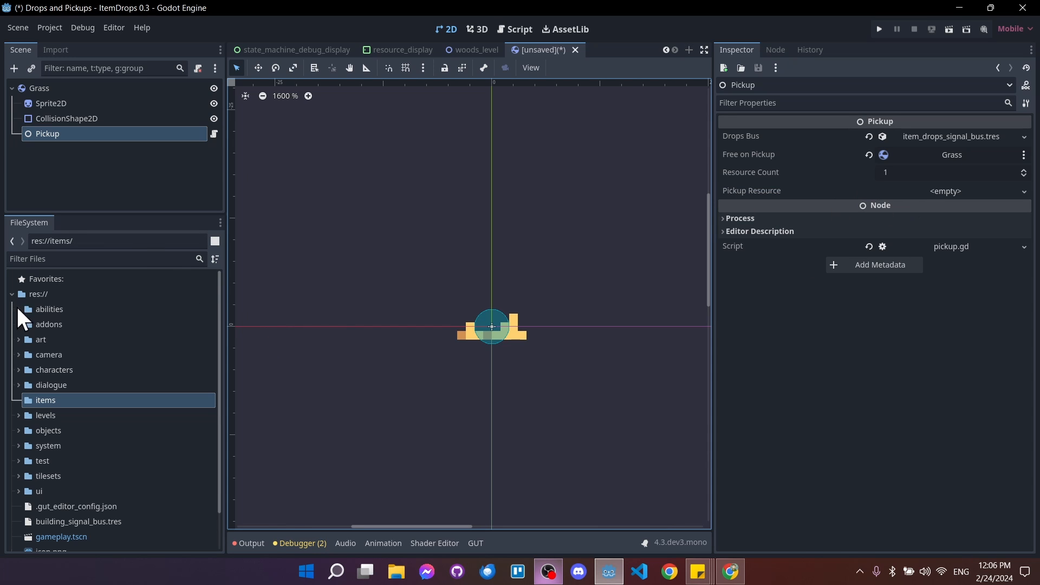
Create a new Item (item.gd) resource in the items folder and save it as grass.tres.
{"action": "left_click", "coordinate": [19, 324]}
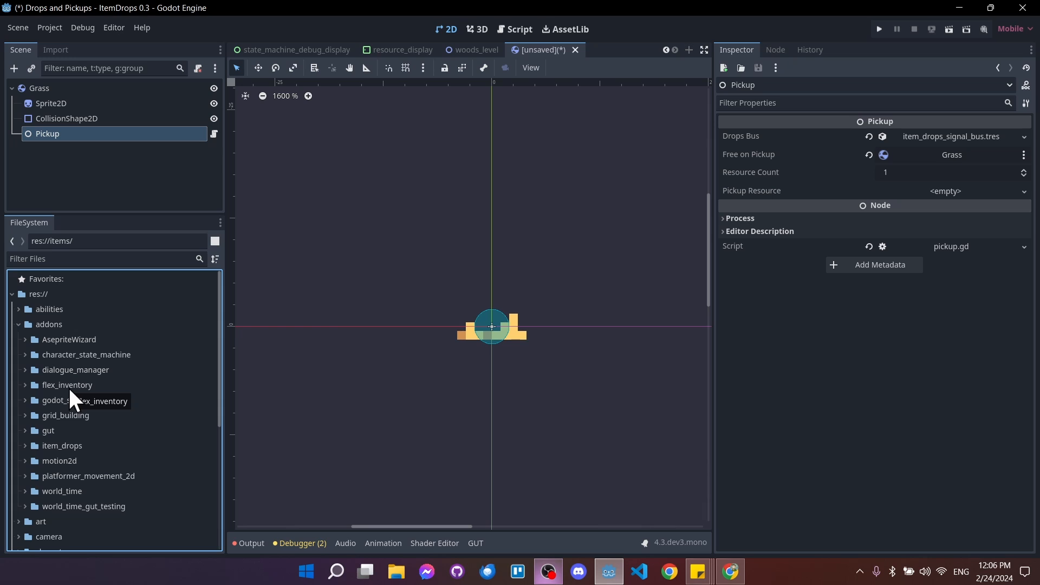
{"action": "left_click", "coordinate": [18, 324]}
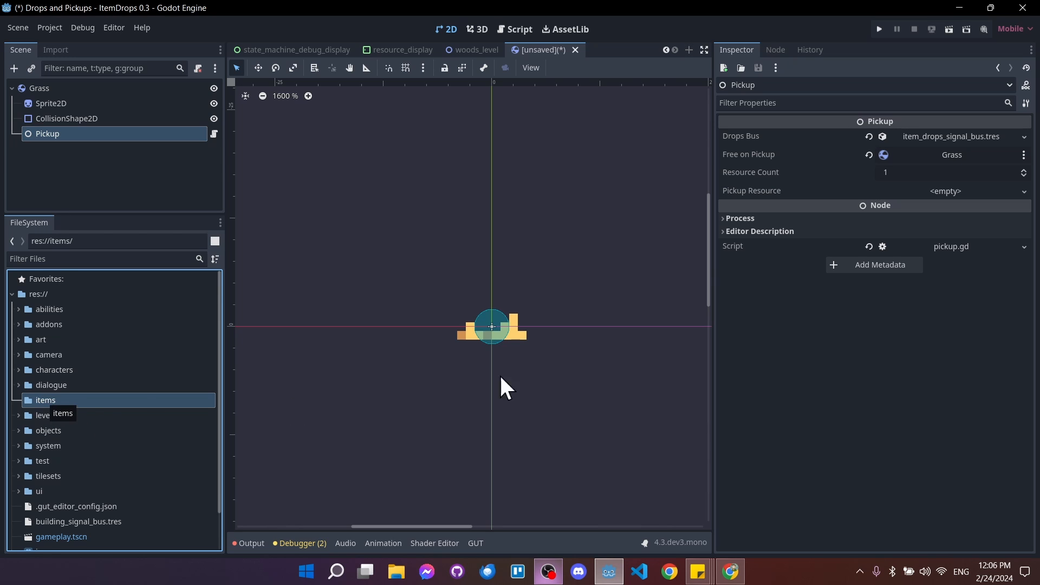
{"action": "right_click", "coordinate": [66, 401]}
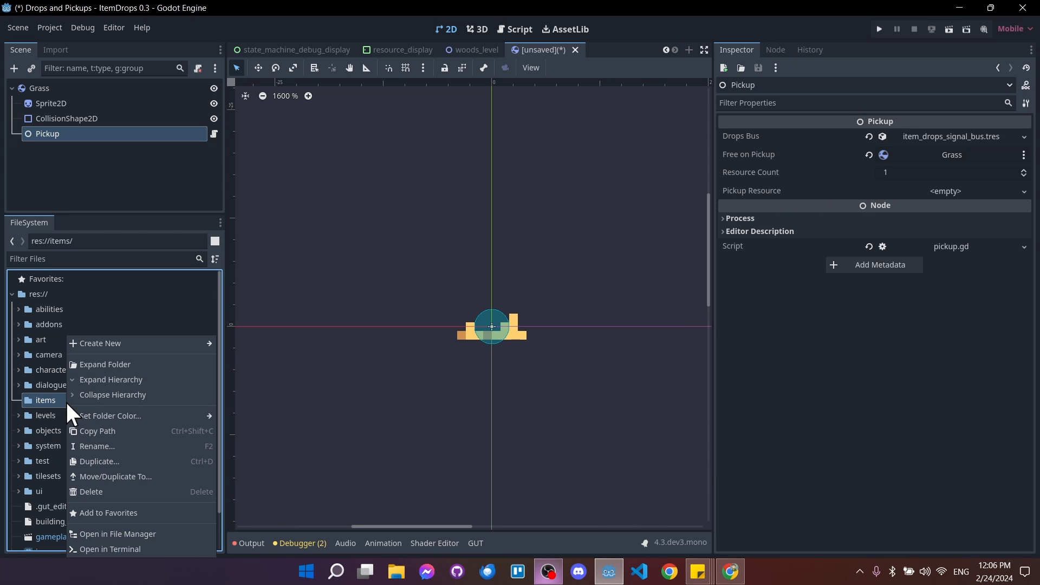
{"action": "mouse_move", "coordinate": [104, 341]}
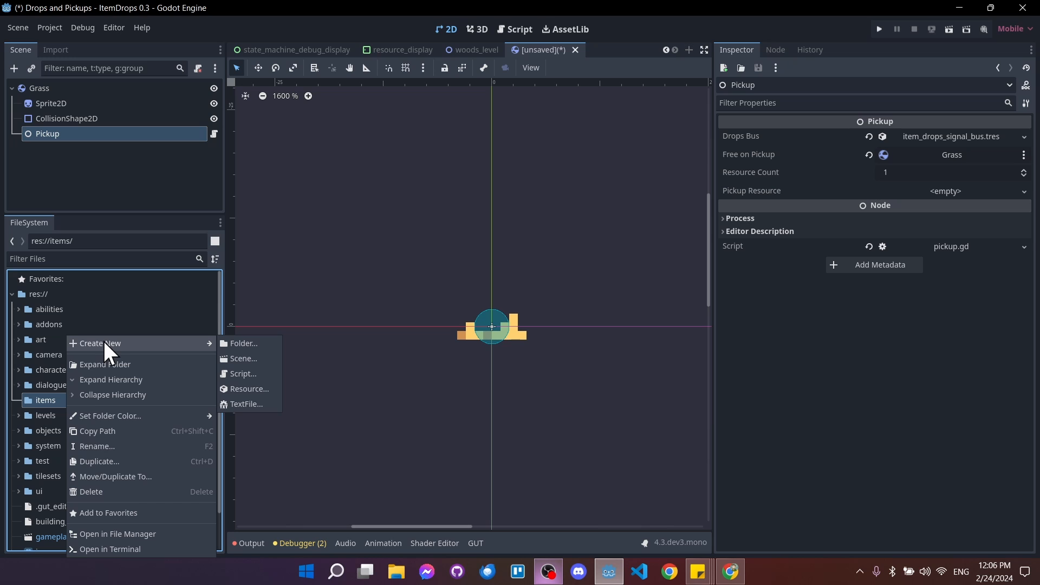
{"action": "left_click", "coordinate": [262, 388]}
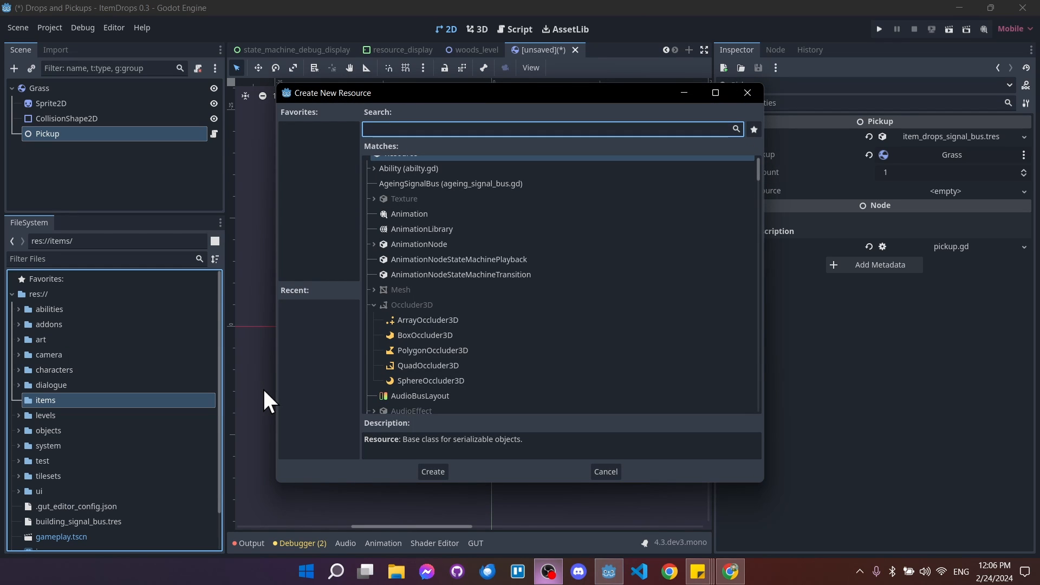
{"action": "type", "text": "item"}
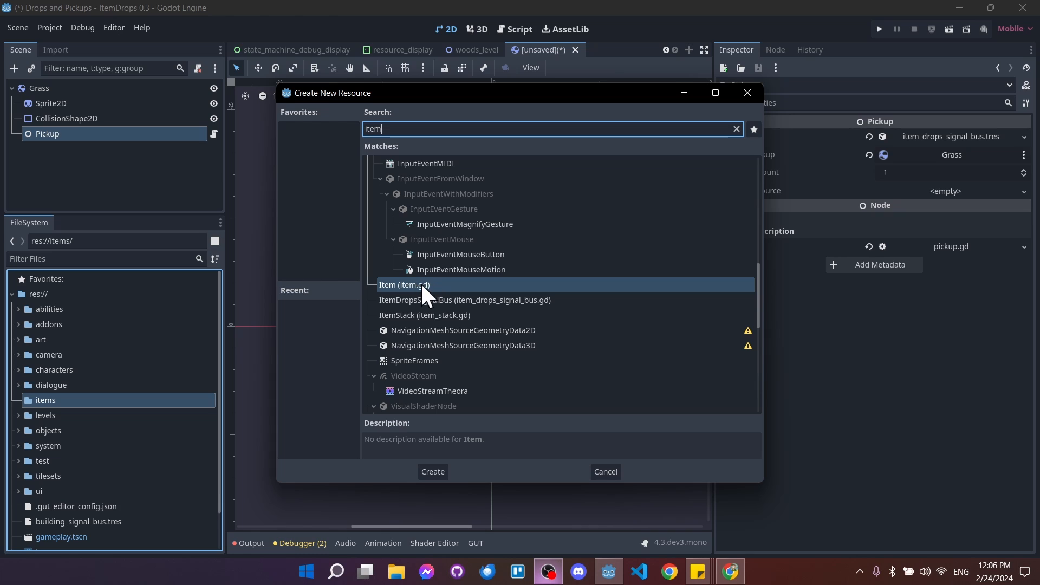
{"action": "left_click", "coordinate": [445, 472]}
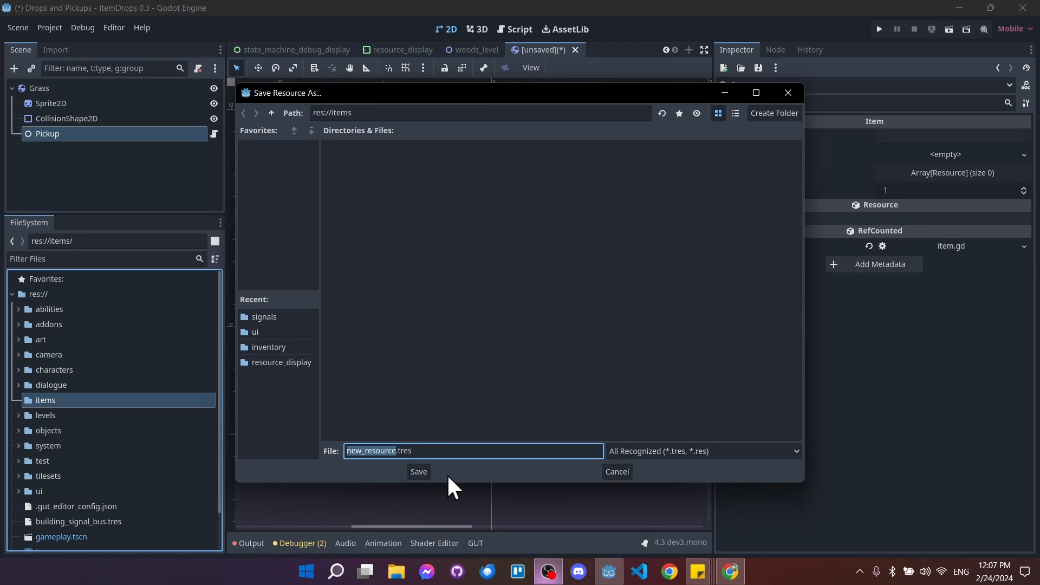
{"action": "type", "text": "grass"}
{"action": "left_click", "coordinate": [417, 473]}
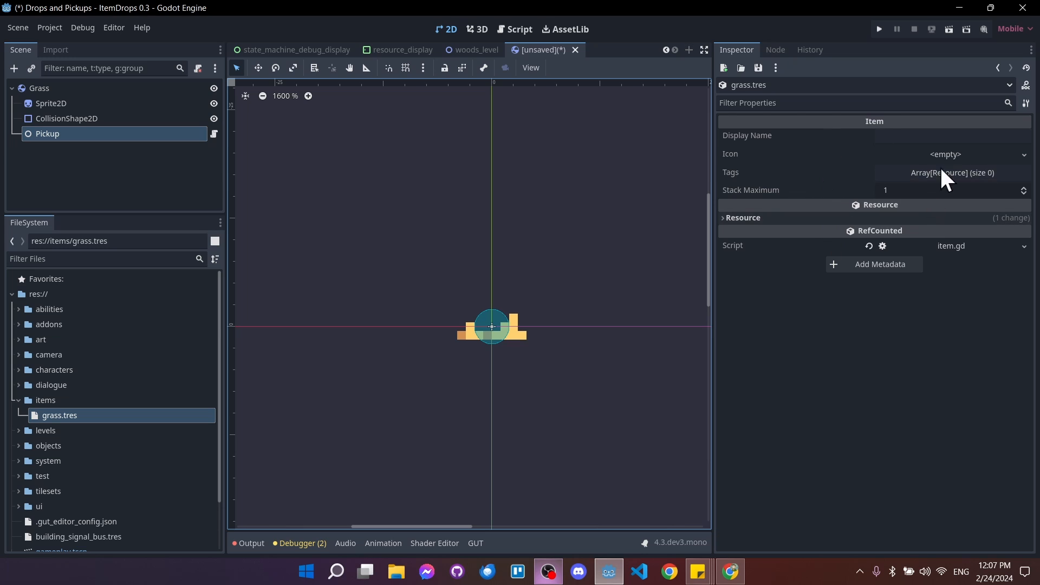
Set the grass.tres item's display name to Grass and its icon to grass_1.png, keeping the stack maximum at 1.
{"action": "left_click", "coordinate": [999, 138]}
{"action": "type", "text": "Grass"}
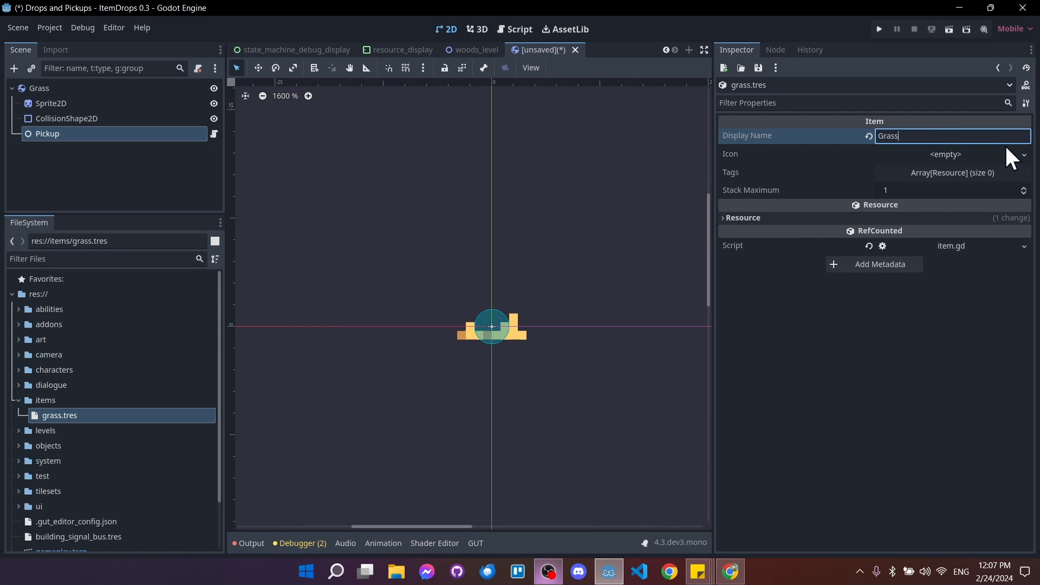
{"action": "key", "text": "Return"}
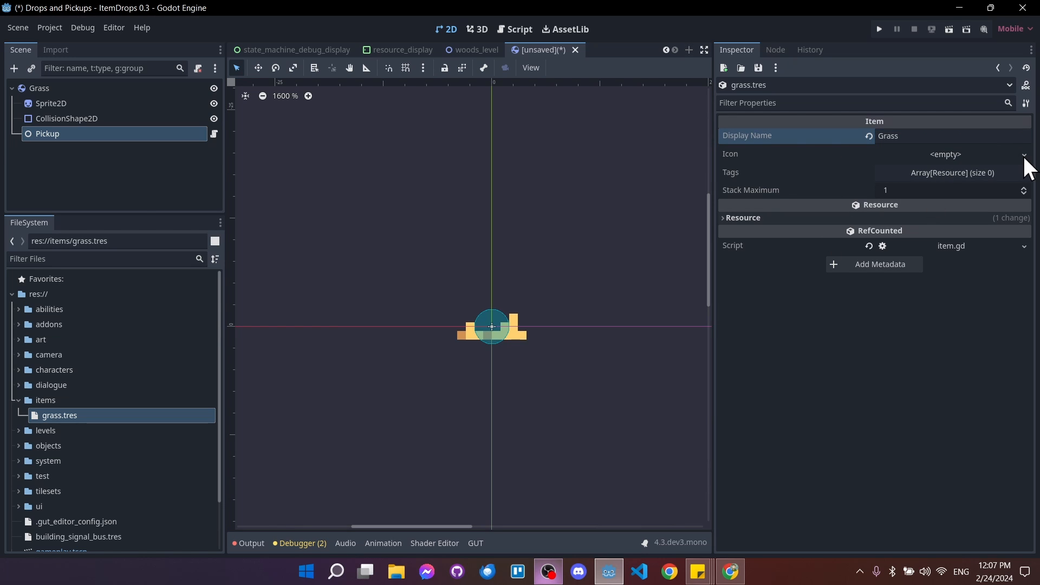
{"action": "left_click", "coordinate": [110, 259]}
{"action": "type", "text": "grass"}
{"action": "left_click_drag", "start_coordinate": [83, 369], "coordinate": [975, 158]}
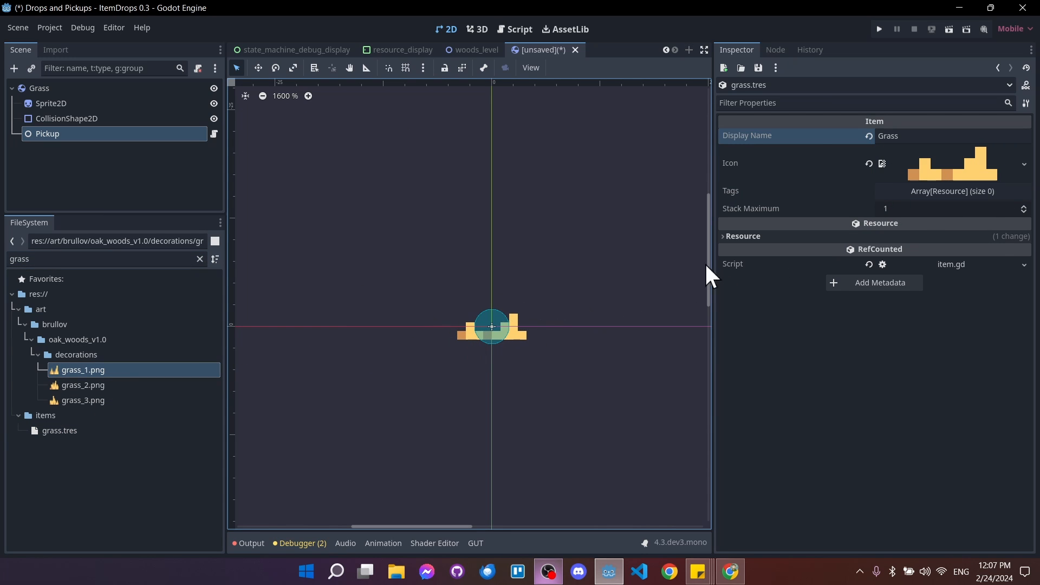
{"action": "left_click", "coordinate": [927, 211]}
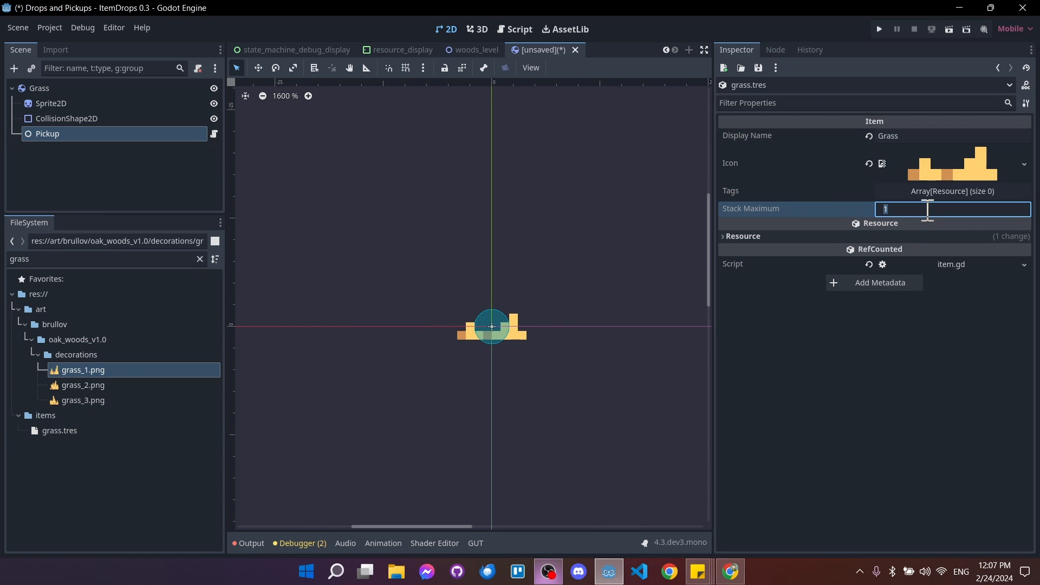
{"action": "key", "text": "Return"}
Assign grass.tres as the Pickup node's Pickup Resource and save the scene as grass.tscn in res://objects/pickups.
{"action": "left_click", "coordinate": [997, 67]}
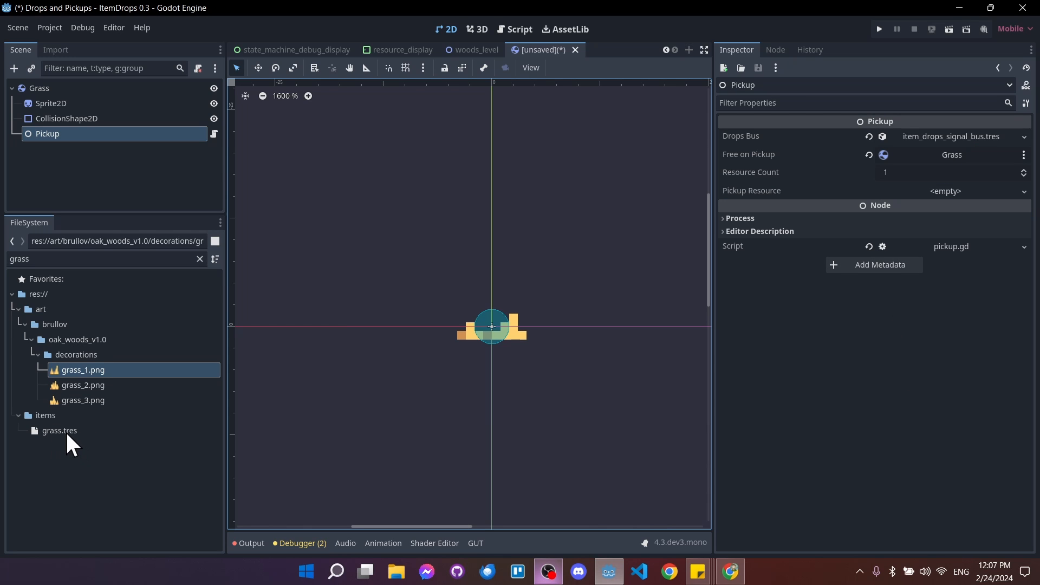
{"action": "left_click_drag", "start_coordinate": [66, 431], "coordinate": [898, 191]}
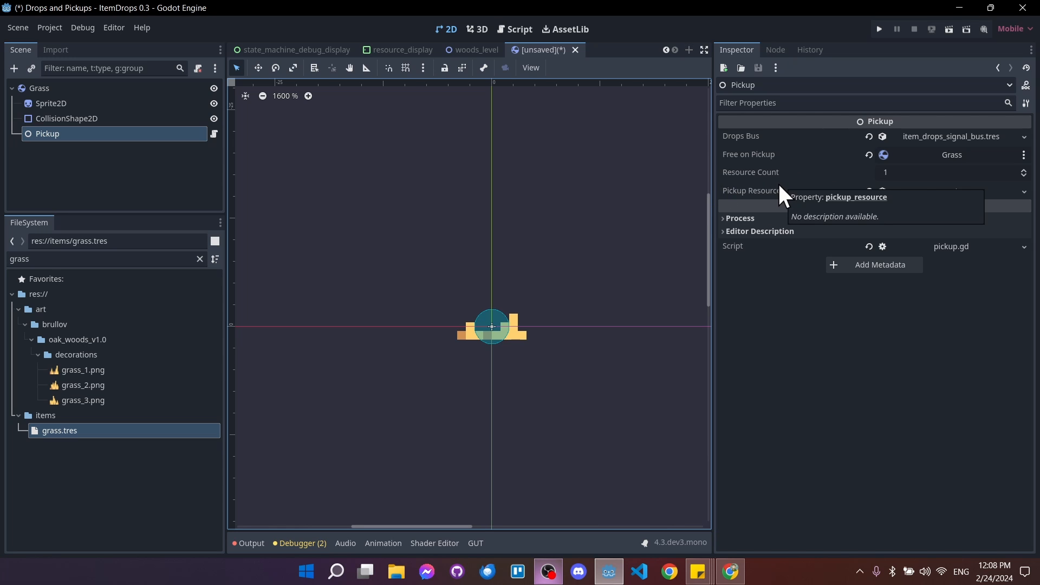
{"action": "key", "text": "ctrl+s"}
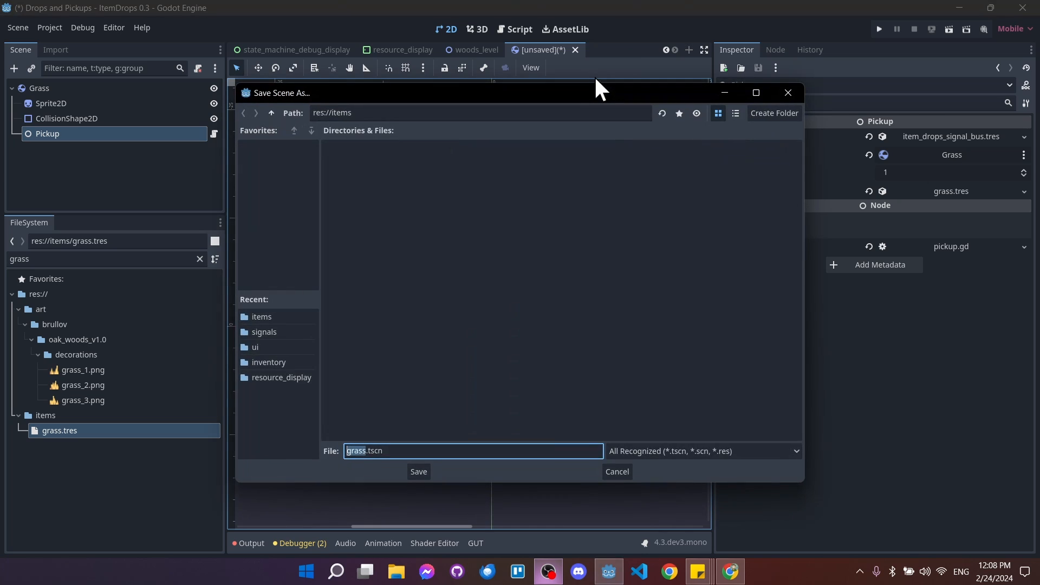
{"action": "left_click", "coordinate": [272, 112]}
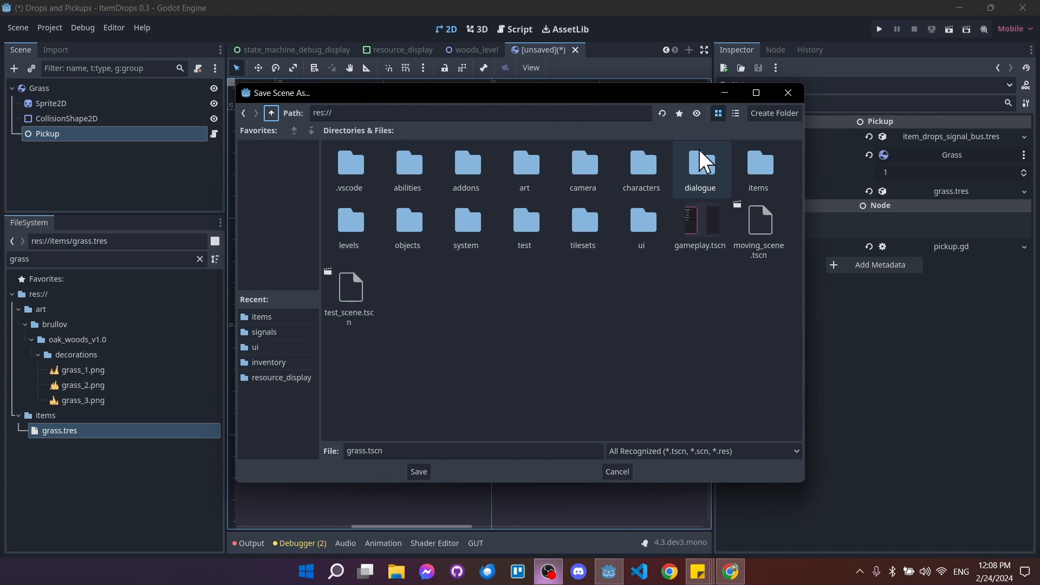
{"action": "double_click", "coordinate": [387, 222]}
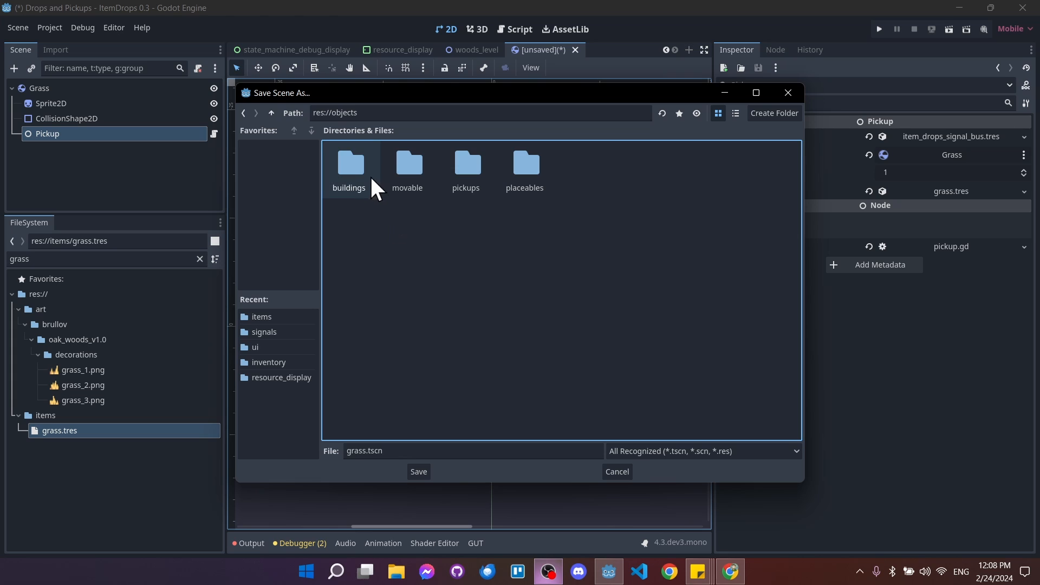
{"action": "double_click", "coordinate": [472, 164]}
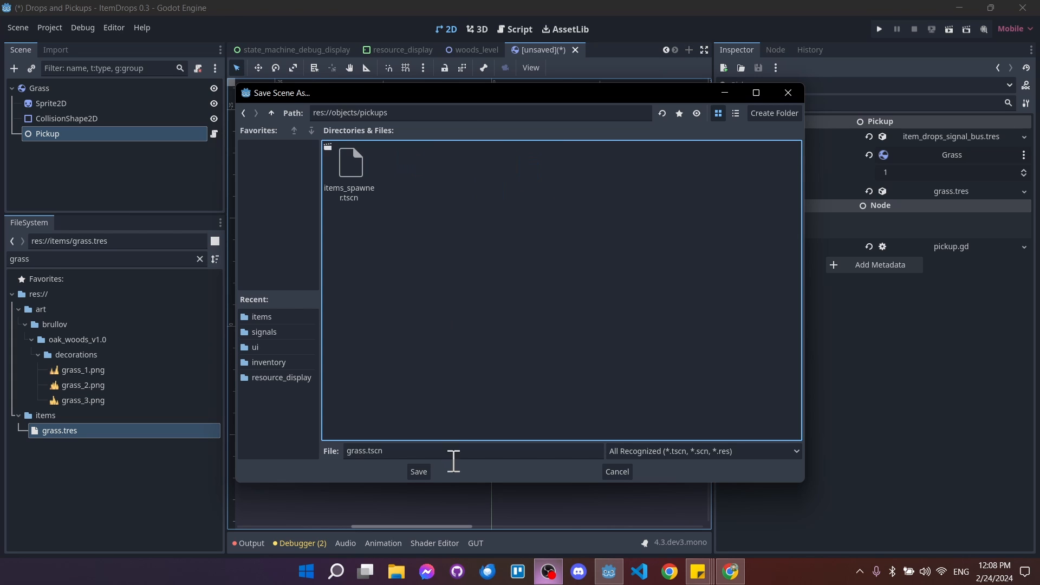
{"action": "left_click", "coordinate": [418, 471]}
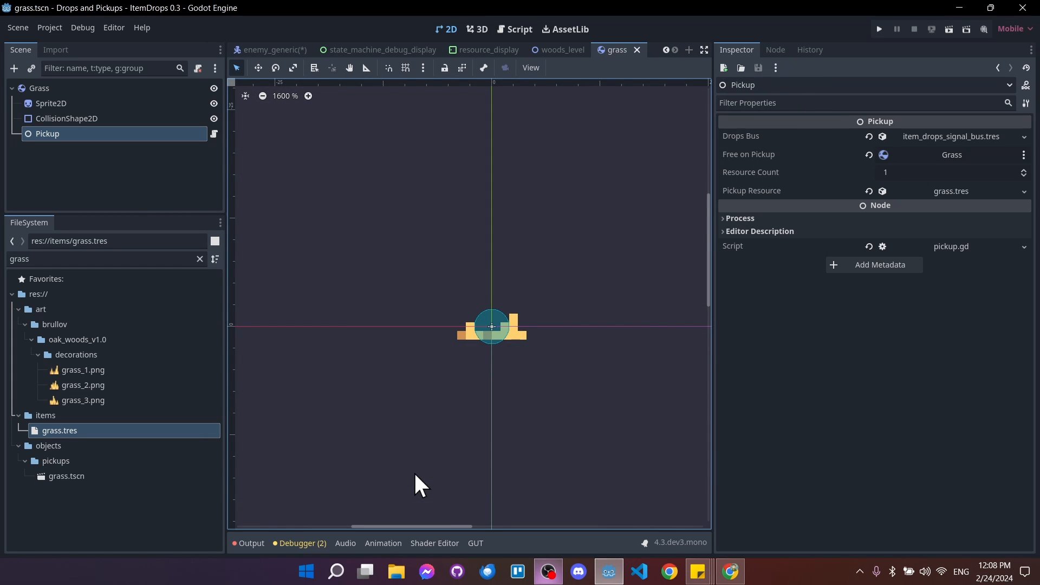
In the enemy_generic scene, set grass.tscn as the Drop of the first Droppable in the DropsComponent's possible drops.
{"action": "key", "text": "ctrl+Tab"}
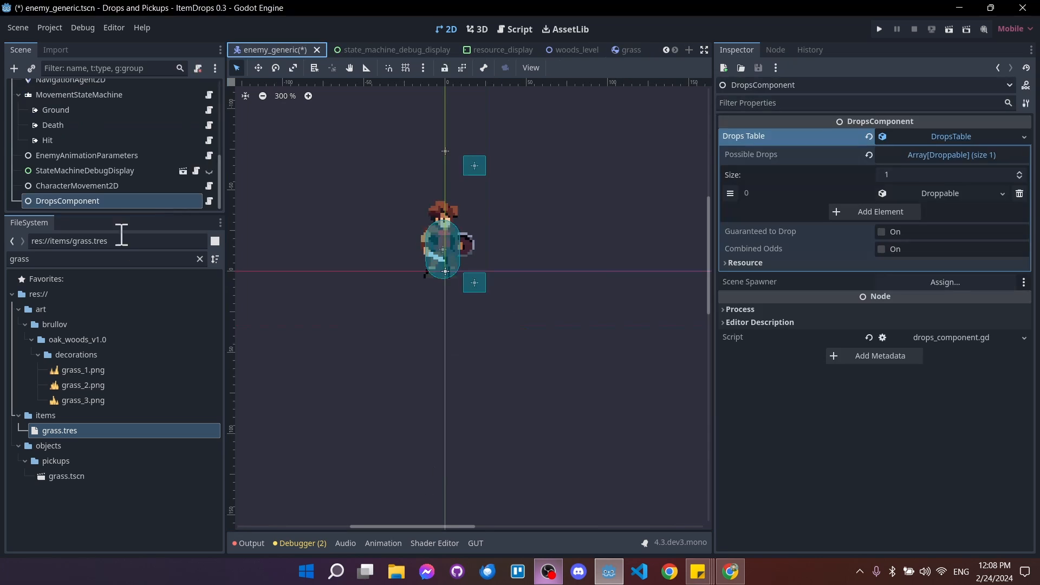
{"action": "left_click", "coordinate": [119, 199]}
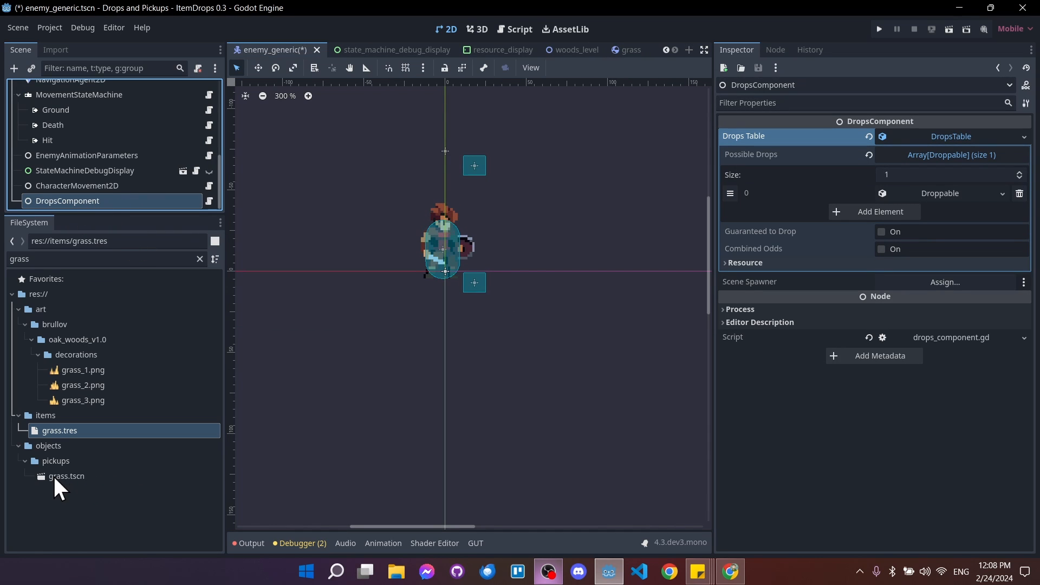
{"action": "left_click", "coordinate": [929, 194]}
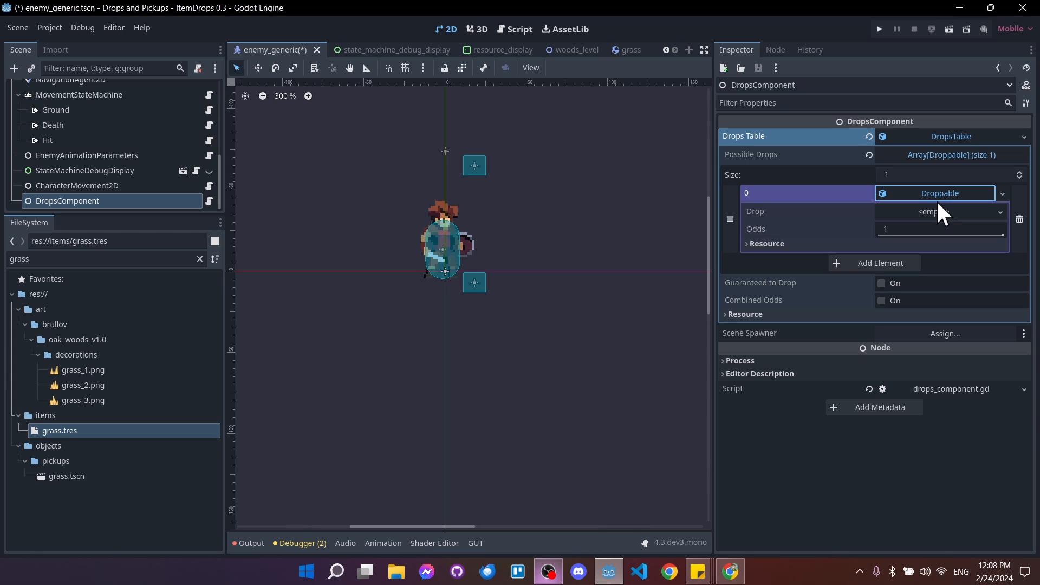
{"action": "left_click_drag", "start_coordinate": [60, 477], "coordinate": [940, 212]}
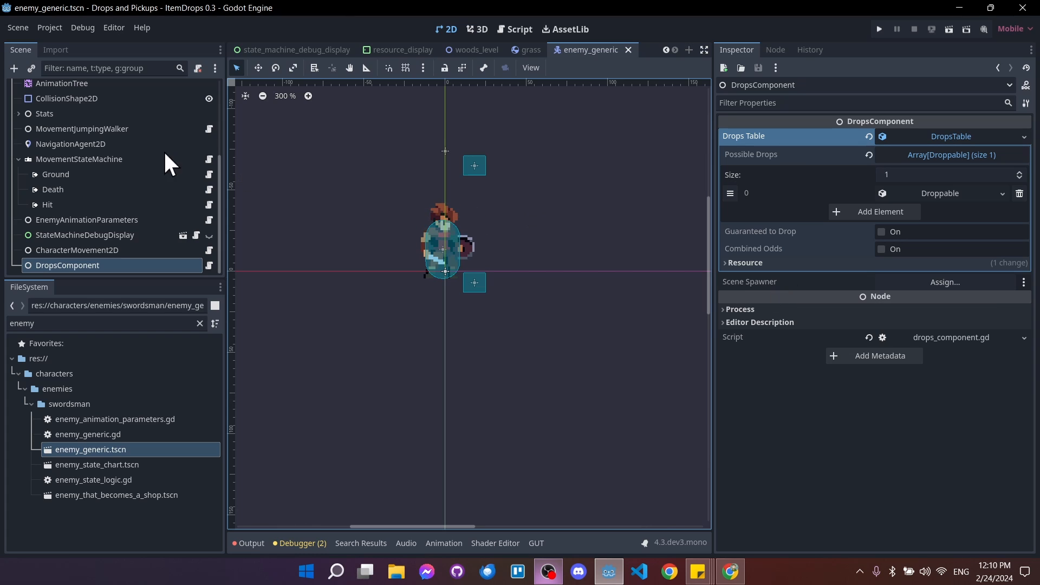
Add a LaunchForceSceneSpawner node as a child of the SwordsmanEnemy root node.
{"action": "left_click", "coordinate": [200, 323]}
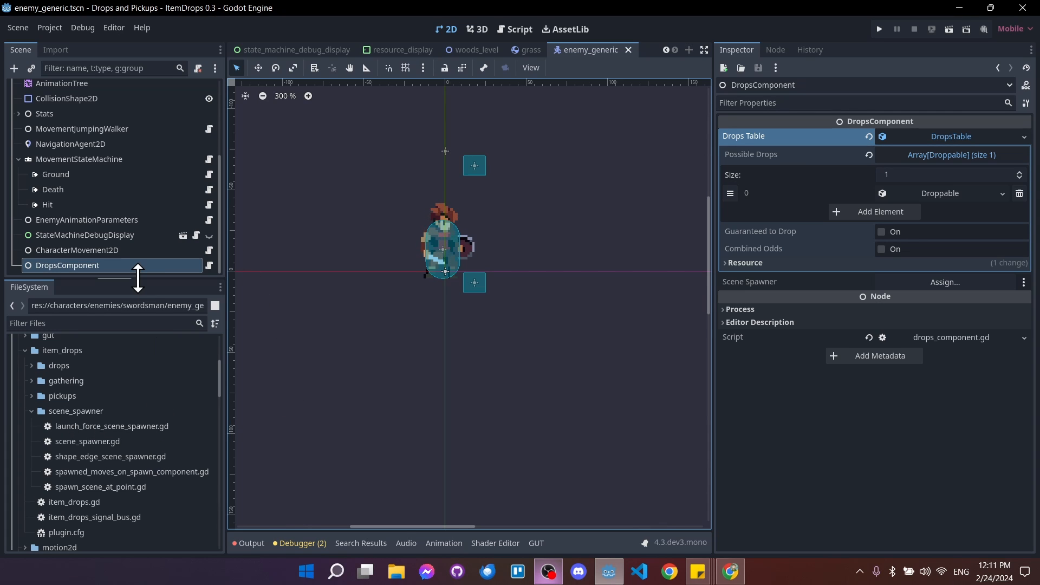
{"action": "left_click_drag", "start_coordinate": [138, 277], "coordinate": [139, 303]}
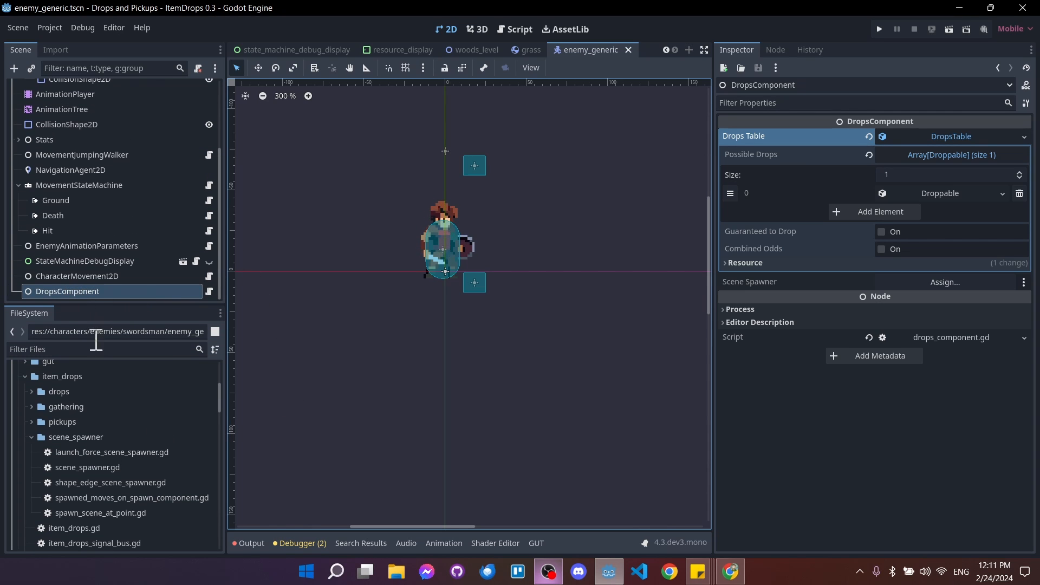
{"action": "scroll", "coordinate": [110, 215], "scroll_direction": "up", "scroll_amount": 3}
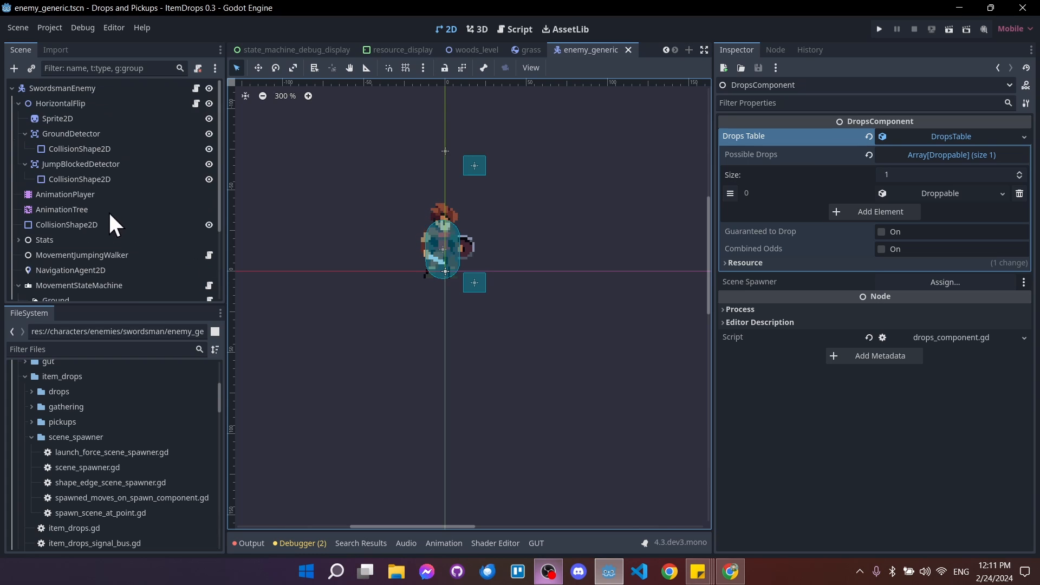
{"action": "right_click", "coordinate": [56, 86]}
{"action": "key", "text": "Escape"}
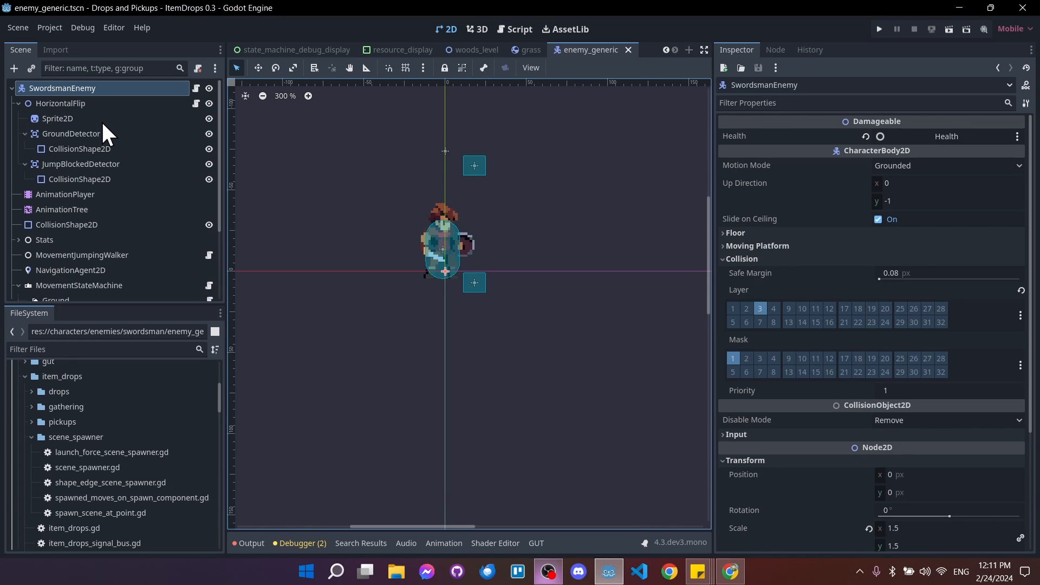
{"action": "key", "text": "ctrl+a"}
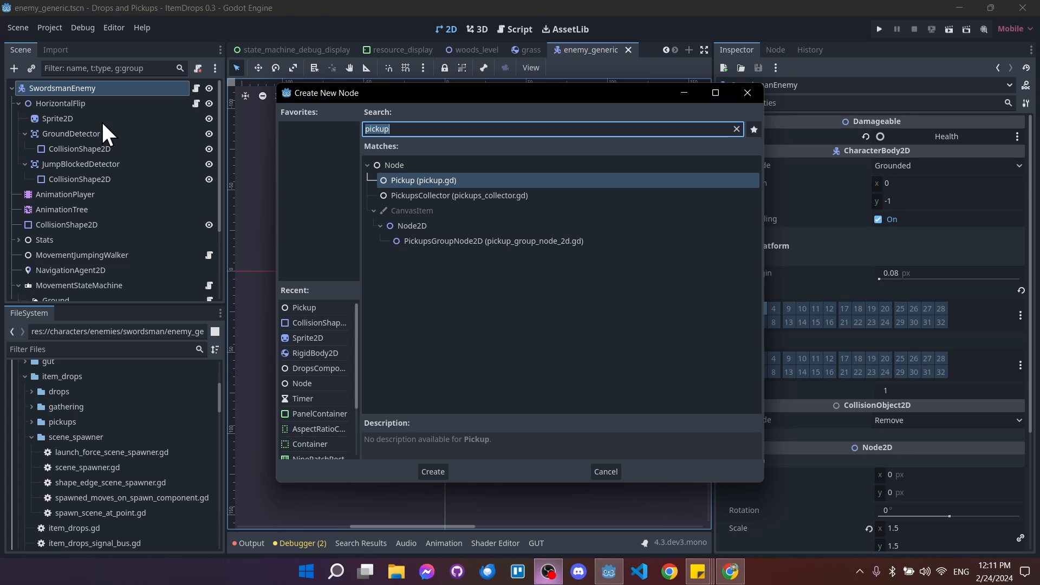
{"action": "type", "text": "spawn"}
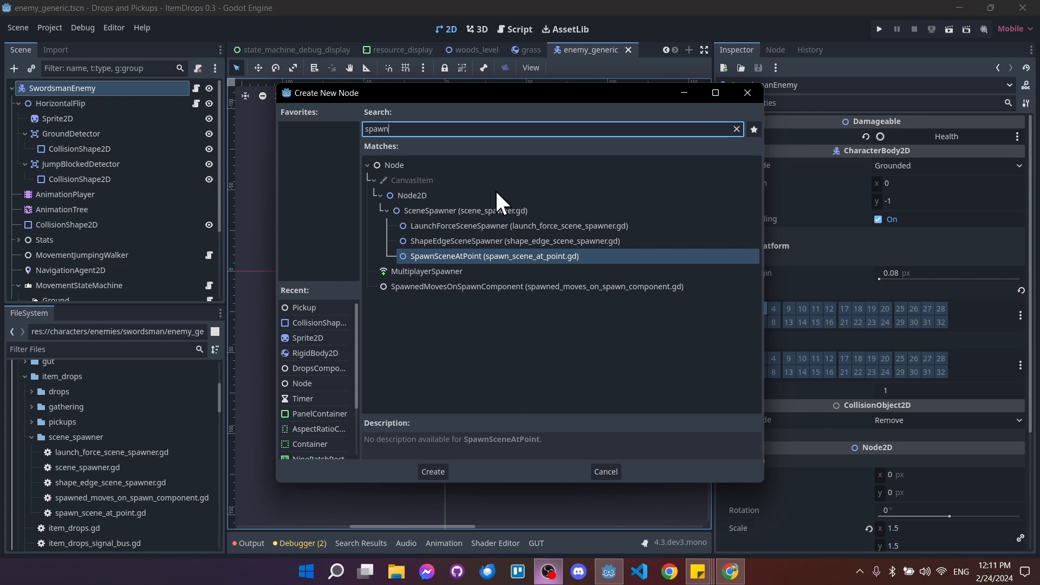
{"action": "left_click", "coordinate": [475, 226]}
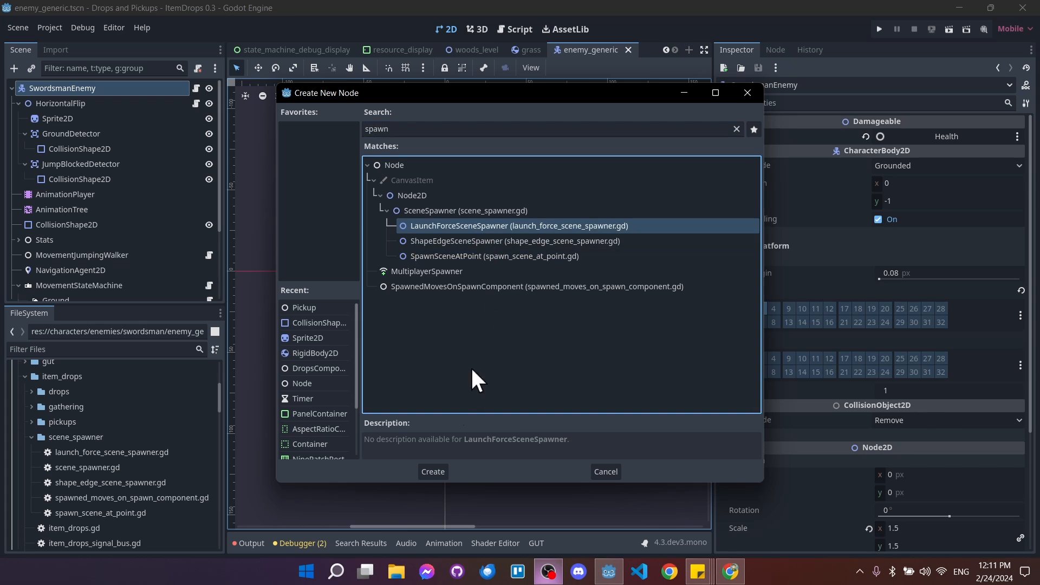
{"action": "left_click", "coordinate": [432, 471]}
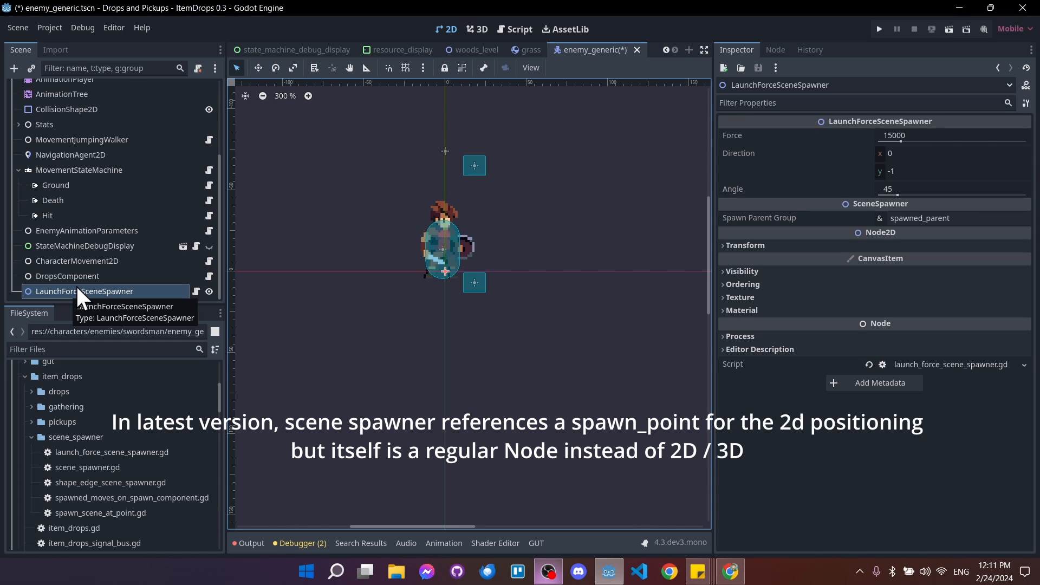
Move the LaunchForceSceneSpawner straight up about 12.7 px from the origin to the swordsman's torso.
{"action": "scroll", "coordinate": [77, 287], "scroll_direction": "up", "scroll_amount": 1}
{"action": "scroll", "coordinate": [77, 287], "scroll_direction": "up", "scroll_amount": 3}
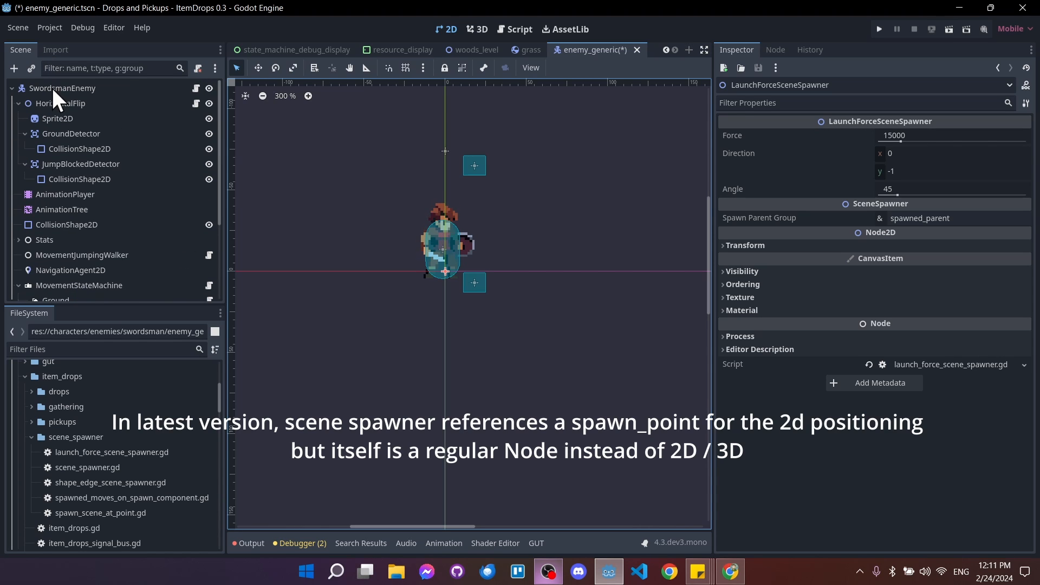
{"action": "left_click", "coordinate": [18, 102]}
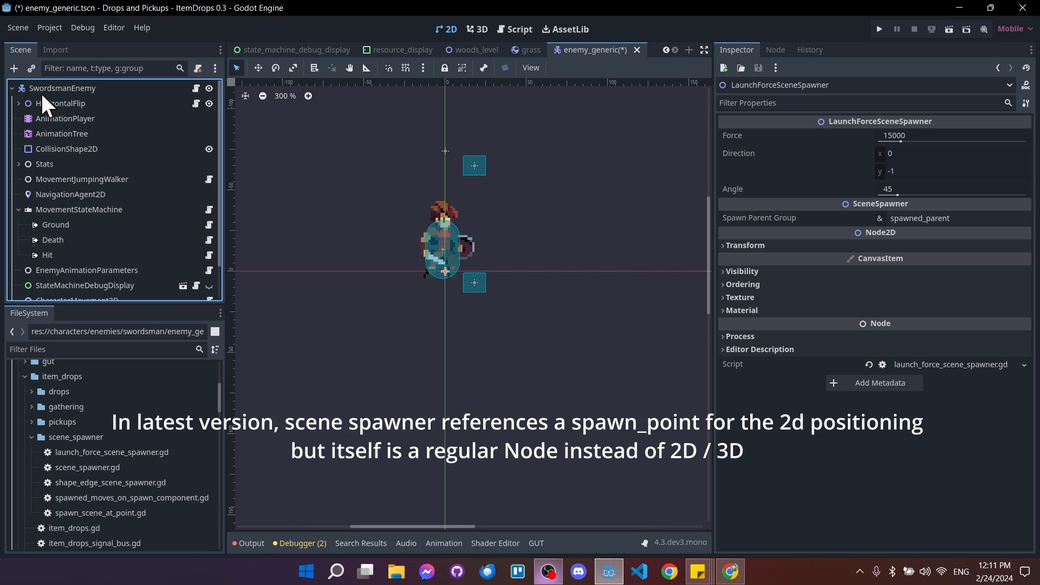
{"action": "scroll", "coordinate": [40, 93], "scroll_direction": "down", "scroll_amount": 2}
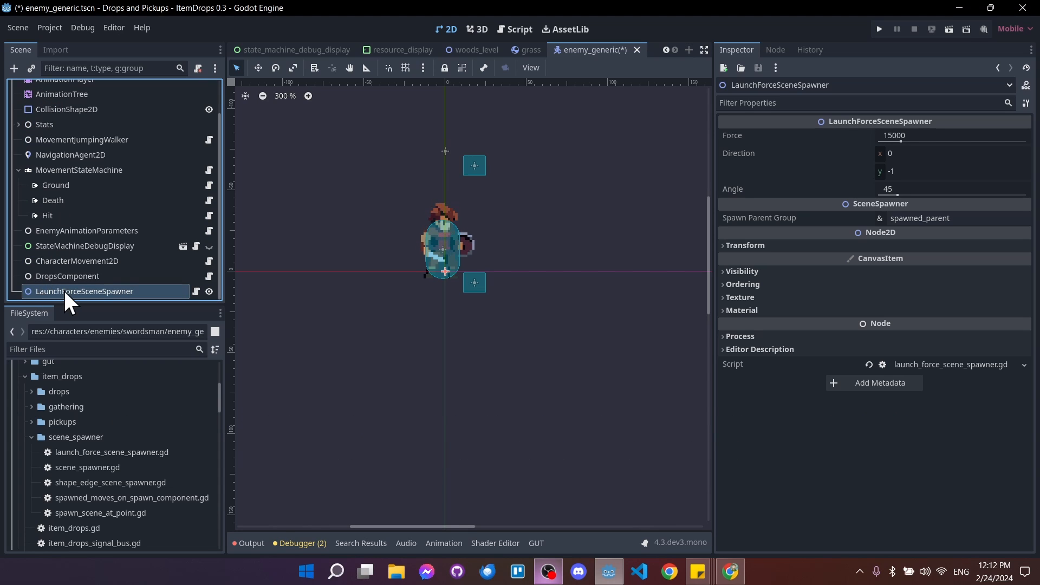
{"action": "scroll", "coordinate": [449, 276], "scroll_direction": "up", "scroll_amount": 1}
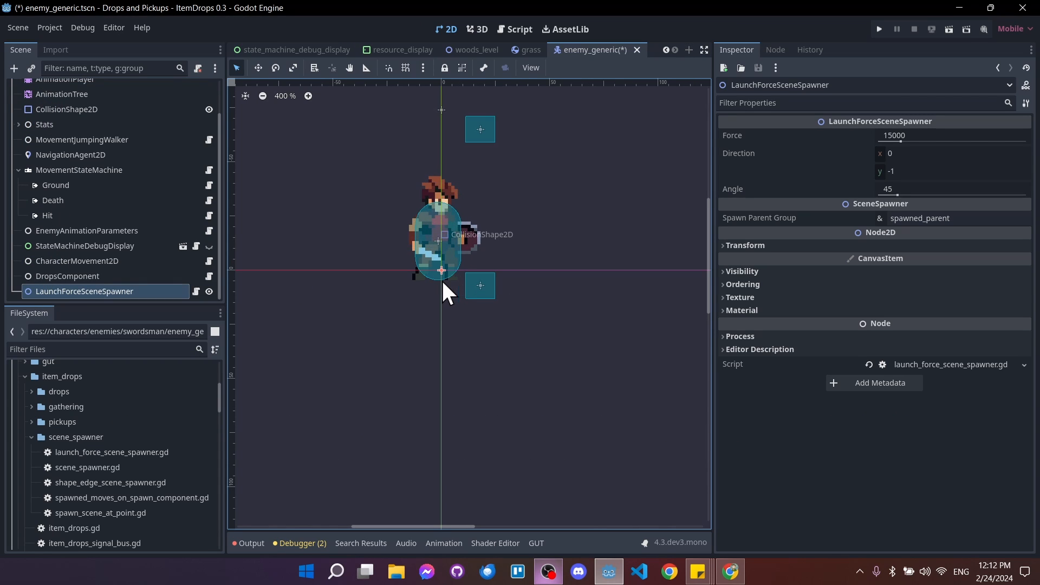
{"action": "scroll", "coordinate": [399, 281], "scroll_direction": "up", "scroll_amount": 2}
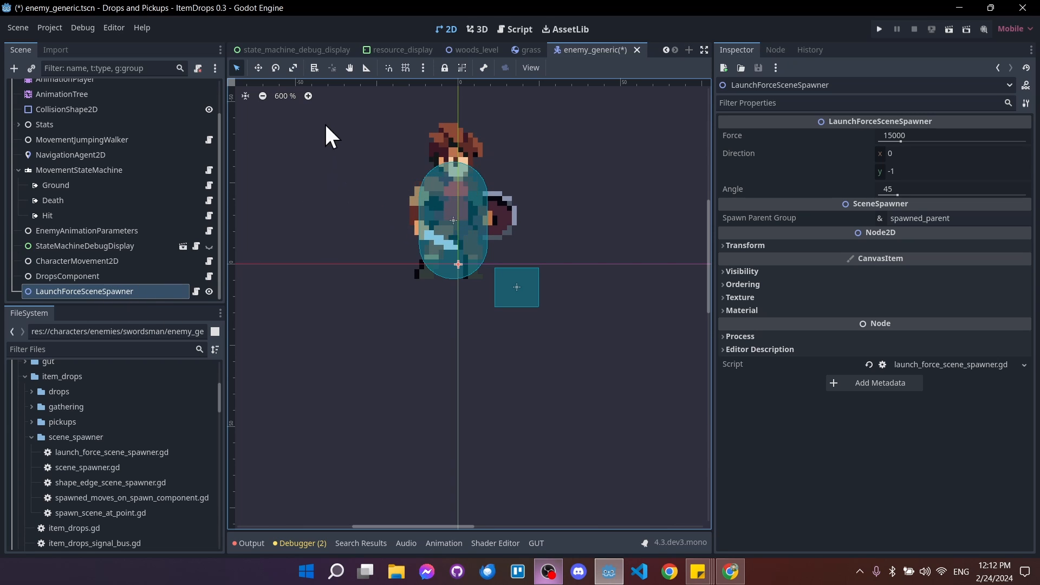
{"action": "key", "text": "w"}
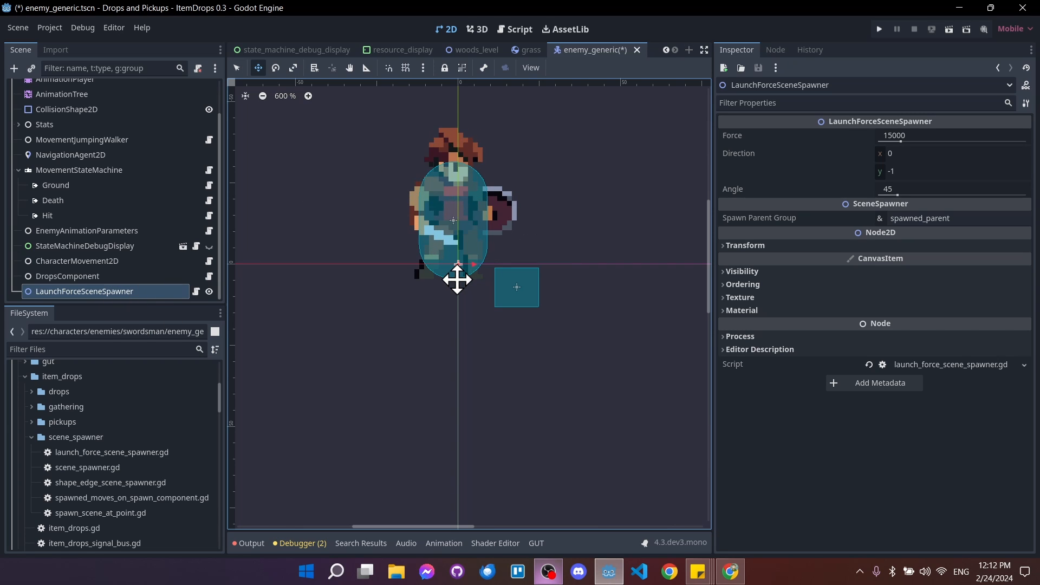
{"action": "left_click_drag", "start_coordinate": [458, 280], "coordinate": [446, 216]}
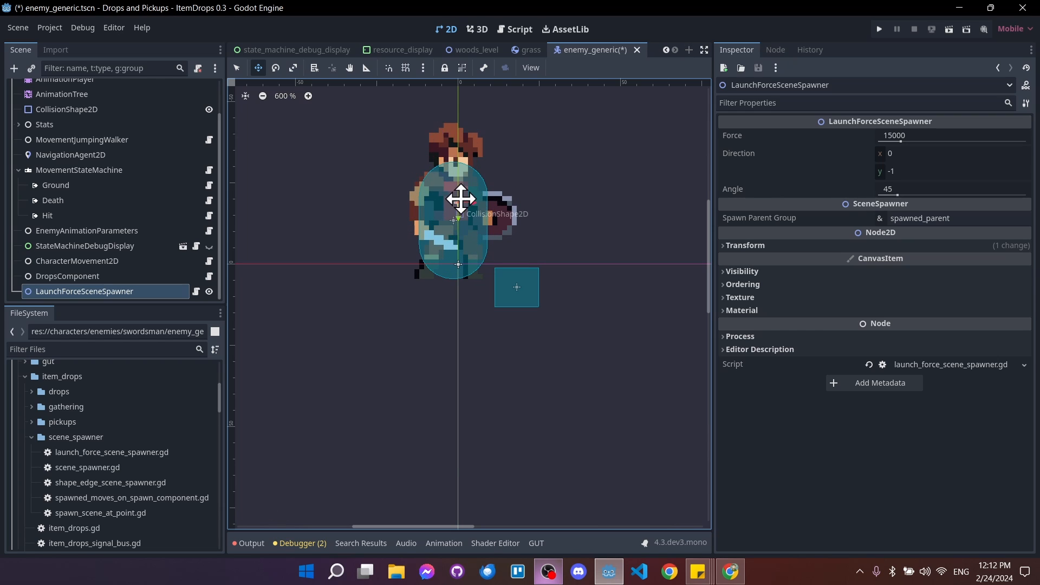
{"action": "middle_click_drag", "start_coordinate": [497, 223], "coordinate": [483, 233]}
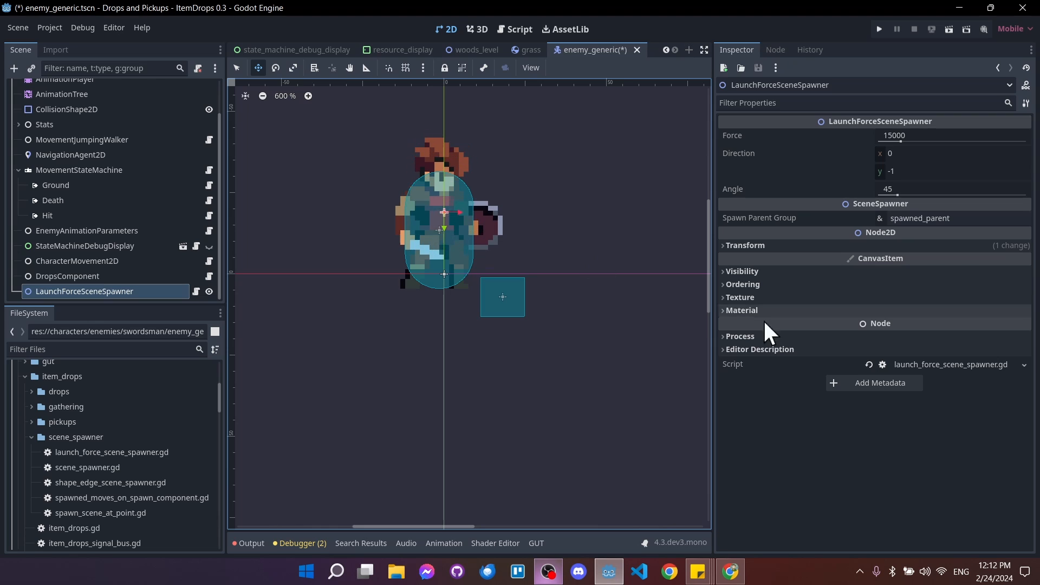
Set the LaunchForceSceneSpawner's Position y to -13 px and save the enemy_generic scene.
{"action": "left_click", "coordinate": [776, 246]}
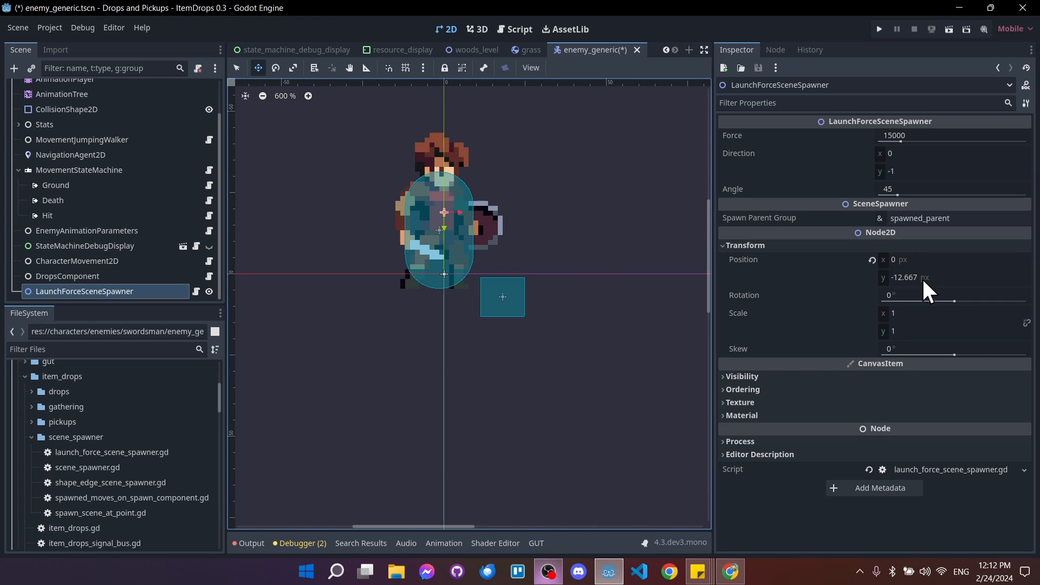
{"action": "left_click", "coordinate": [937, 277]}
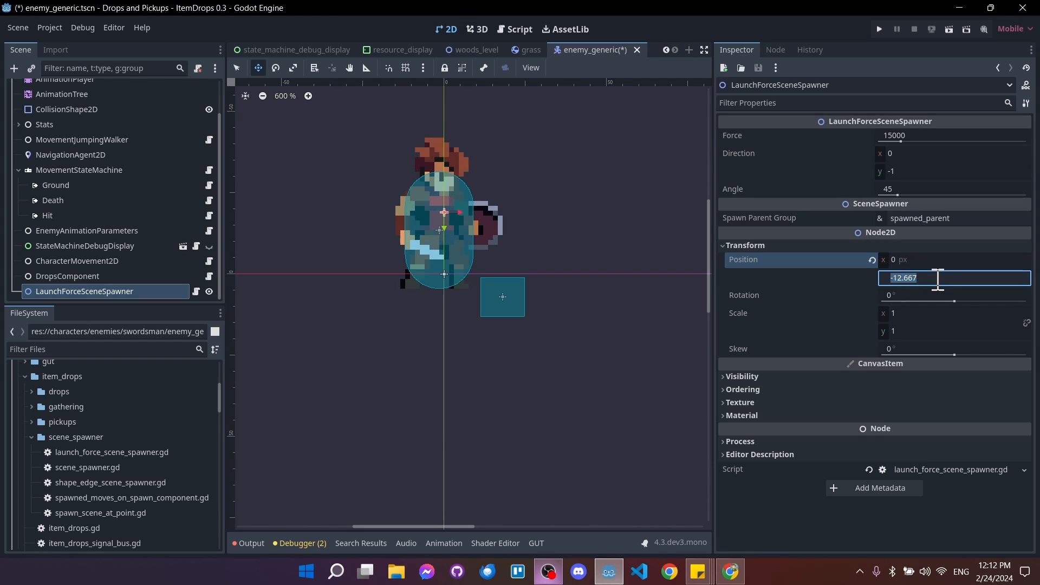
{"action": "type", "text": "-13"}
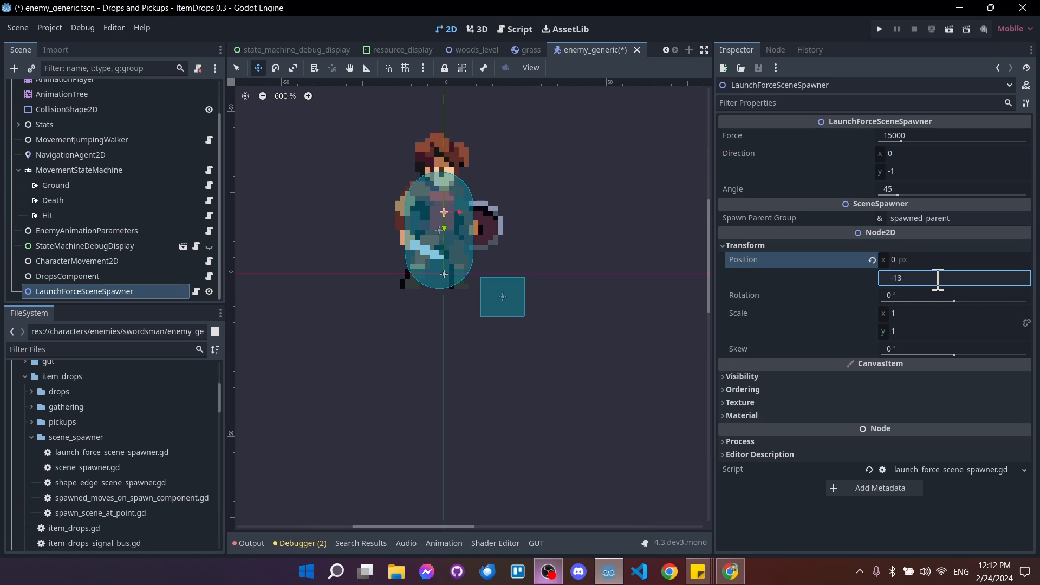
{"action": "key", "text": "Return"}
{"action": "key", "text": "ctrl+s"}
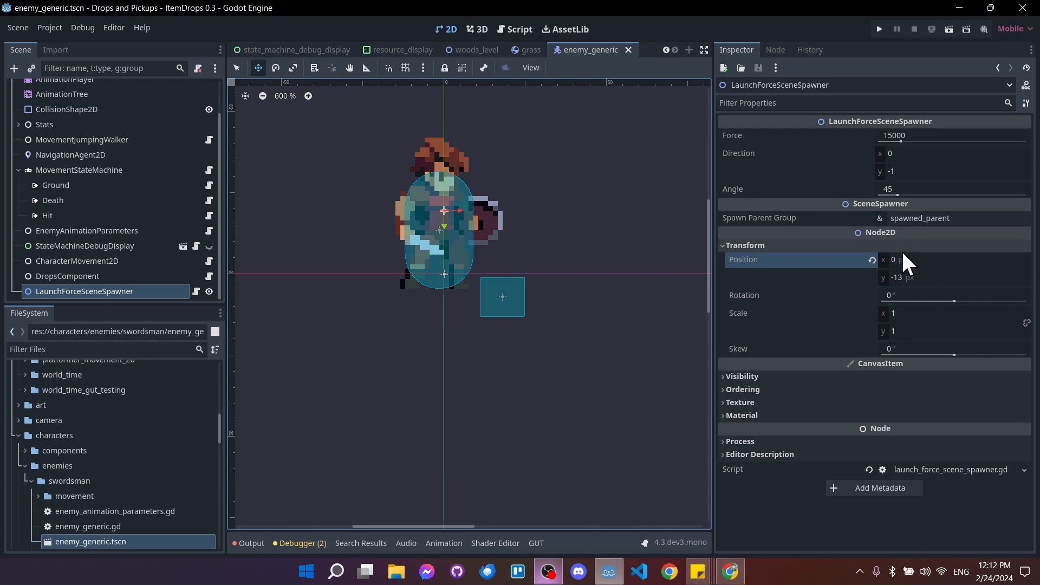
Collapse the LaunchForceSceneSpawner's Transform section and examine its Spawn Parent Group value.
{"action": "left_click", "coordinate": [895, 245]}
{"action": "scroll", "coordinate": [484, 280], "scroll_direction": "down", "scroll_amount": 2}
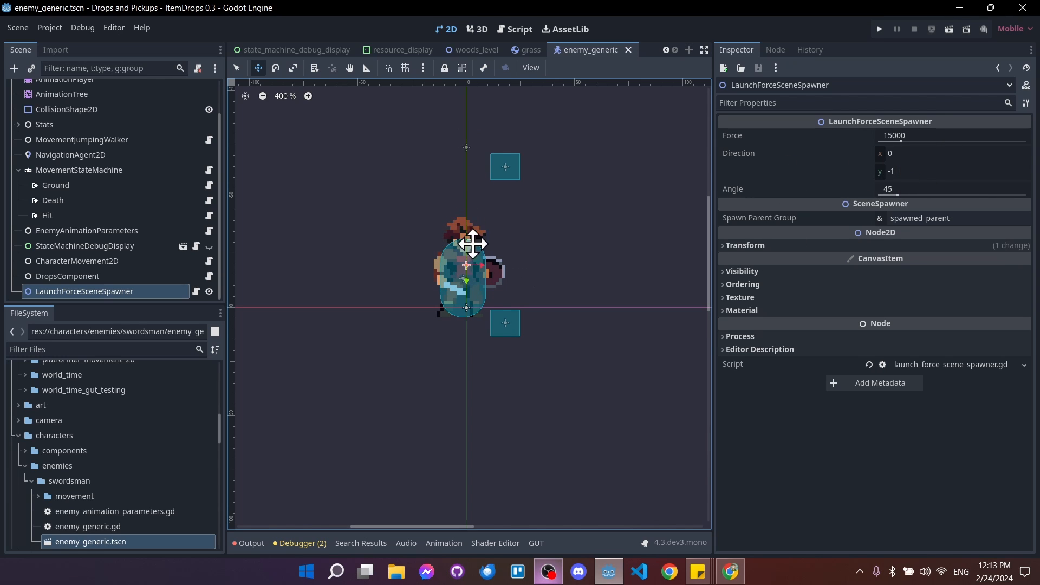
{"action": "middle_click_drag", "start_coordinate": [470, 208], "coordinate": [472, 242]}
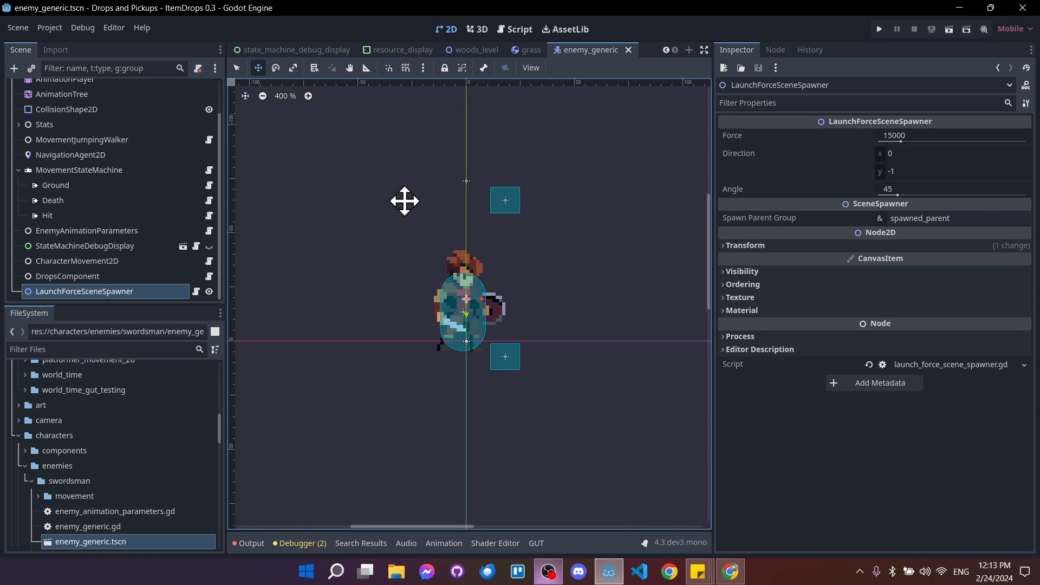
{"action": "middle_click_drag", "start_coordinate": [507, 238], "coordinate": [520, 245]}
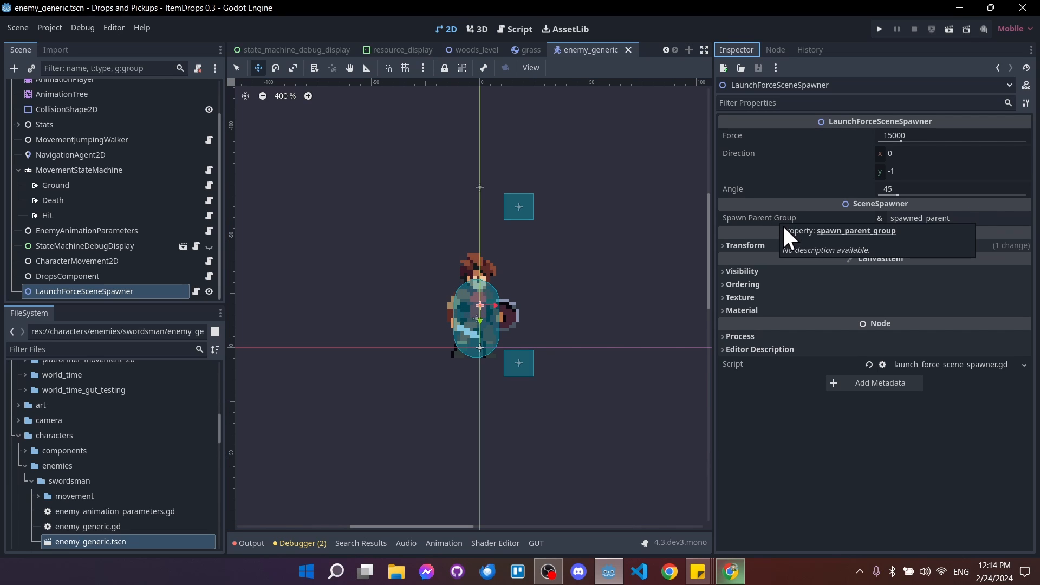
{"action": "left_click", "coordinate": [960, 219]}
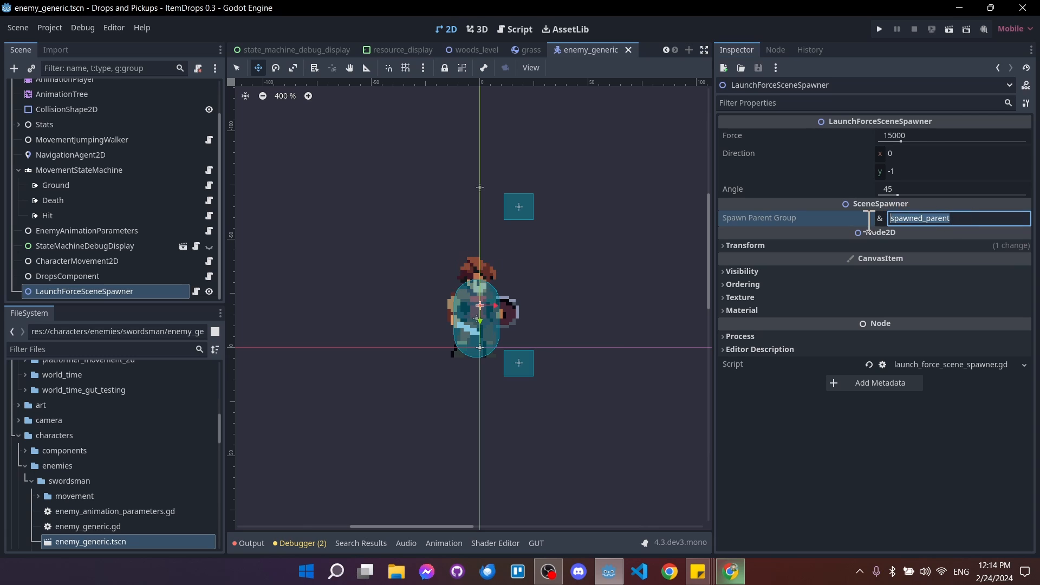
{"action": "left_click", "coordinate": [958, 218]}
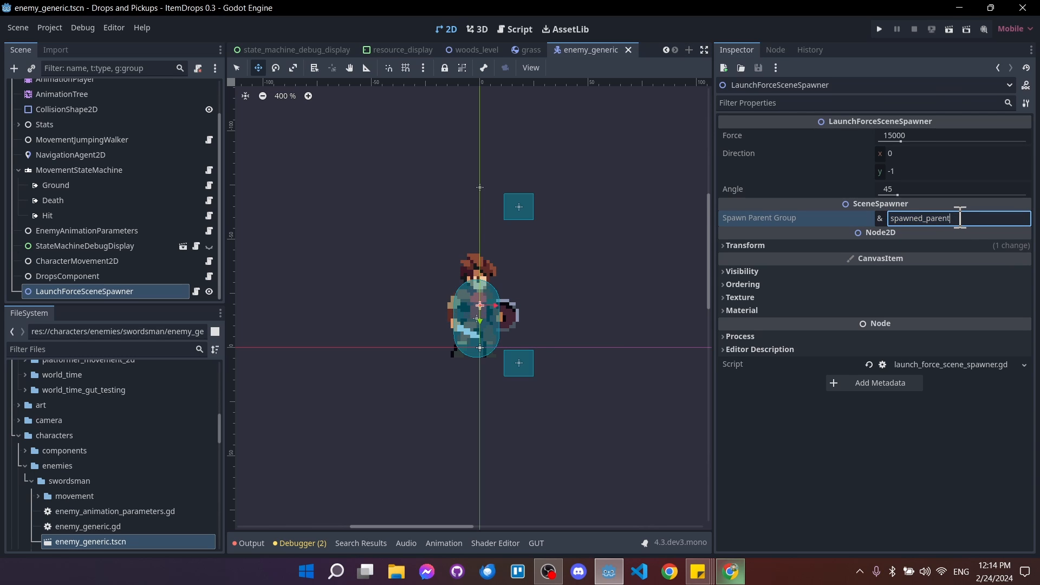
In the woods_level scene, inspect which scene groups the PickupsGroupNode2D node belongs to.
{"action": "left_click", "coordinate": [466, 47]}
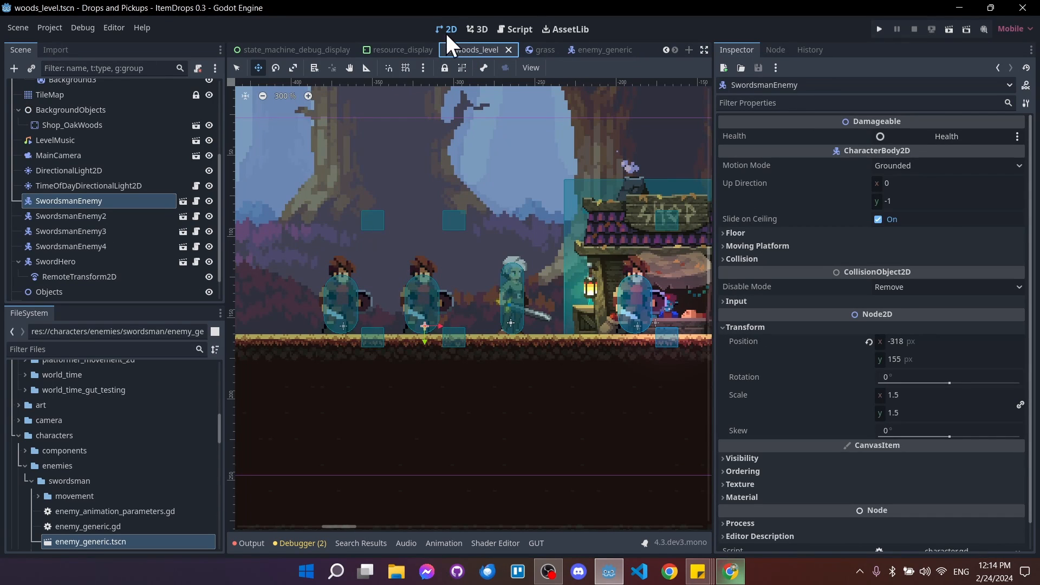
{"action": "scroll", "coordinate": [113, 238], "scroll_direction": "down", "scroll_amount": 2}
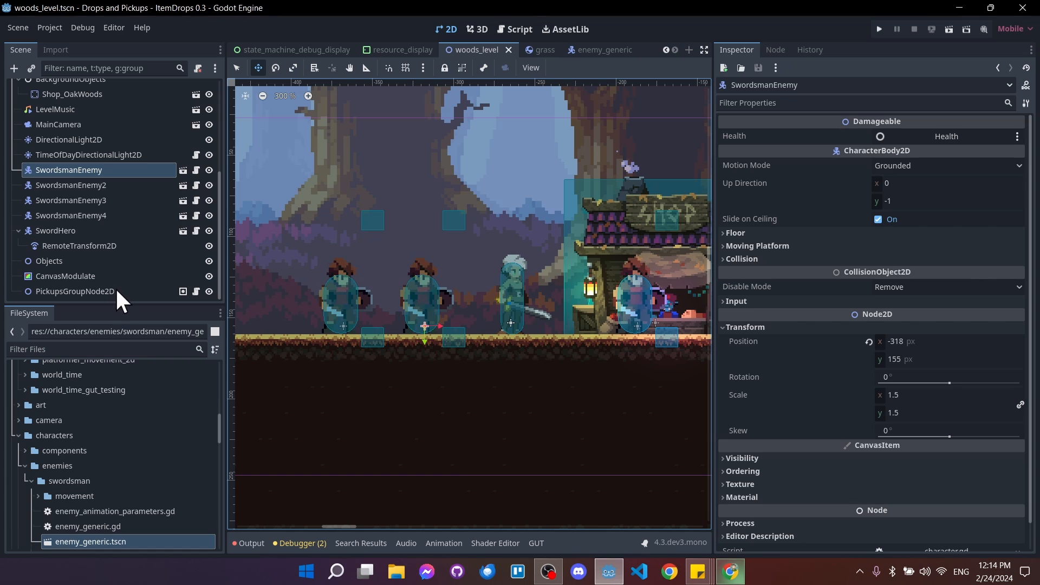
{"action": "left_click", "coordinate": [44, 290]}
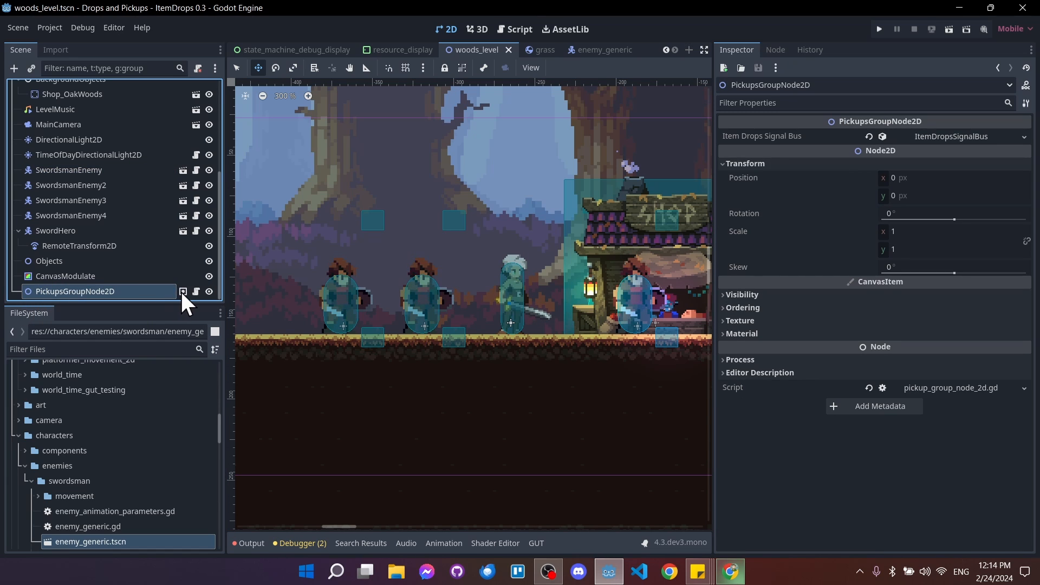
{"action": "mouse_move", "coordinate": [182, 292]}
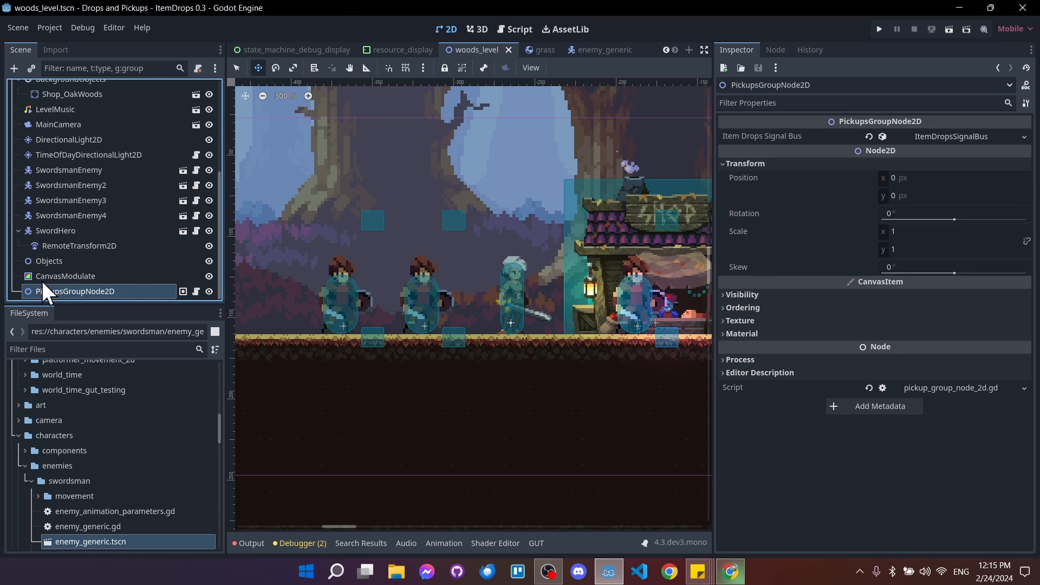
{"action": "left_click", "coordinate": [775, 50]}
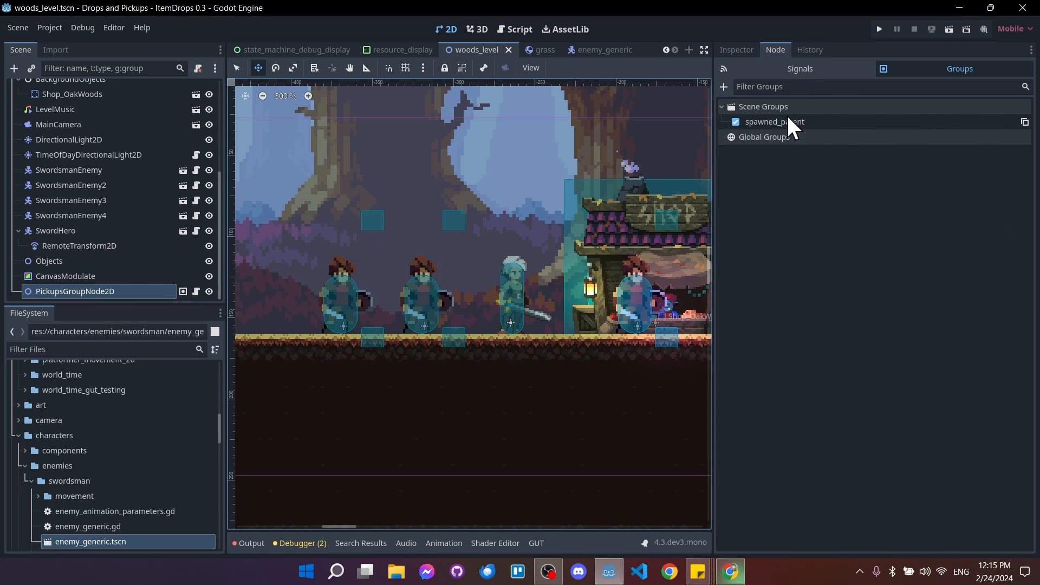
Back in the enemy_generic scene, change the LaunchForceSceneSpawner's Spawn Parent Group to spawned_parentq.
{"action": "left_click", "coordinate": [600, 51]}
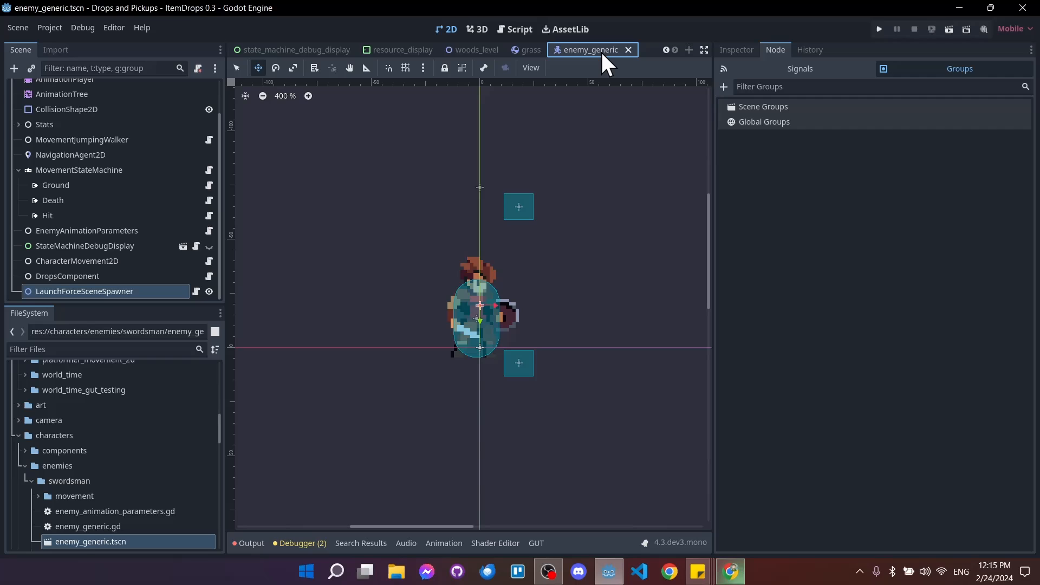
{"action": "left_click", "coordinate": [735, 49]}
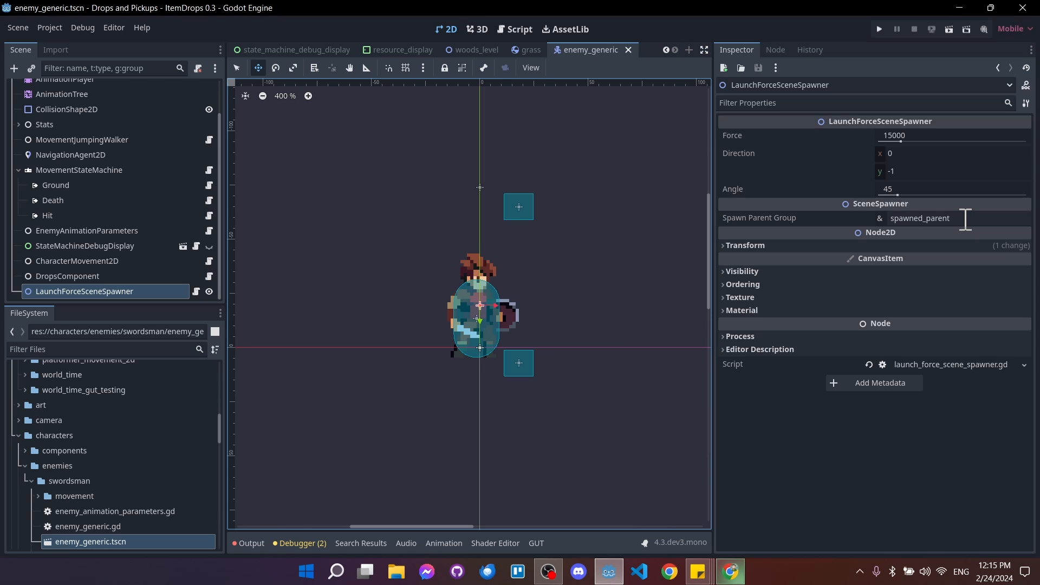
{"action": "left_click_drag", "start_coordinate": [965, 220], "coordinate": [889, 222]}
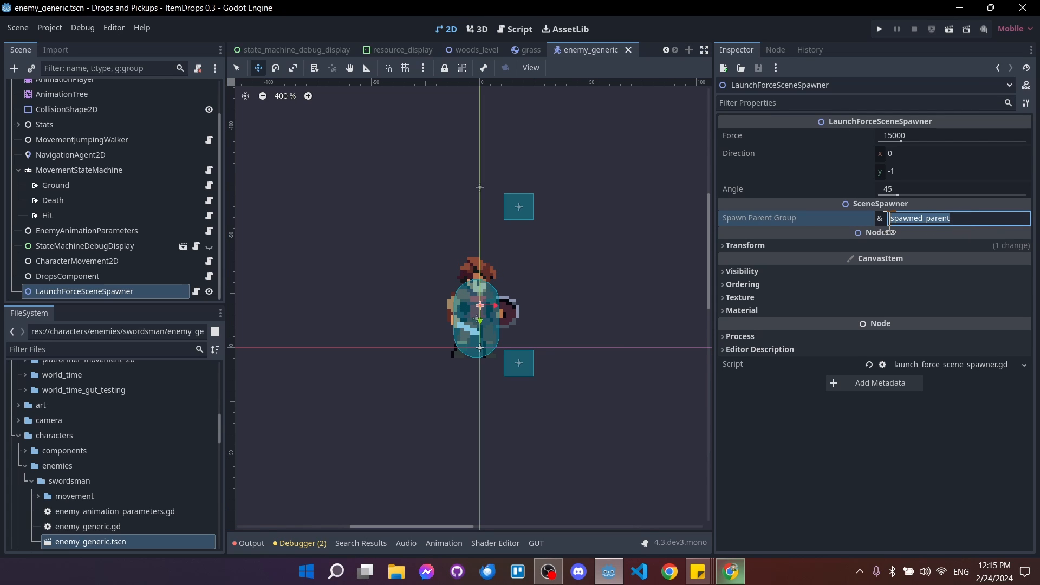
{"action": "left_click_drag", "start_coordinate": [959, 223], "coordinate": [869, 222]}
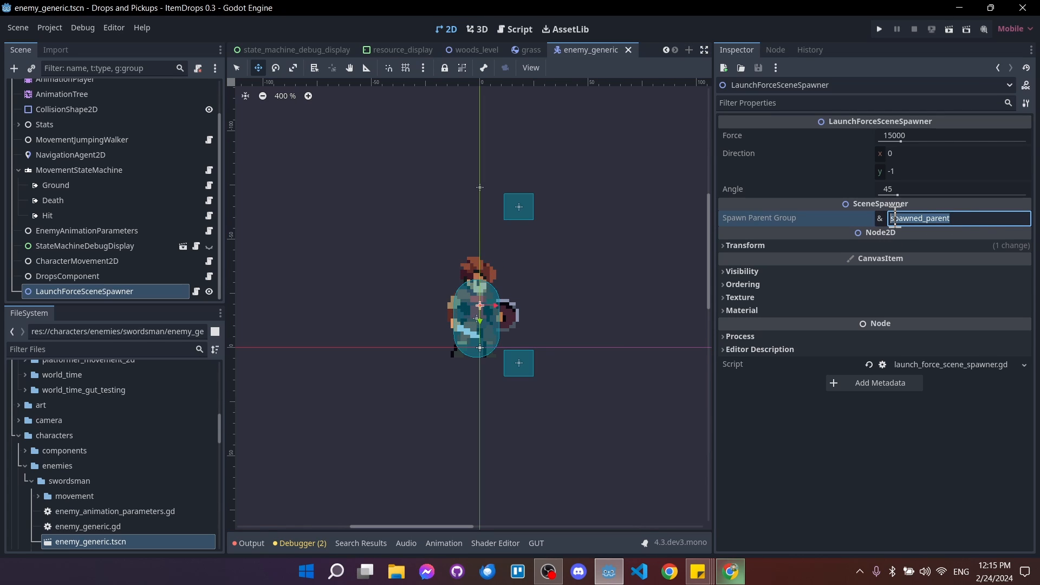
{"action": "left_click", "coordinate": [957, 222]}
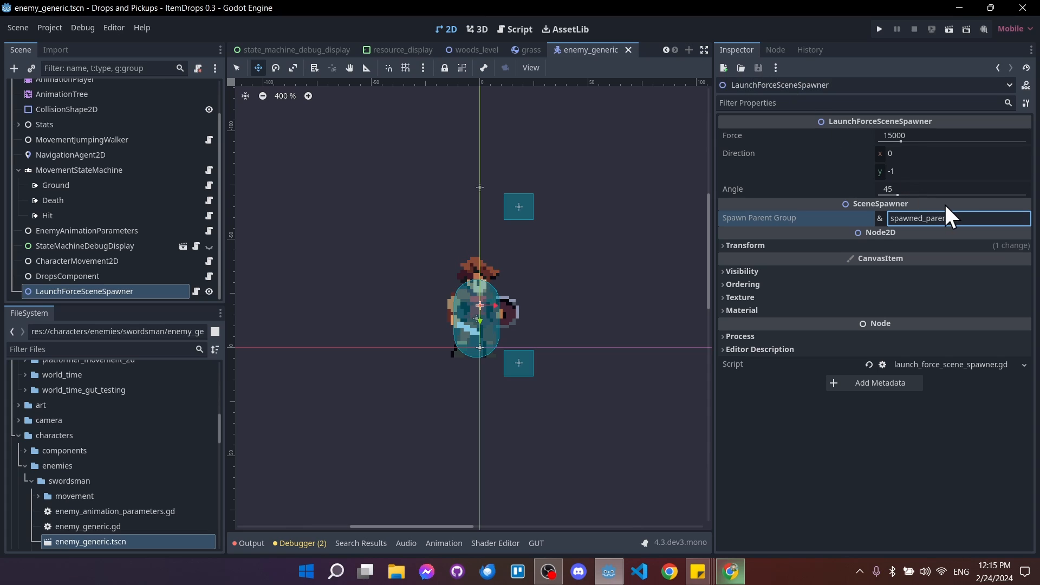
{"action": "left_click_drag", "start_coordinate": [949, 217], "coordinate": [820, 213]}
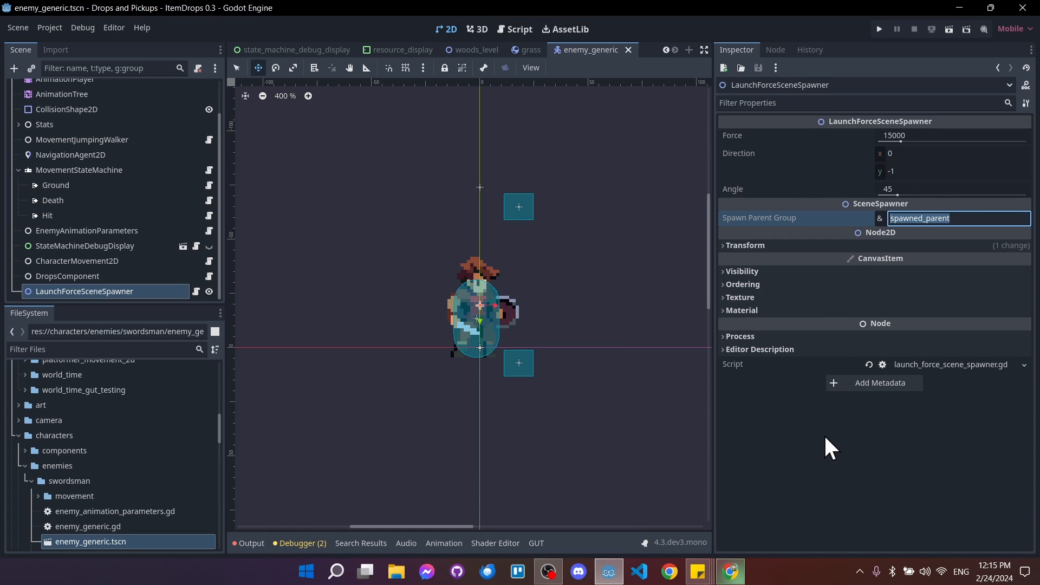
{"action": "key", "text": "End"}
{"action": "type", "text": "q"}
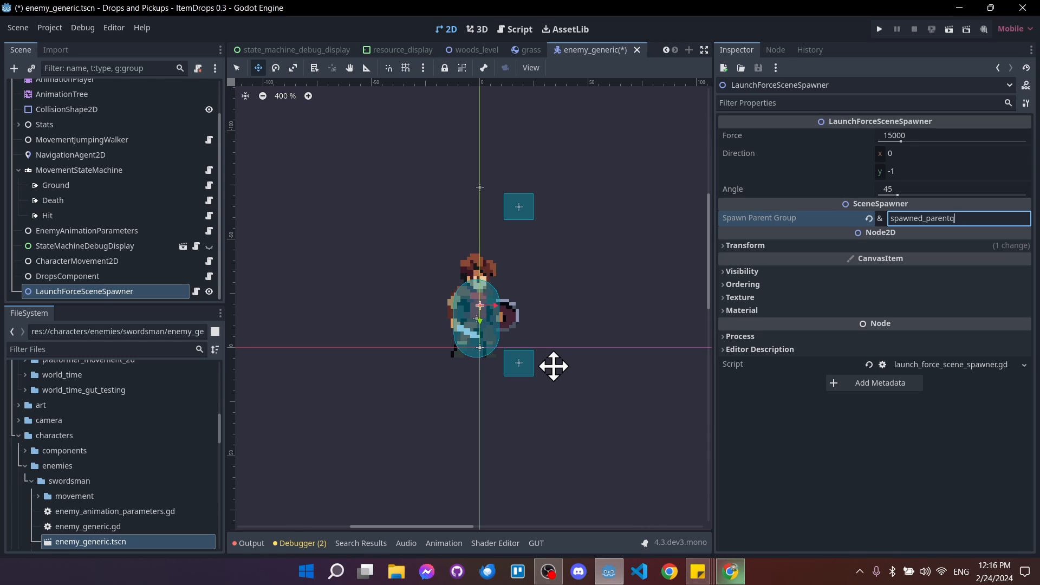
Assign the LaunchForceSceneSpawner node as the Scene Spawner of the DropsComponent.
{"action": "left_click", "coordinate": [141, 274]}
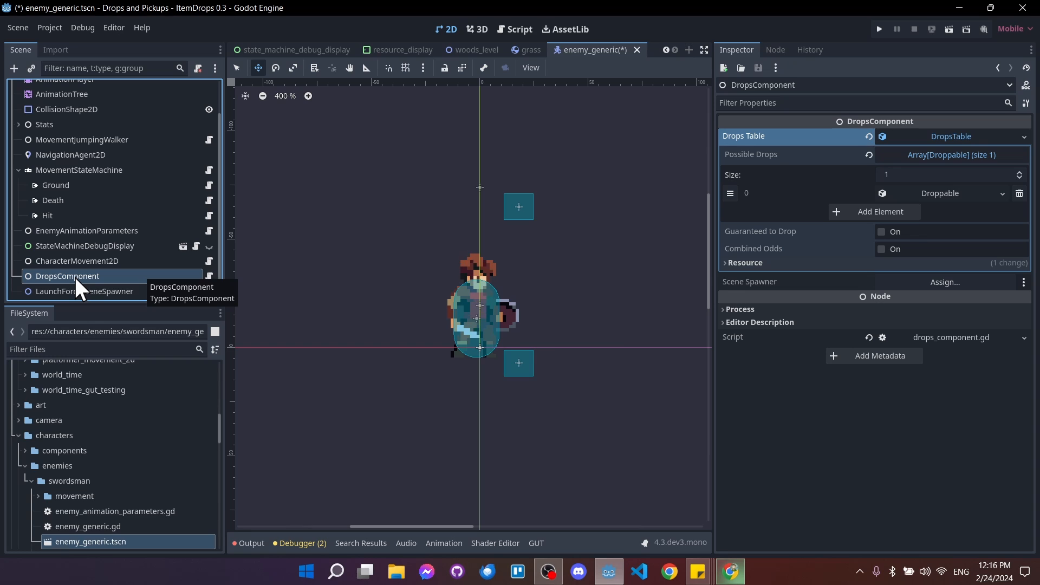
{"action": "left_click", "coordinate": [118, 294]}
{"action": "left_click", "coordinate": [117, 278]}
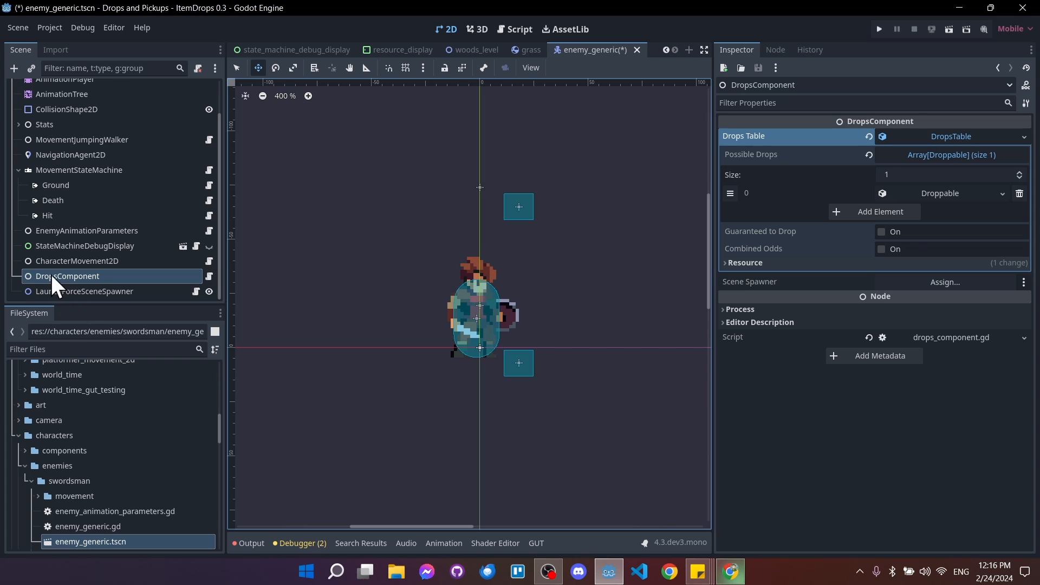
{"action": "left_click", "coordinate": [963, 280]}
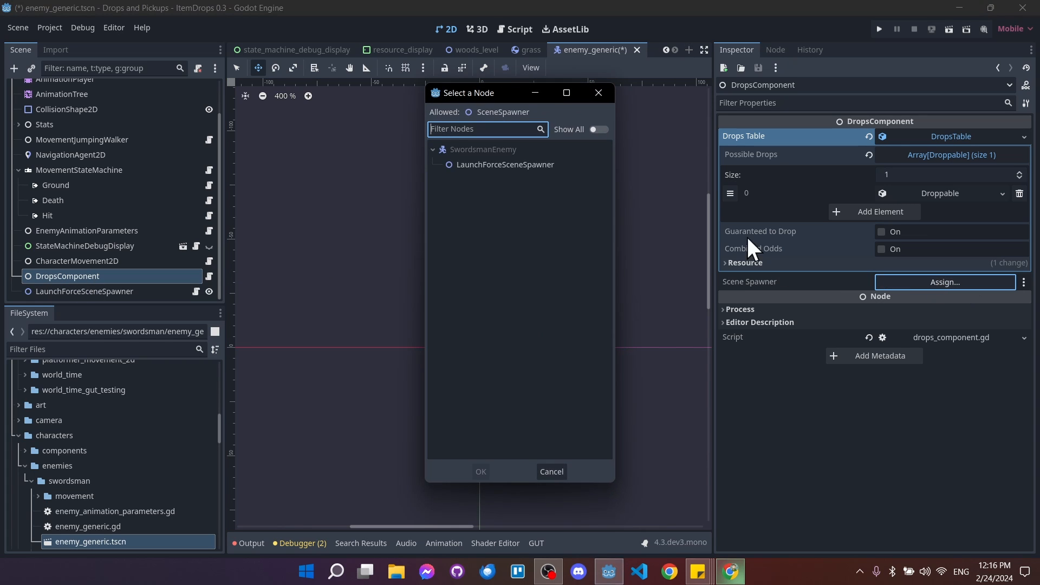
{"action": "double_click", "coordinate": [541, 164]}
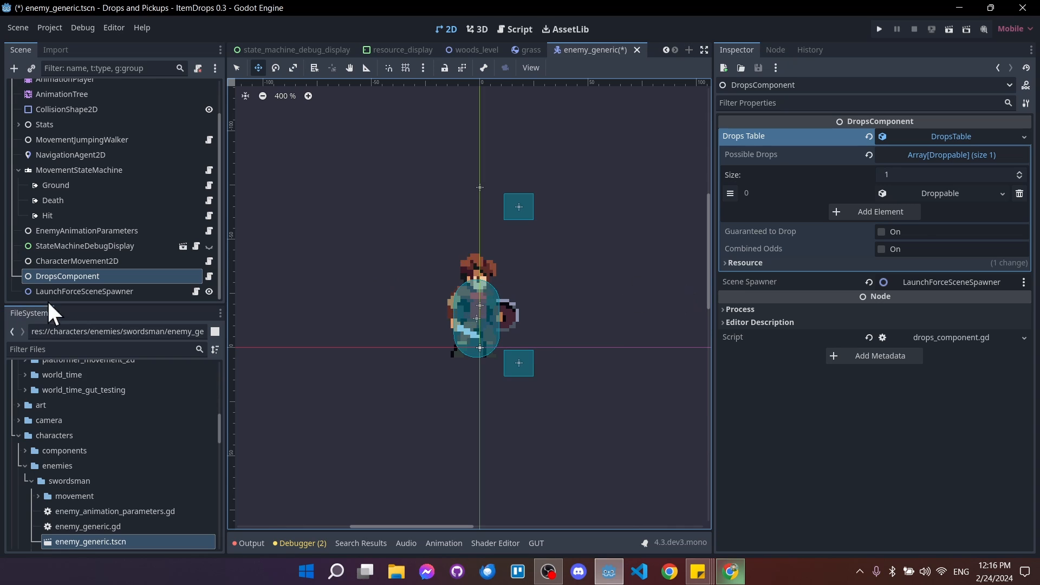
{"action": "left_click", "coordinate": [61, 291]}
{"action": "left_click", "coordinate": [83, 278]}
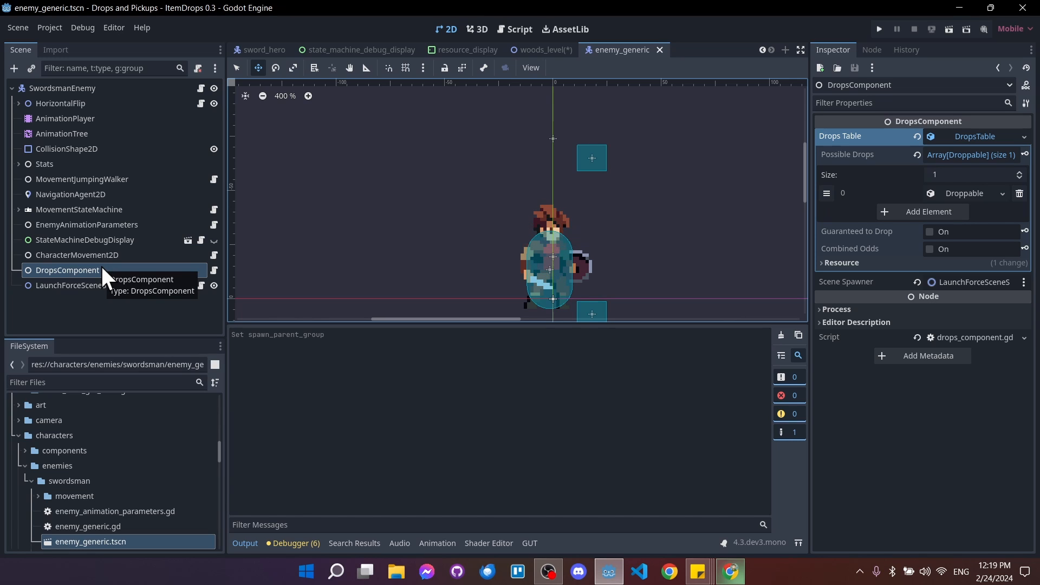
Add a Call Method track targeting the DropsComponent to the AnimationPlayer's death animation.
{"action": "left_click", "coordinate": [173, 303]}
{"action": "left_click", "coordinate": [19, 209]}
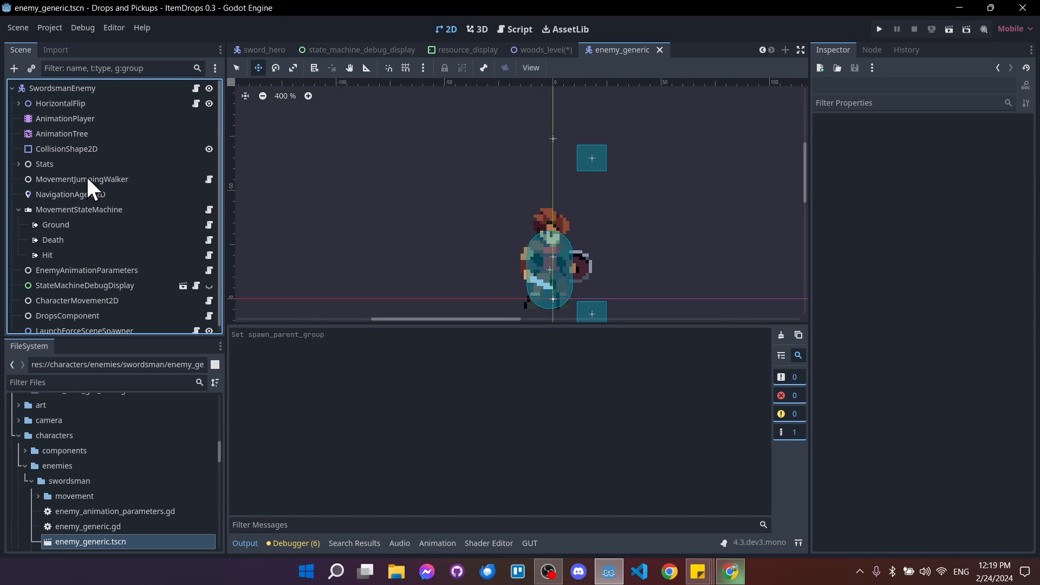
{"action": "left_click", "coordinate": [97, 115]}
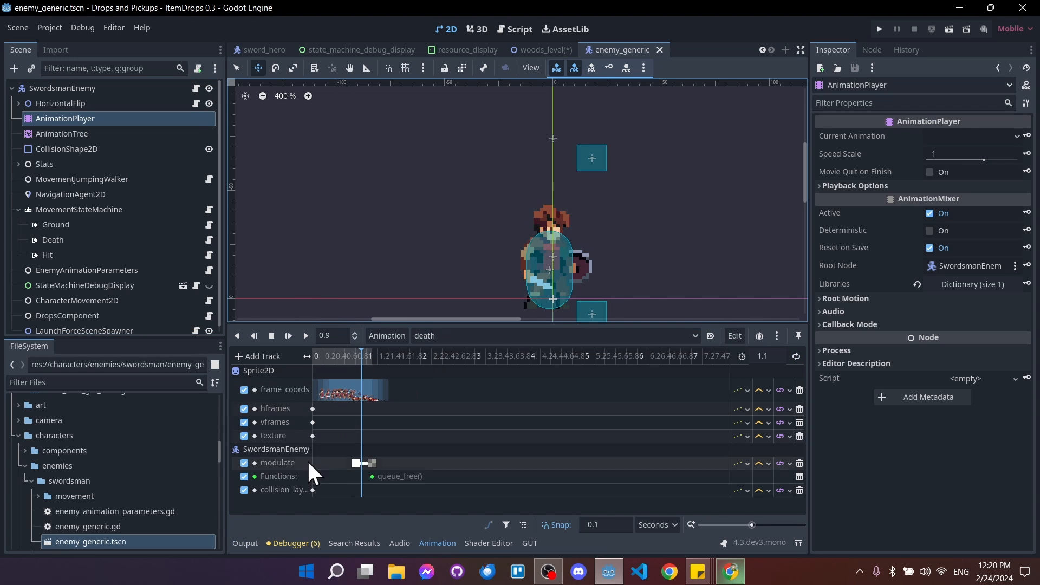
{"action": "left_click", "coordinate": [267, 355]}
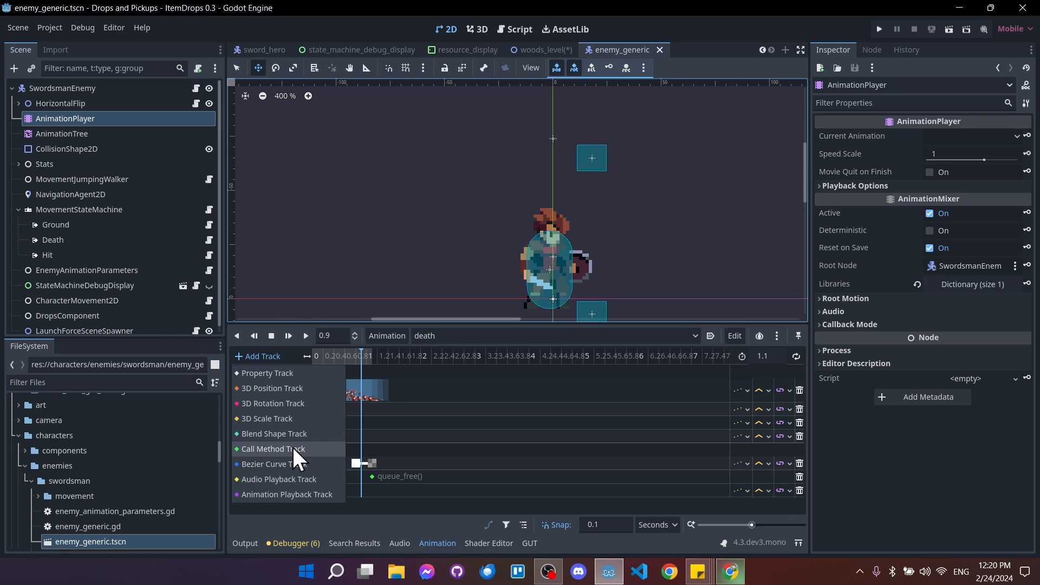
{"action": "left_click", "coordinate": [293, 447]}
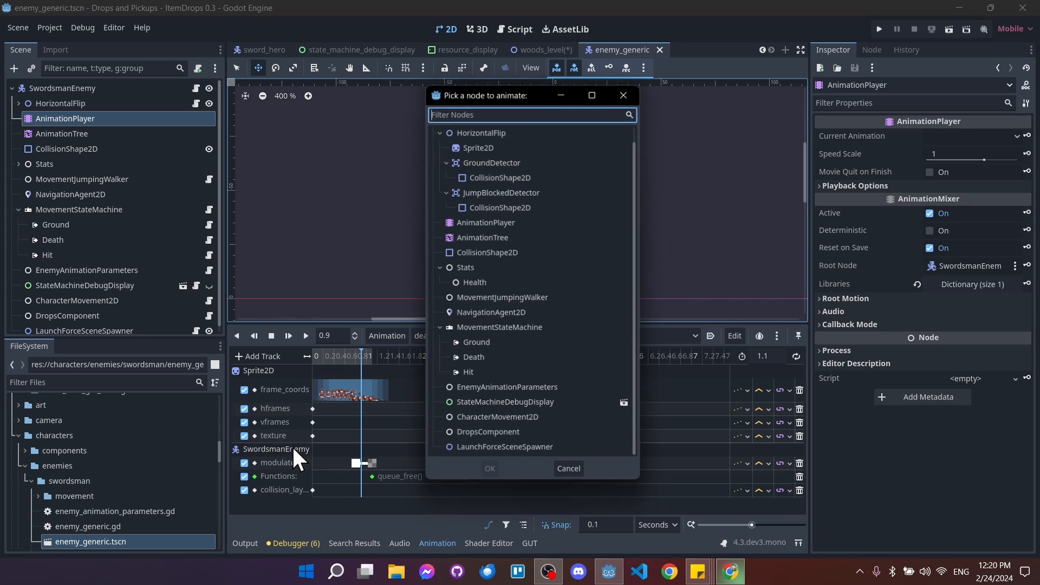
{"action": "double_click", "coordinate": [492, 434]}
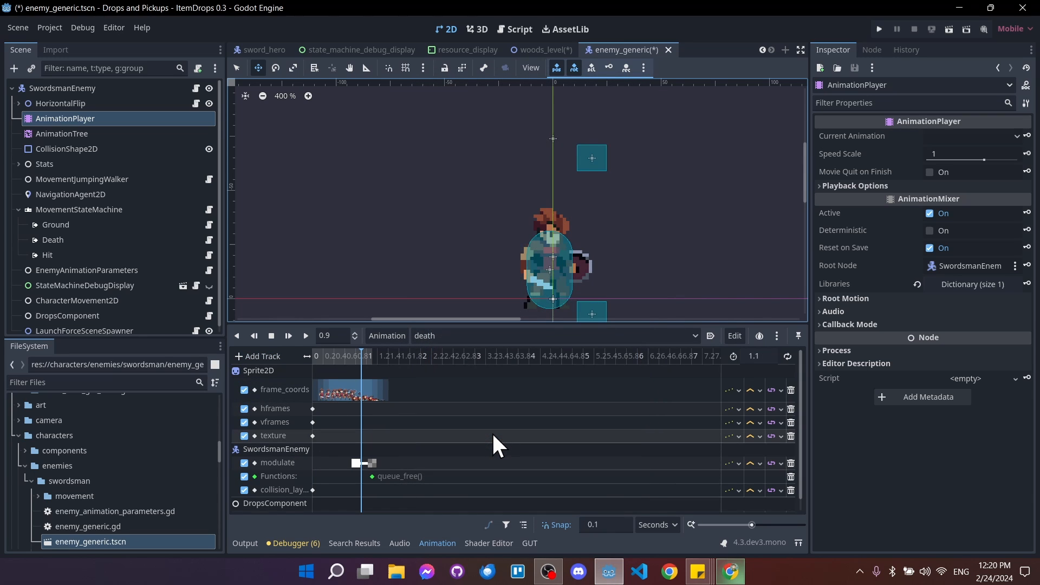
Insert a spawn_drops key at 0.8 s on the DropsComponent's method track and select it.
{"action": "right_click", "coordinate": [357, 505]}
{"action": "left_click", "coordinate": [368, 515]}
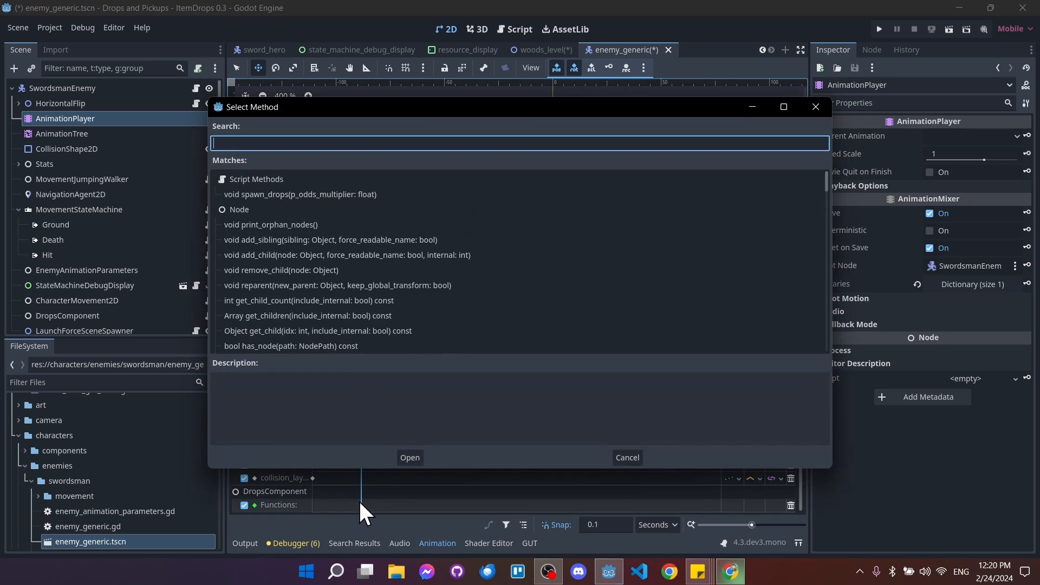
{"action": "left_click", "coordinate": [260, 194]}
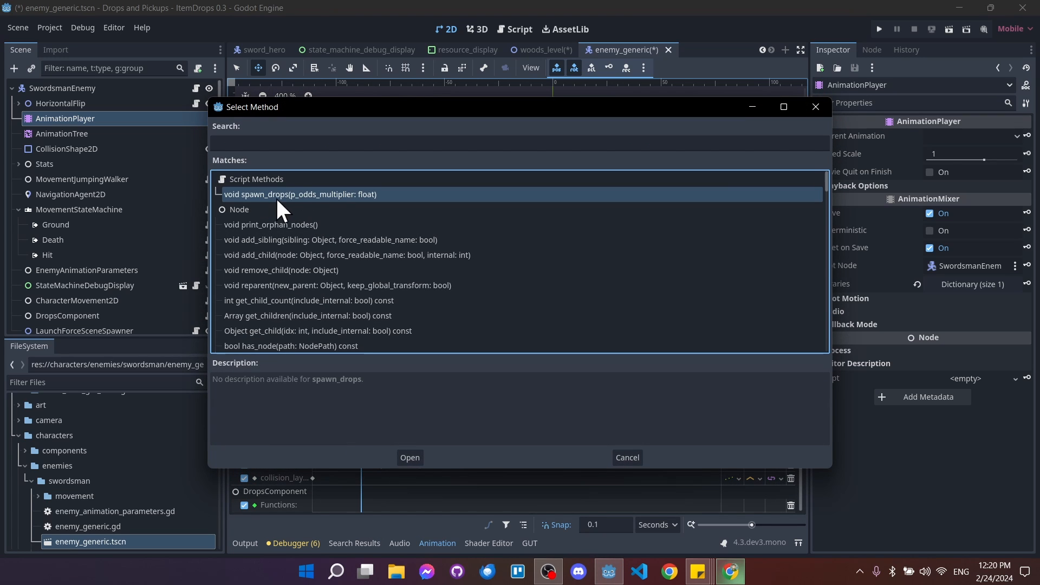
{"action": "left_click", "coordinate": [407, 457]}
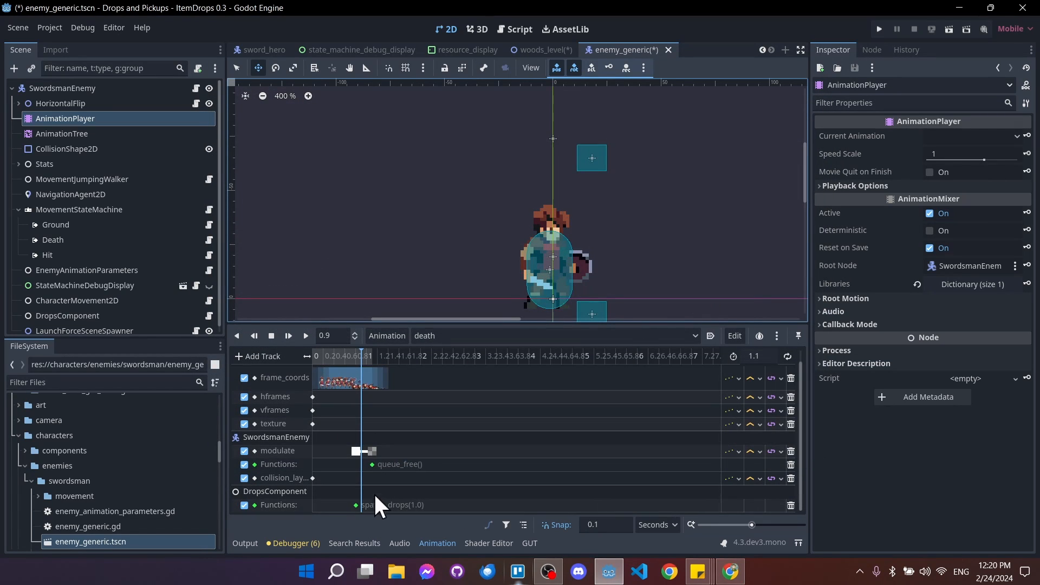
{"action": "left_click", "coordinate": [355, 504]}
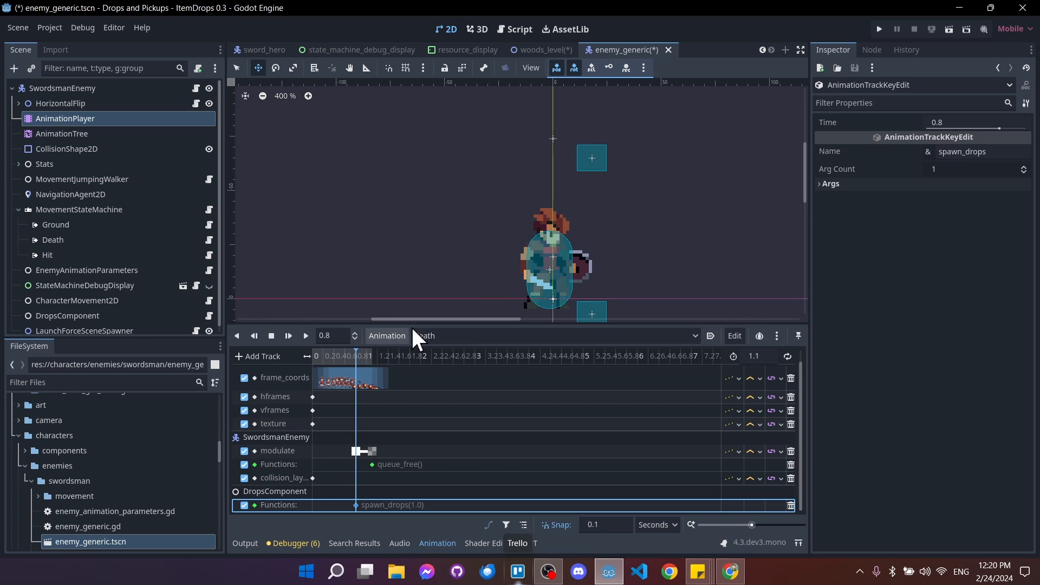
Run the project and attack the swordsman enemies near the shop to test their item drops.
{"action": "key", "text": "F5"}
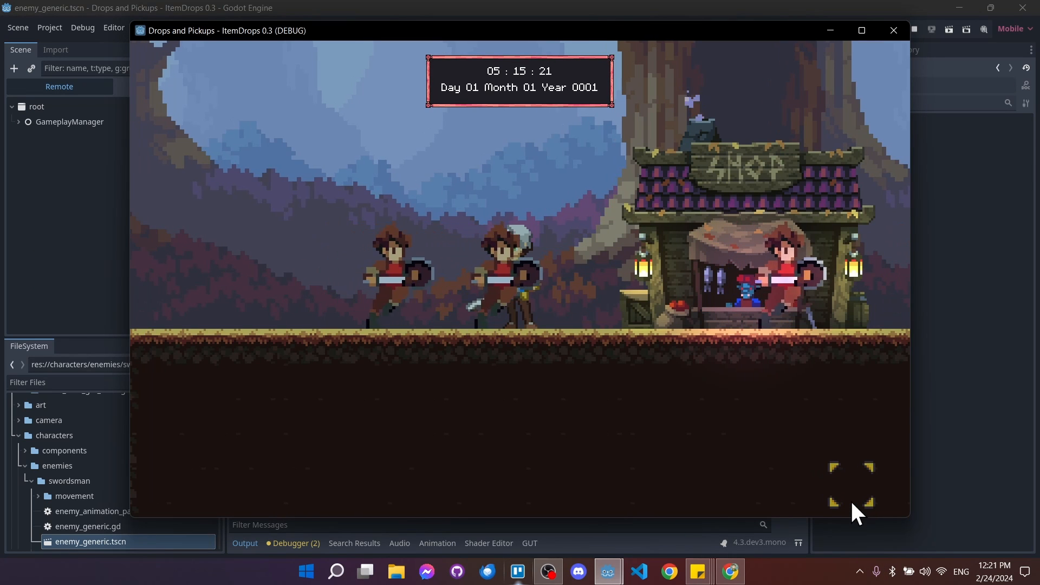
{"action": "key", "text": "d"}
{"action": "left_click", "coordinate": [793, 499]}
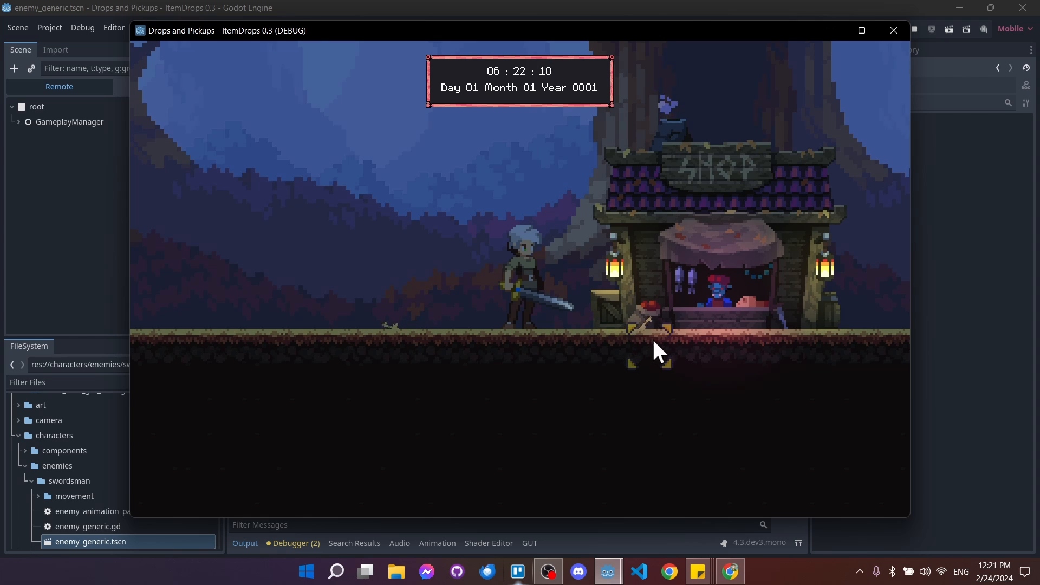
Move the hero back and forth over the dropped grass to test the pickups, and stop the running game.
{"action": "key", "text": "a"}
{"action": "key", "text": "a"}
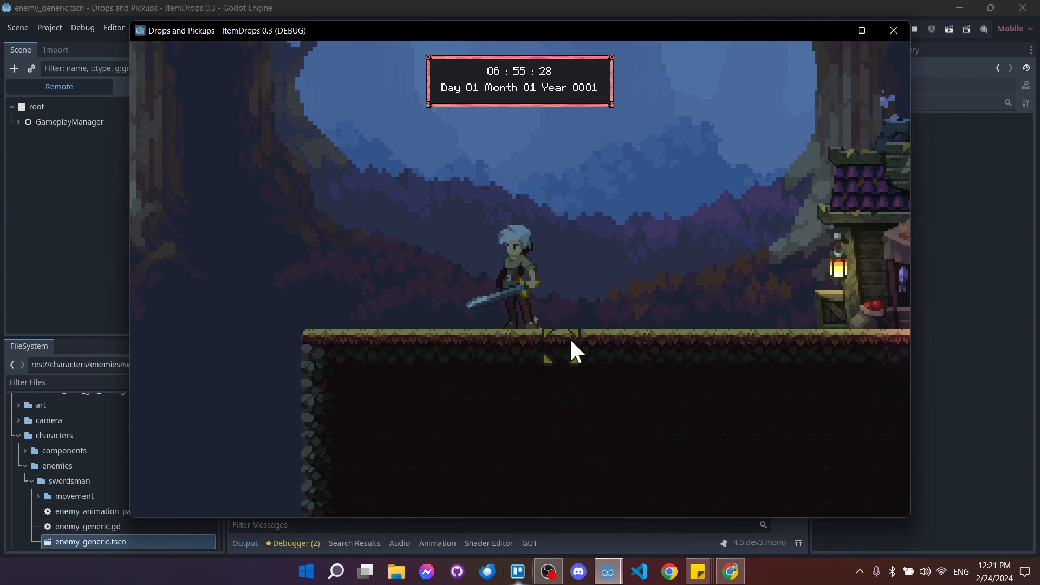
{"action": "key", "text": "space"}
{"action": "key", "text": "d"}
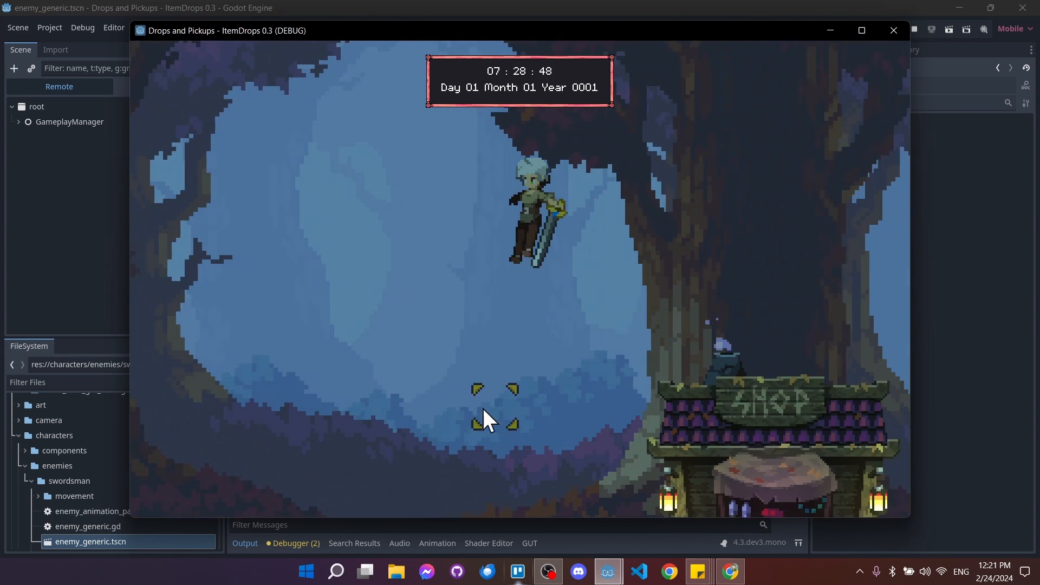
{"action": "key", "text": "a"}
{"action": "key", "text": "a"}
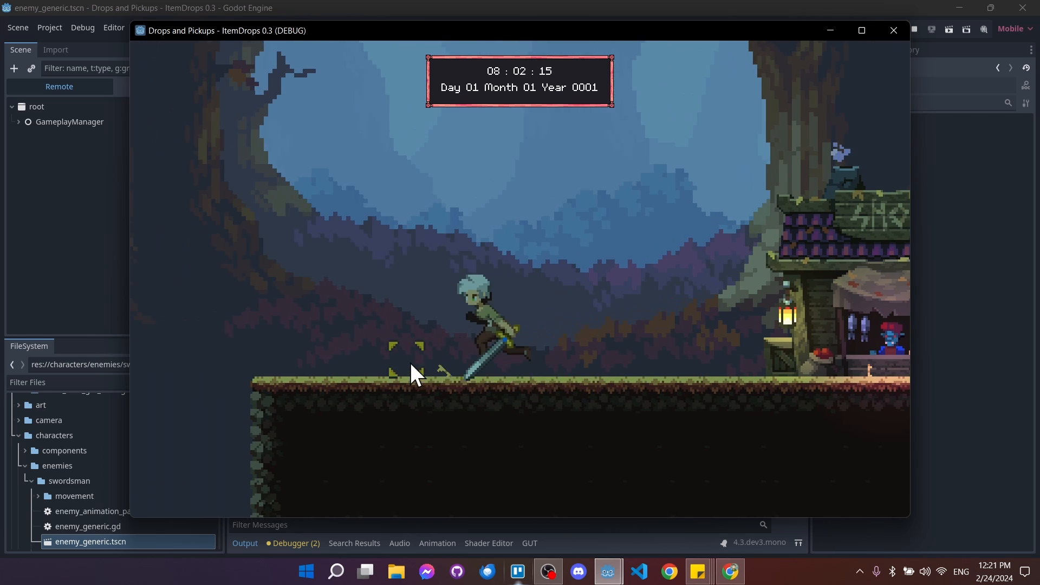
{"action": "key", "text": "d"}
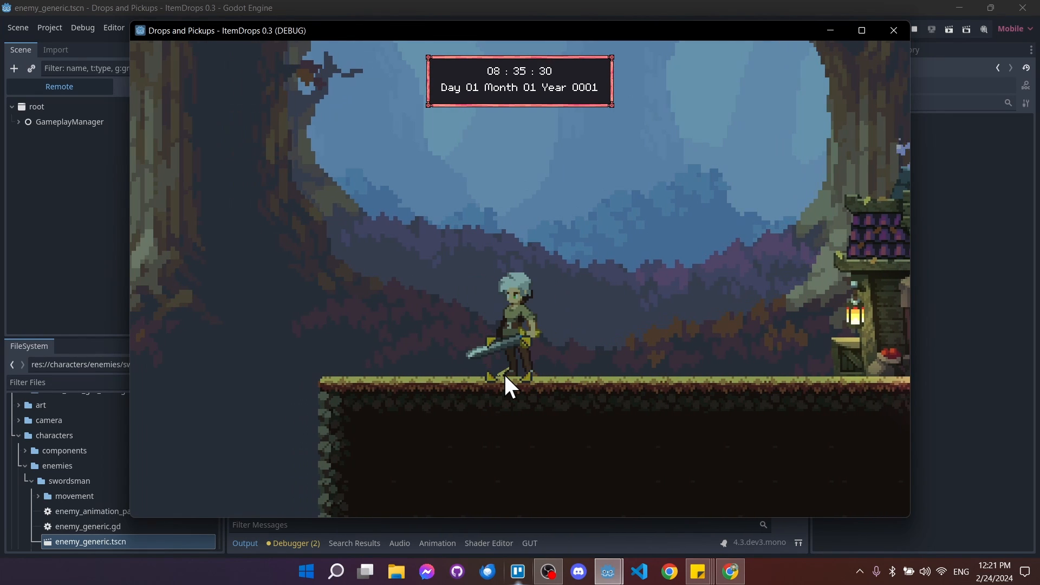
{"action": "key", "text": "d"}
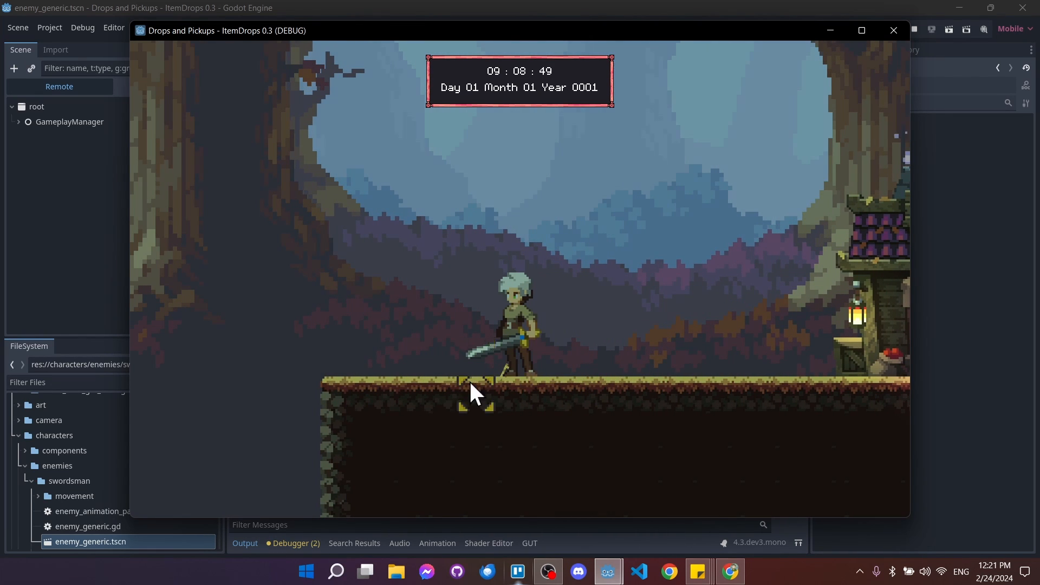
{"action": "key", "text": "d"}
{"action": "key", "text": "a"}
{"action": "key", "text": "d"}
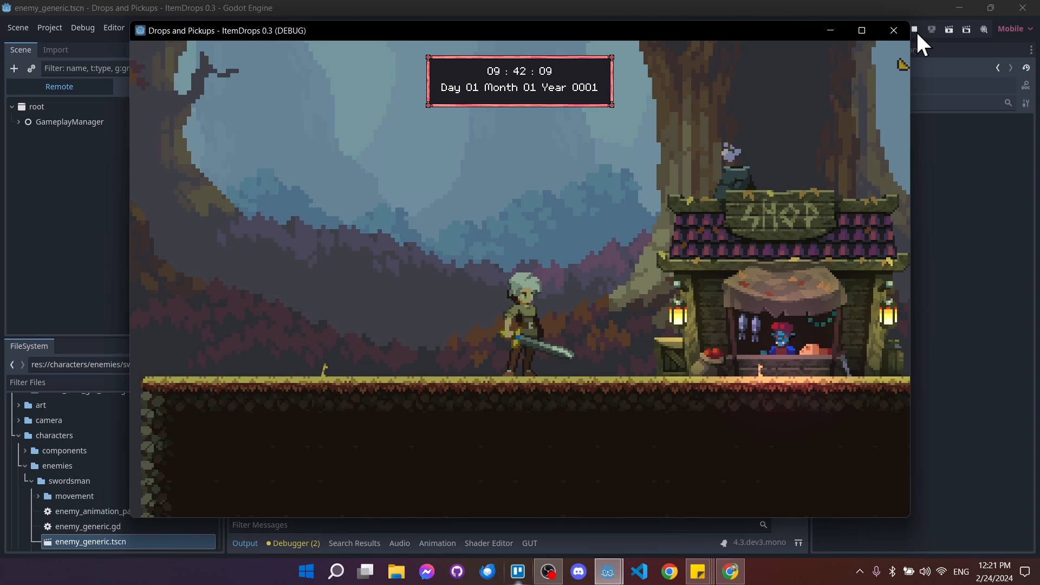
{"action": "key", "text": "d"}
{"action": "key", "text": "d"}
{"action": "key", "text": "a"}
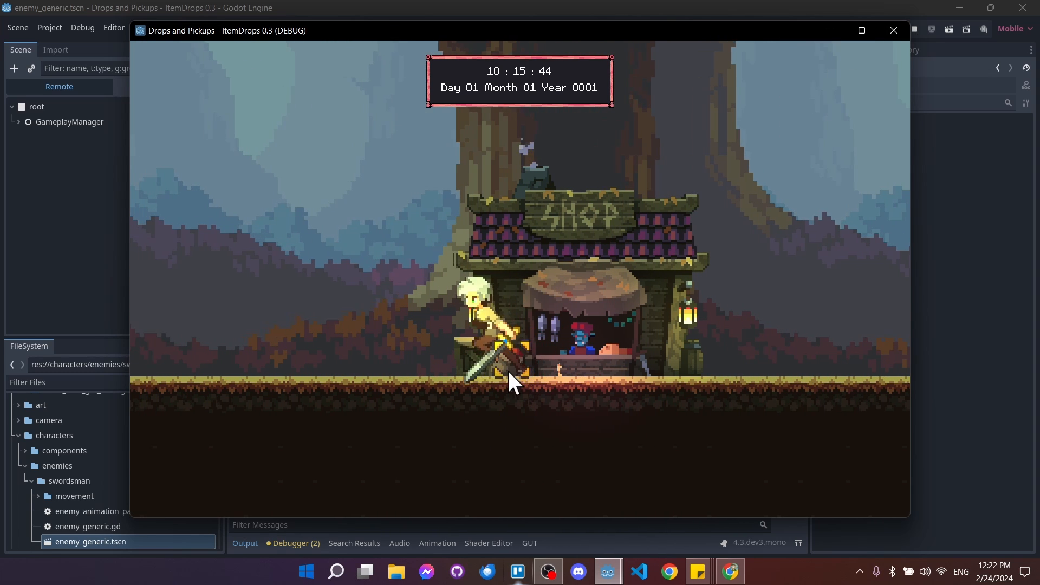
{"action": "key", "text": "d"}
{"action": "key", "text": "a"}
{"action": "left_click", "coordinate": [917, 27]}
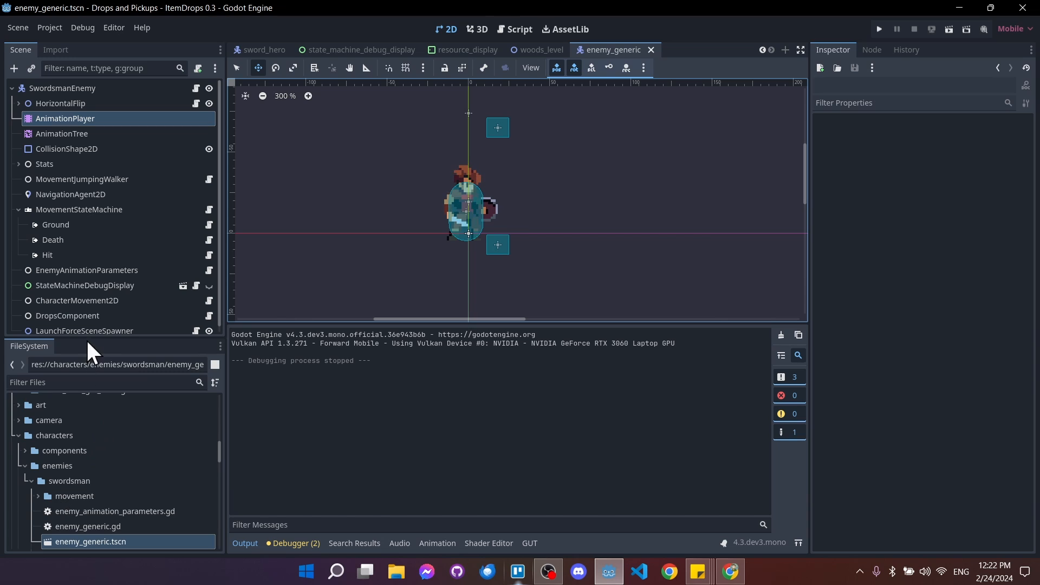
Find grass.tscn in the project files, open the scene and select its root Grass node.
{"action": "left_click_drag", "start_coordinate": [91, 338], "coordinate": [103, 293]}
{"action": "left_click", "coordinate": [108, 331]}
{"action": "type", "text": "grass"}
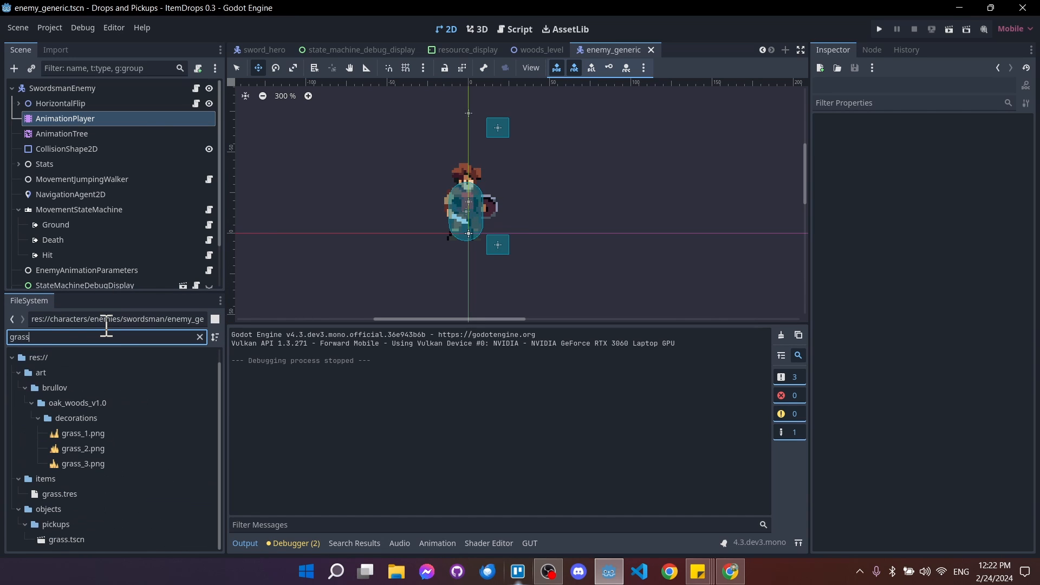
{"action": "double_click", "coordinate": [96, 538]}
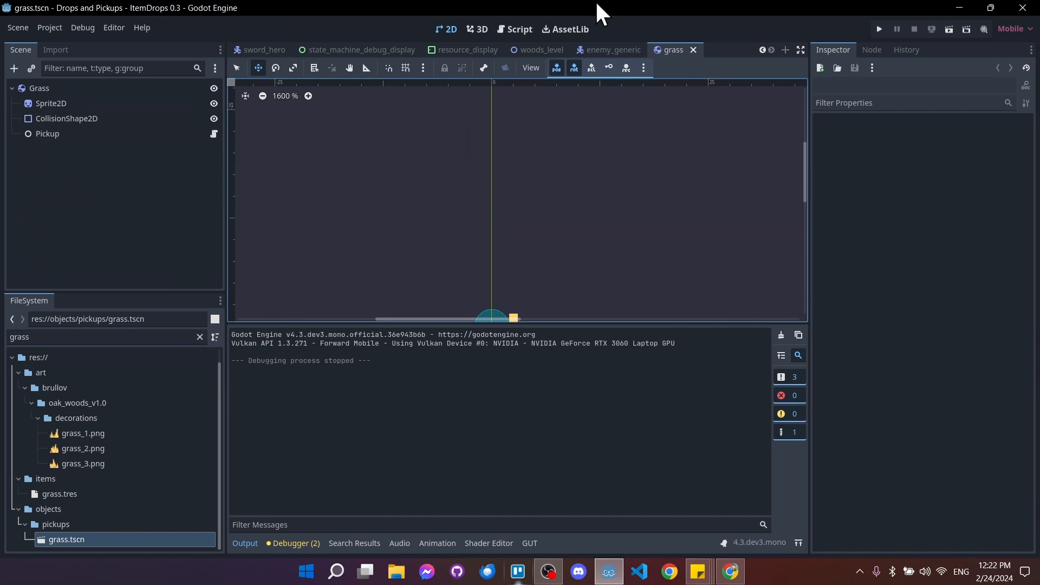
{"action": "left_click", "coordinate": [183, 89]}
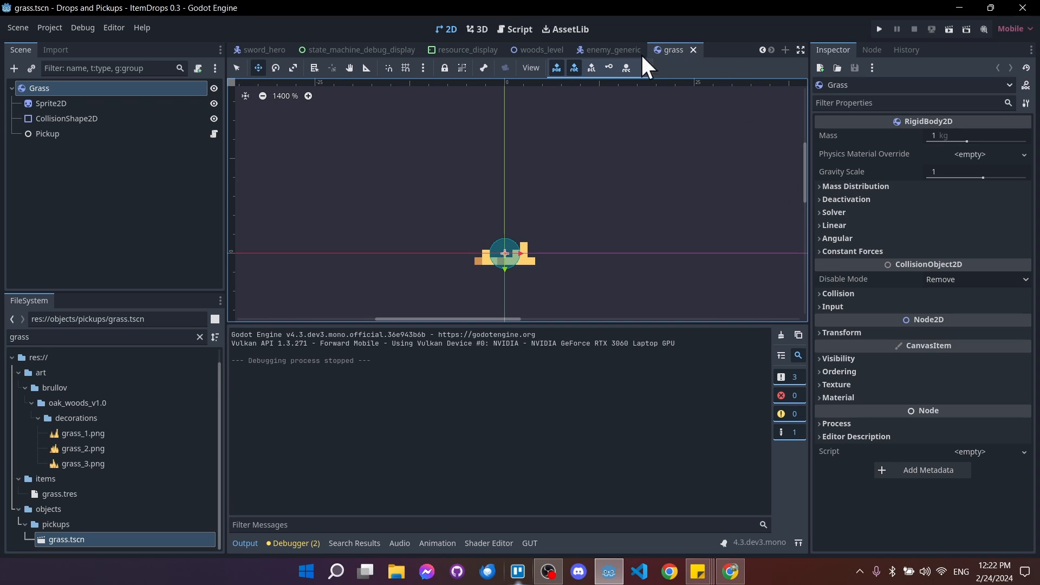
Change the Grass body's collision layer from Ground to layer 7, Pickups.
{"action": "left_click", "coordinate": [845, 294]}
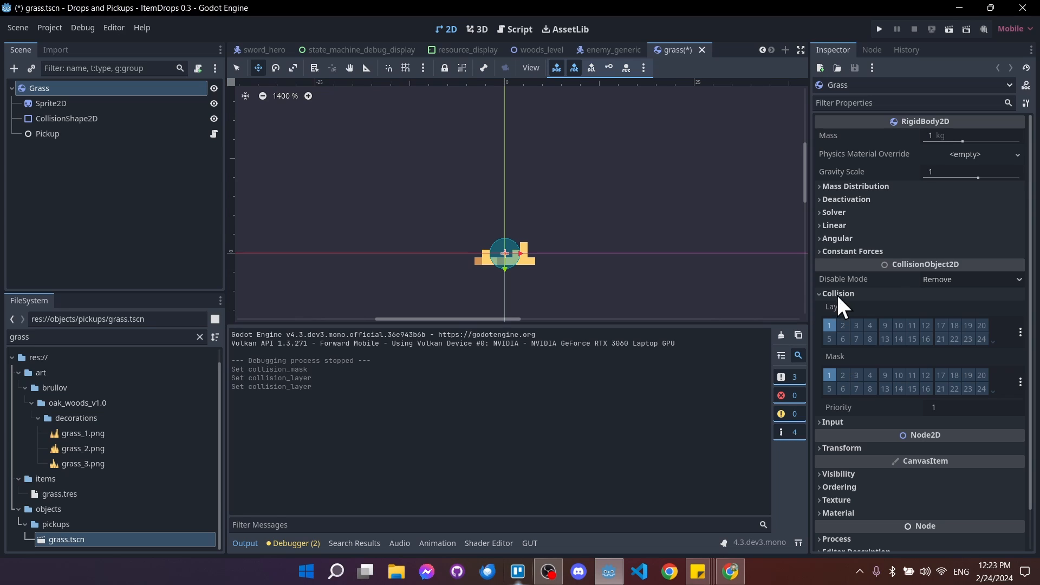
{"action": "left_click", "coordinate": [825, 323]}
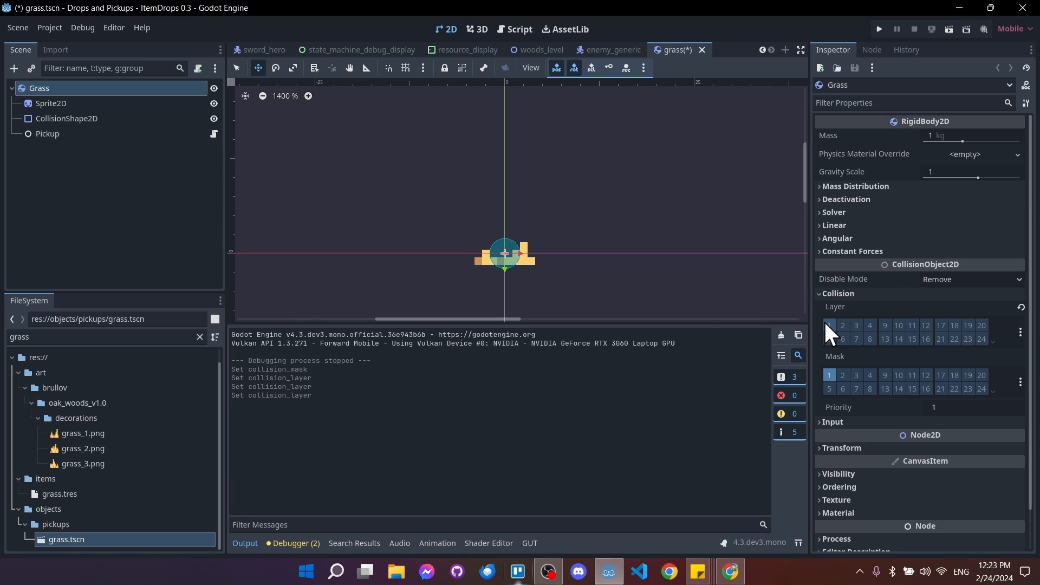
{"action": "left_click", "coordinate": [1021, 331]}
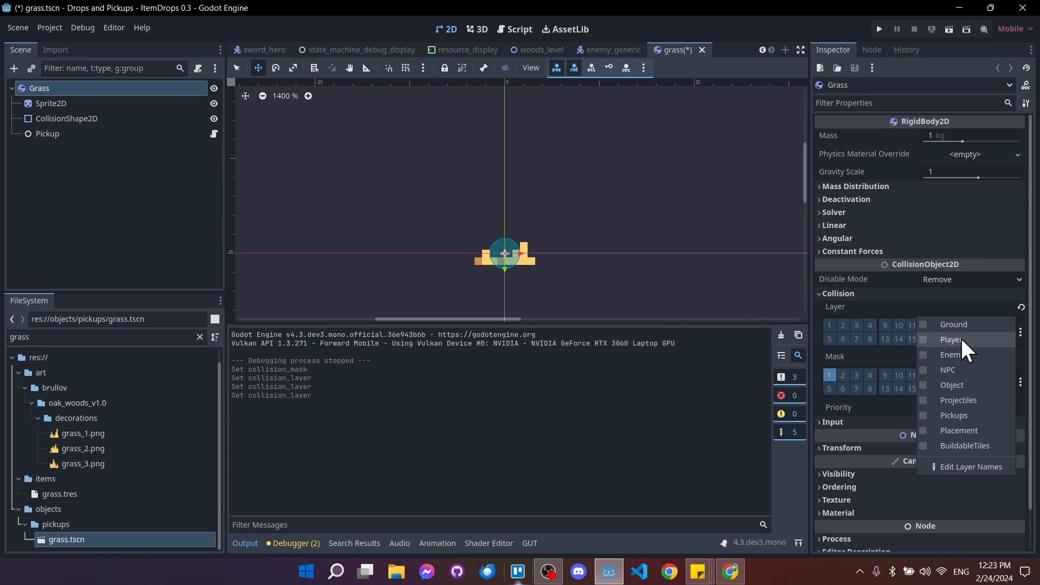
{"action": "double_click", "coordinate": [967, 418]}
{"action": "left_click", "coordinate": [957, 415]}
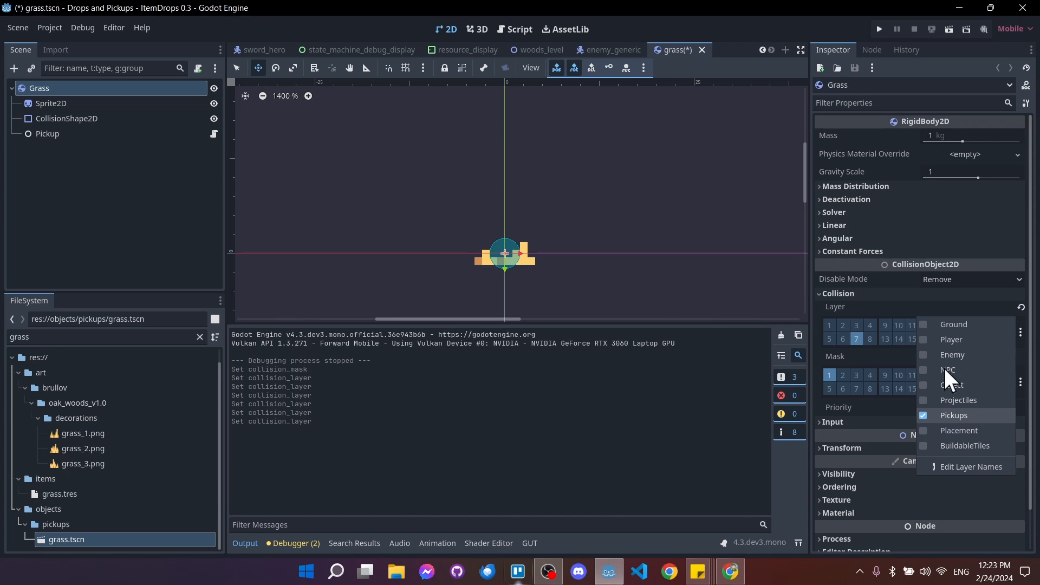
{"action": "left_click", "coordinate": [908, 287]}
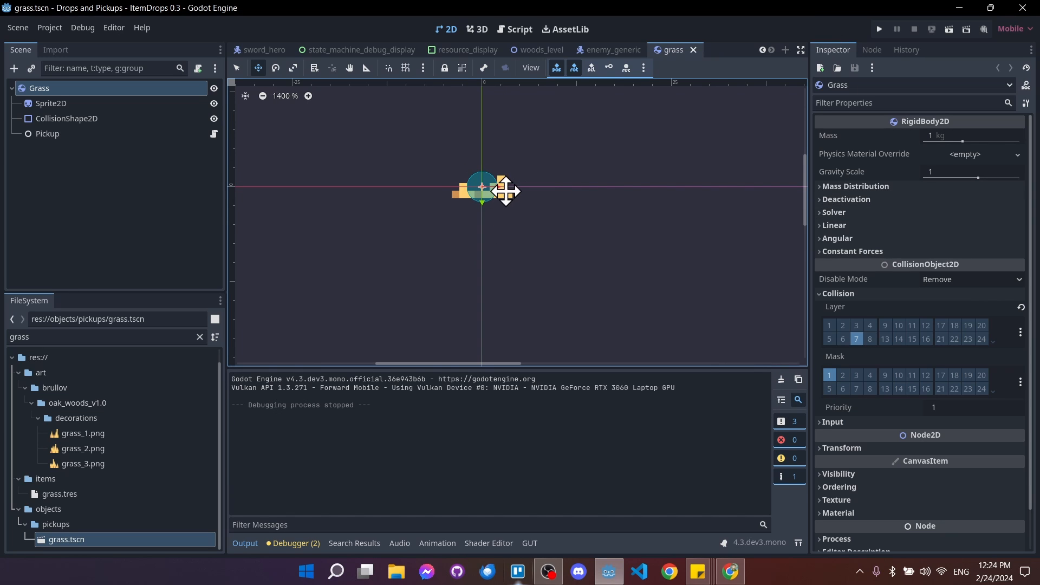
Set the scale of the grass pickup's Sprite2D to 4 on both axes and save the scene.
{"action": "scroll", "coordinate": [499, 190], "scroll_direction": "down", "scroll_amount": 12}
{"action": "scroll", "coordinate": [509, 241], "scroll_direction": "down", "scroll_amount": 15}
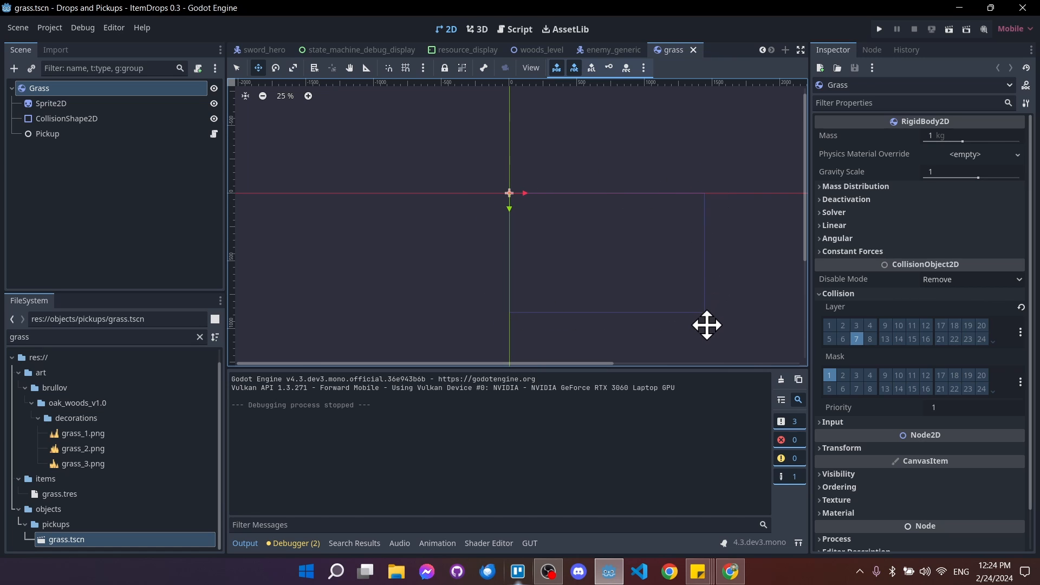
{"action": "scroll", "coordinate": [512, 214], "scroll_direction": "up", "scroll_amount": 11}
{"action": "middle_click_drag", "start_coordinate": [540, 304], "coordinate": [540, 184]}
{"action": "scroll", "coordinate": [540, 184], "scroll_direction": "up", "scroll_amount": 10}
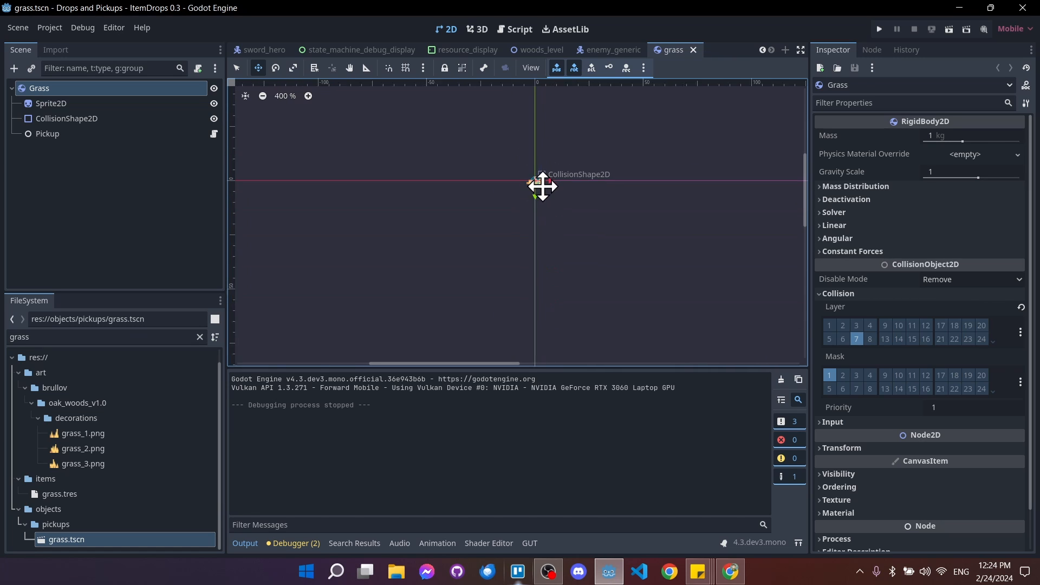
{"action": "left_click", "coordinate": [52, 102]}
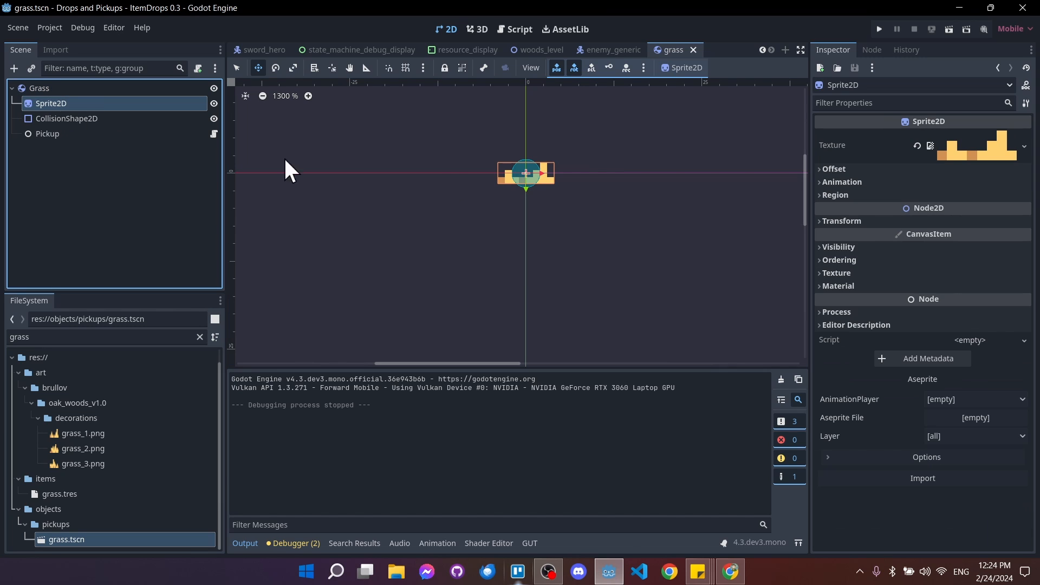
{"action": "left_click", "coordinate": [859, 220]}
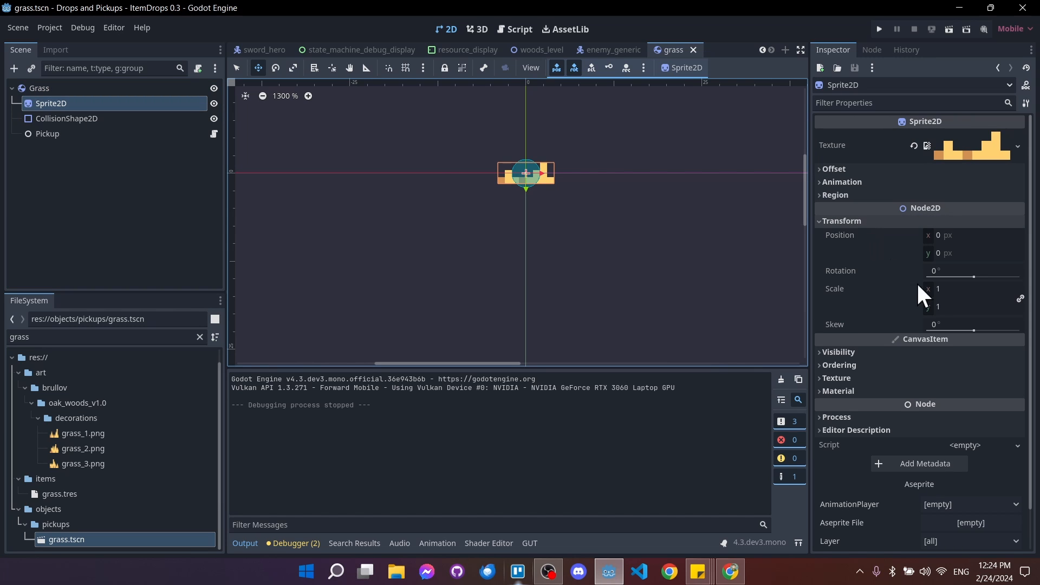
{"action": "left_click", "coordinate": [951, 290]}
{"action": "type", "text": "4"}
{"action": "key", "text": "Tab"}
{"action": "scroll", "coordinate": [685, 264], "scroll_direction": "down", "scroll_amount": 15}
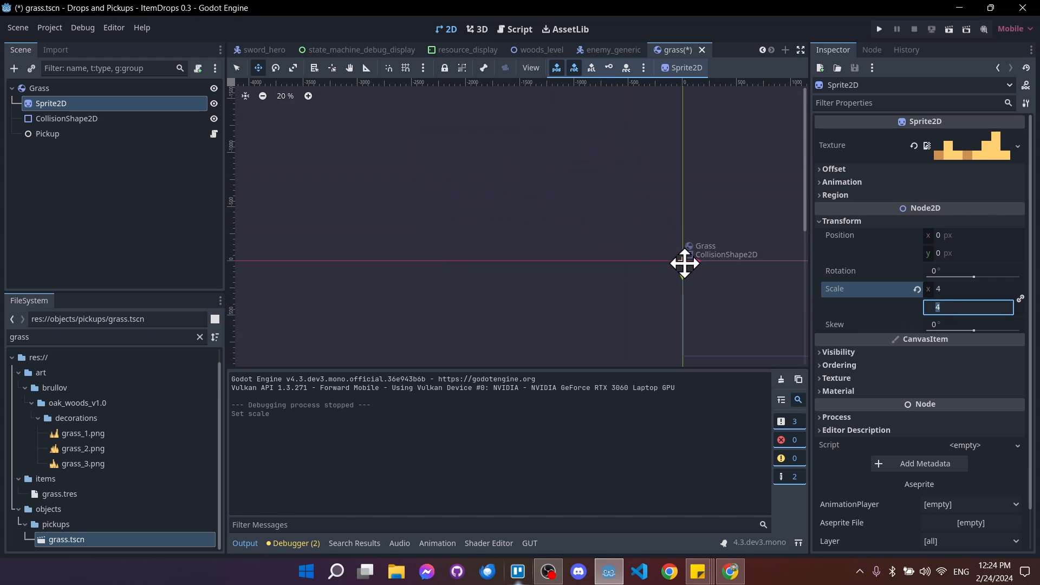
{"action": "scroll", "coordinate": [659, 262], "scroll_direction": "up", "scroll_amount": 4}
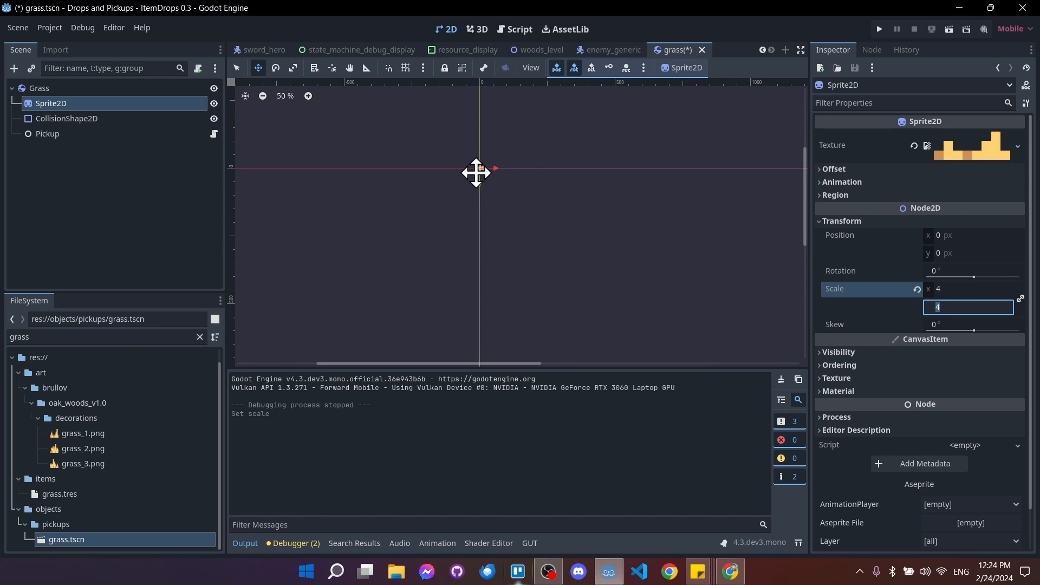
{"action": "middle_click_drag", "start_coordinate": [535, 205], "coordinate": [383, 164]}
{"action": "key", "text": "ctrl+s"}
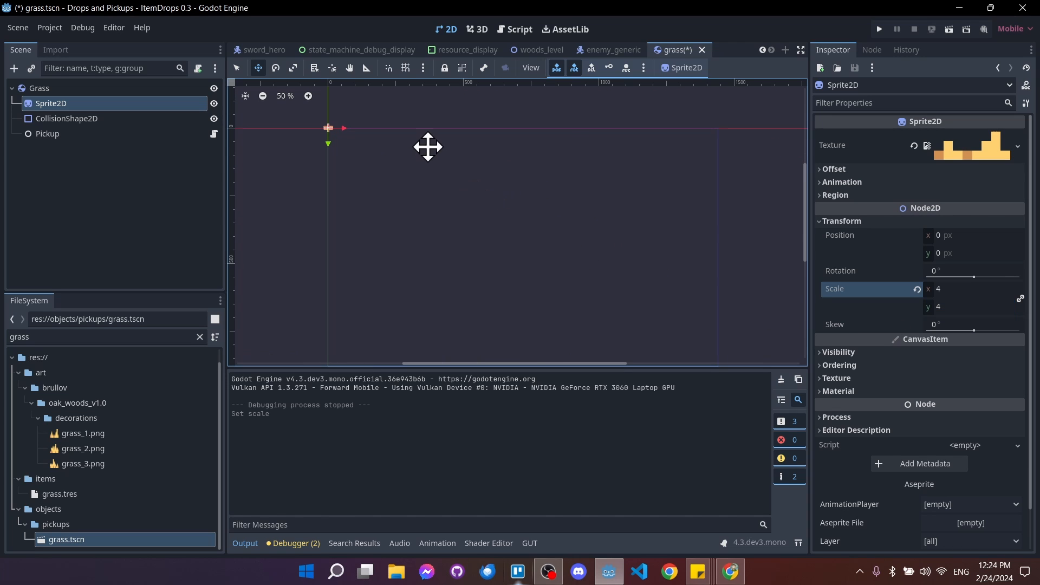
In the enemy_generic scene, remove the DropsComponent method track from the death animation and save.
{"action": "left_click", "coordinate": [608, 49]}
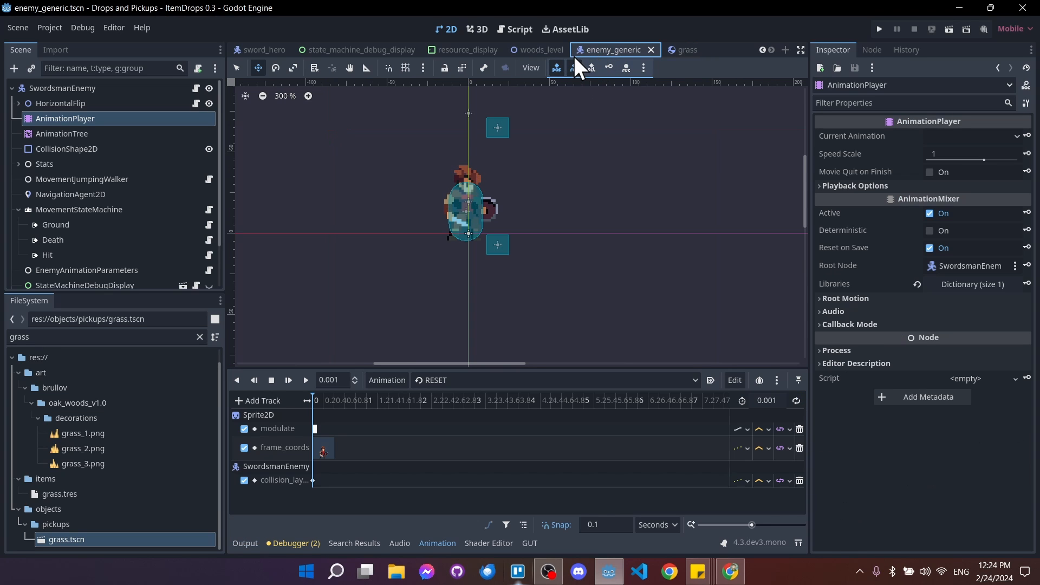
{"action": "left_click", "coordinate": [436, 380]}
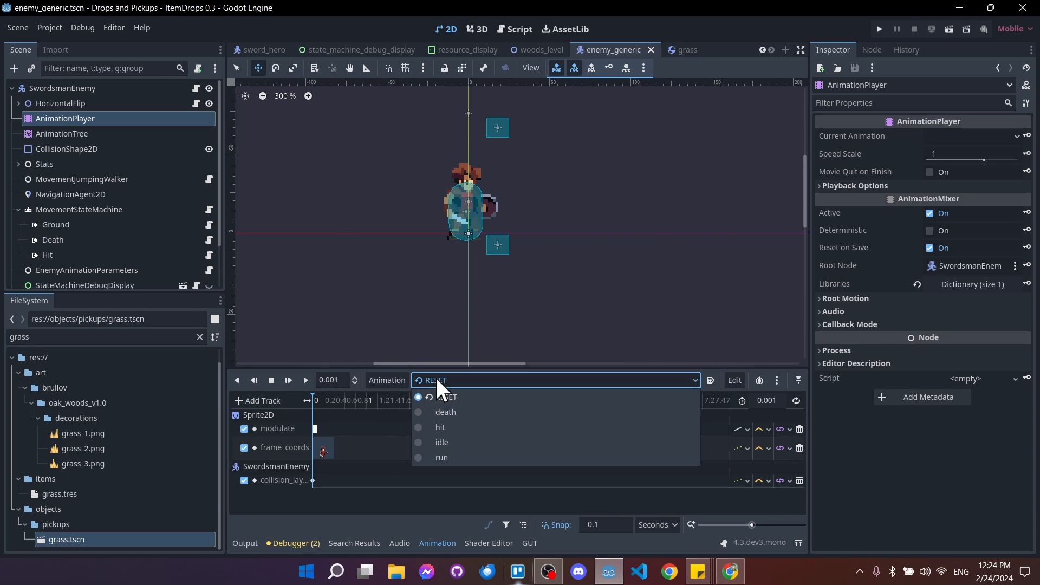
{"action": "left_click", "coordinate": [452, 408]}
{"action": "scroll", "coordinate": [383, 501], "scroll_direction": "down", "scroll_amount": 3}
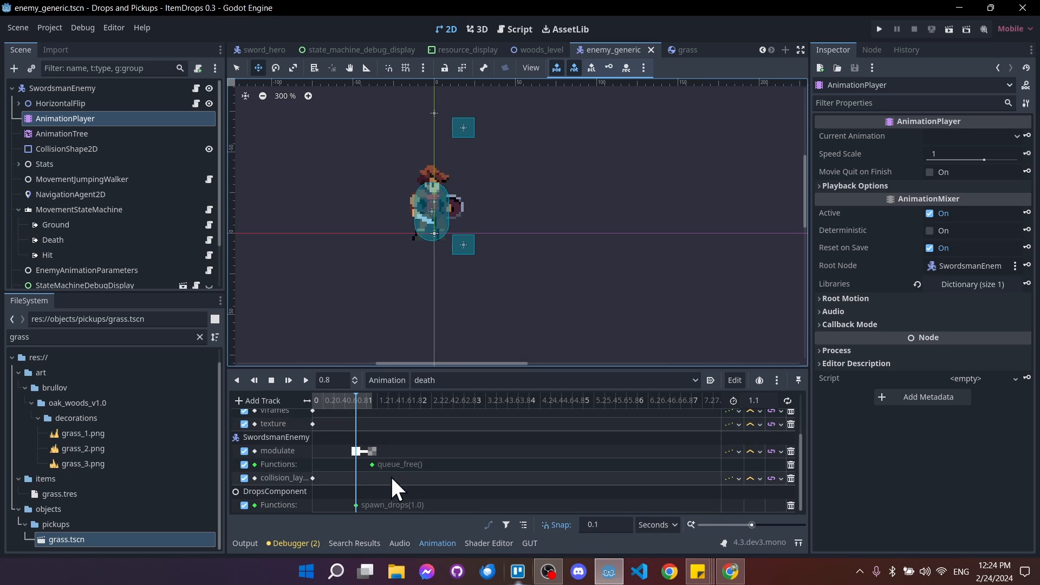
{"action": "left_click_drag", "start_coordinate": [382, 368], "coordinate": [383, 327]}
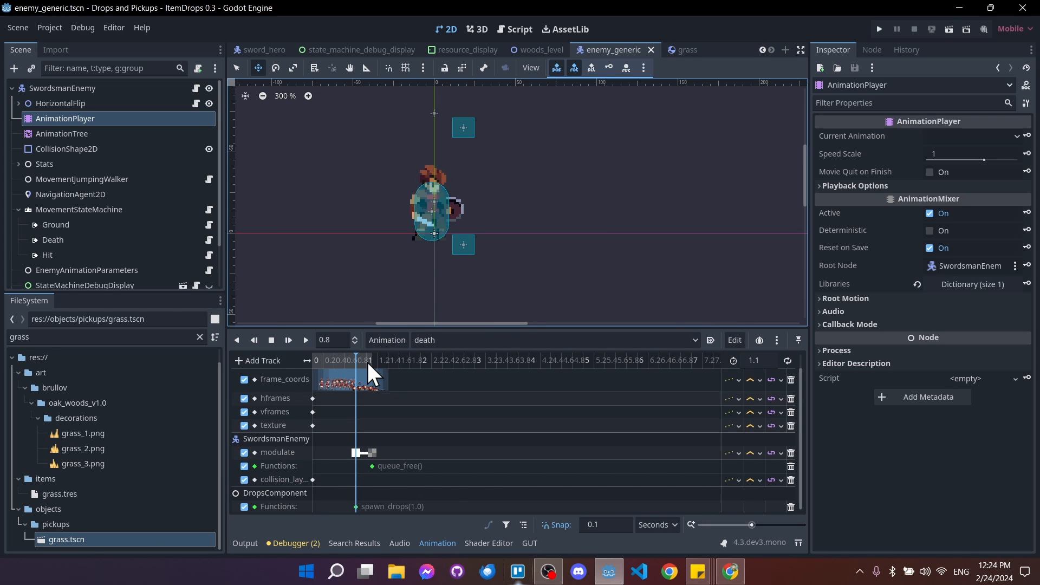
{"action": "left_click", "coordinate": [355, 506]}
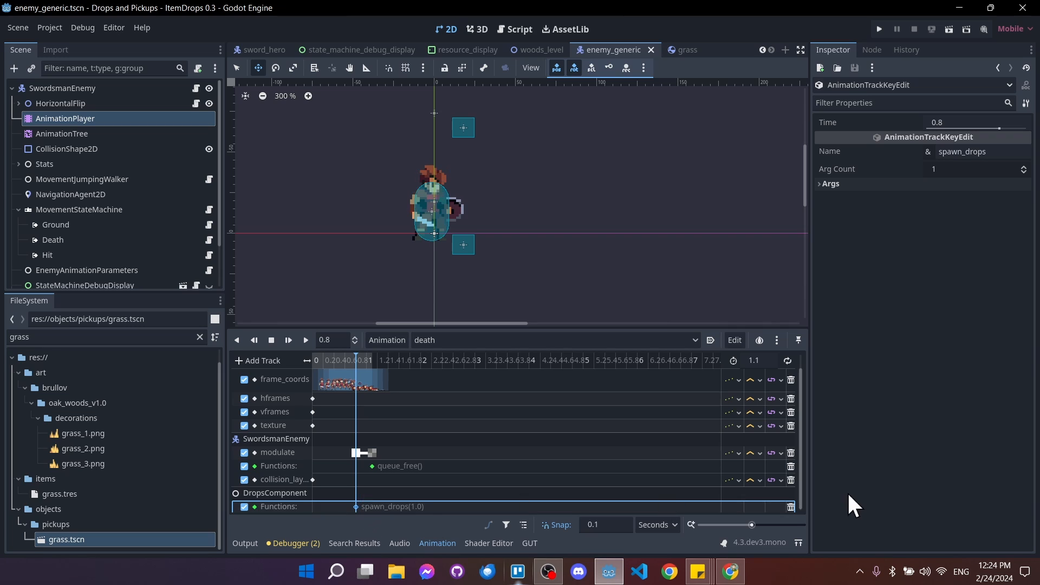
{"action": "left_click", "coordinate": [791, 506]}
{"action": "key", "text": "ctrl+s"}
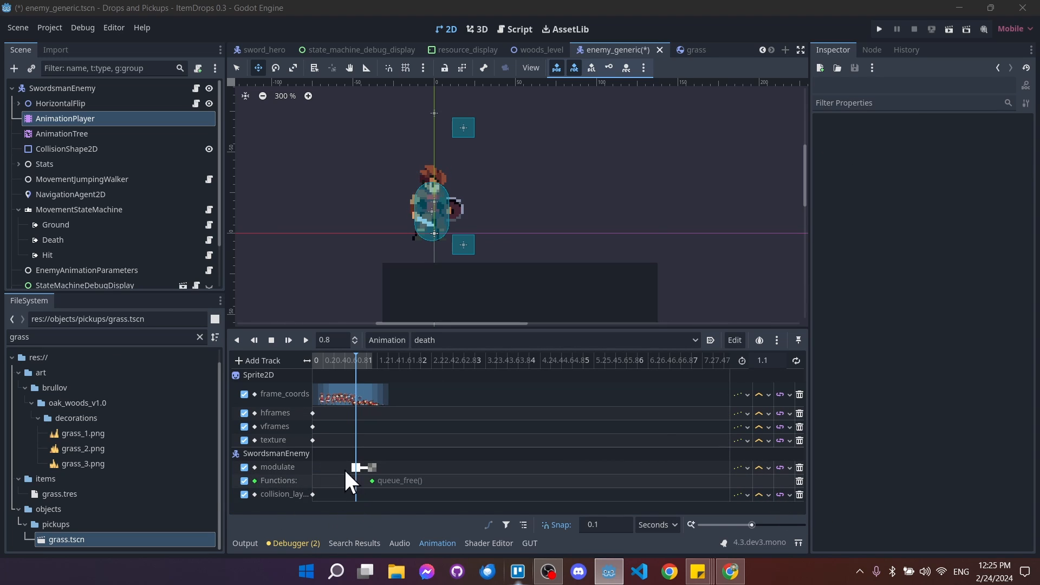
Open the Death state's script and declare an exported drops_component variable of type DropsComponent.
{"action": "scroll", "coordinate": [98, 229], "scroll_direction": "down", "scroll_amount": 1}
{"action": "scroll", "coordinate": [98, 229], "scroll_direction": "down", "scroll_amount": 1}
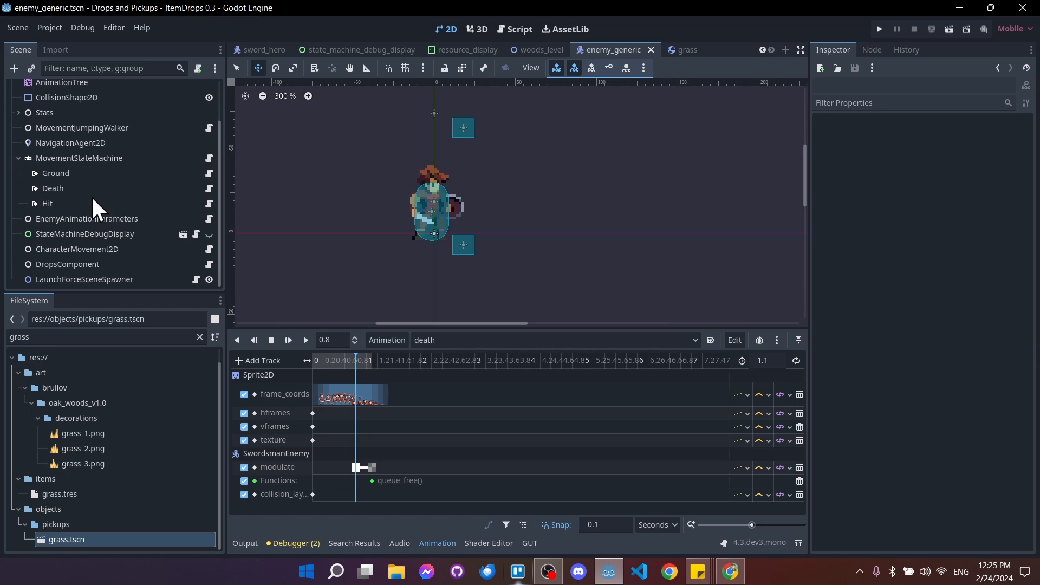
{"action": "left_click", "coordinate": [208, 189]}
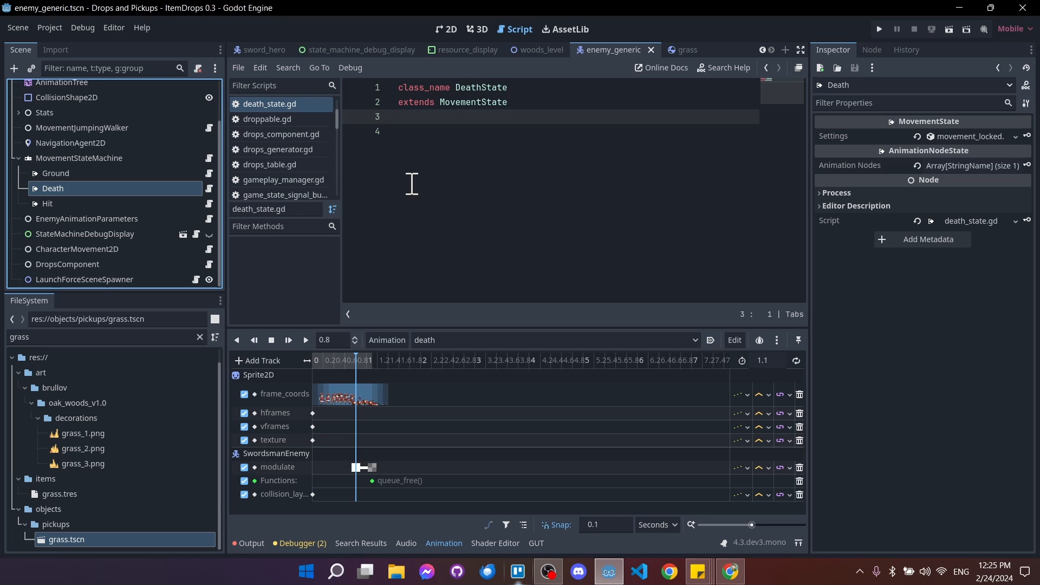
{"action": "key", "text": "Down"}
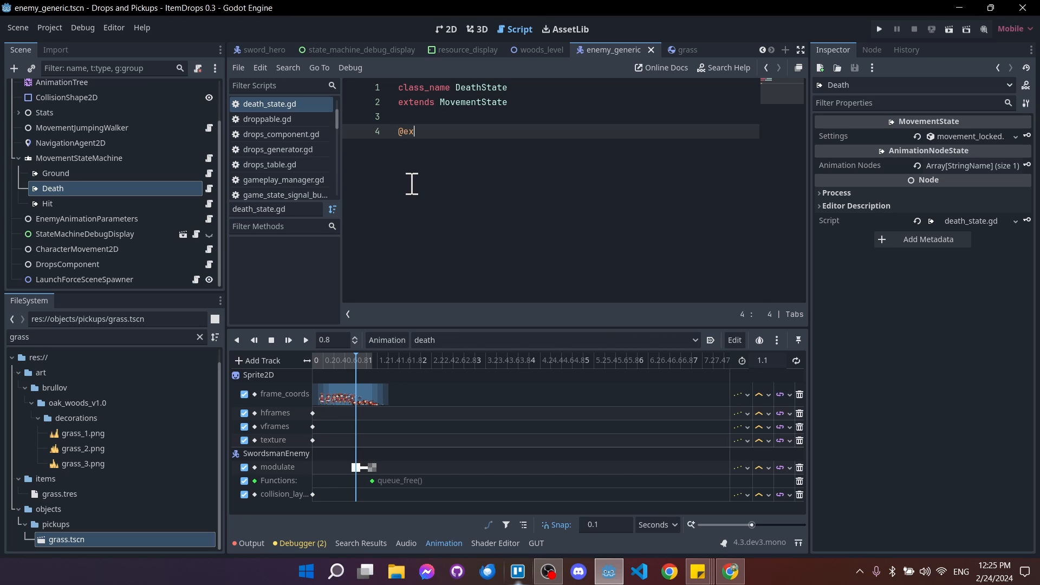
{"action": "type", "text": "var drops_comp"}
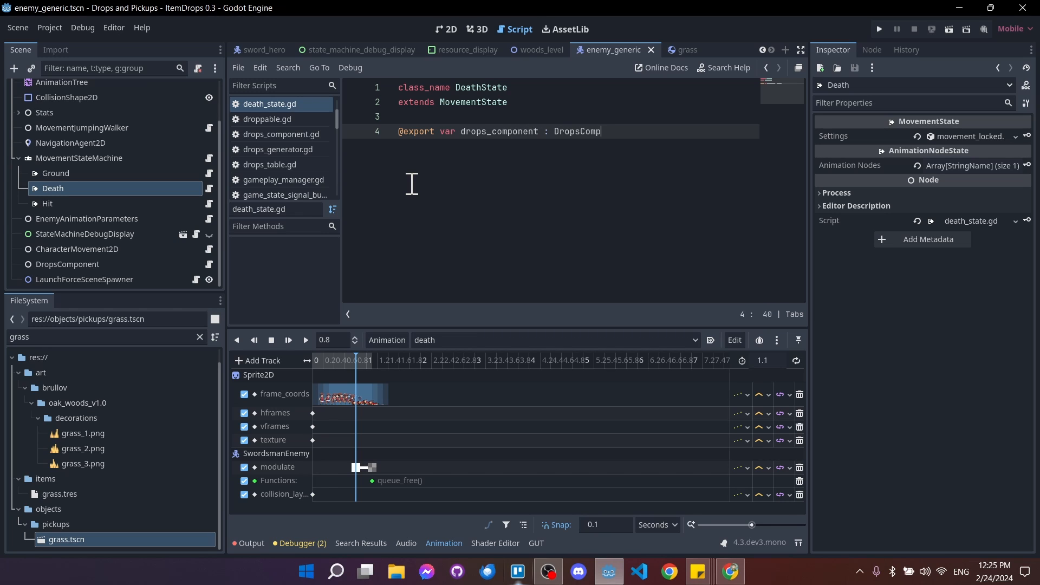
{"action": "type", "text": "onent"}
Add an exported integer drops_counts with default 1 above the drops_component variable and save.
{"action": "key", "text": "ctrl+shift+Return"}
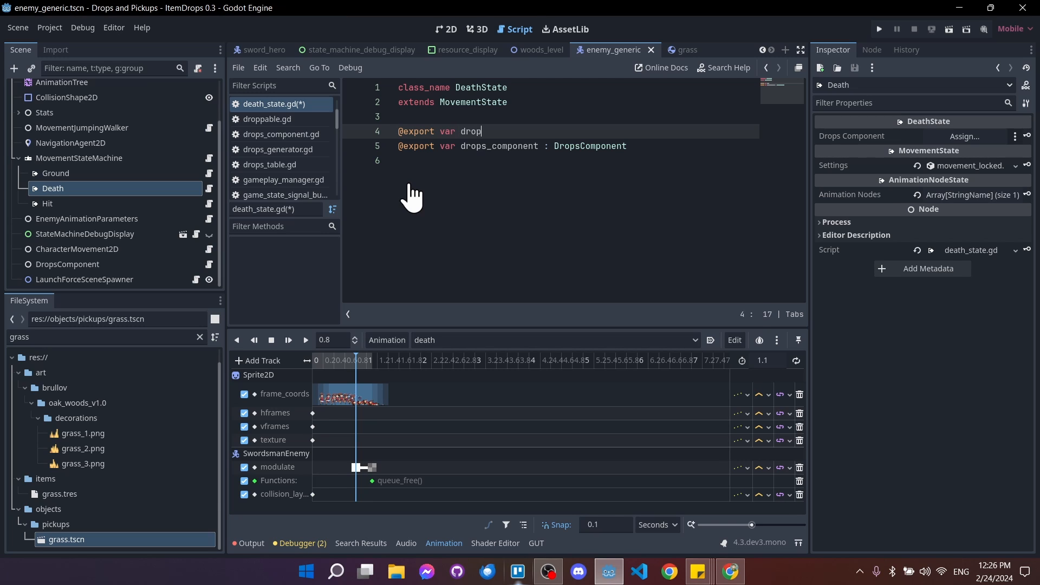
{"action": "type", "text": "@export var drops_counts : int = 1"}
{"action": "key", "text": "ctrl+s"}
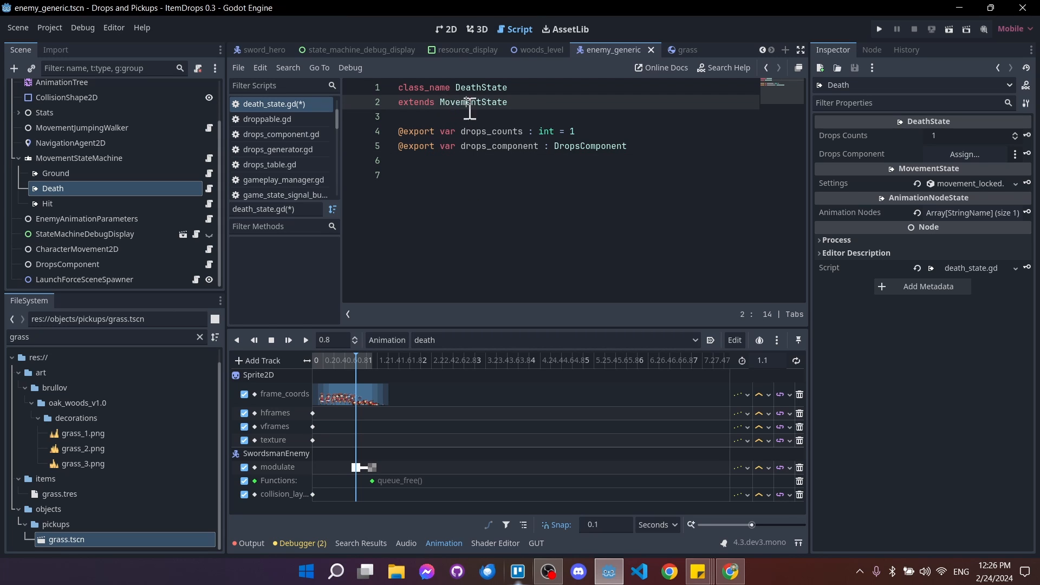
Look up the MovementState class, follow it to its parent AnimationNodeState, and find the on_enter function there.
{"action": "right_click", "coordinate": [475, 102]}
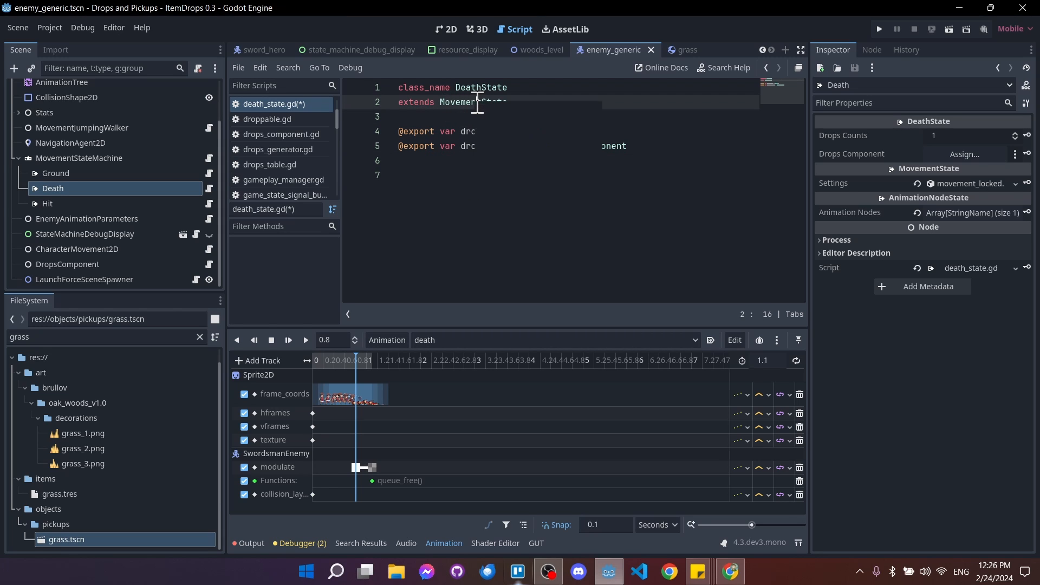
{"action": "left_click", "coordinate": [527, 282]}
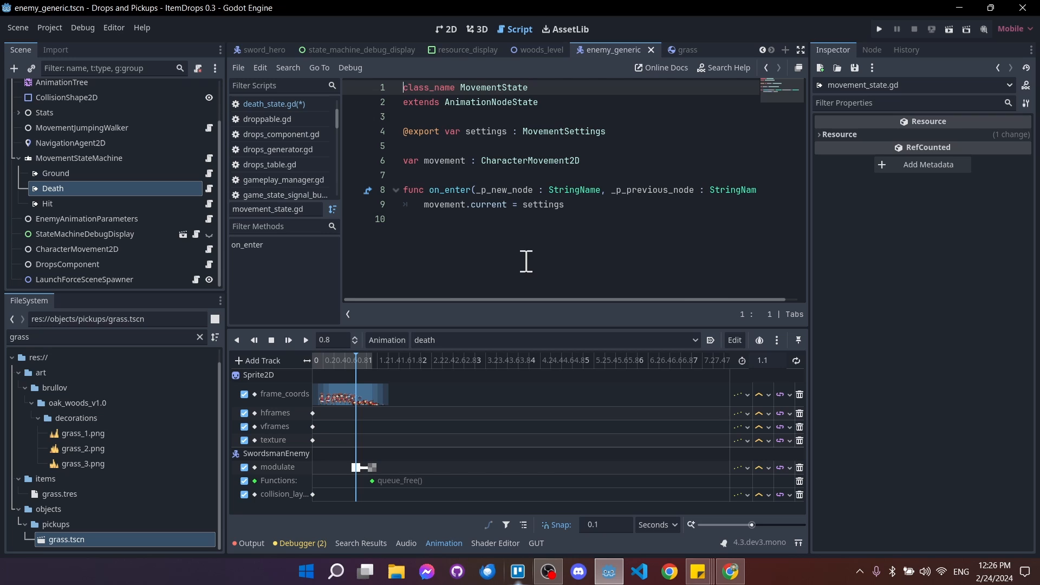
{"action": "right_click", "coordinate": [495, 102]}
{"action": "left_click", "coordinate": [546, 282]}
{"action": "scroll", "coordinate": [534, 270], "scroll_direction": "down", "scroll_amount": 6}
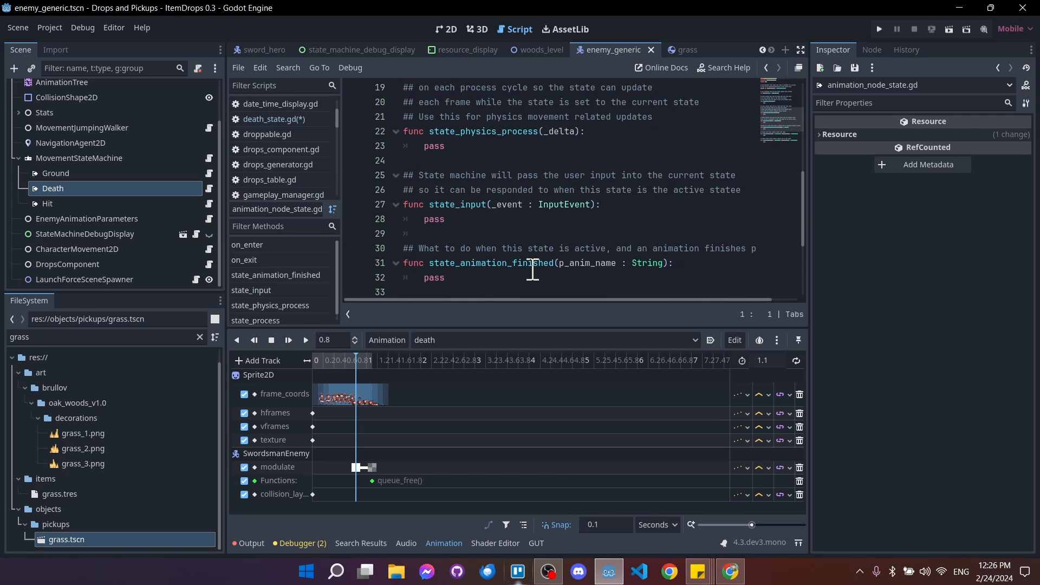
{"action": "scroll", "coordinate": [527, 280], "scroll_direction": "down", "scroll_amount": 3}
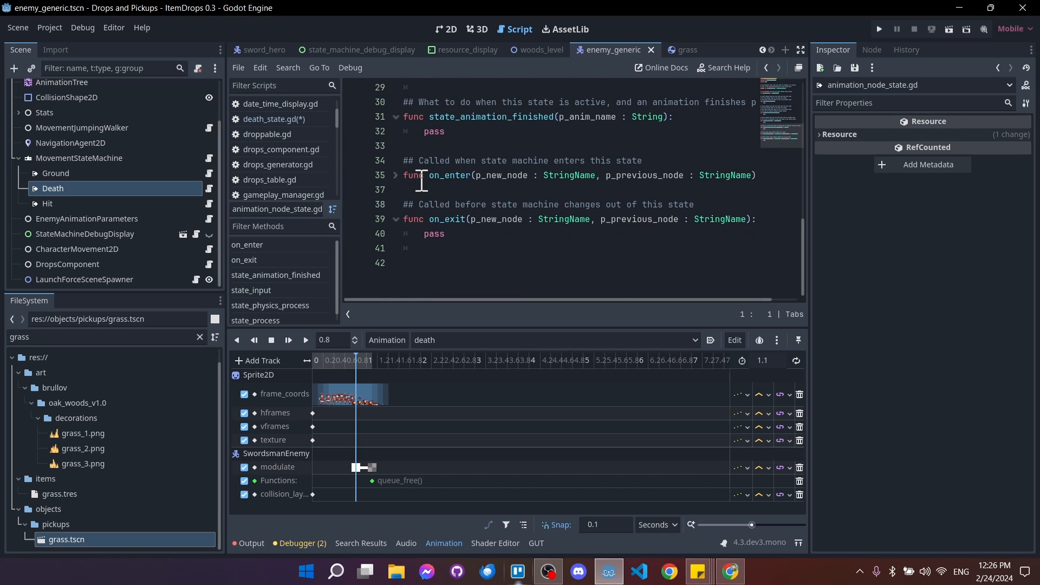
Copy the on_enter function from animation_node_state.gd into death_state.gd below the exported variables and widen the script editor.
{"action": "mouse_move", "coordinate": [465, 191]}
{"action": "left_mouse_down"}
{"action": "mouse_move", "coordinate": [389, 168]}
{"action": "mouse_move", "coordinate": [398, 173]}
{"action": "left_mouse_up"}
{"action": "key", "text": "ctrl+c"}
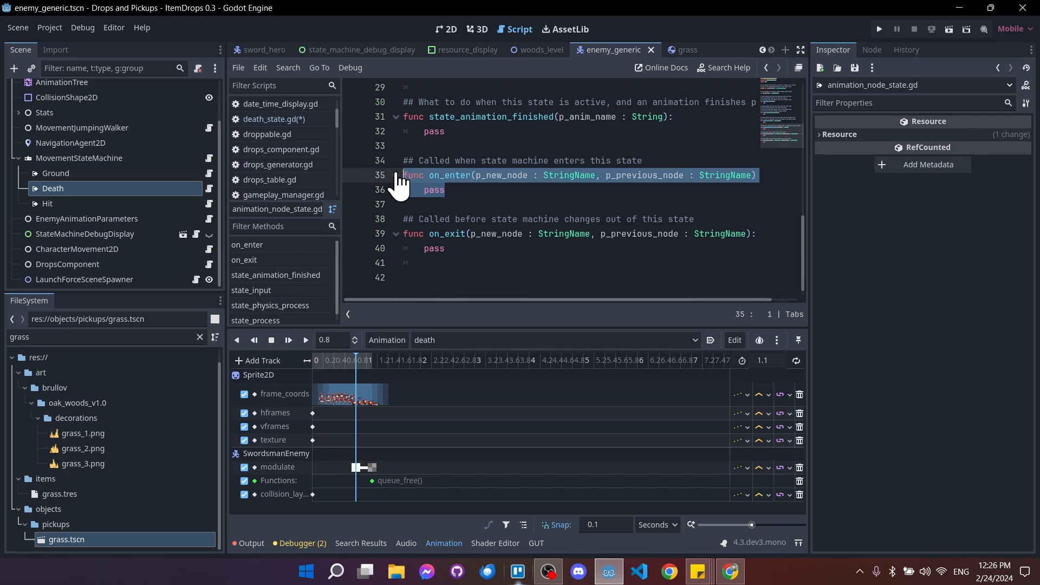
{"action": "left_click", "coordinate": [450, 200]}
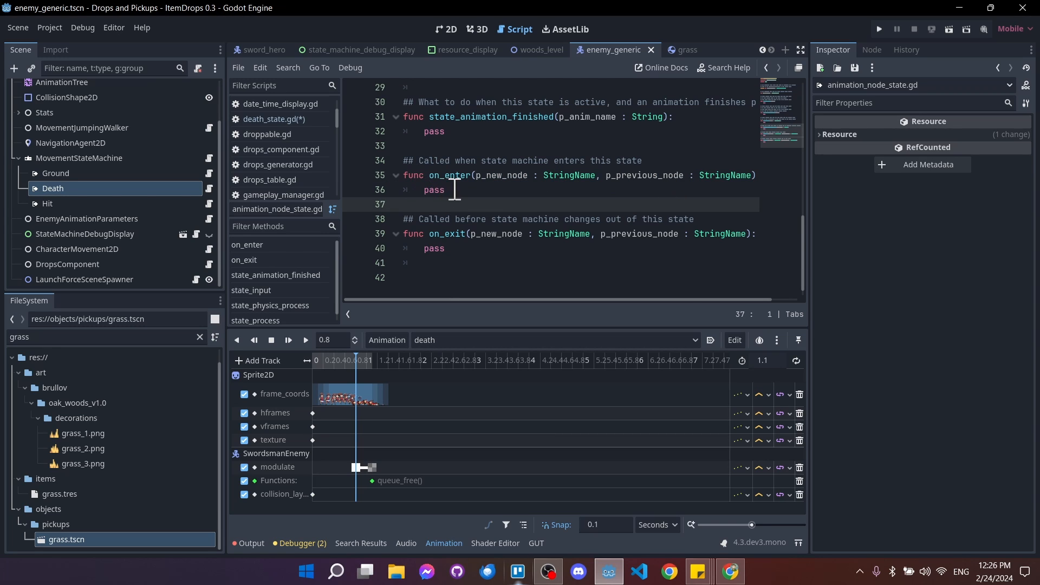
{"action": "left_click_drag", "start_coordinate": [454, 189], "coordinate": [389, 168]}
{"action": "left_click", "coordinate": [303, 118]}
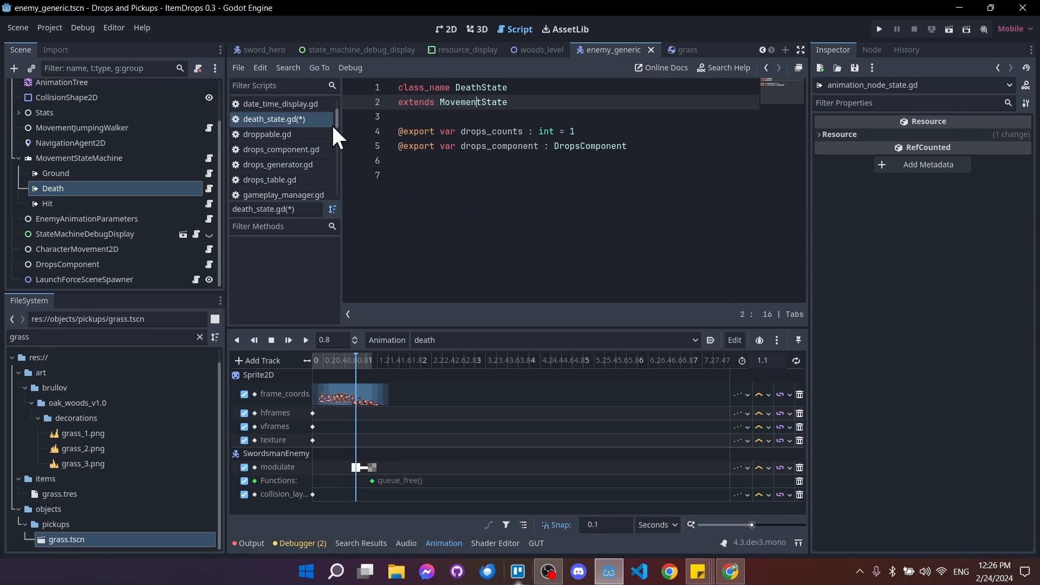
{"action": "left_click", "coordinate": [509, 195]}
{"action": "key", "text": "ctrl+v"}
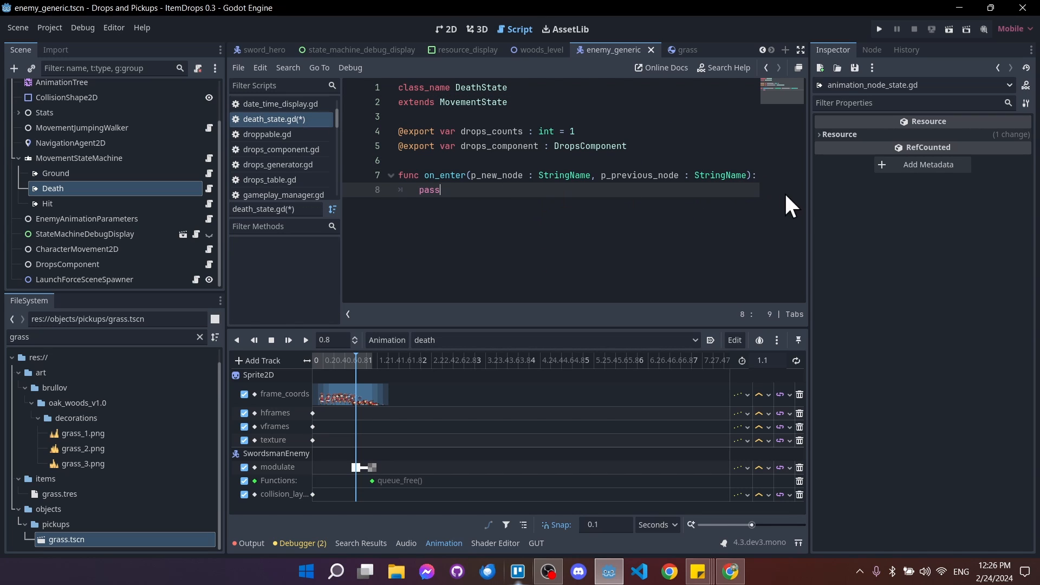
{"action": "left_click_drag", "start_coordinate": [808, 205], "coordinate": [850, 205]}
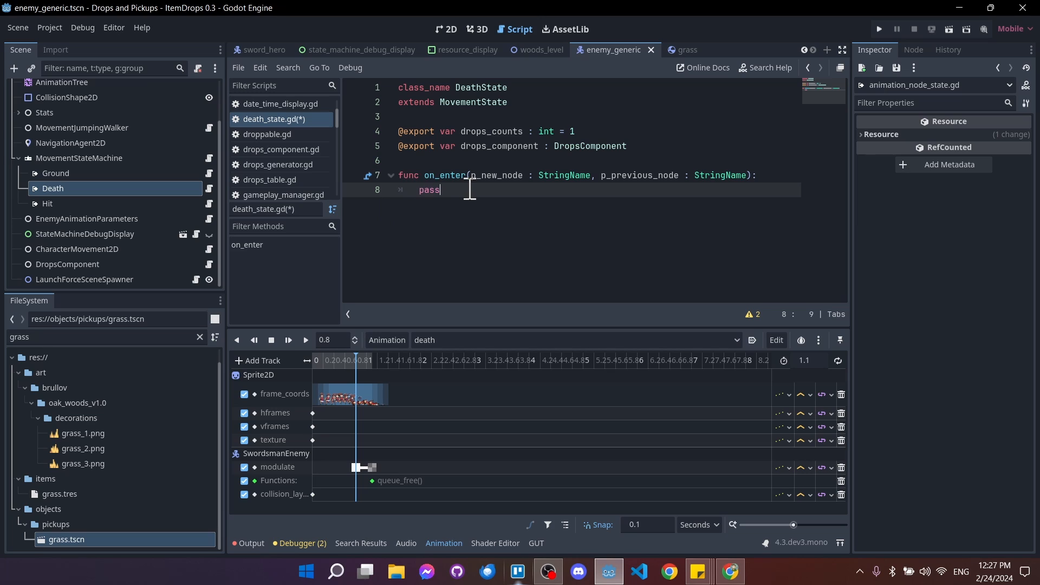
Replace pass in the DeathState on_enter function with super(p_new_node, p_previous_node) and save the script.
{"action": "double_click", "coordinate": [426, 188]}
{"action": "key", "text": "BackSpace"}
{"action": "type", "text": "s"}
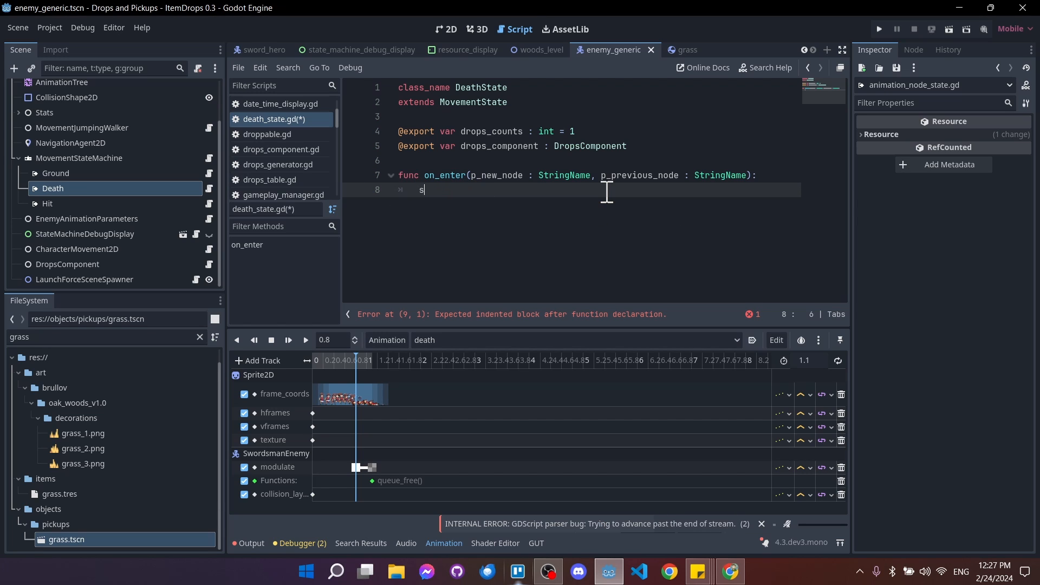
{"action": "type", "text": "uper("}
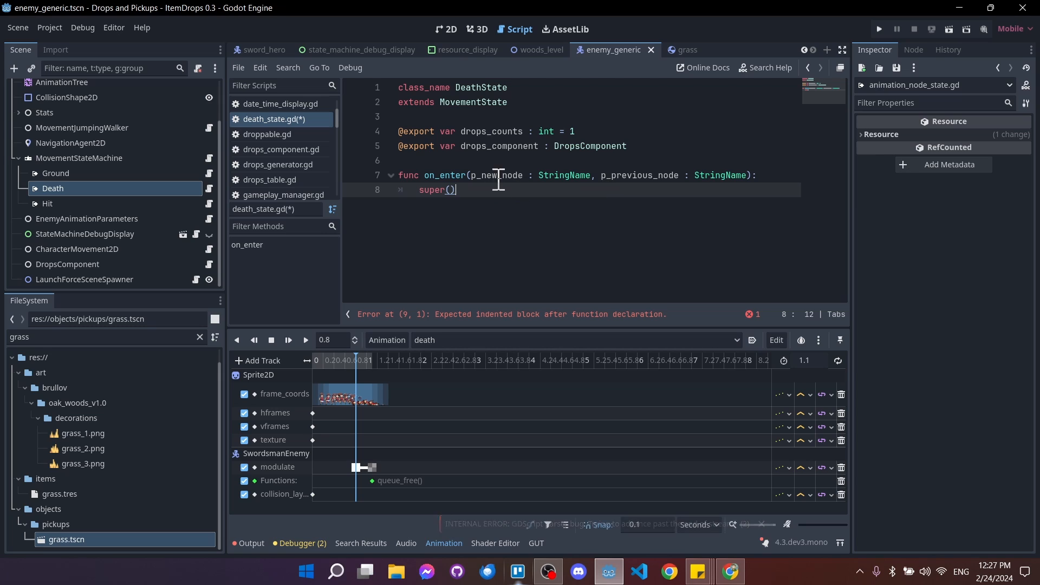
{"action": "double_click", "coordinate": [499, 178]}
{"action": "key", "text": "ctrl+c"}
{"action": "left_click", "coordinate": [451, 190]}
{"action": "key", "text": "ctrl+v"}
{"action": "type", "text": ", "}
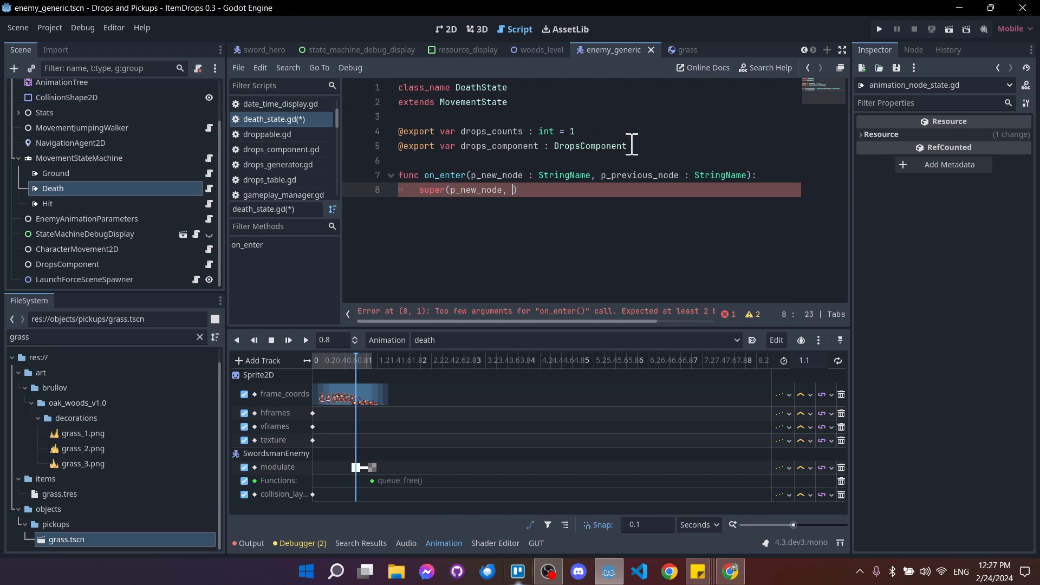
{"action": "type", "text": "p_previous_node"}
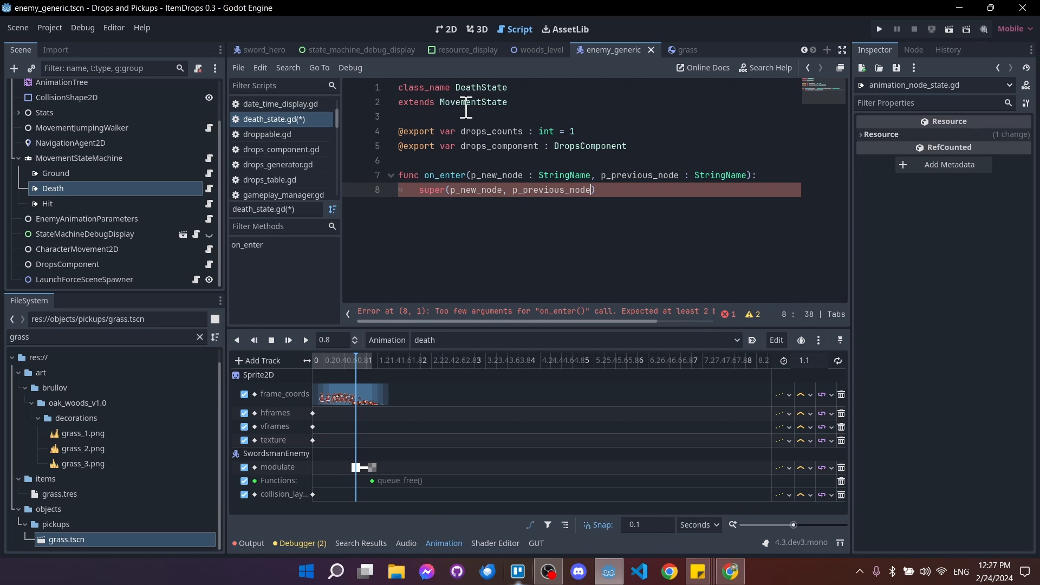
{"action": "key", "text": "ctrl+s"}
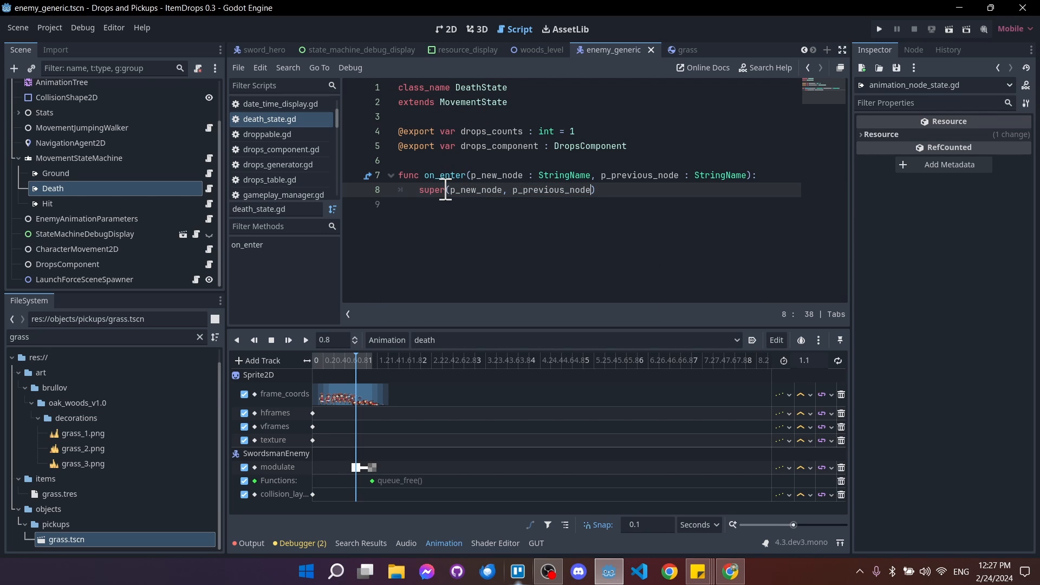
Add the line drops_component.spawn_drops(1.0) after the super call in on_enter and save.
{"action": "left_click_drag", "start_coordinate": [420, 191], "coordinate": [605, 188]}
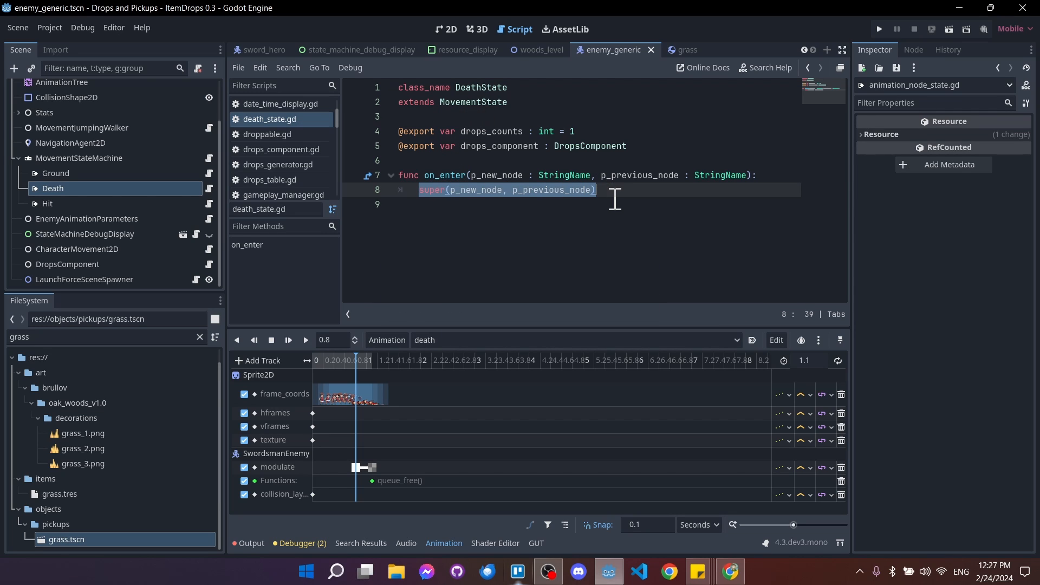
{"action": "left_click", "coordinate": [617, 195]}
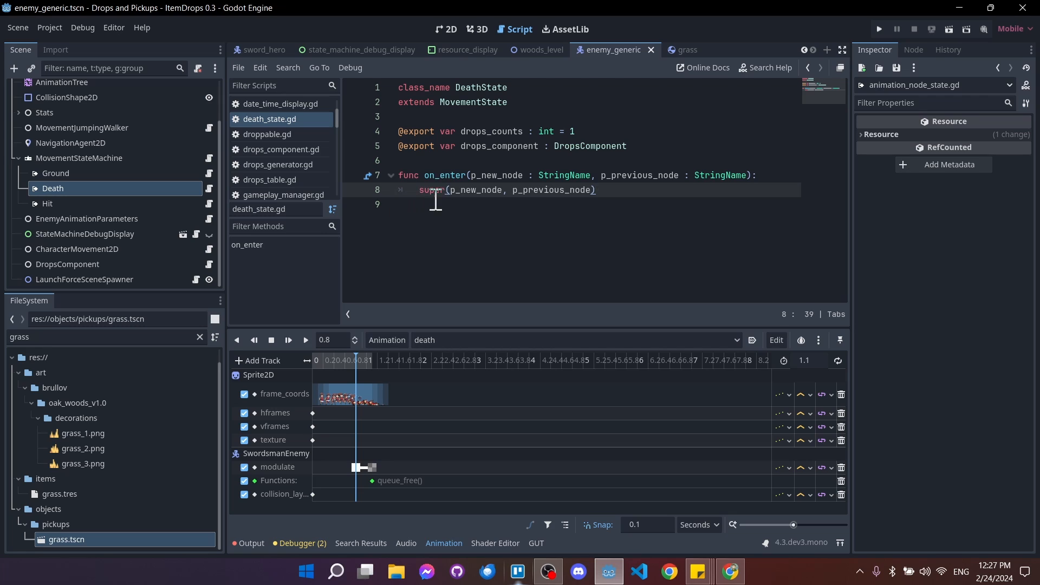
{"action": "key", "text": "Return"}
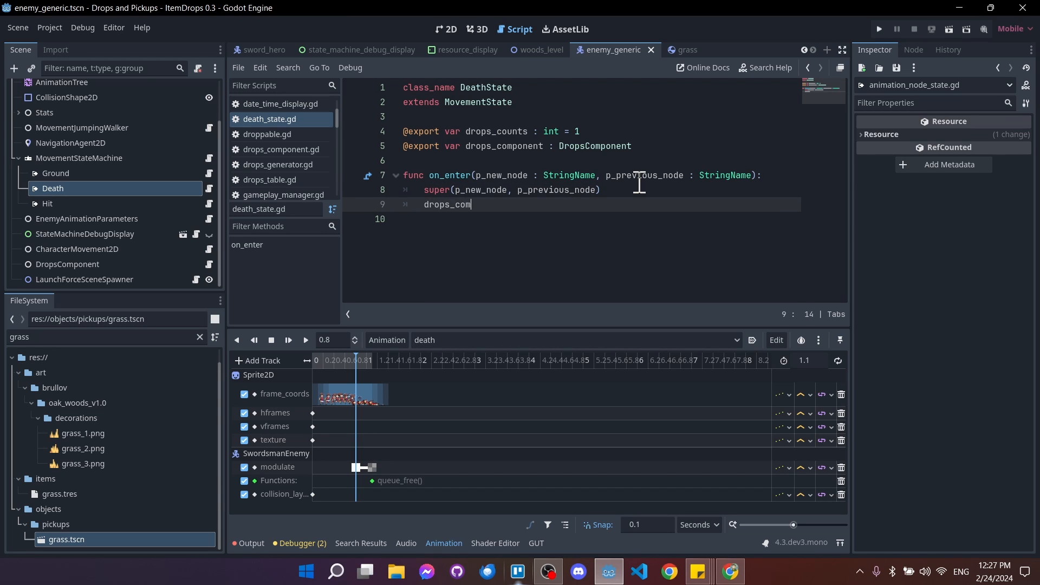
{"action": "type", "text": "drops_component.spaw"}
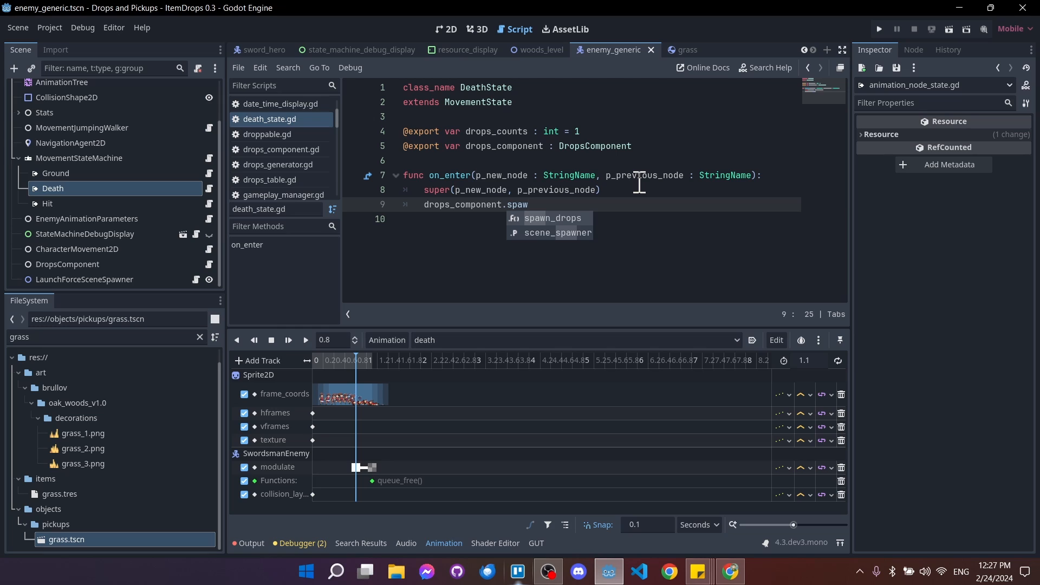
{"action": "key", "text": "Return"}
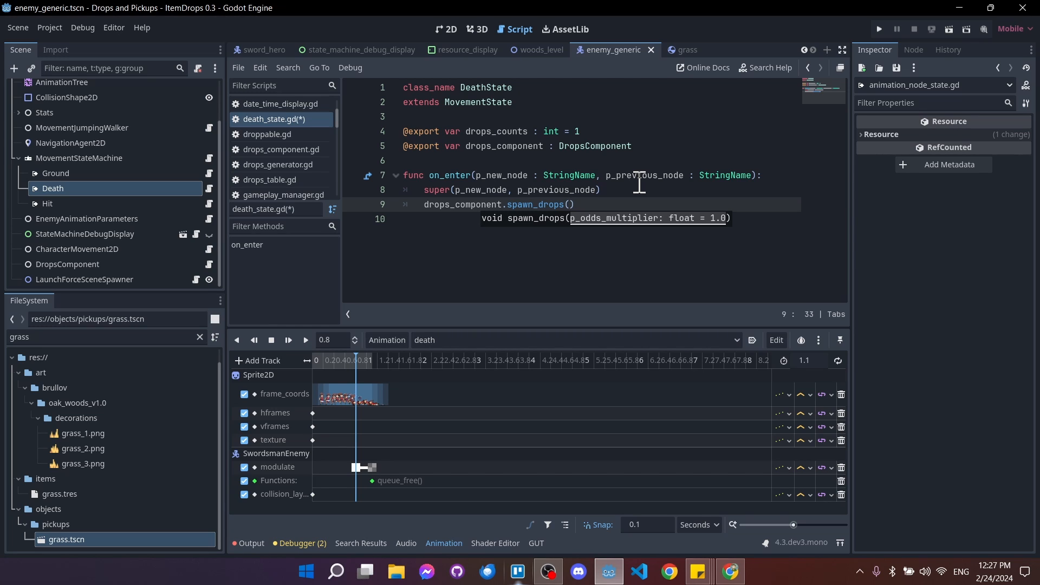
{"action": "type", "text": "1.0)"}
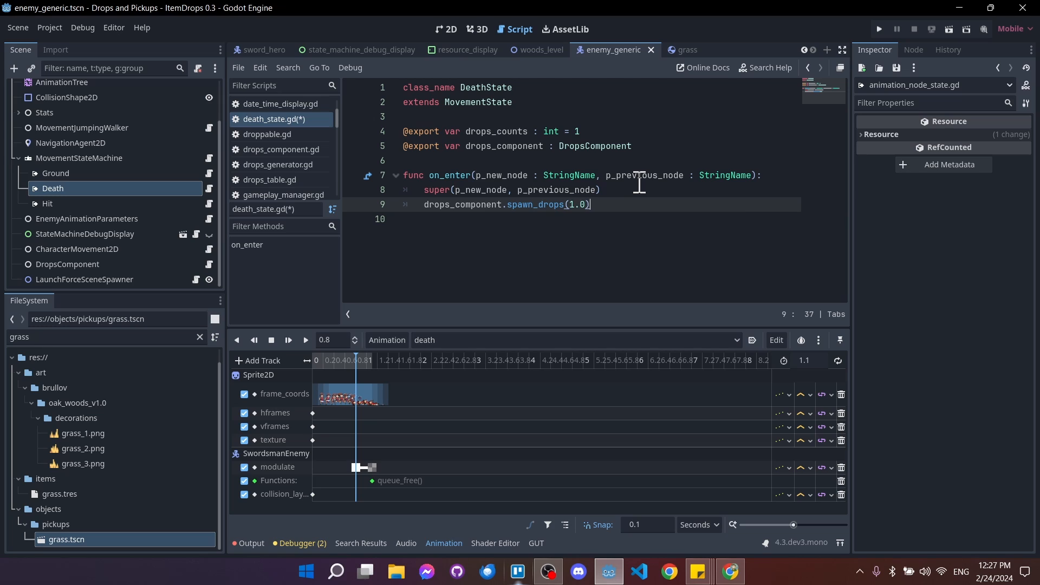
{"action": "key", "text": "ctrl+s"}
Rewrite the last line of on_enter as drops_component.spawn_drops() without an argument.
{"action": "key", "text": "shift+Home"}
{"action": "key", "text": "ctrl+x"}
{"action": "type", "text": "drops"}
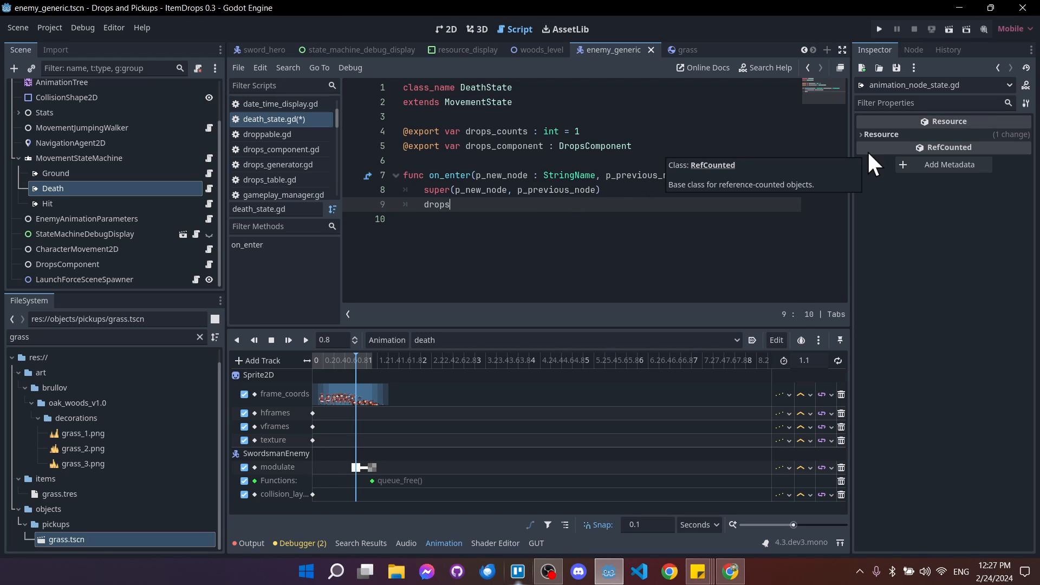
{"action": "type", "text": "_component.spawn"}
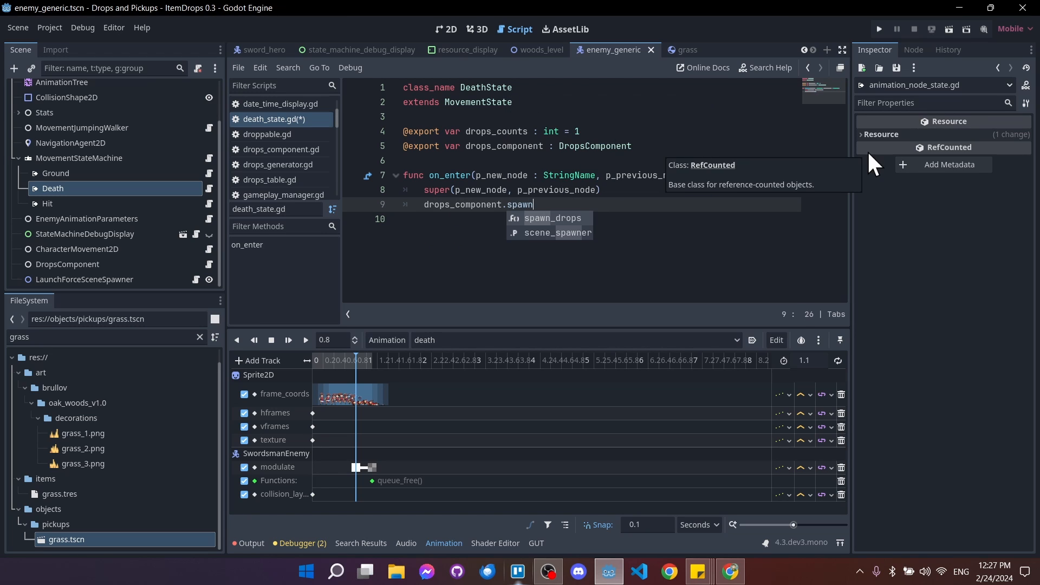
{"action": "key", "text": "Return"}
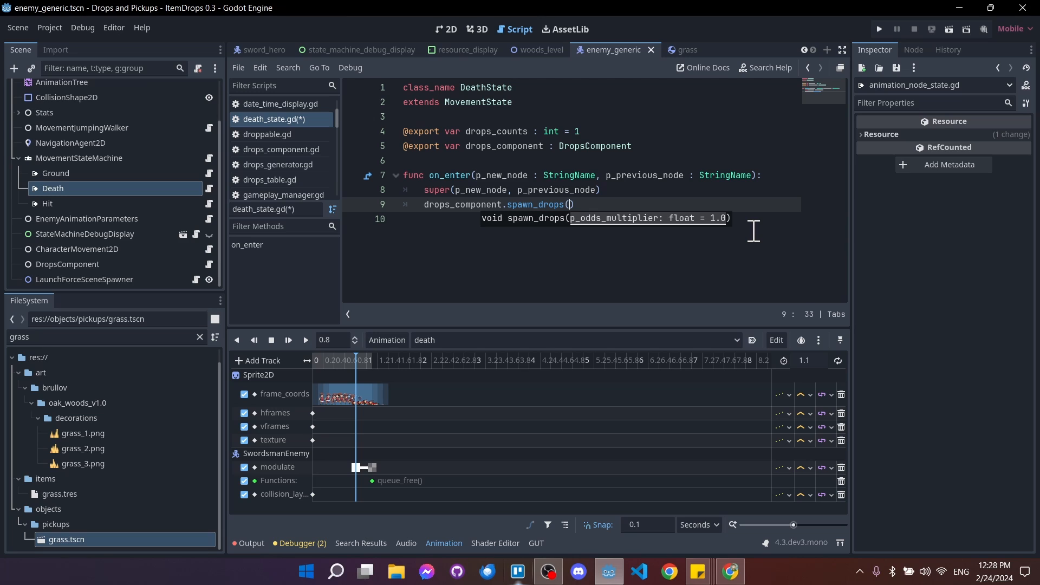
{"action": "key", "text": "Down"}
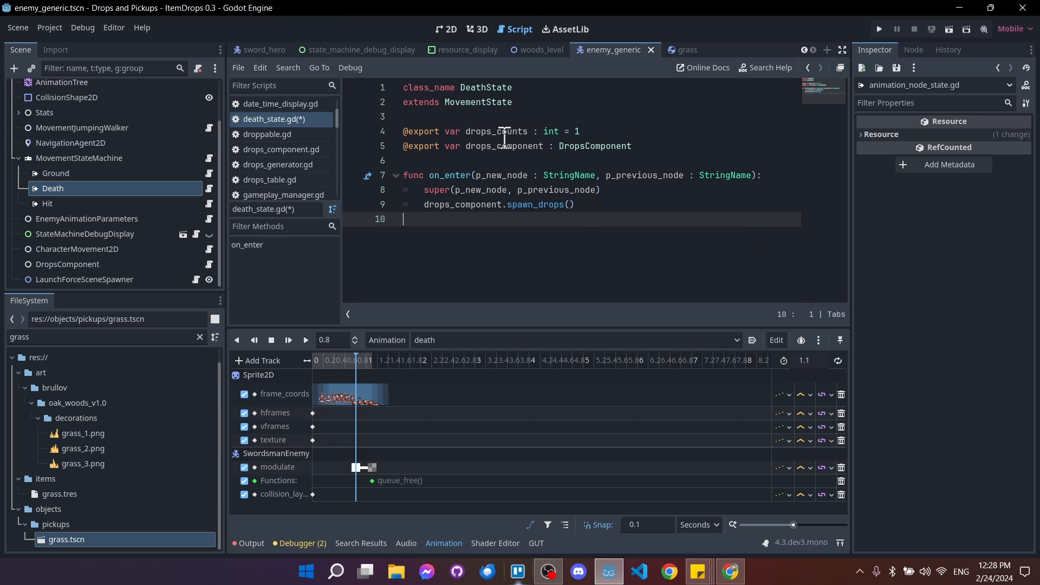
Wrap the spawn_drops call in on_enter in the loop "for num in range(0, drops_counts, 1):", preceded by a blank line, and save.
{"action": "left_click", "coordinate": [614, 192]}
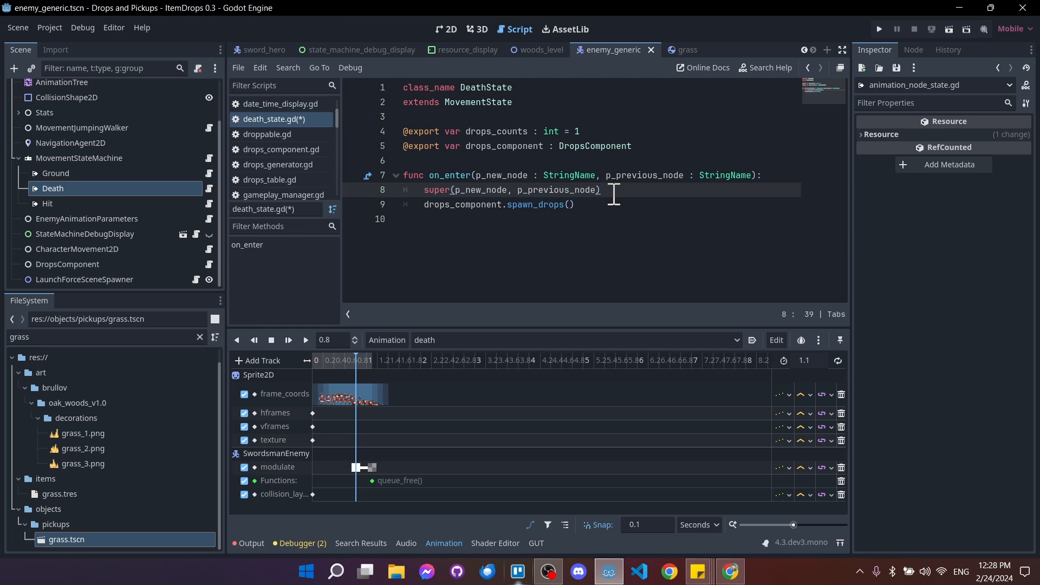
{"action": "key", "text": "Return"}
{"action": "key", "text": "Return"}
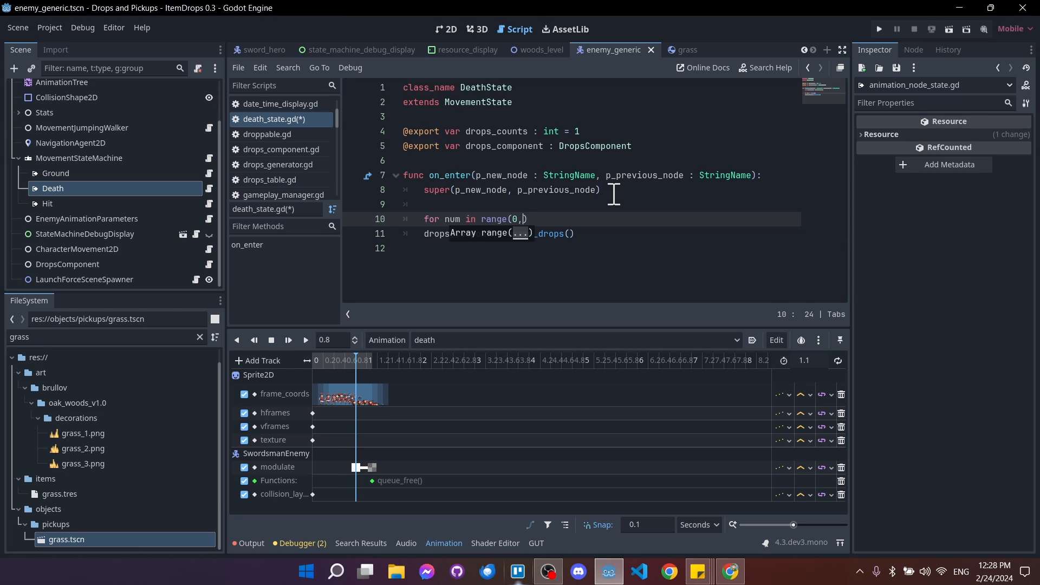
{"action": "type", "text": "0, drops_counts, "}
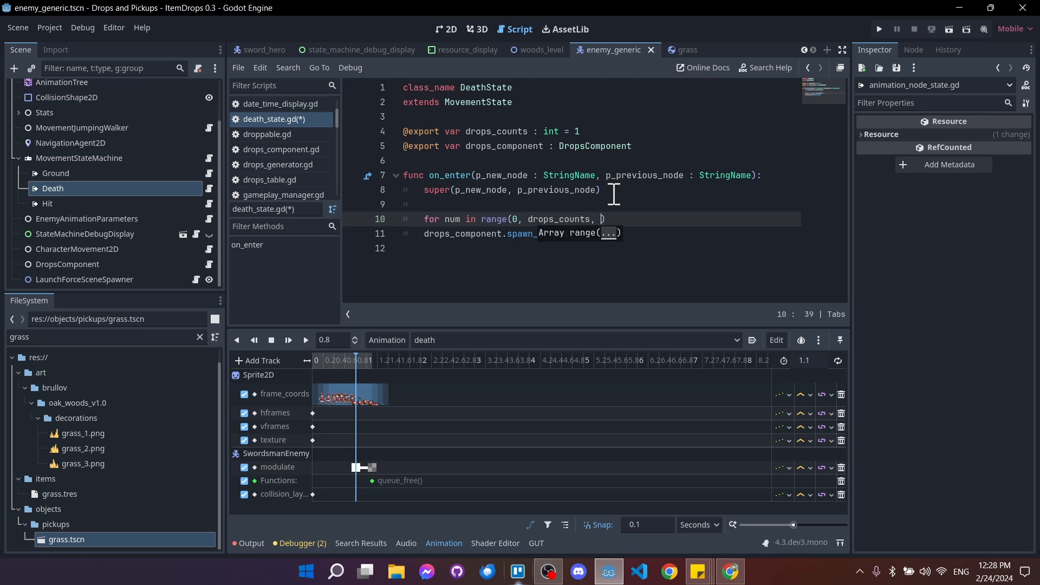
{"action": "type", "text": "12"}
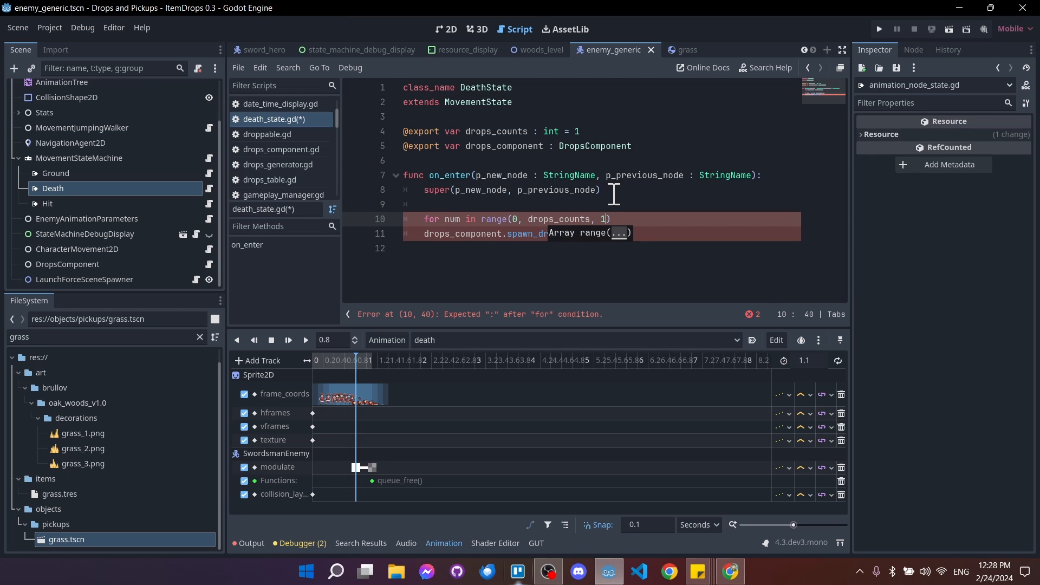
{"action": "key", "text": "End"}
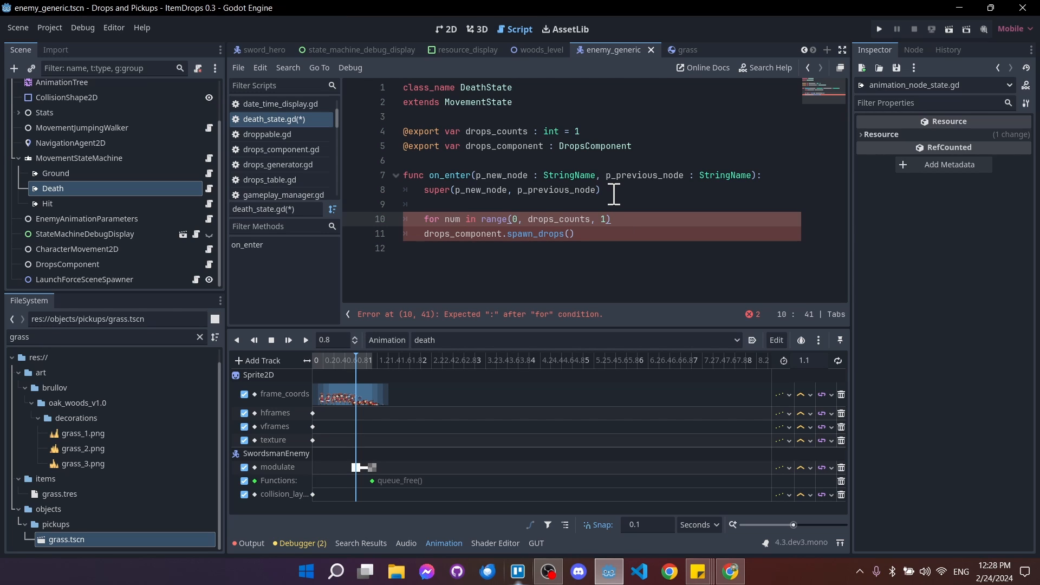
{"action": "type", "text": ":"}
{"action": "key", "text": "Right"}
{"action": "key", "text": "Tab"}
{"action": "key", "text": "ctrl+s"}
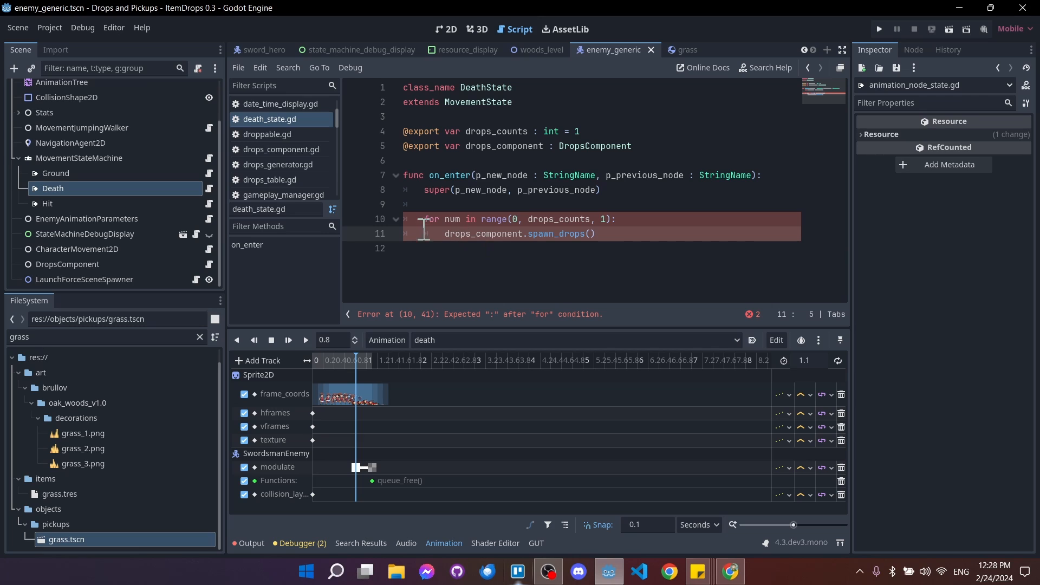
{"action": "left_click_drag", "start_coordinate": [423, 218], "coordinate": [632, 220]}
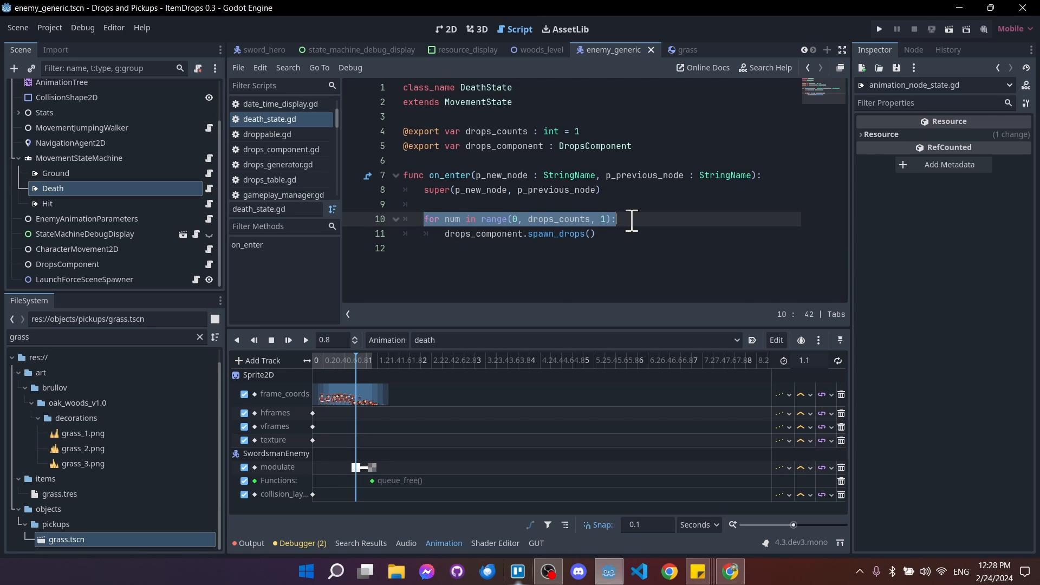
{"action": "left_click", "coordinate": [632, 220]}
{"action": "left_click_drag", "start_coordinate": [528, 219], "coordinate": [592, 219]}
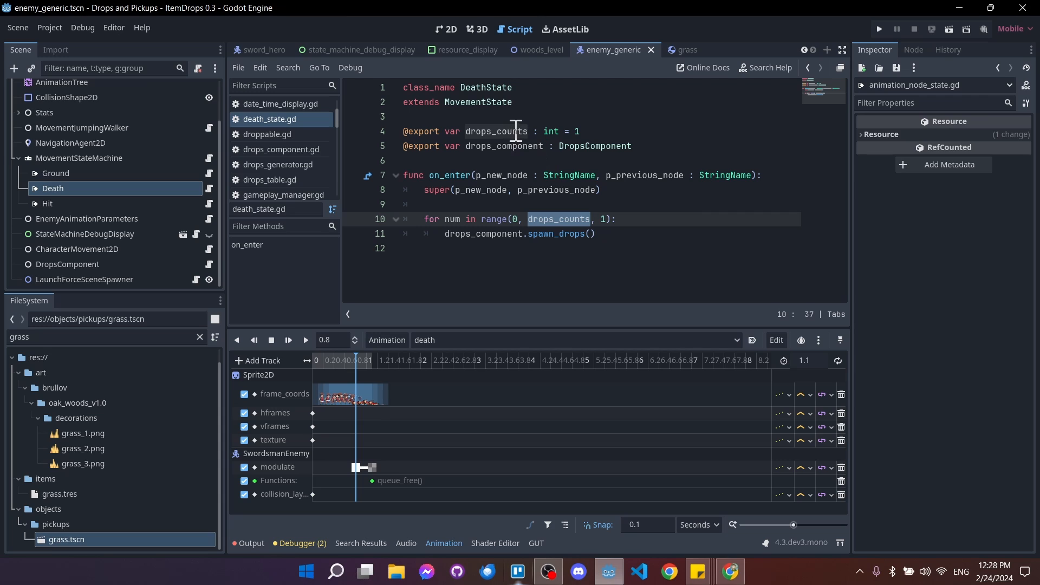
{"action": "left_click", "coordinate": [623, 231]}
{"action": "left_click_drag", "start_coordinate": [444, 238], "coordinate": [633, 236]}
{"action": "left_click", "coordinate": [636, 234]}
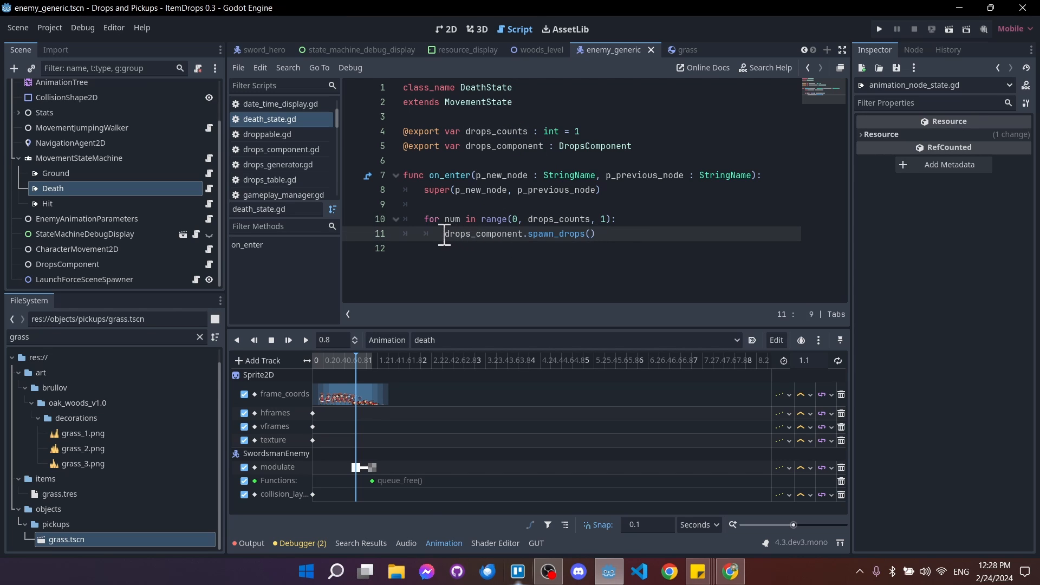
{"action": "left_click_drag", "start_coordinate": [444, 236], "coordinate": [622, 233]}
Rename drops_counts to drops_count in both the exported variable and the for loop's range, and save the script.
{"action": "double_click", "coordinate": [577, 131]}
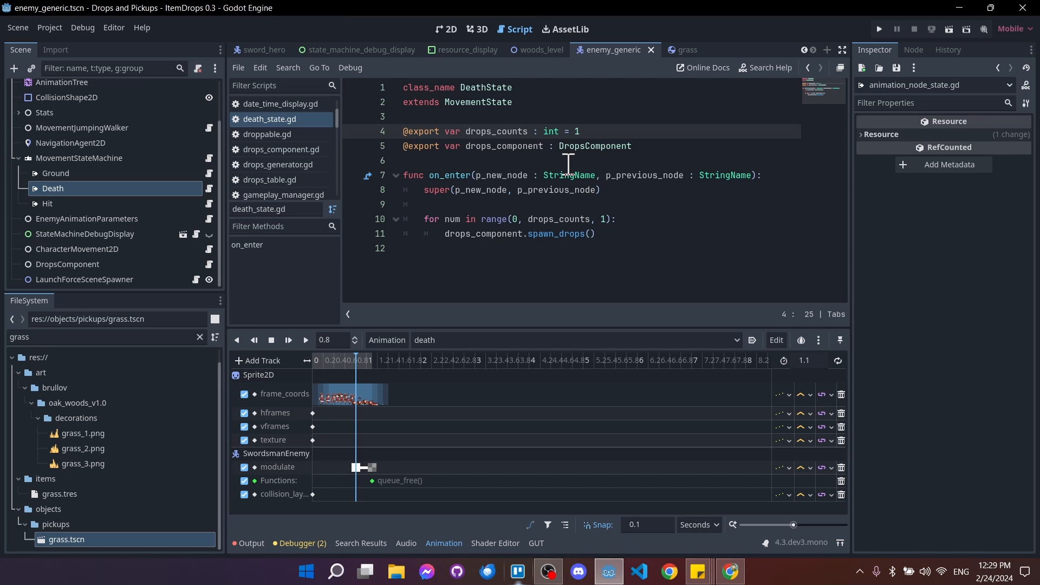
{"action": "left_click", "coordinate": [592, 219]}
{"action": "key", "text": "BackSpace"}
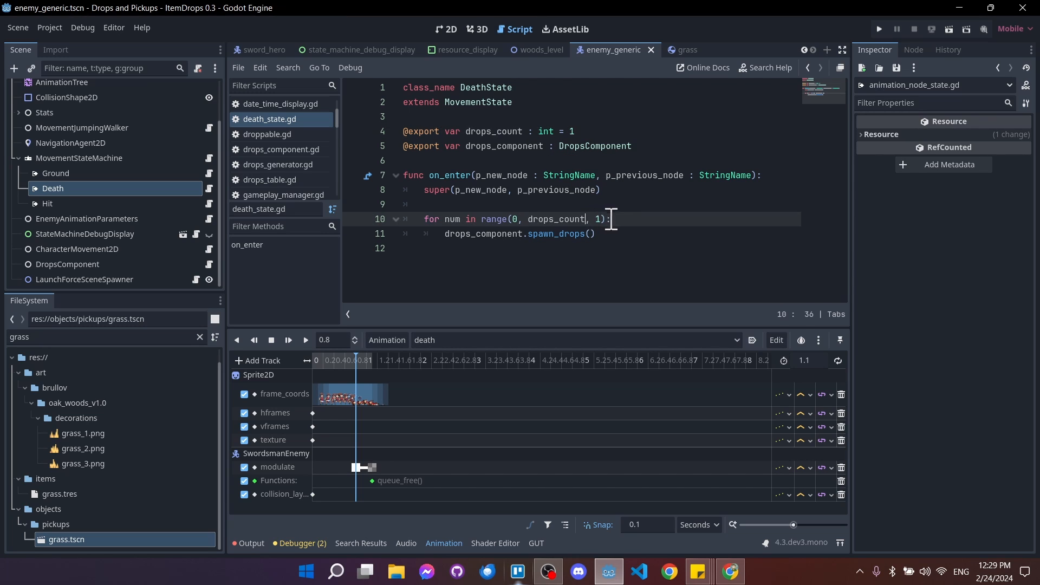
{"action": "left_click", "coordinate": [626, 235]}
{"action": "key", "text": "ctrl+s"}
{"action": "left_click", "coordinate": [683, 277]}
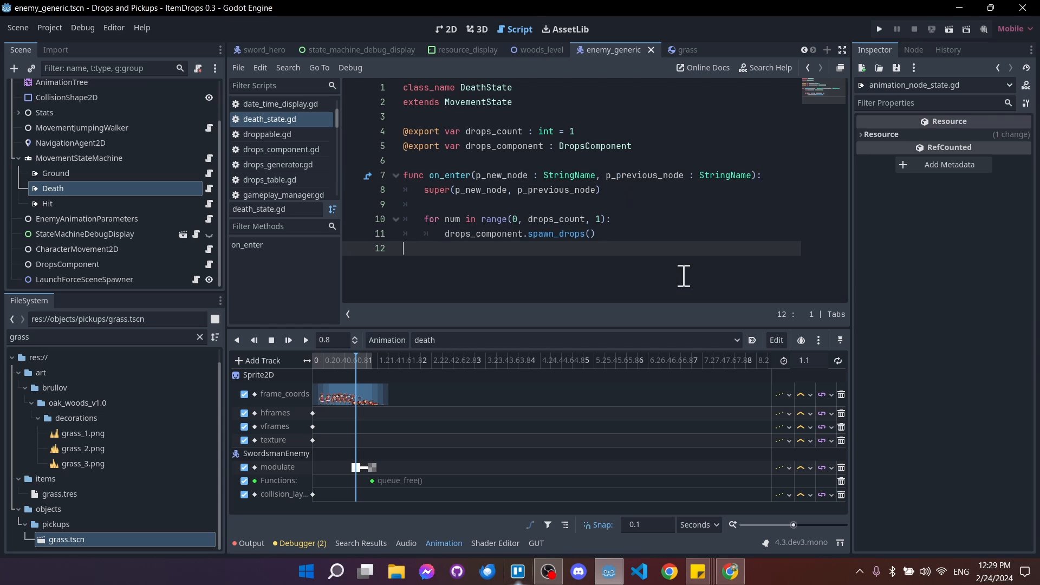
{"action": "left_click_drag", "start_coordinate": [586, 118], "coordinate": [622, 257]}
{"action": "left_click", "coordinate": [601, 92]}
{"action": "left_click_drag", "start_coordinate": [596, 117], "coordinate": [629, 304]}
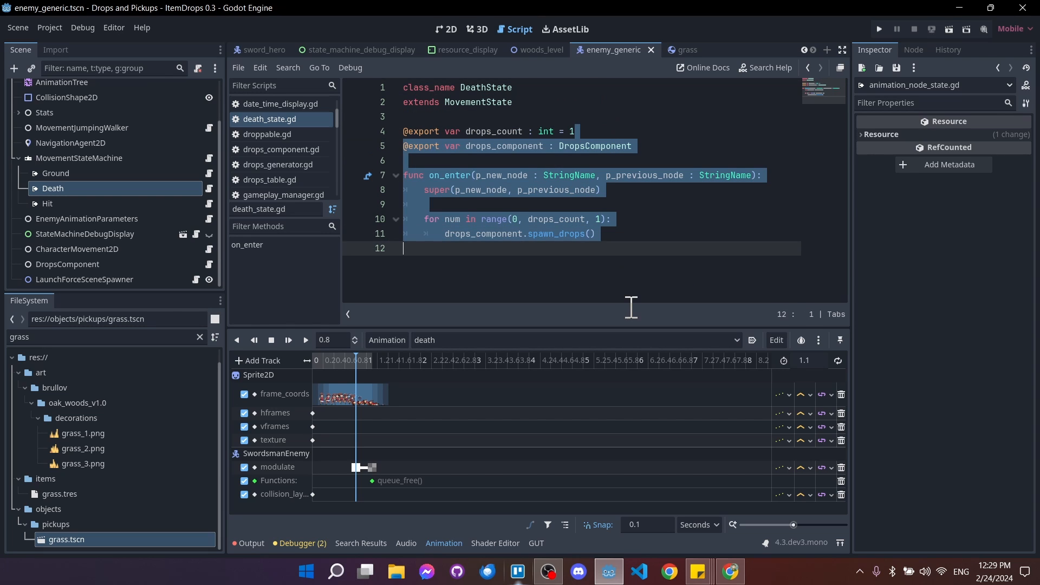
{"action": "left_click", "coordinate": [638, 218]}
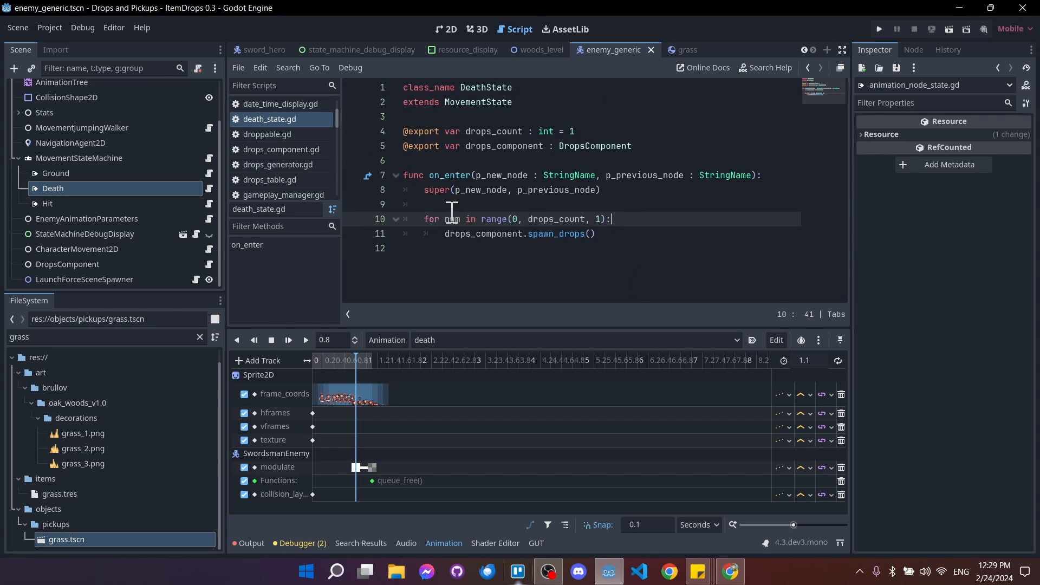
Assign DropsComponent to the Death node's Drops Component property, set Drops Count to 12, and save the enemy scene.
{"action": "left_click", "coordinate": [177, 190]}
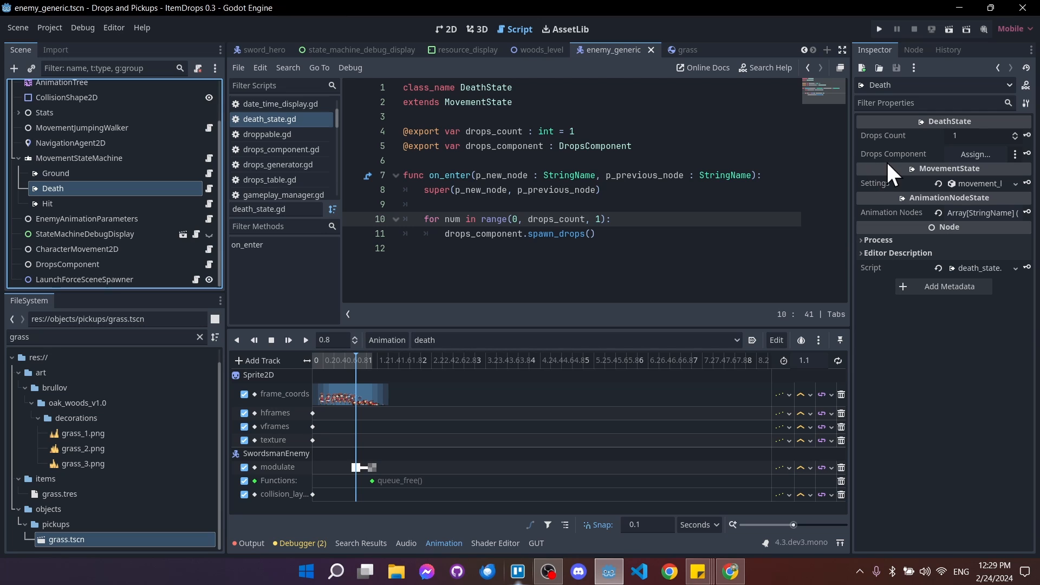
{"action": "left_click", "coordinate": [966, 157]}
{"action": "double_click", "coordinate": [539, 169]}
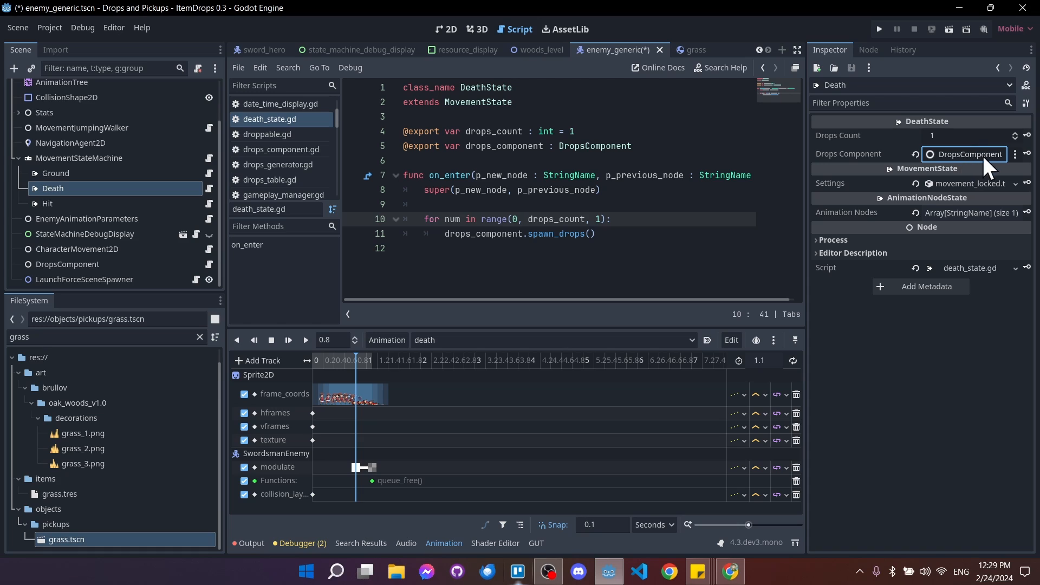
{"action": "left_click", "coordinate": [967, 137]}
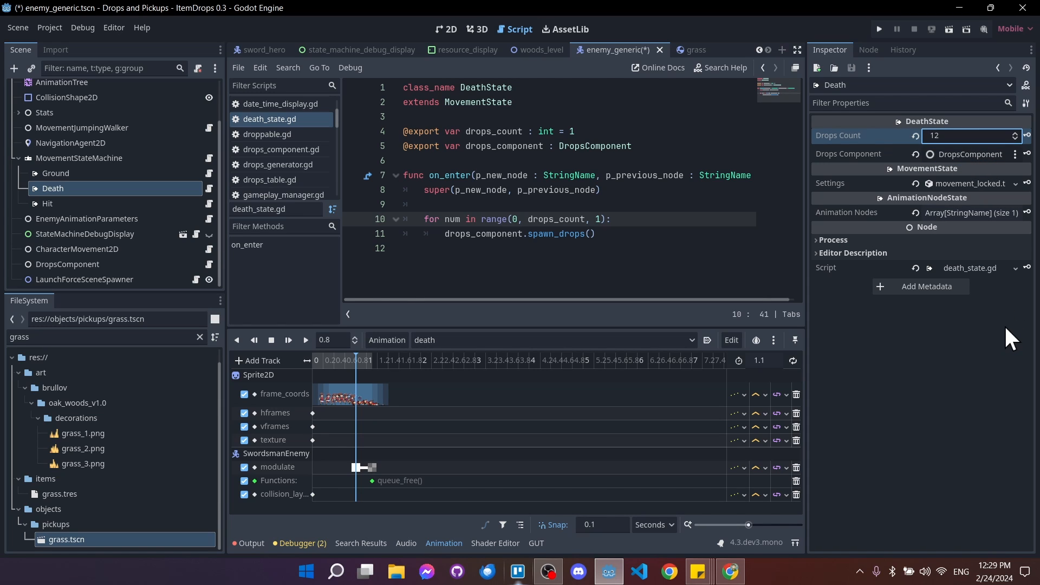
{"action": "key", "text": "ctrl+s"}
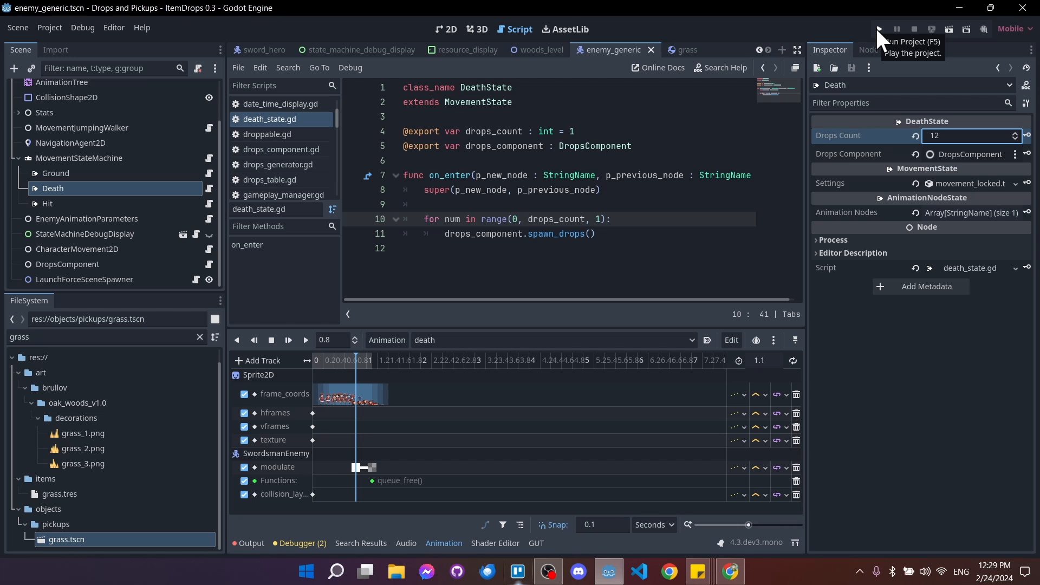
Run the project, walk the hero back and forth around the shop to examine the dropped grass pickups, and stop the game.
{"action": "left_click", "coordinate": [879, 29]}
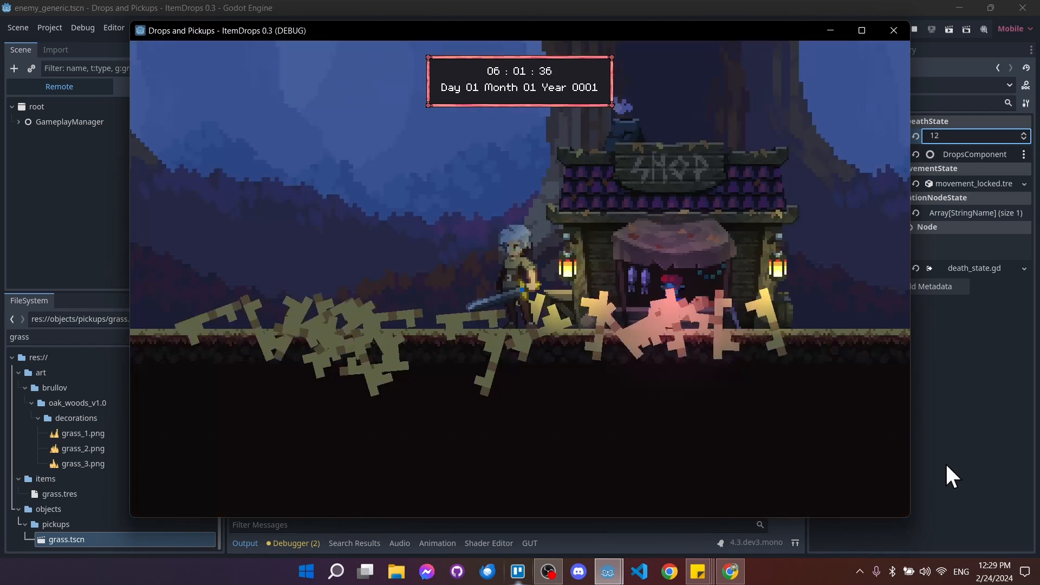
{"action": "key", "text": "a"}
{"action": "key", "text": "d"}
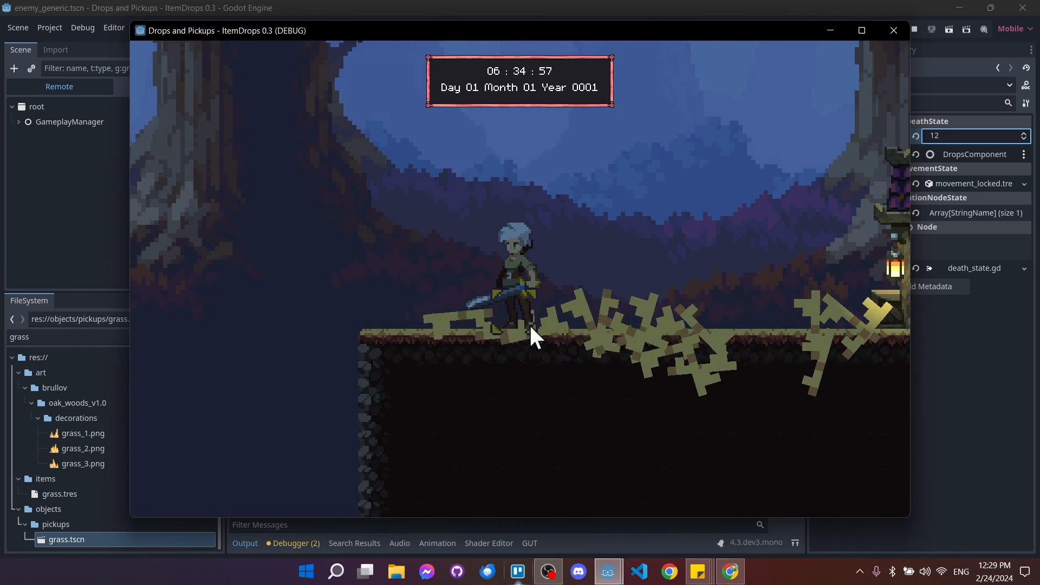
{"action": "key", "text": "d"}
{"action": "key", "text": "d"}
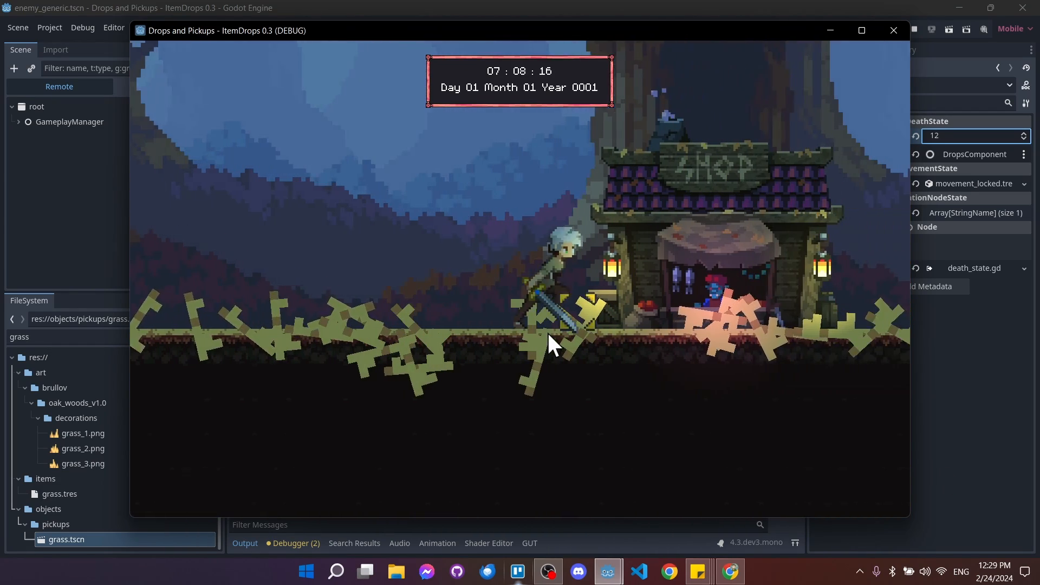
{"action": "key", "text": "d"}
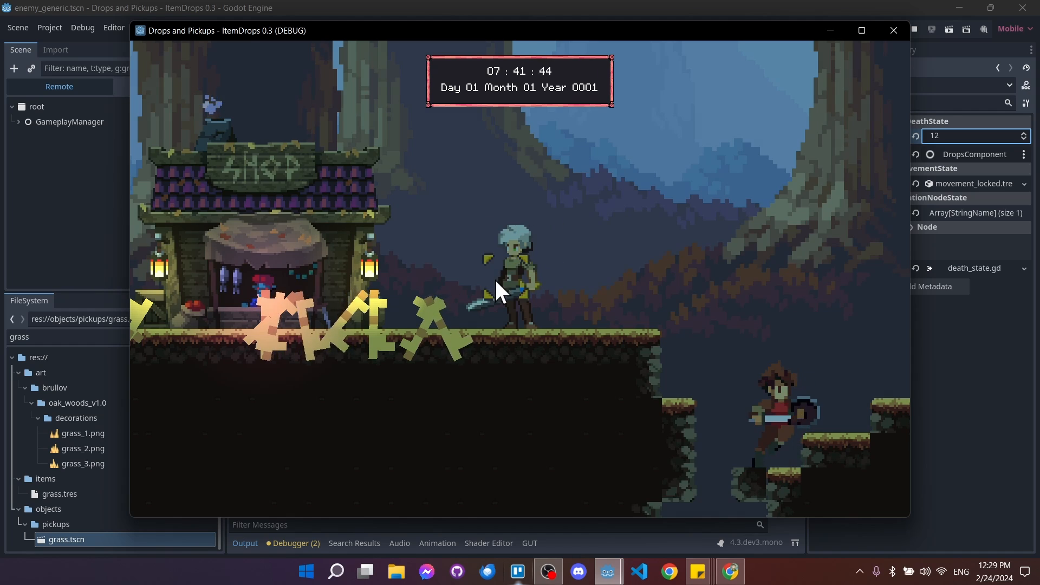
{"action": "key", "text": "a"}
{"action": "key", "text": "d"}
{"action": "key", "text": "a"}
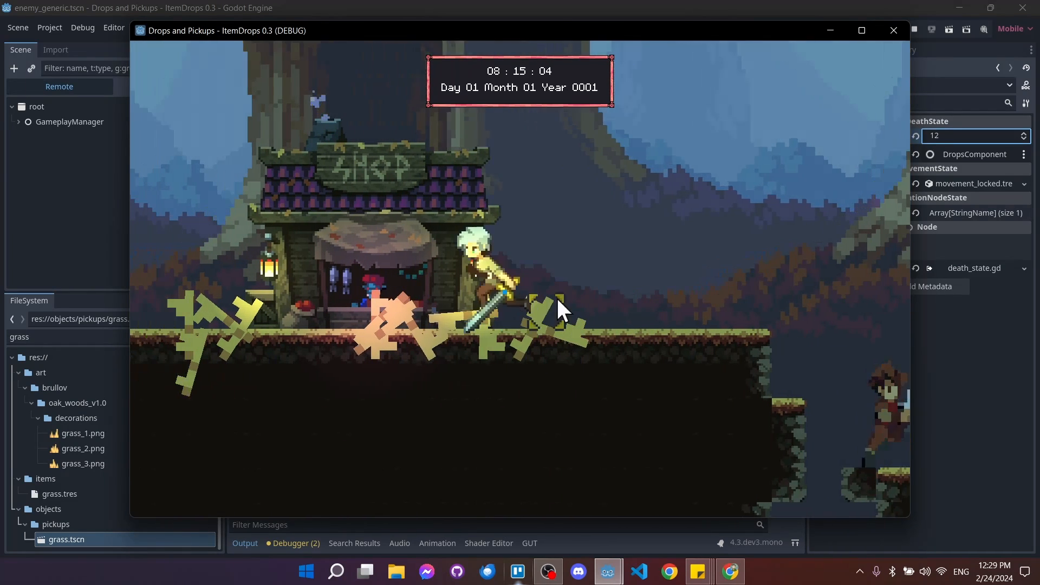
{"action": "key", "text": "a"}
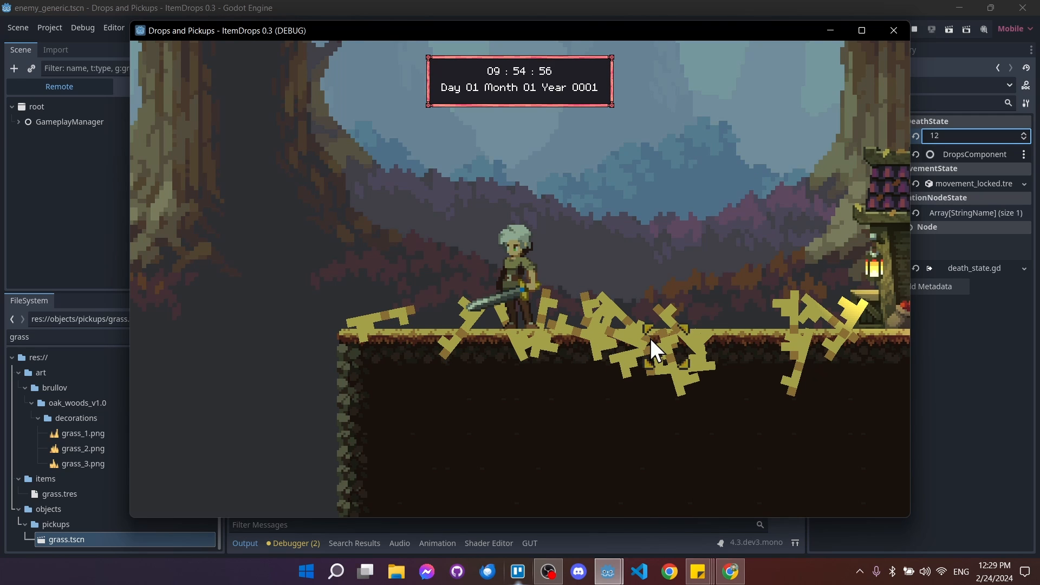
{"action": "key", "text": "d"}
{"action": "key", "text": "a"}
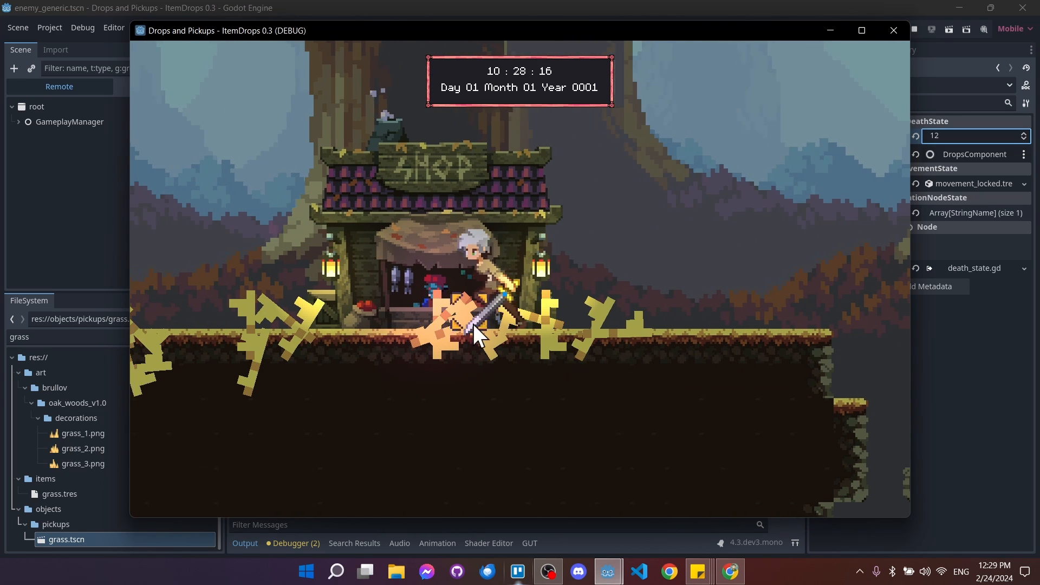
{"action": "key", "text": "a"}
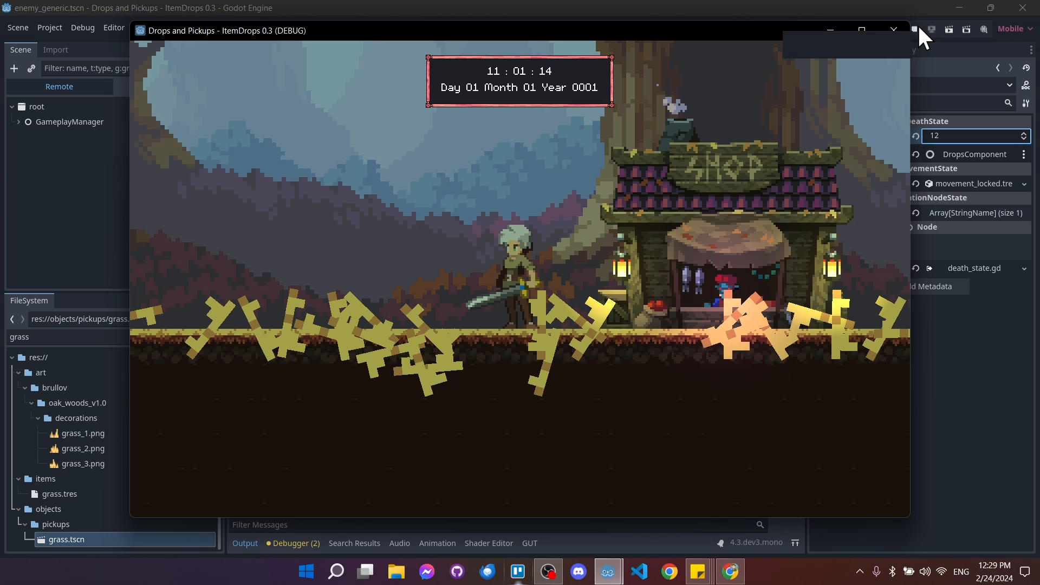
{"action": "left_click", "coordinate": [917, 27]}
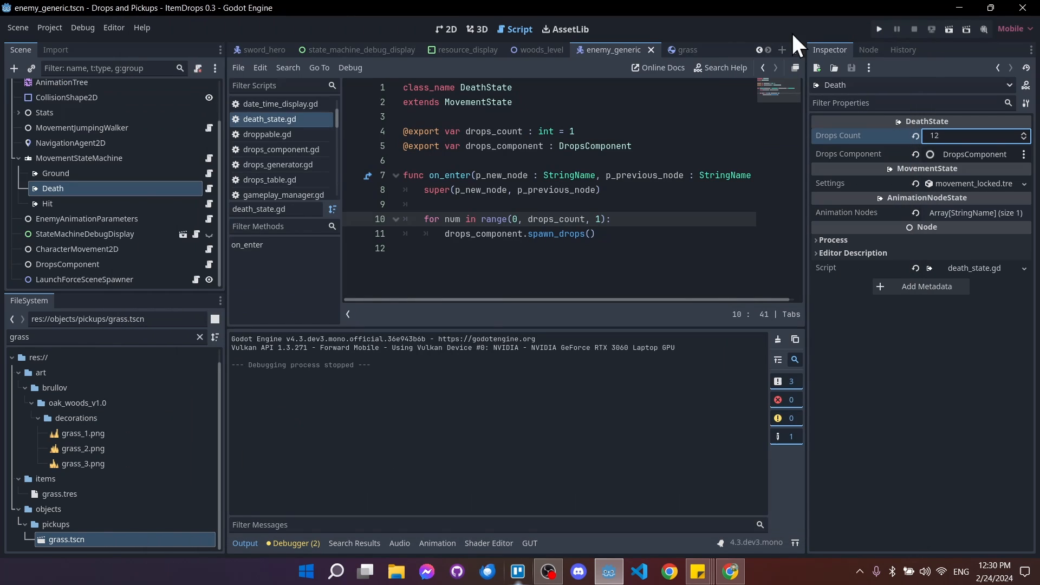
Set the Sprite2D scale in the grass scene to 2 on both axes and show the sprite in the 2D editor.
{"action": "left_click", "coordinate": [682, 50]}
{"action": "left_click", "coordinate": [957, 289]}
{"action": "type", "text": "2"}
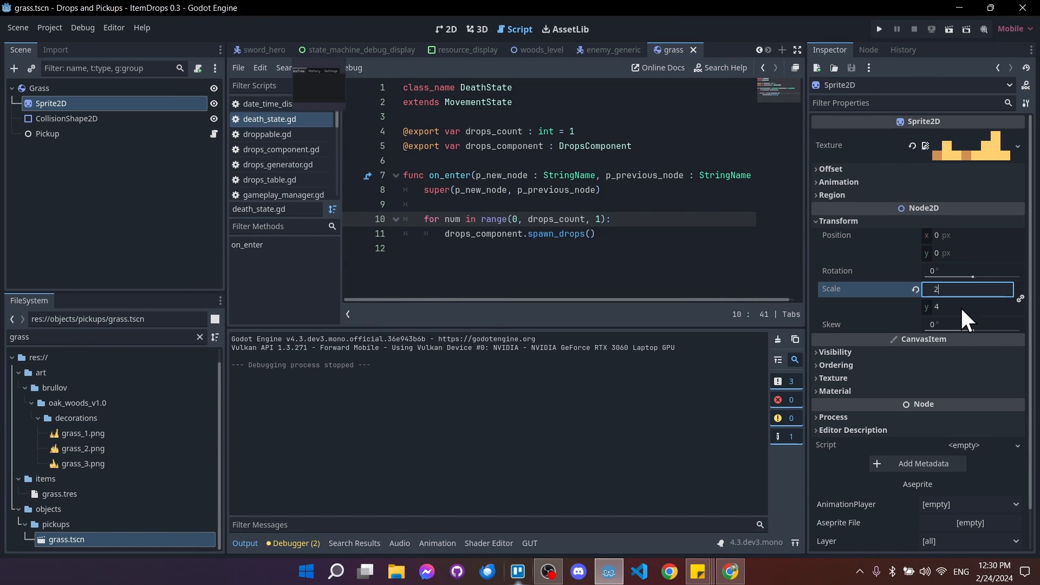
{"action": "key", "text": "Return"}
{"action": "left_click", "coordinate": [448, 30]}
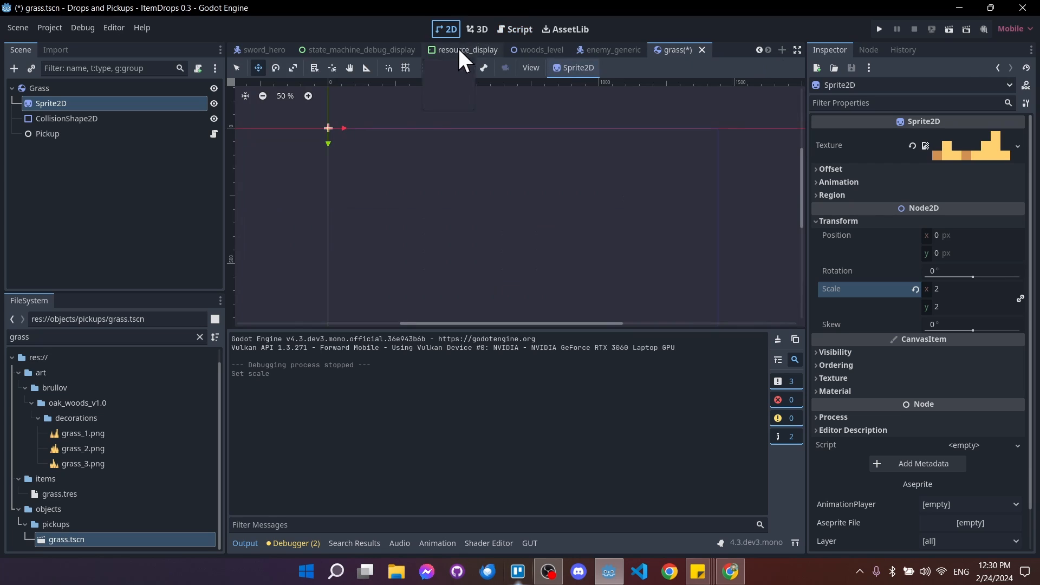
{"action": "scroll", "coordinate": [330, 126], "scroll_direction": "up", "scroll_amount": 9}
{"action": "middle_click_drag", "start_coordinate": [282, 132], "coordinate": [435, 177]}
{"action": "scroll", "coordinate": [435, 178], "scroll_direction": "up", "scroll_amount": 5}
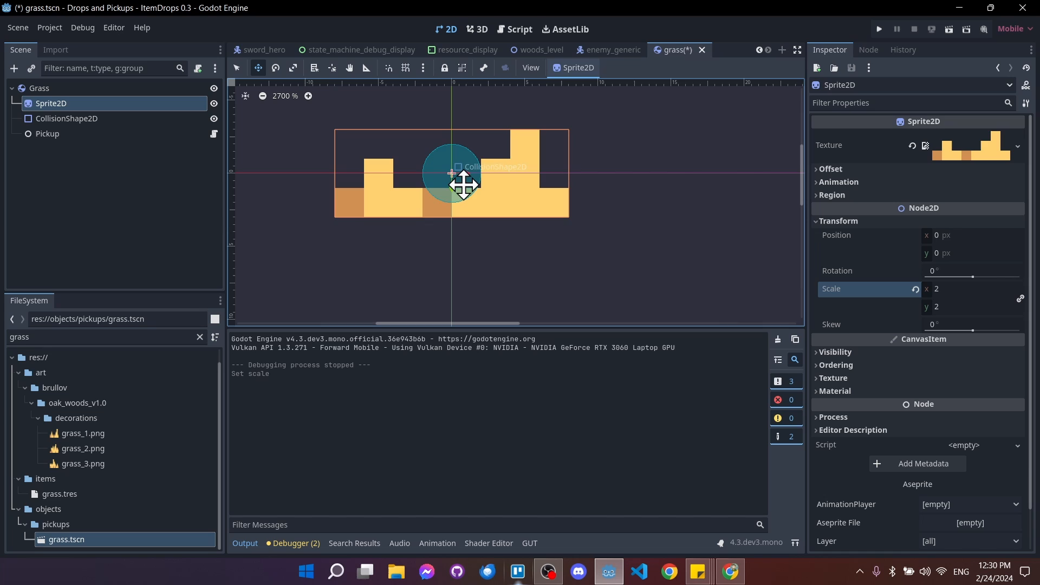
Try radii of 4 px and 3 px for the circular CollisionShape2D of the grass pickup.
{"action": "left_click", "coordinate": [90, 120]}
{"action": "left_click", "coordinate": [974, 156]}
{"action": "type", "text": "4"}
{"action": "key", "text": "Tab"}
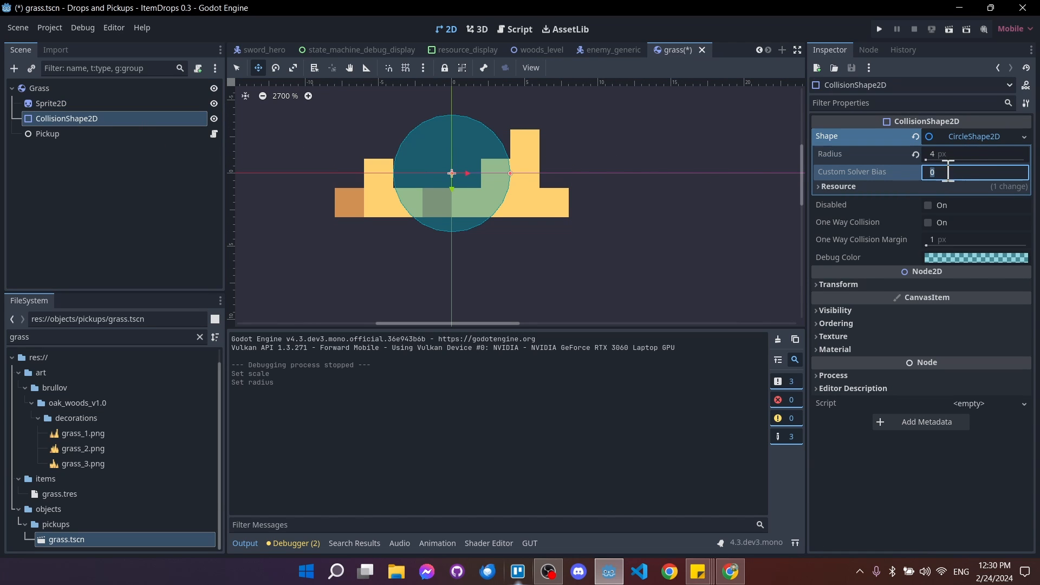
{"action": "left_click", "coordinate": [961, 160]}
{"action": "type", "text": "3"}
{"action": "key", "text": "Tab"}
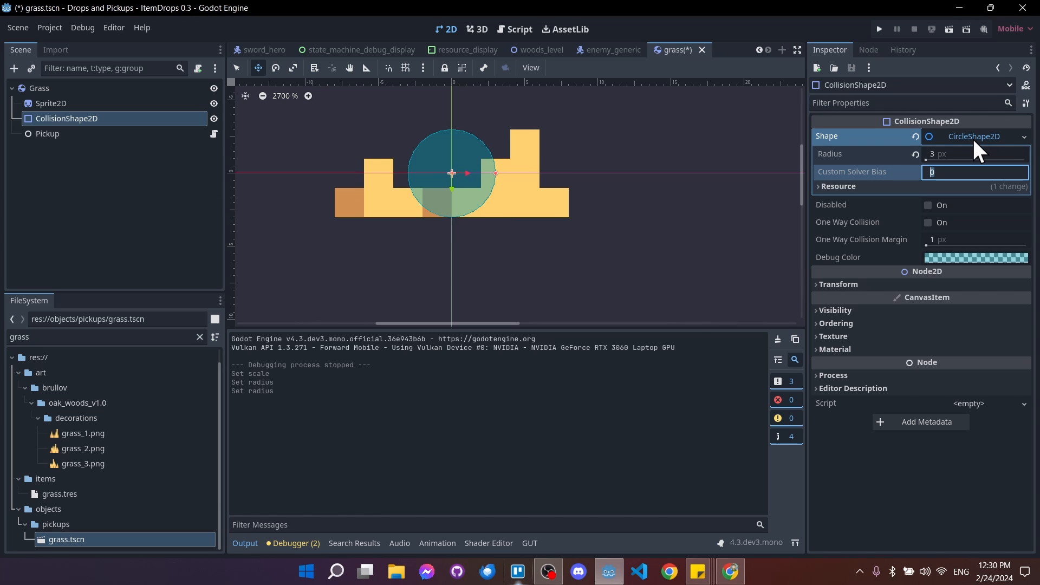
Change the grass collision shape to a RectangleShape2D, resize it to about 16 by 4 px over the sprite's lower part, and save.
{"action": "left_click", "coordinate": [1024, 136]}
{"action": "left_click", "coordinate": [980, 214]}
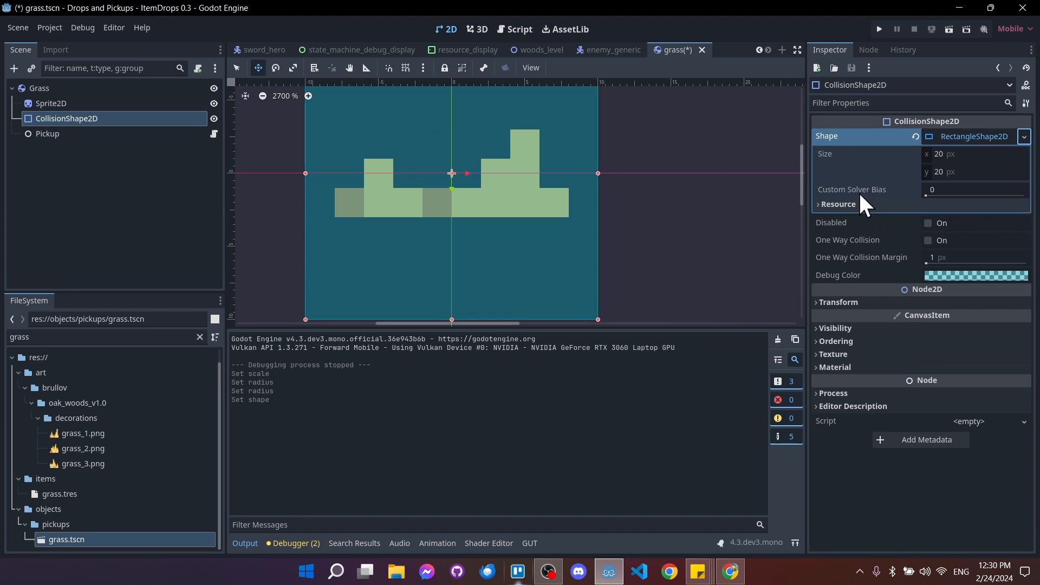
{"action": "scroll", "coordinate": [503, 255], "scroll_direction": "down", "scroll_amount": 1}
{"action": "key", "text": "q"}
{"action": "left_click_drag", "start_coordinate": [455, 313], "coordinate": [455, 222]}
{"action": "scroll", "coordinate": [411, 179], "scroll_direction": "down", "scroll_amount": 1}
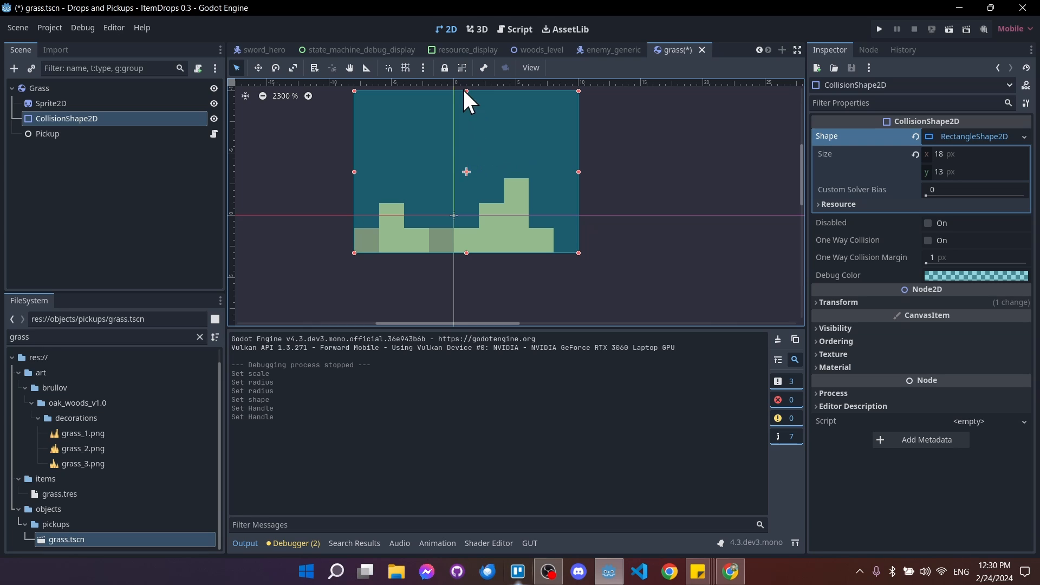
{"action": "left_click_drag", "start_coordinate": [466, 90], "coordinate": [458, 202]}
{"action": "key", "text": "ctrl+s"}
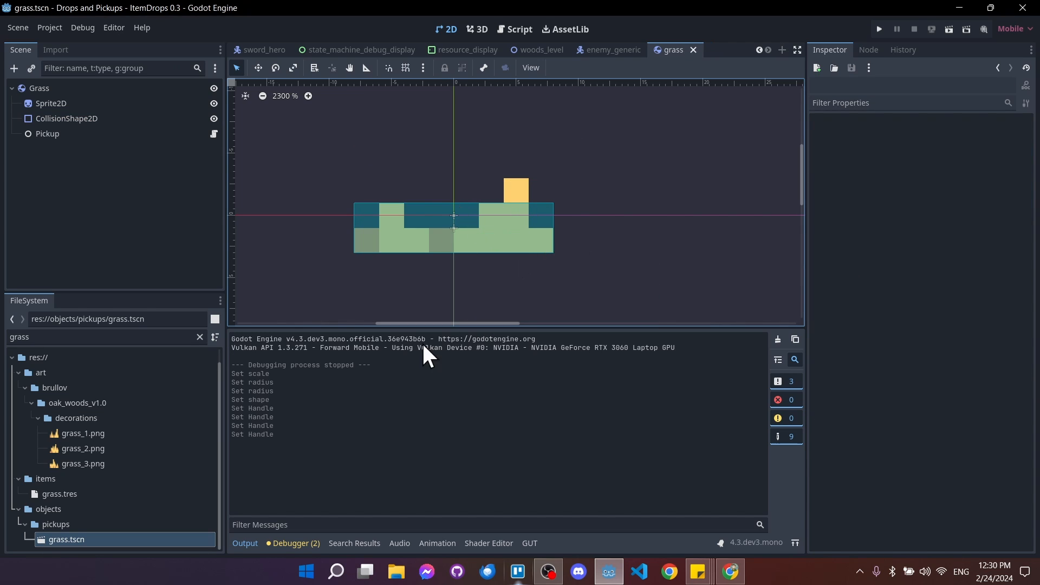
Run the project, attack the enemy, walk the hero back and forth by the shop to examine the grass drops, and stop the game.
{"action": "left_click", "coordinate": [879, 29]}
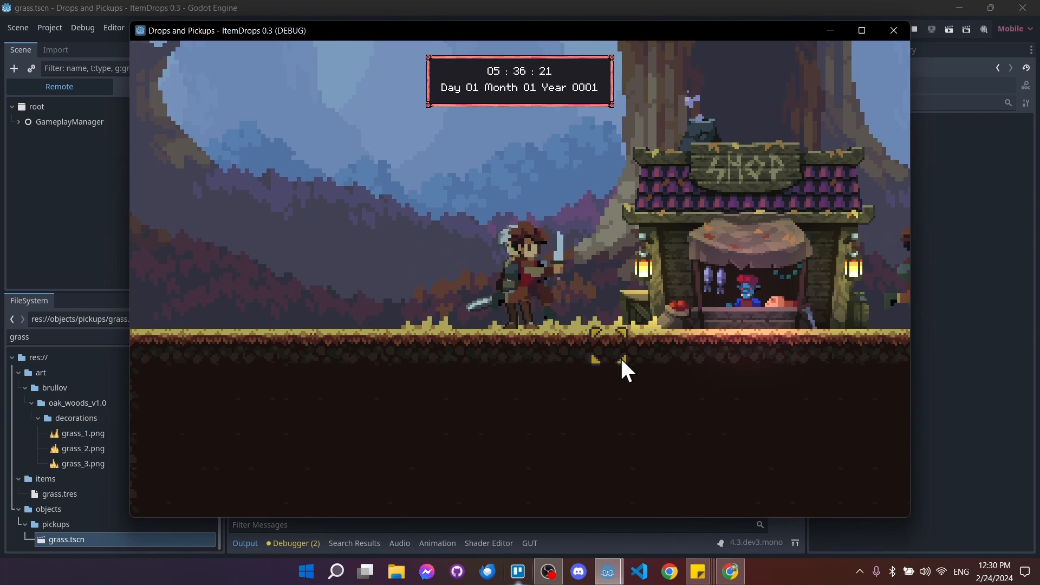
{"action": "left_click", "coordinate": [619, 357]}
{"action": "left_click", "coordinate": [620, 357]}
{"action": "key", "text": "d"}
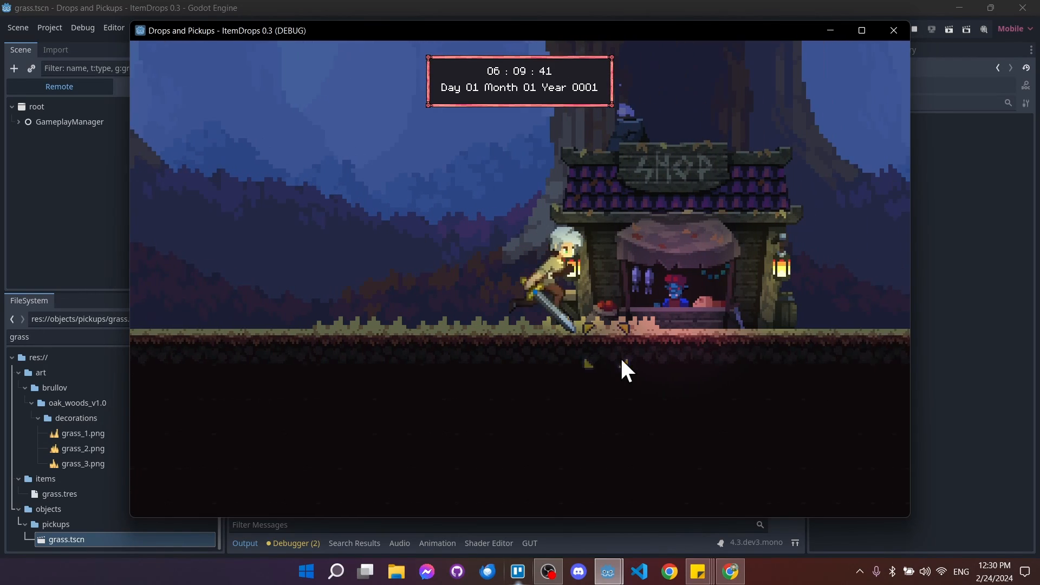
{"action": "key", "text": "a"}
{"action": "key", "text": "d"}
{"action": "key", "text": "a"}
{"action": "key", "text": "d"}
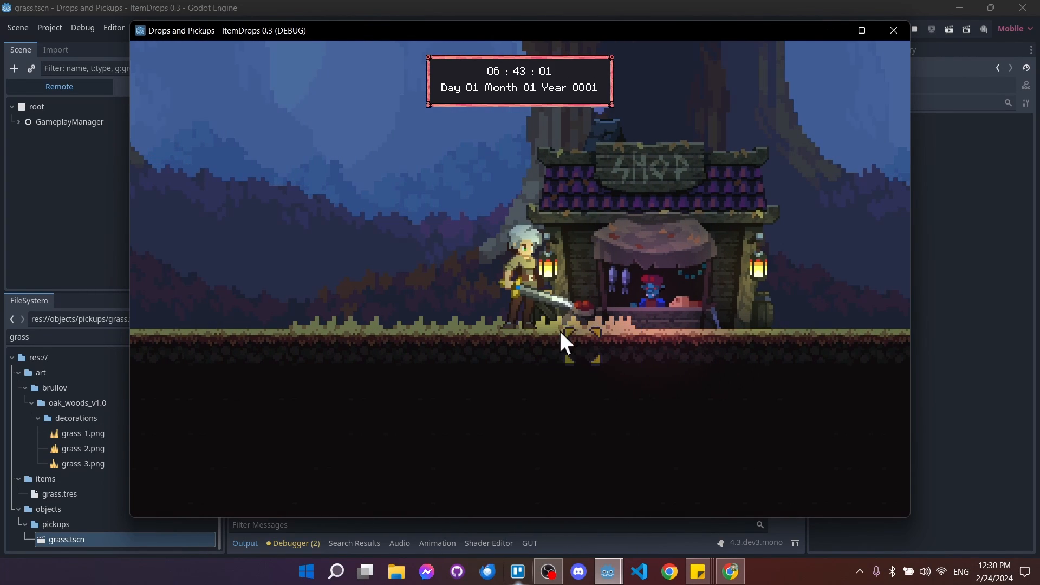
{"action": "key", "text": "a"}
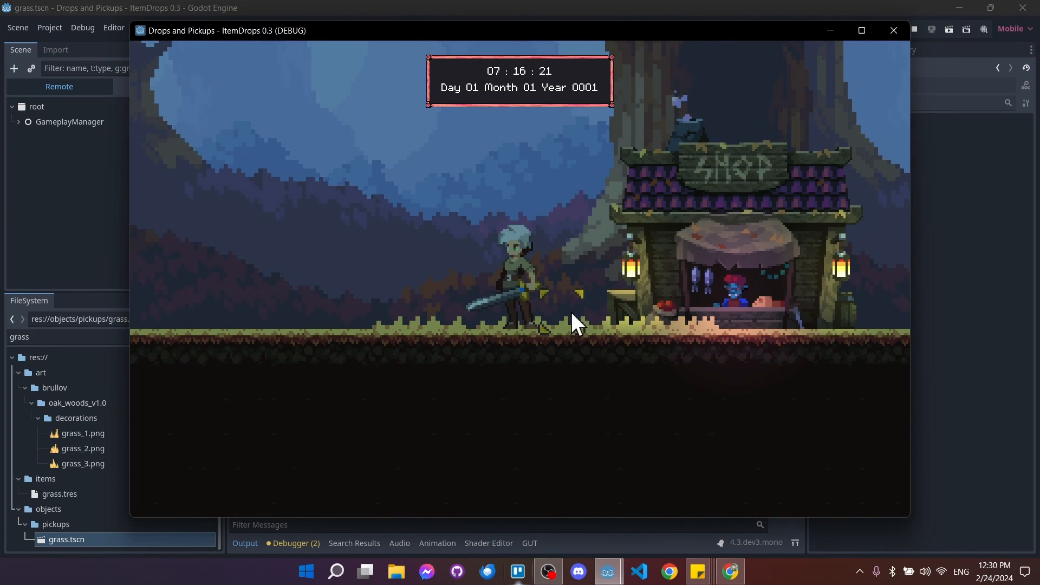
{"action": "key", "text": "d"}
{"action": "key", "text": "a"}
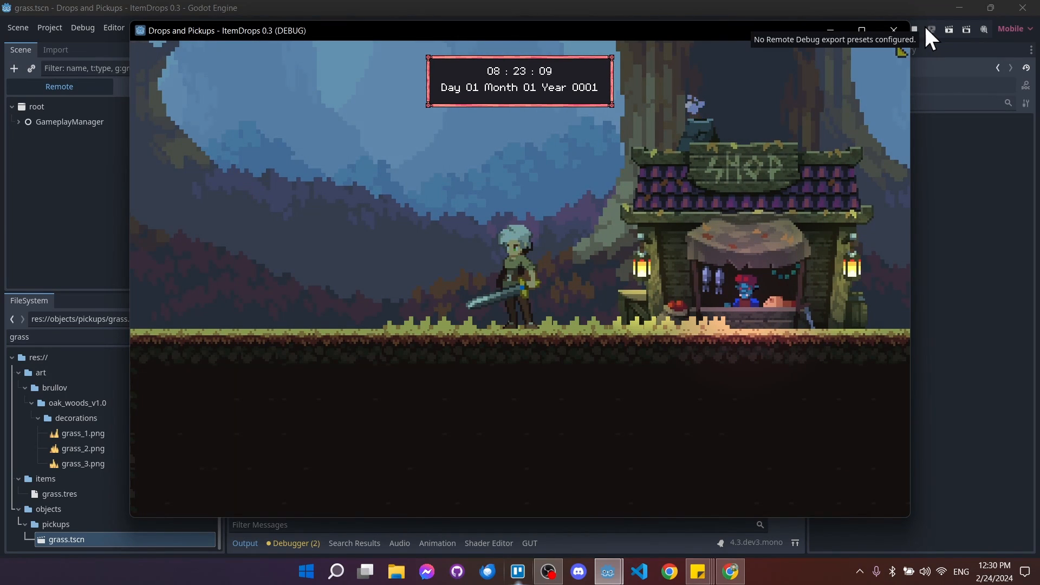
{"action": "left_click", "coordinate": [915, 29]}
Change the grass collision shape back to a CircleShape2D with a 3 px radius, positioned at (0, 0).
{"action": "left_click", "coordinate": [64, 119]}
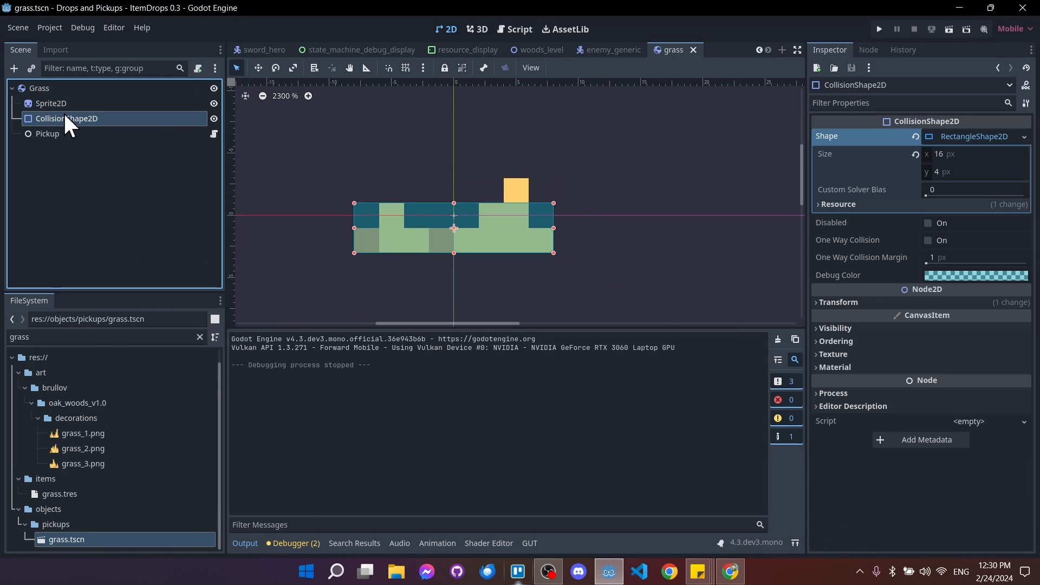
{"action": "left_click", "coordinate": [1025, 136]}
{"action": "left_click", "coordinate": [938, 166]}
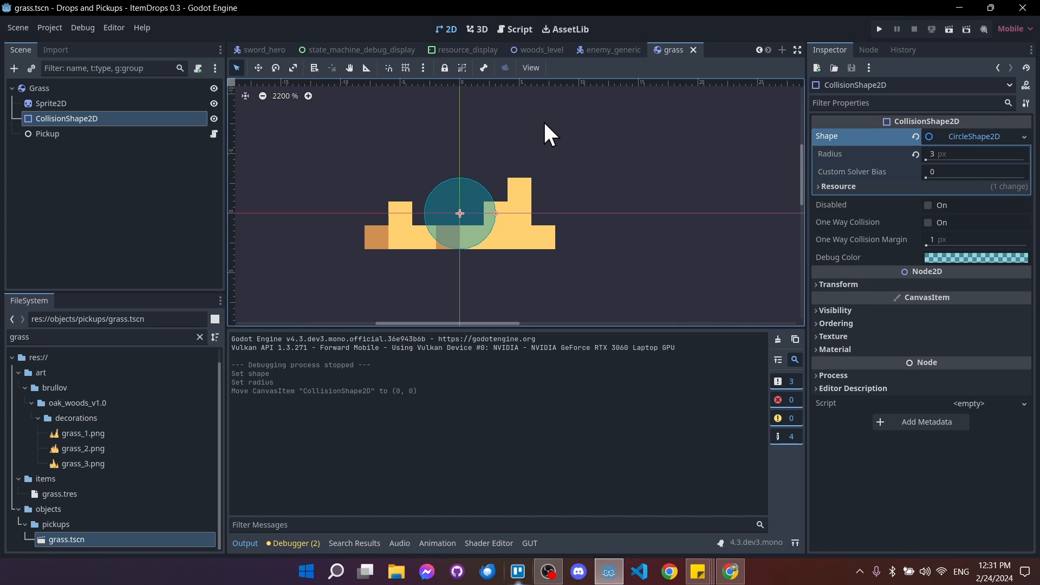
Run the project, attack the enemies near the shop, and move the hero past the dropped grass pickups.
{"action": "key", "text": "F5"}
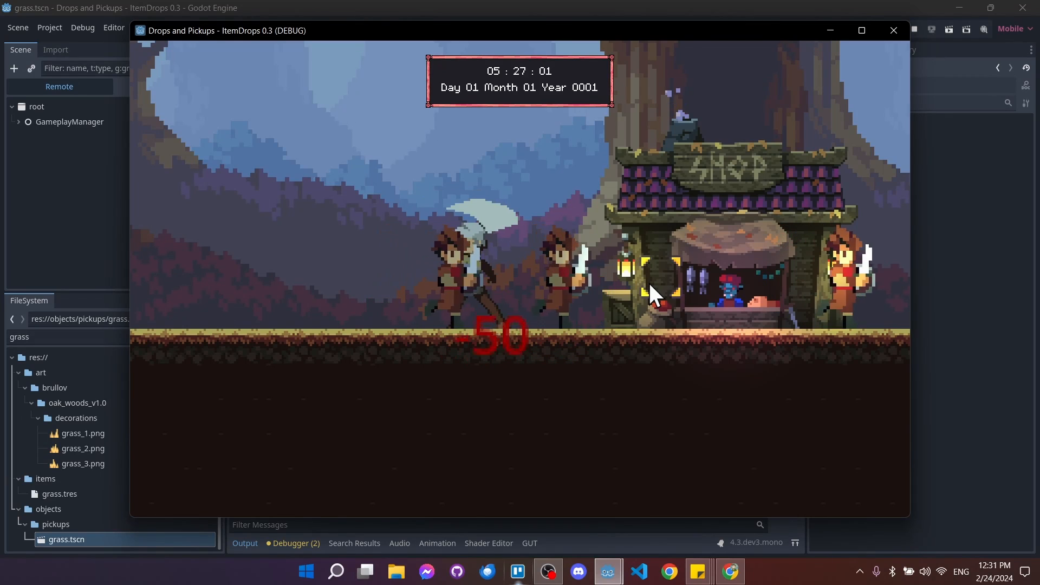
{"action": "left_click", "coordinate": [648, 281]}
{"action": "key", "text": "a"}
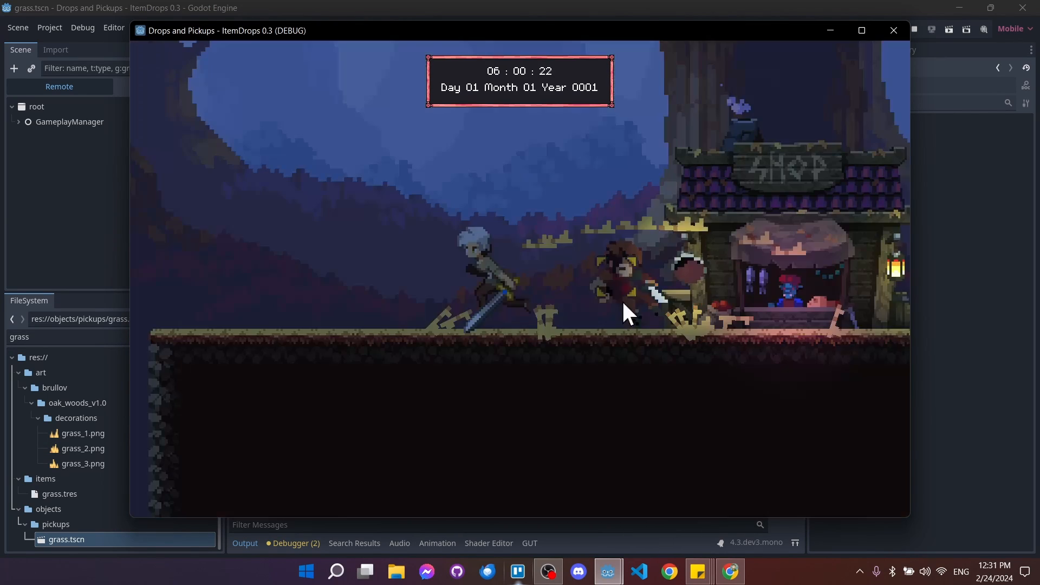
{"action": "key", "text": "d"}
{"action": "key", "text": "d"}
{"action": "key", "text": "d"}
{"action": "key", "text": "d"}
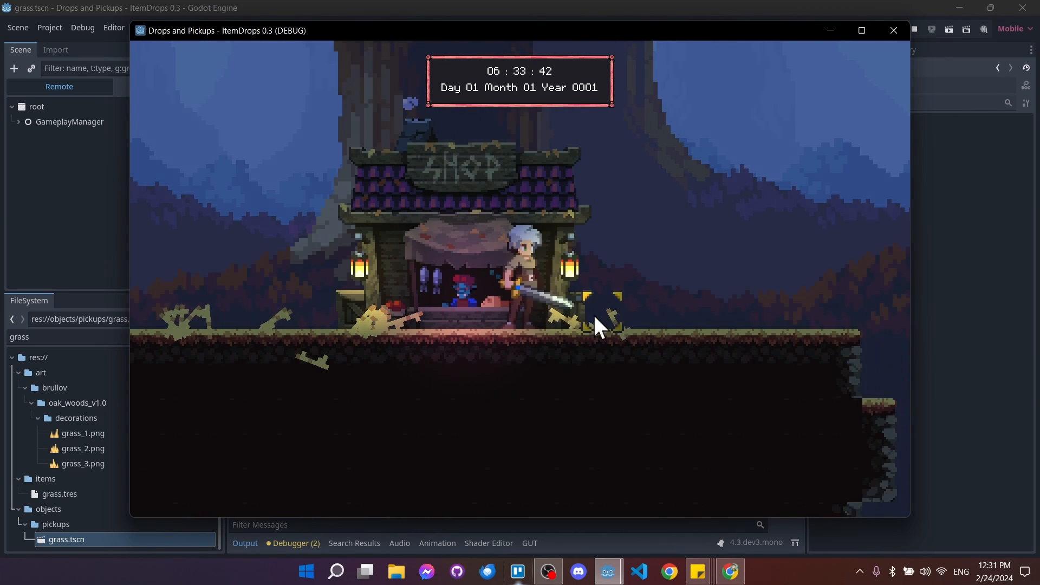
Walk the hero back and forth along the ledge to examine how the circular-collision grass pickups rest, and stop the game.
{"action": "key", "text": "a"}
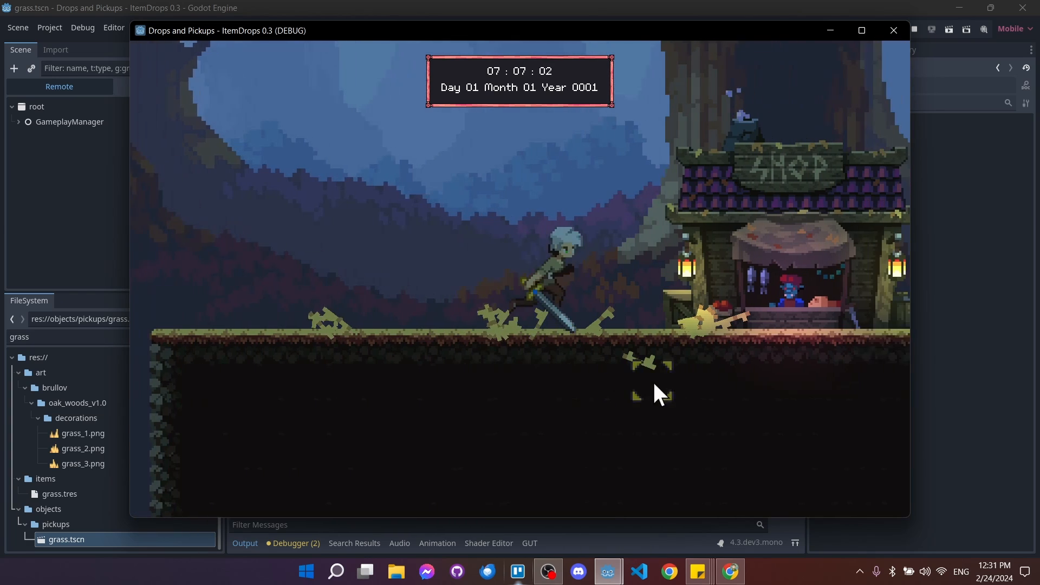
{"action": "key", "text": "a"}
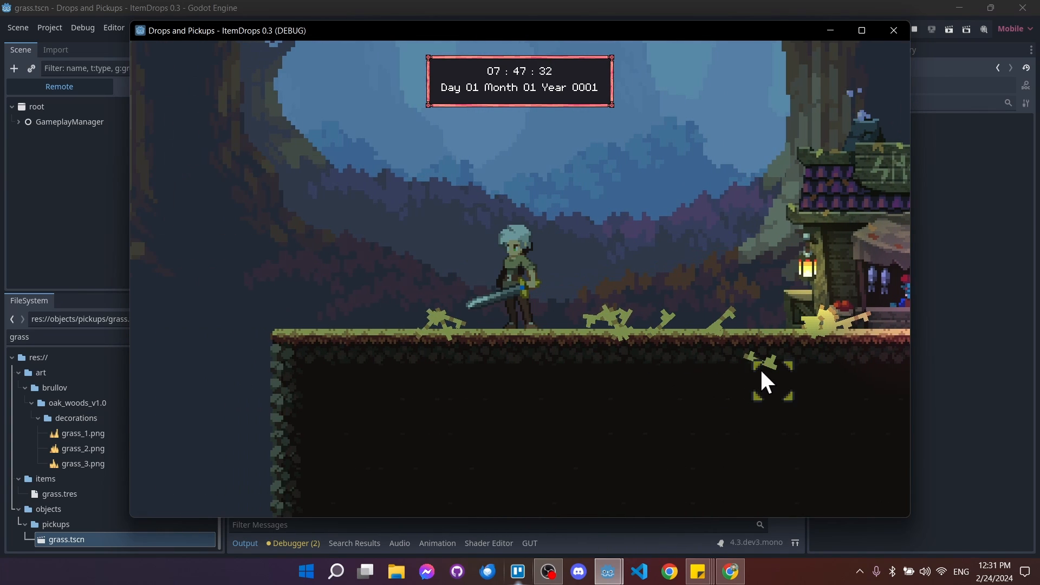
{"action": "key", "text": "d"}
{"action": "key", "text": "a"}
{"action": "key", "text": "d"}
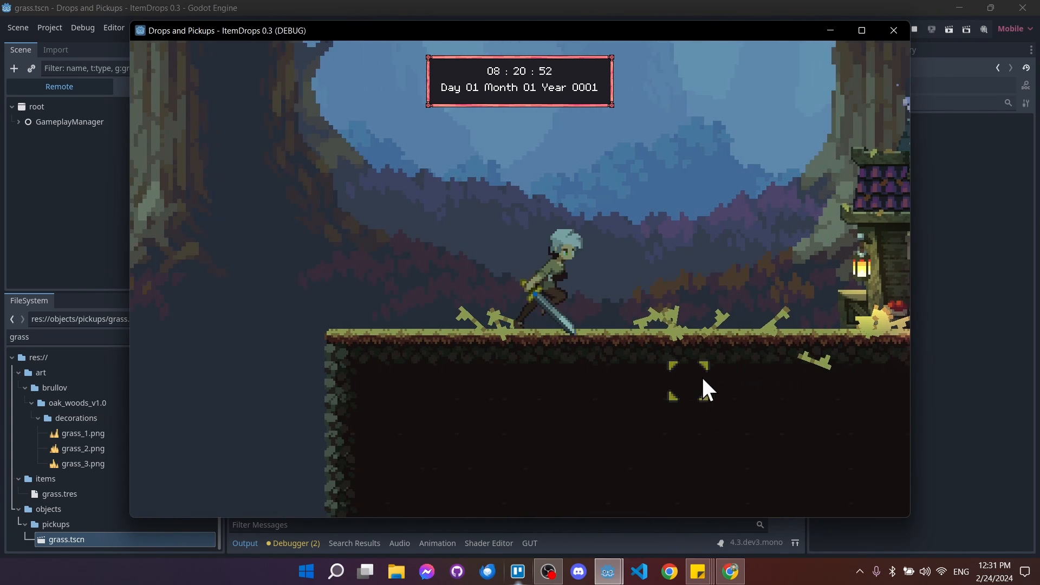
{"action": "key", "text": "d"}
{"action": "key", "text": "a"}
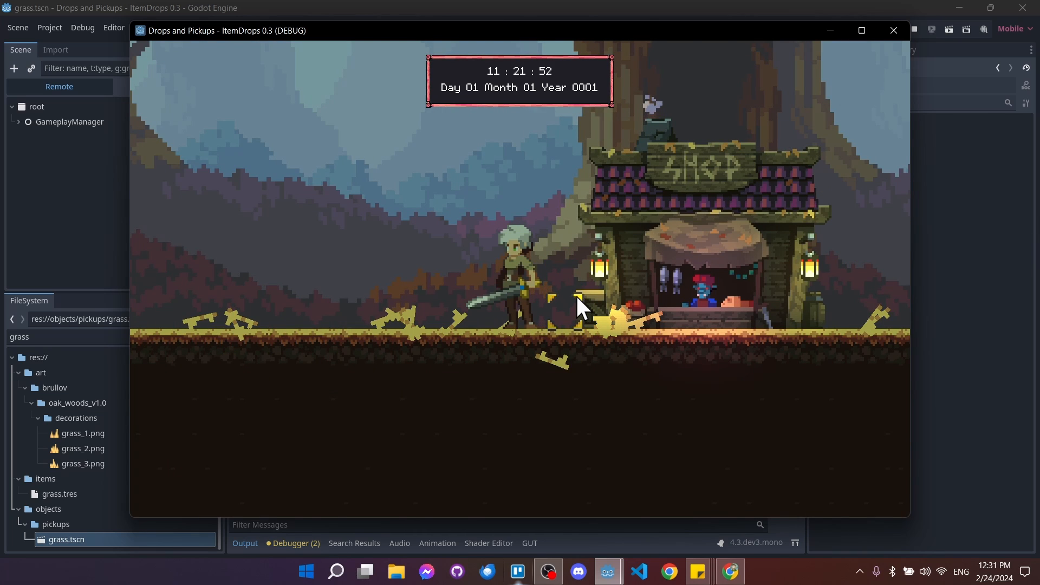
{"action": "left_click", "coordinate": [915, 29]}
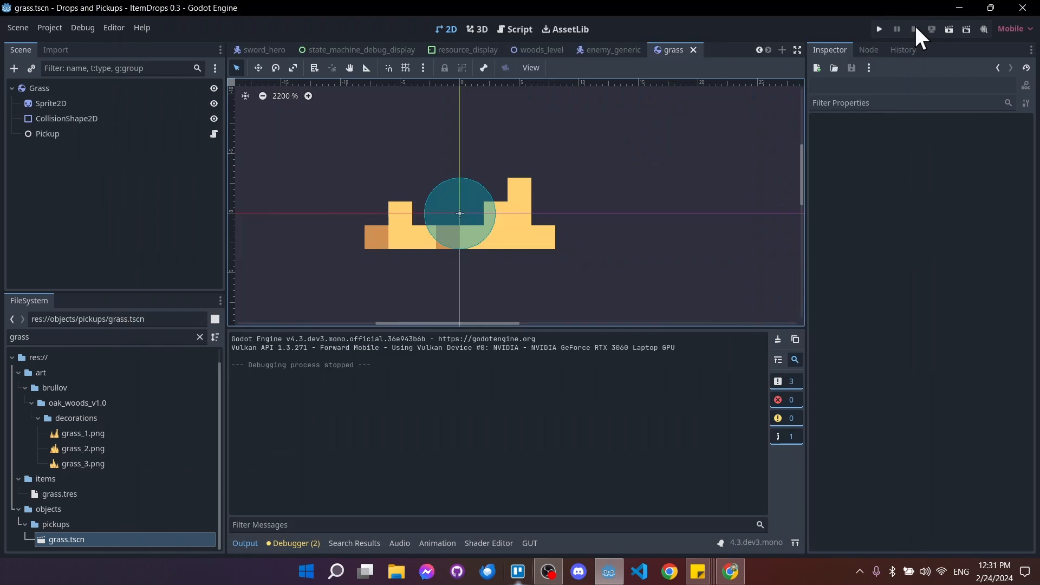
Open the sword_hero scene, enlarge its node tree, and add a PickupsCollector node under SwordHero.
{"action": "left_click", "coordinate": [261, 46]}
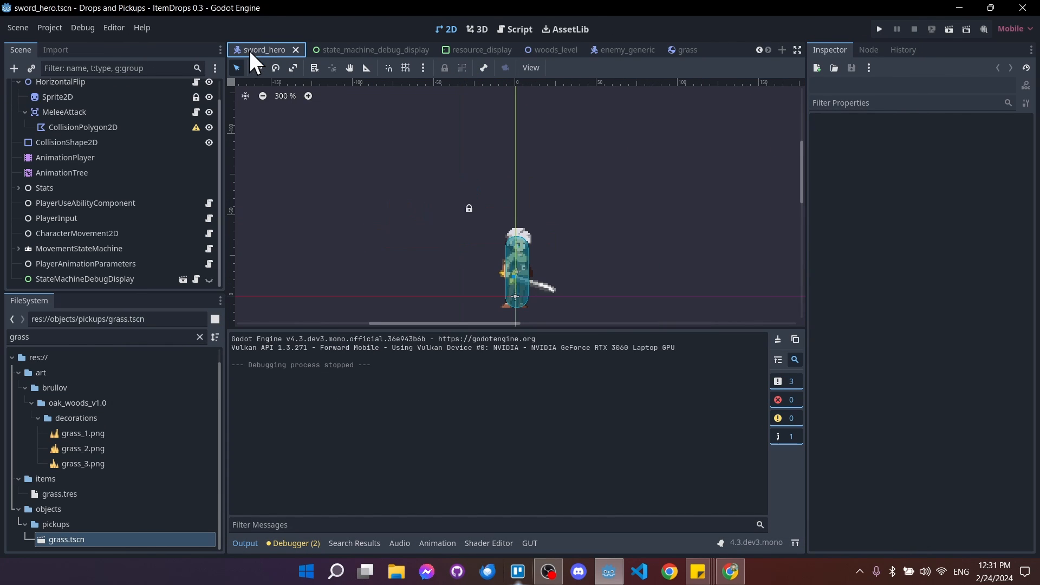
{"action": "left_click_drag", "start_coordinate": [156, 293], "coordinate": [195, 422]}
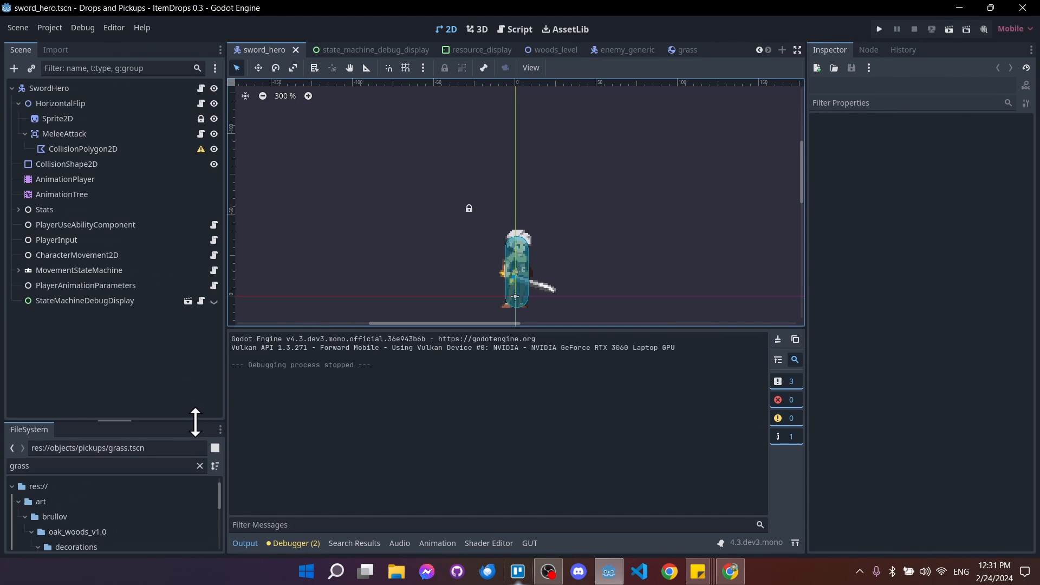
{"action": "right_click", "coordinate": [84, 88]}
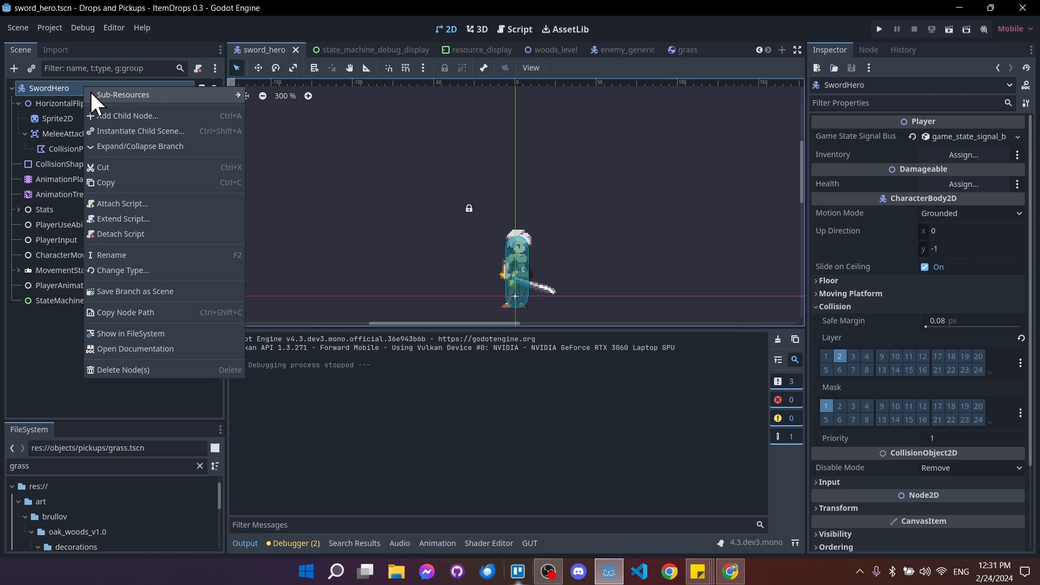
{"action": "left_click", "coordinate": [123, 118]}
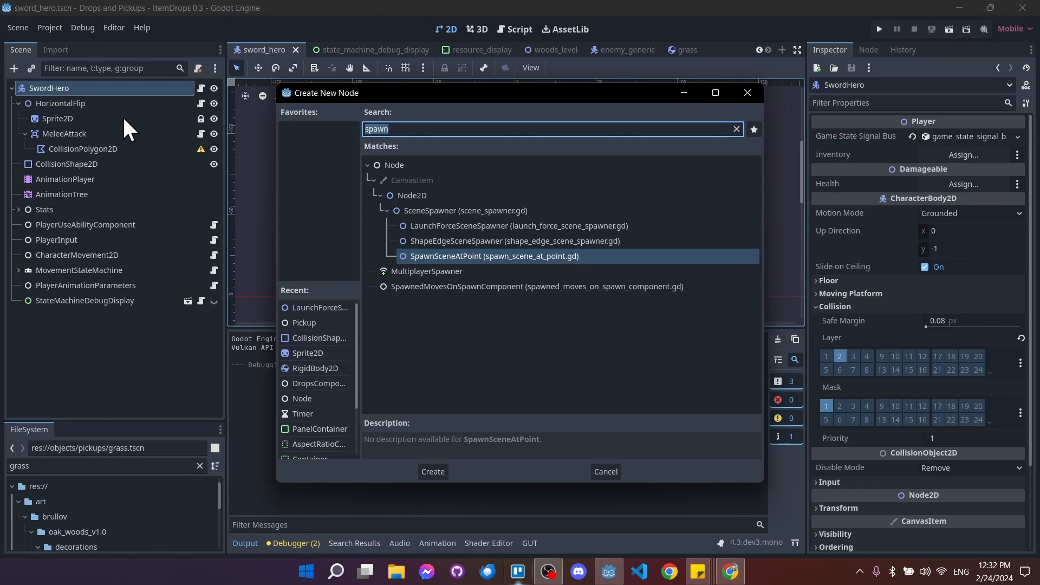
{"action": "type", "text": "pickup"}
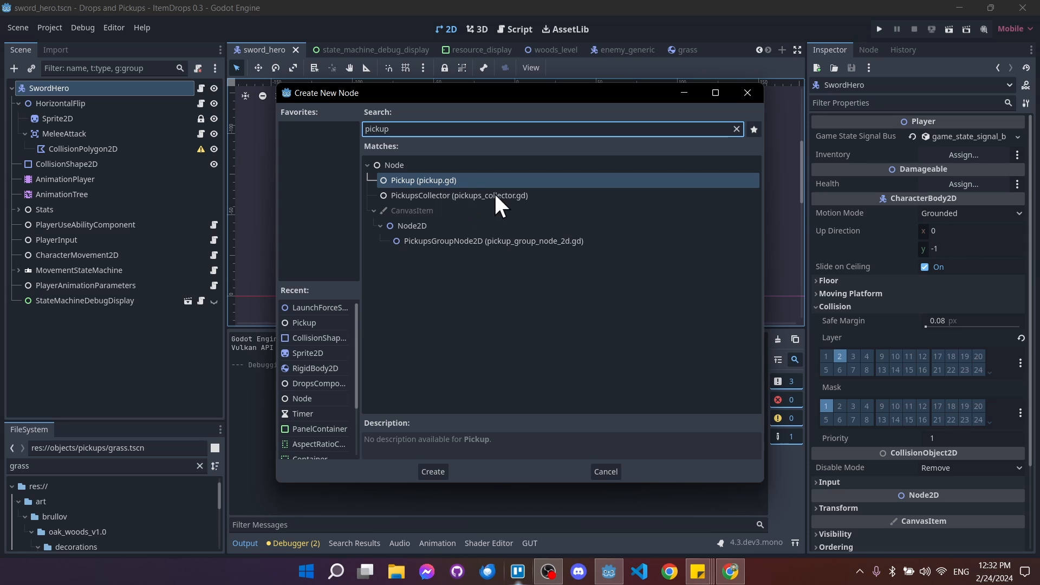
{"action": "double_click", "coordinate": [463, 194]}
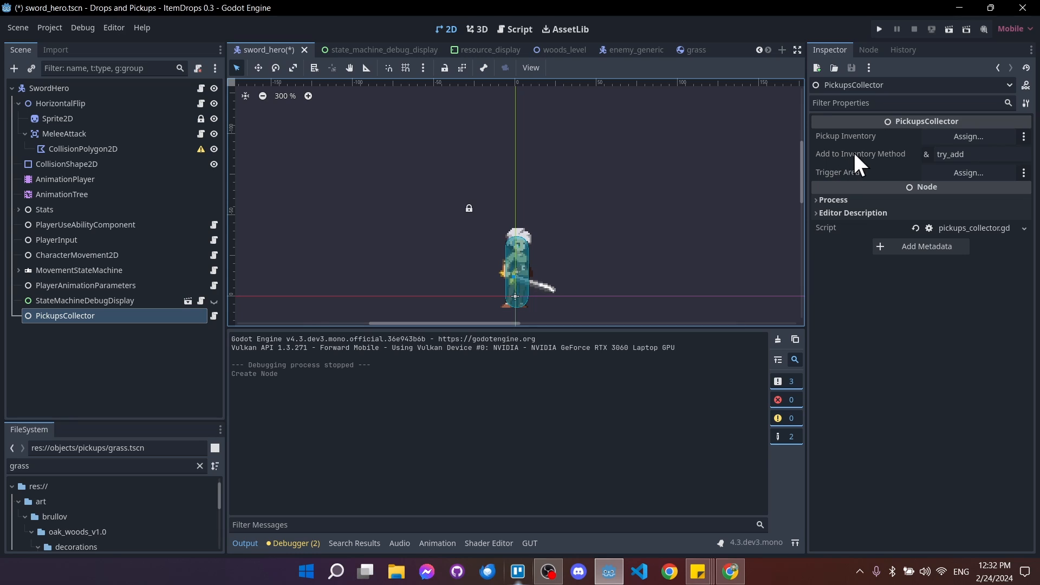
{"action": "left_click", "coordinate": [966, 154]}
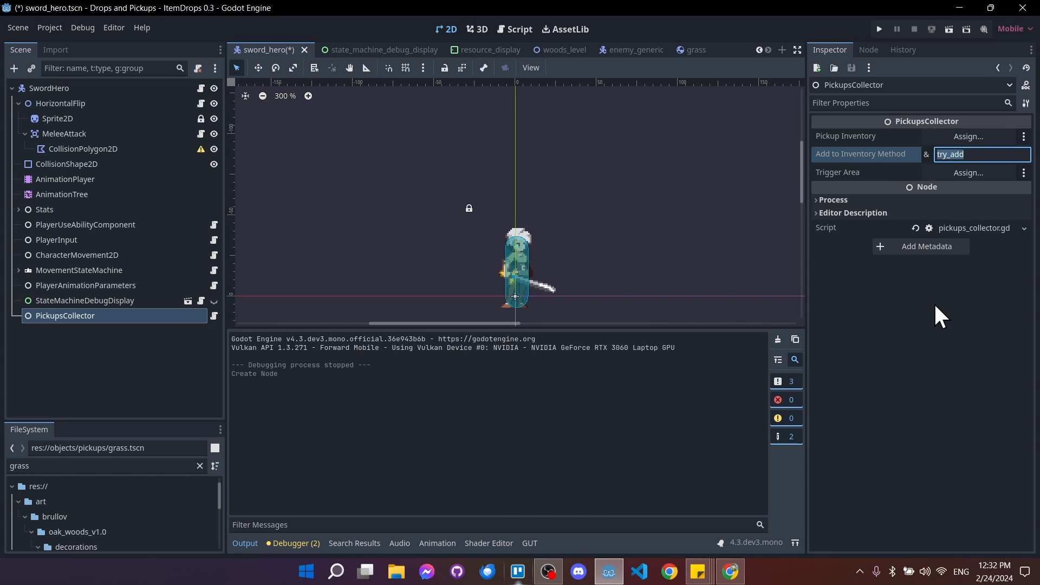
{"action": "type", "text": "add"}
{"action": "key", "text": "ctrl+z"}
{"action": "key", "text": "ctrl+z"}
{"action": "key", "text": "ctrl+z"}
{"action": "key", "text": "ctrl+z"}
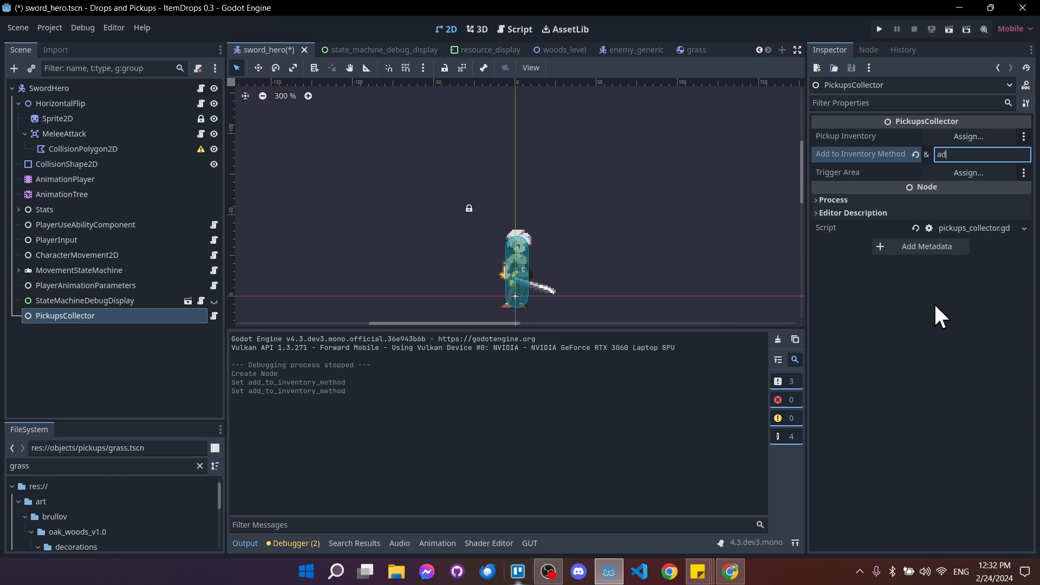
{"action": "key", "text": "Return"}
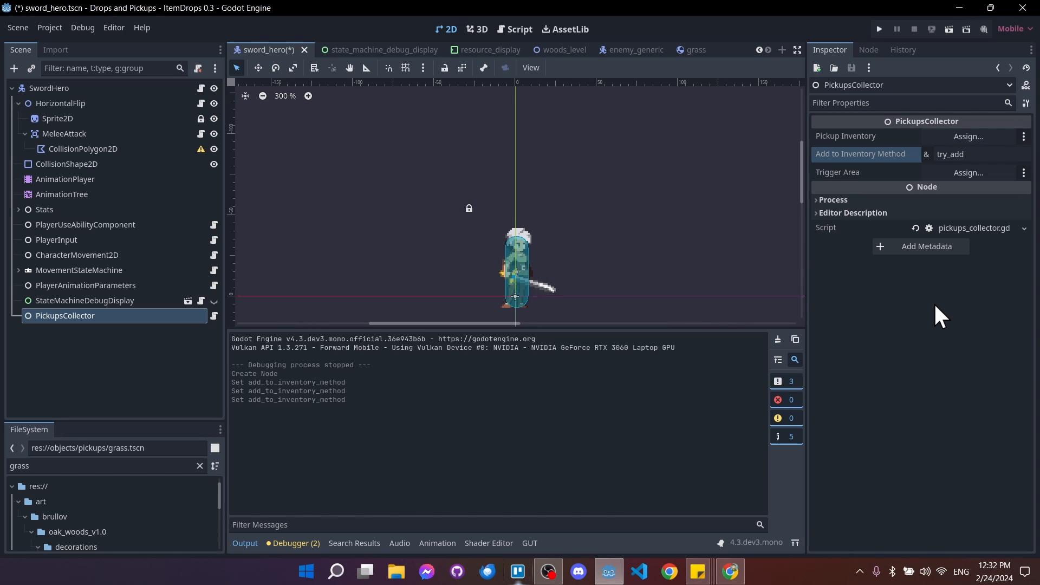
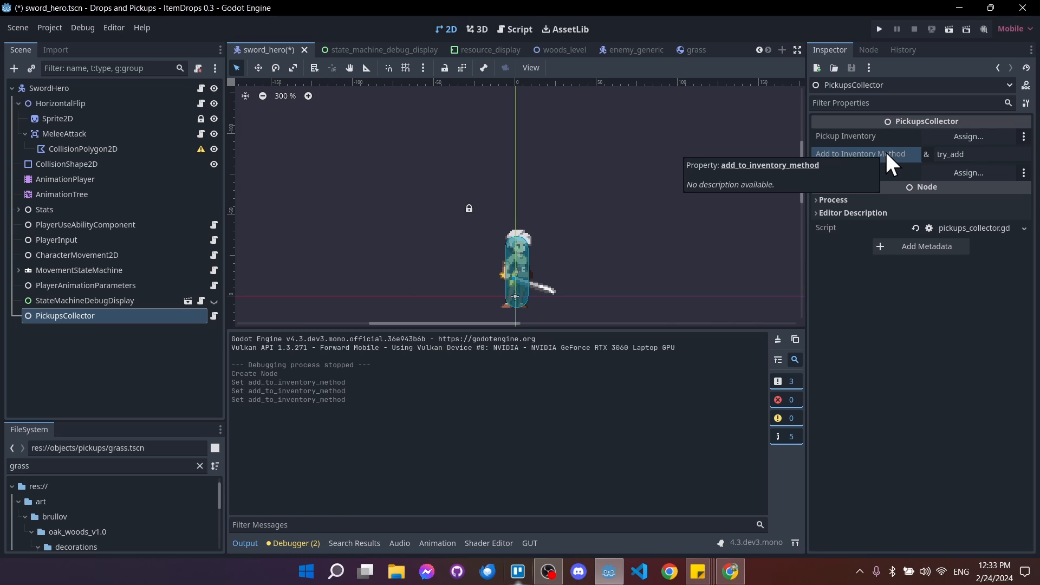
Add an Area2D node under SwordHero and rename it PickupsArea2D.
{"action": "left_click", "coordinate": [126, 349]}
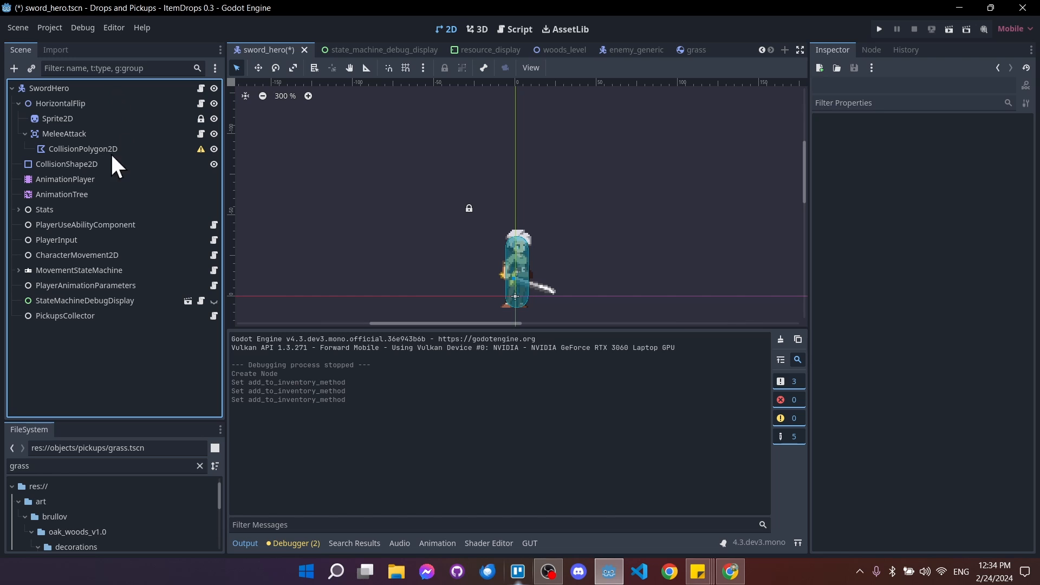
{"action": "scroll", "coordinate": [496, 266], "scroll_direction": "up", "scroll_amount": 1}
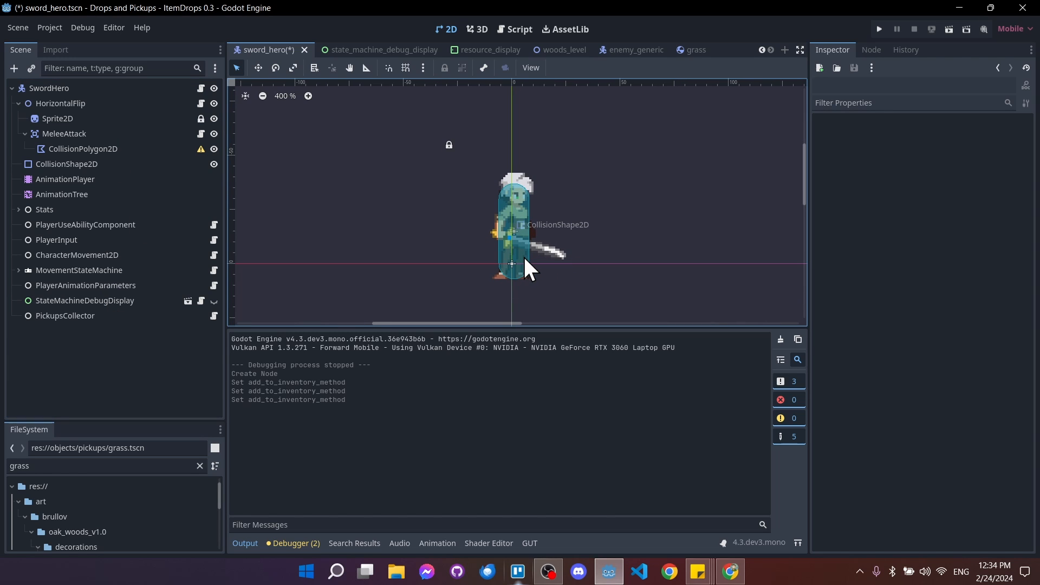
{"action": "right_click", "coordinate": [73, 88]}
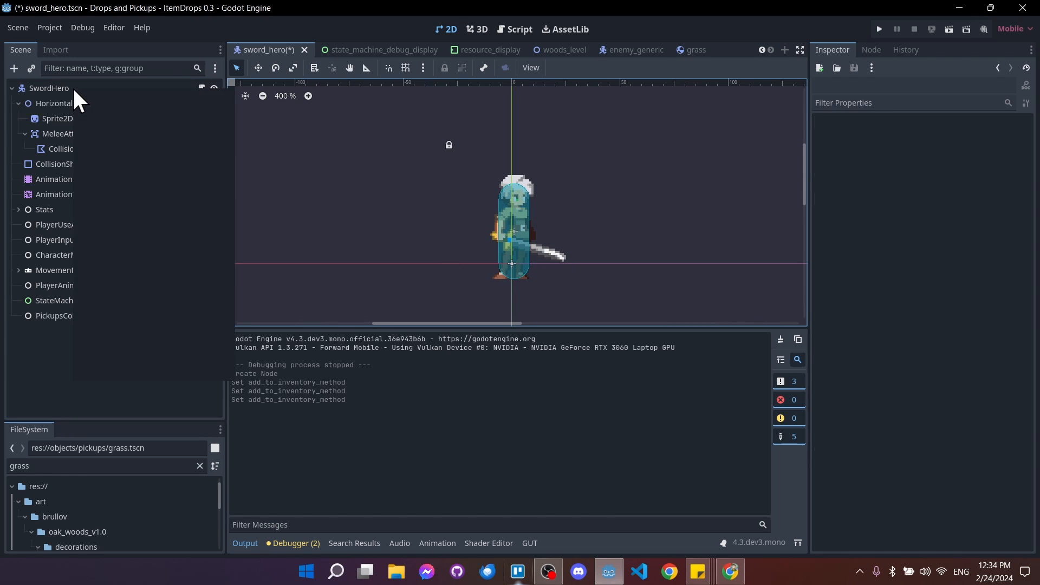
{"action": "left_click", "coordinate": [108, 120]}
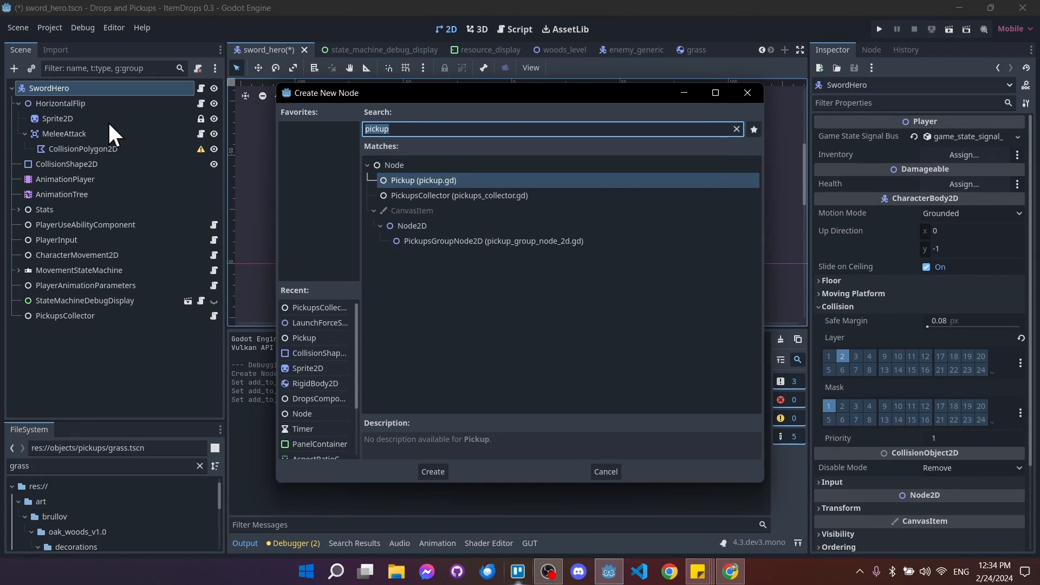
{"action": "type", "text": "area2d"}
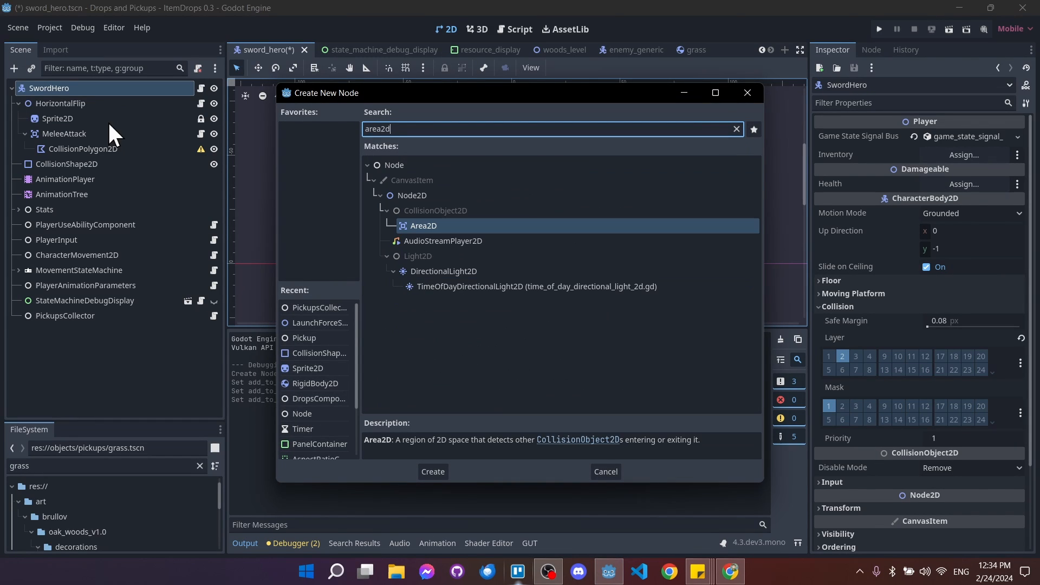
{"action": "key", "text": "Return"}
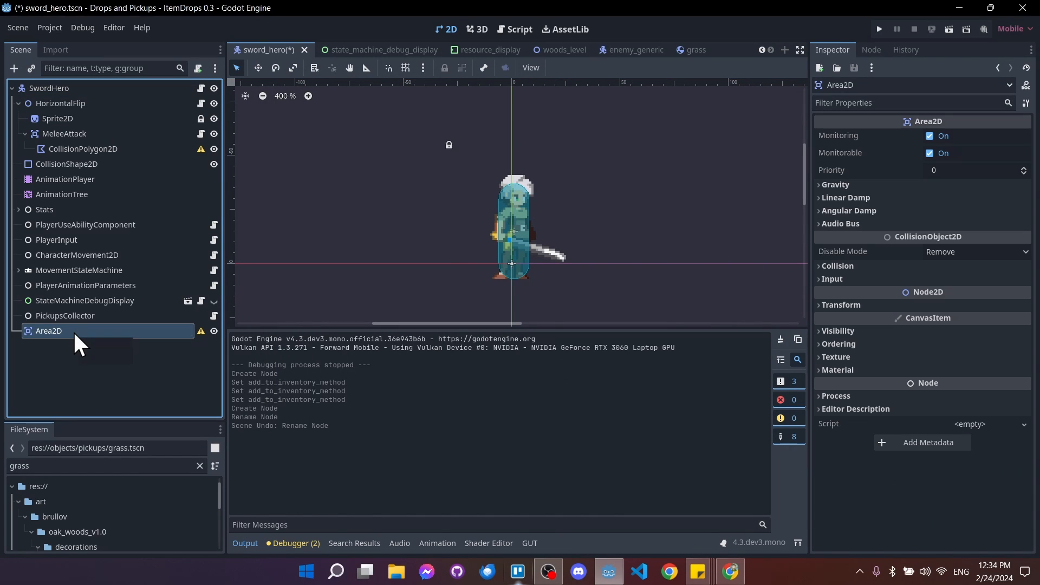
{"action": "double_click", "coordinate": [73, 331]}
{"action": "type", "text": "PickupsArea2D"}
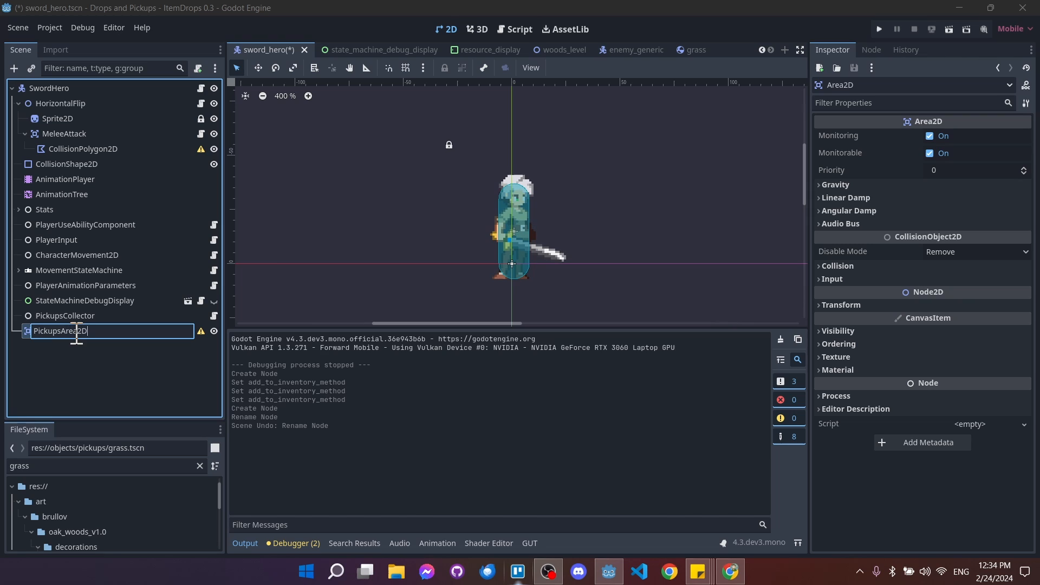
{"action": "key", "text": "Return"}
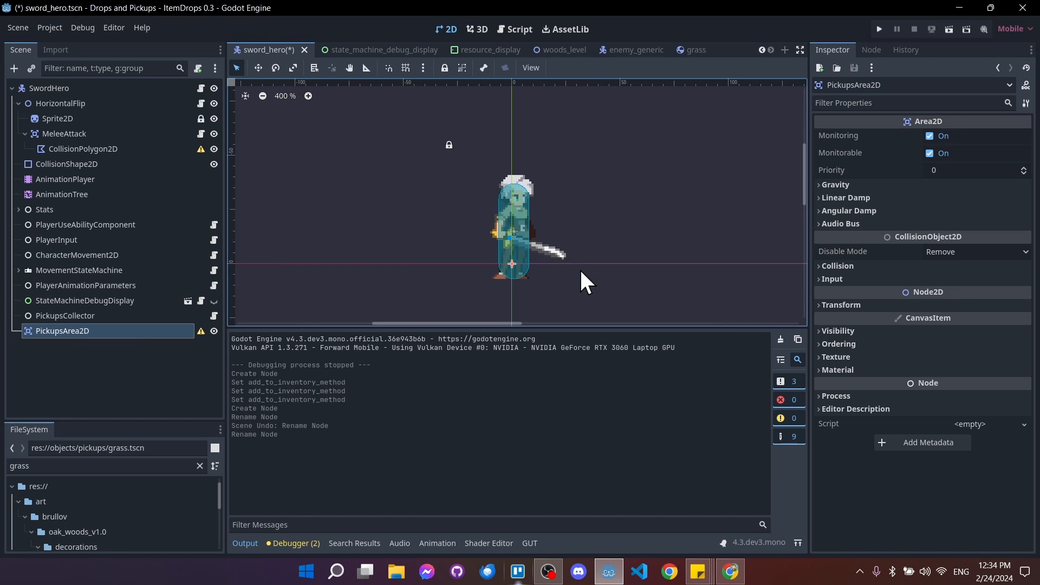
Add a CollisionShape2D node as a child of PickupsArea2D.
{"action": "right_click", "coordinate": [105, 331]}
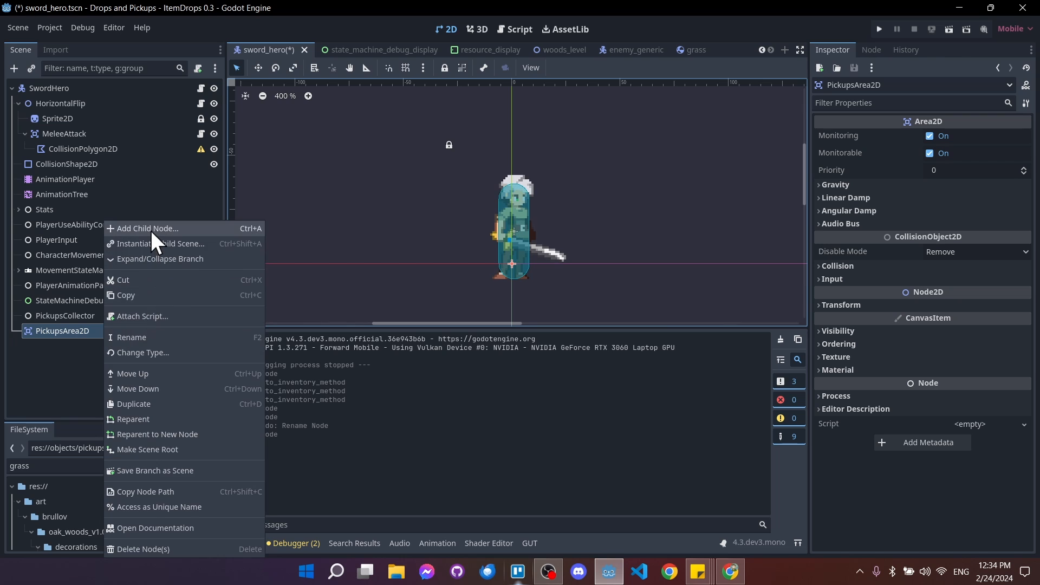
{"action": "left_click", "coordinate": [151, 229]}
{"action": "type", "text": "collisionshape"}
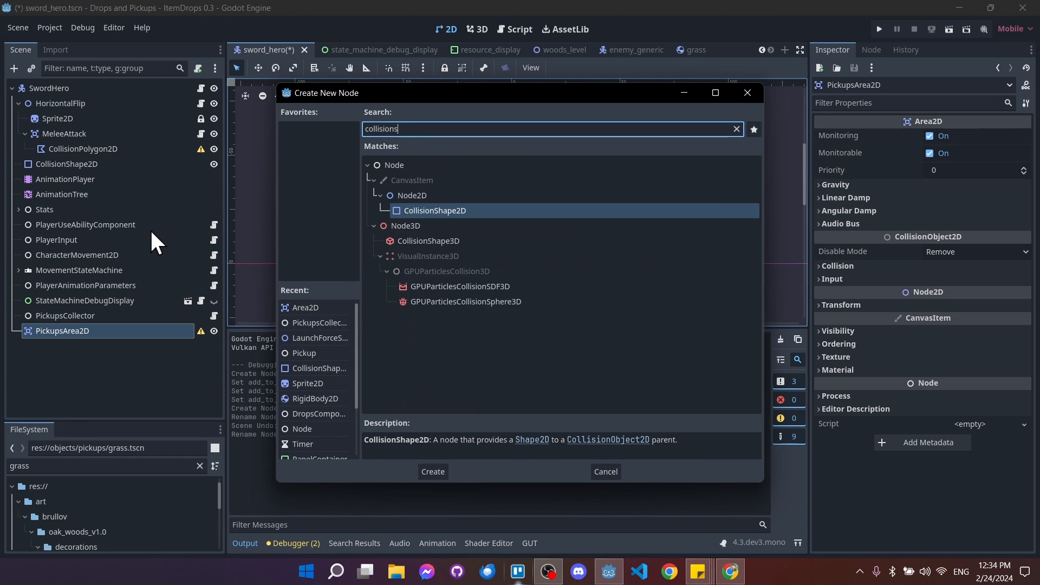
{"action": "key", "text": "Return"}
Give the new collision shape a CircleShape2D and enlarge it around the hero's origin to about the sword tip.
{"action": "left_click", "coordinate": [956, 136]}
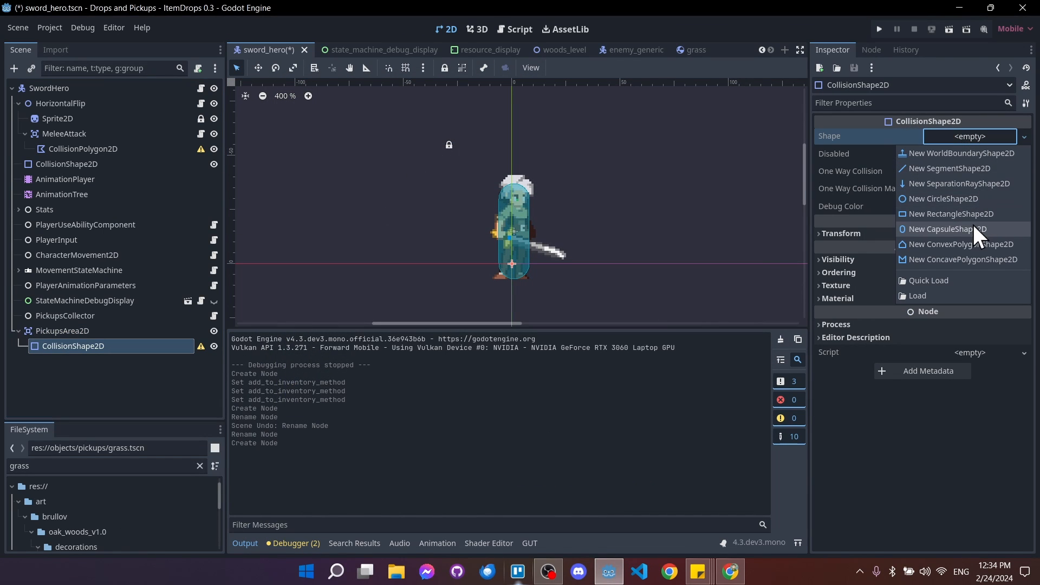
{"action": "left_click", "coordinate": [976, 198]}
{"action": "left_click_drag", "start_coordinate": [585, 262], "coordinate": [561, 263]}
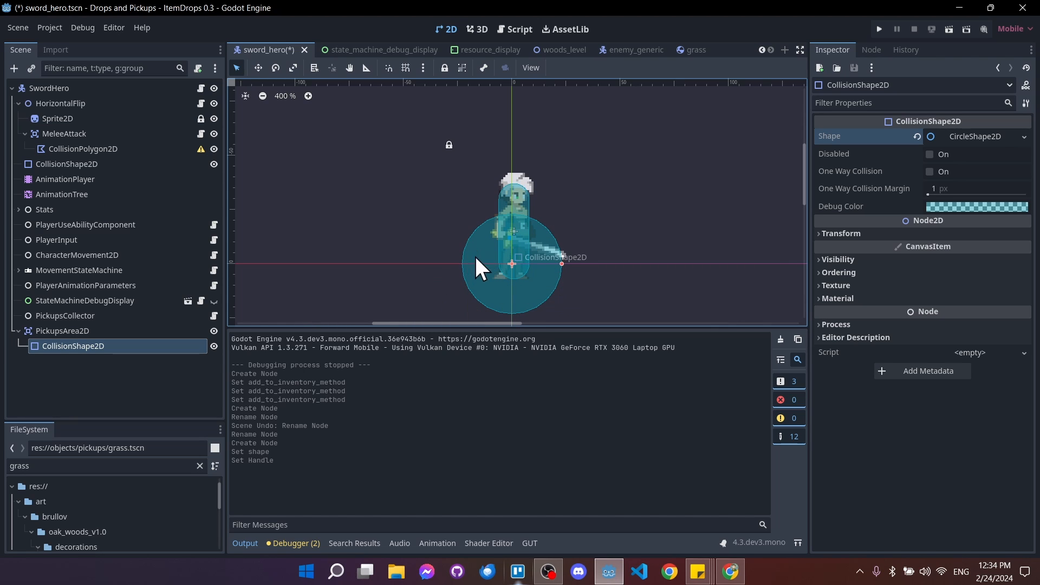
{"action": "middle_click_drag", "start_coordinate": [614, 264], "coordinate": [610, 250]}
Assign PickupsArea2D as the Trigger Area of the PickupsCollector node.
{"action": "left_click", "coordinate": [123, 315]}
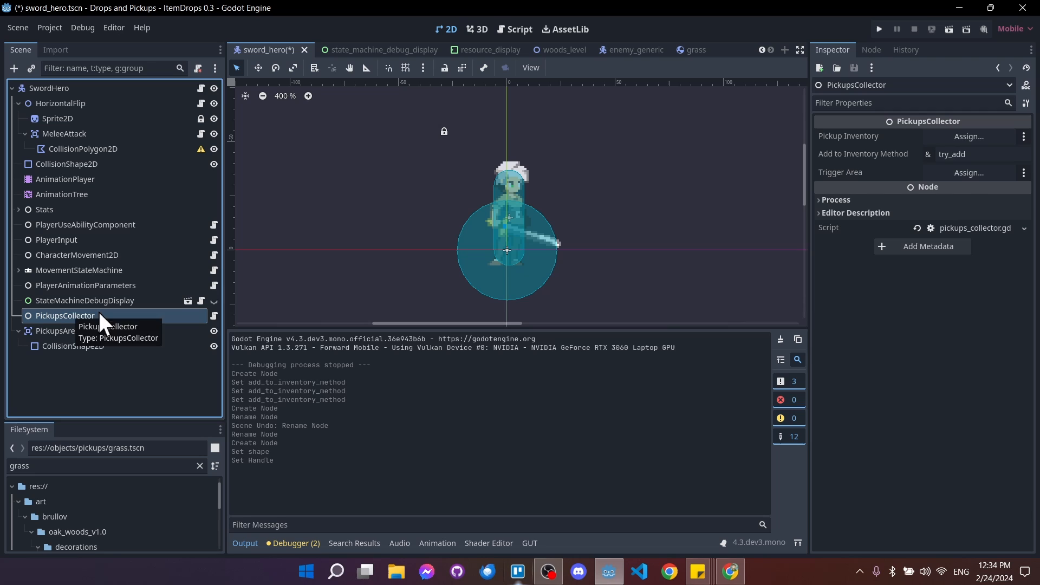
{"action": "left_click", "coordinate": [969, 172]}
{"action": "double_click", "coordinate": [498, 196]}
Set PickupsArea2D to no collision layer and only mask 7, turn off Monitorable, and save the scene.
{"action": "left_click", "coordinate": [162, 330]}
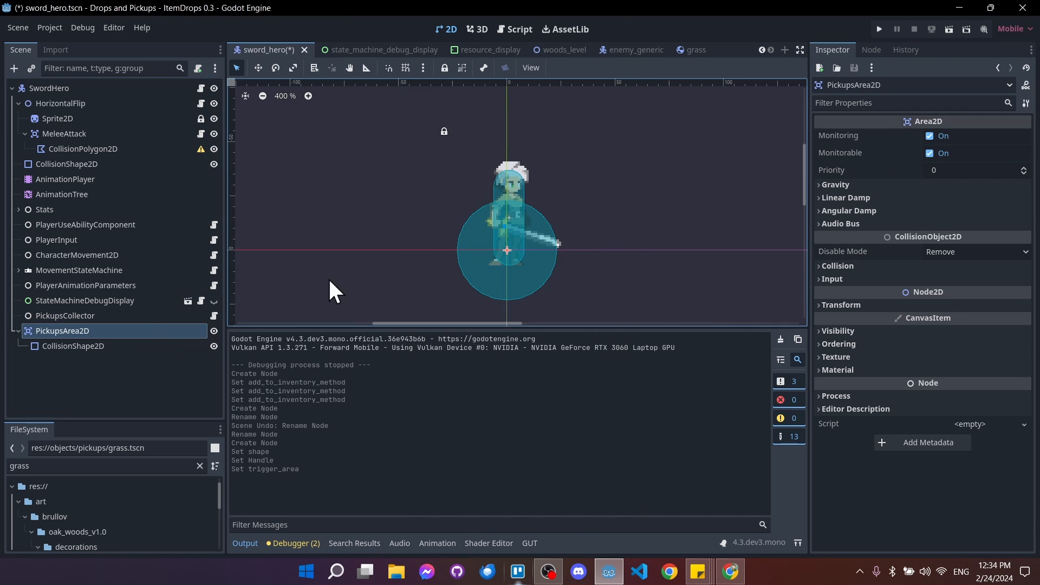
{"action": "left_click", "coordinate": [847, 266]}
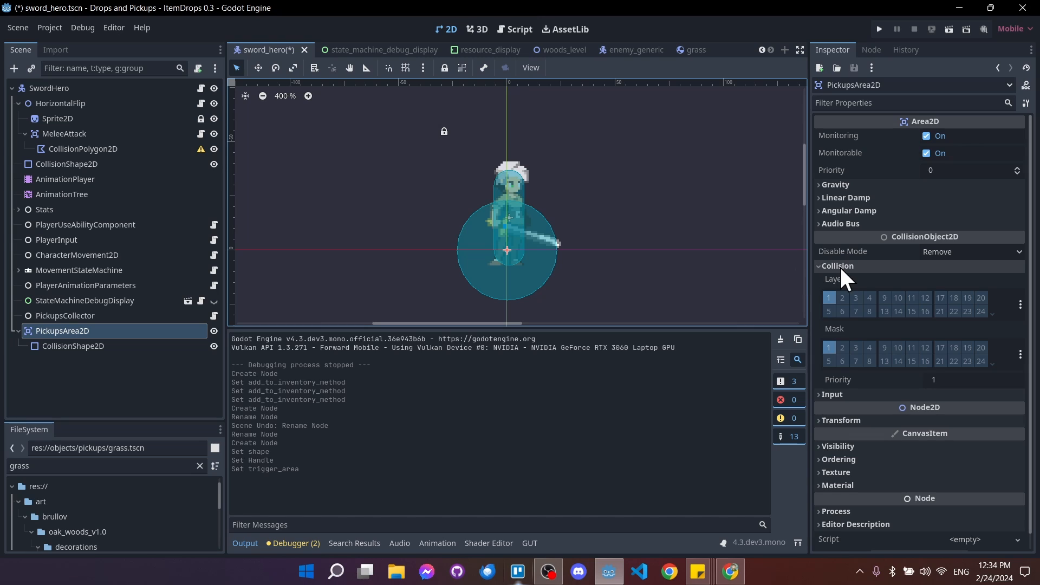
{"action": "left_click", "coordinate": [856, 362]}
{"action": "left_click", "coordinate": [825, 345]}
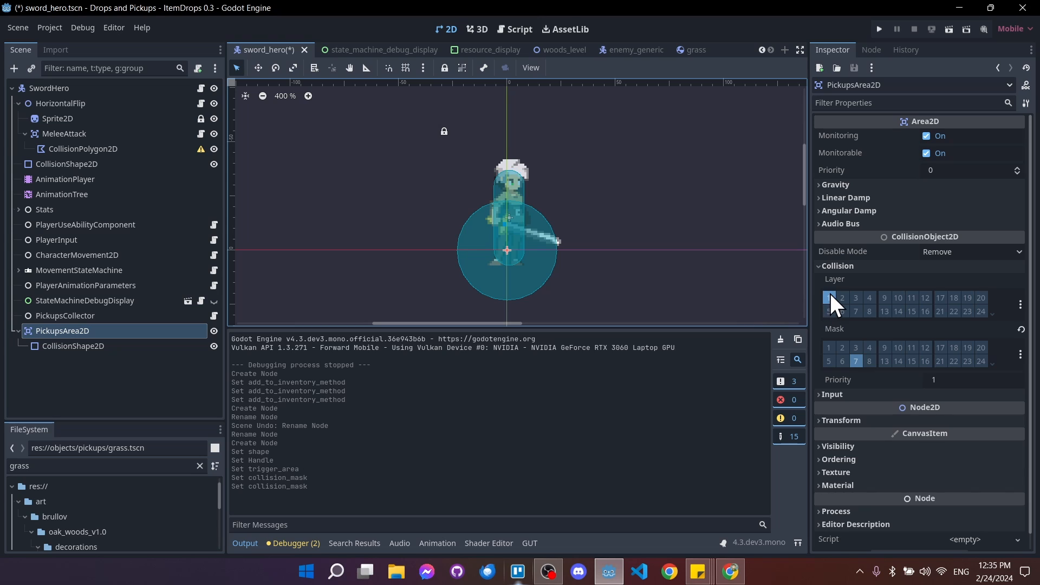
{"action": "left_click", "coordinate": [828, 297]}
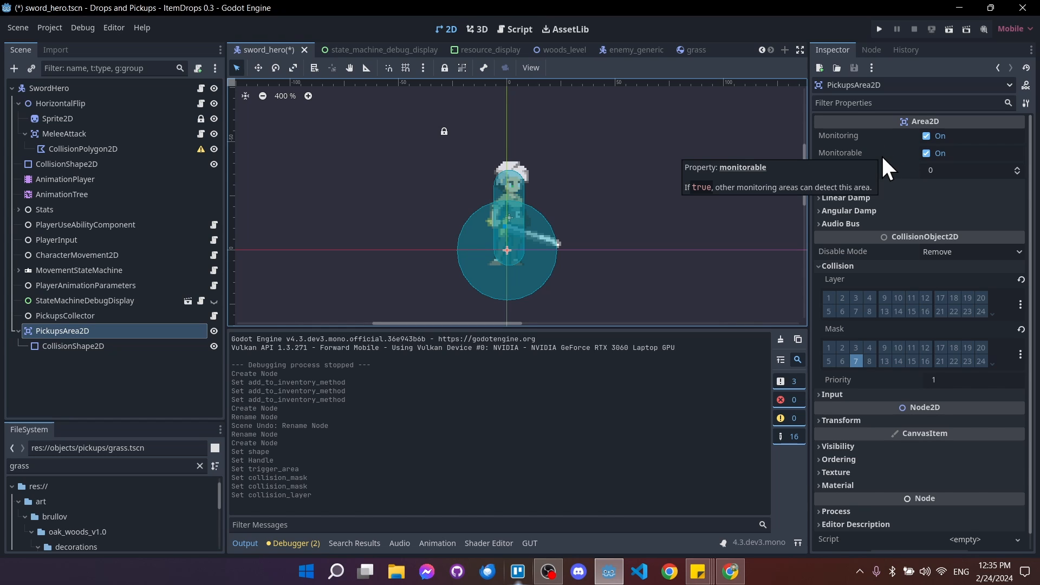
{"action": "left_click", "coordinate": [926, 152]}
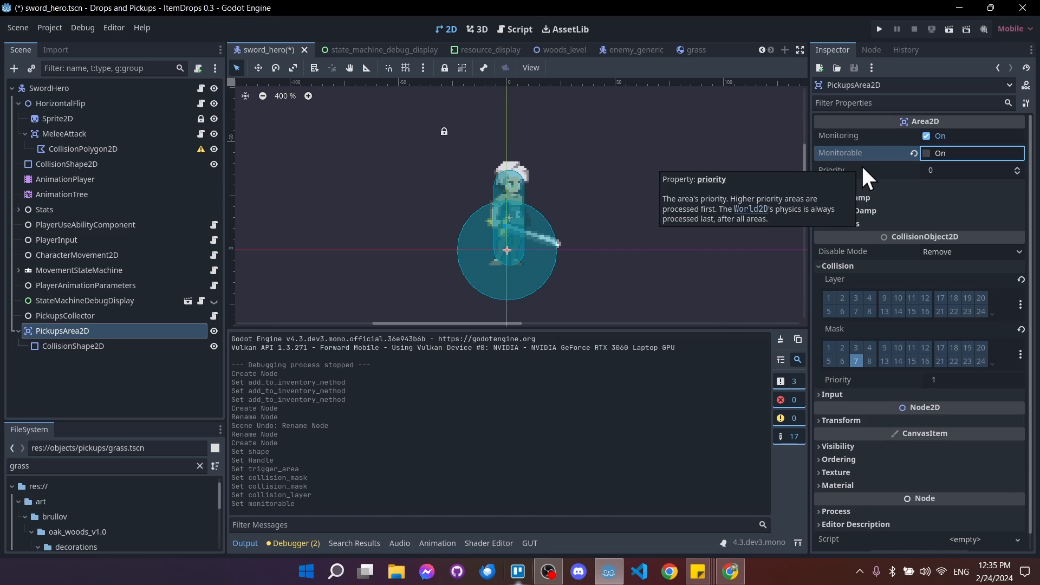
{"action": "key", "text": "ctrl+s"}
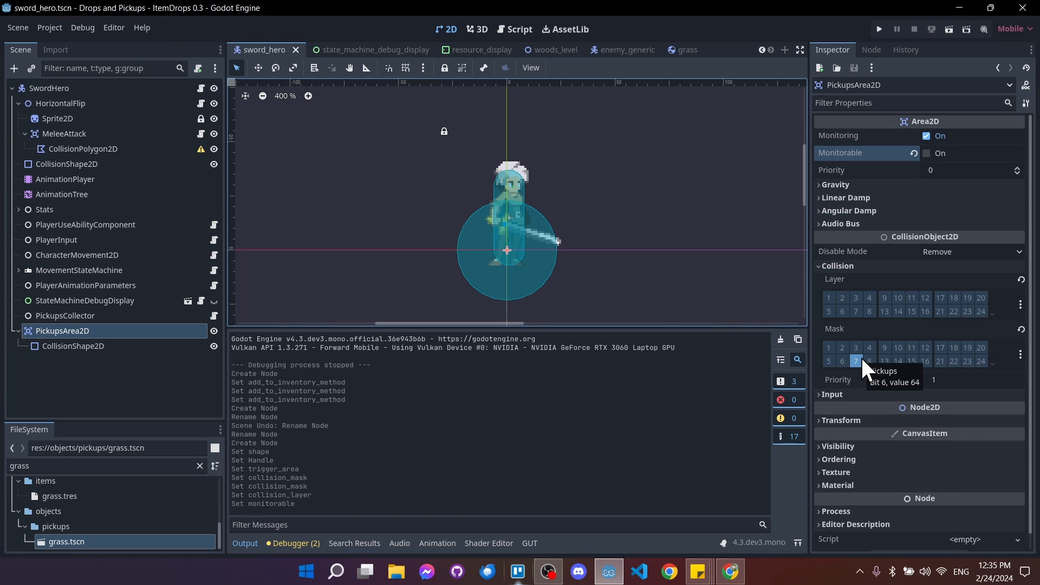
{"action": "left_click", "coordinate": [137, 314]}
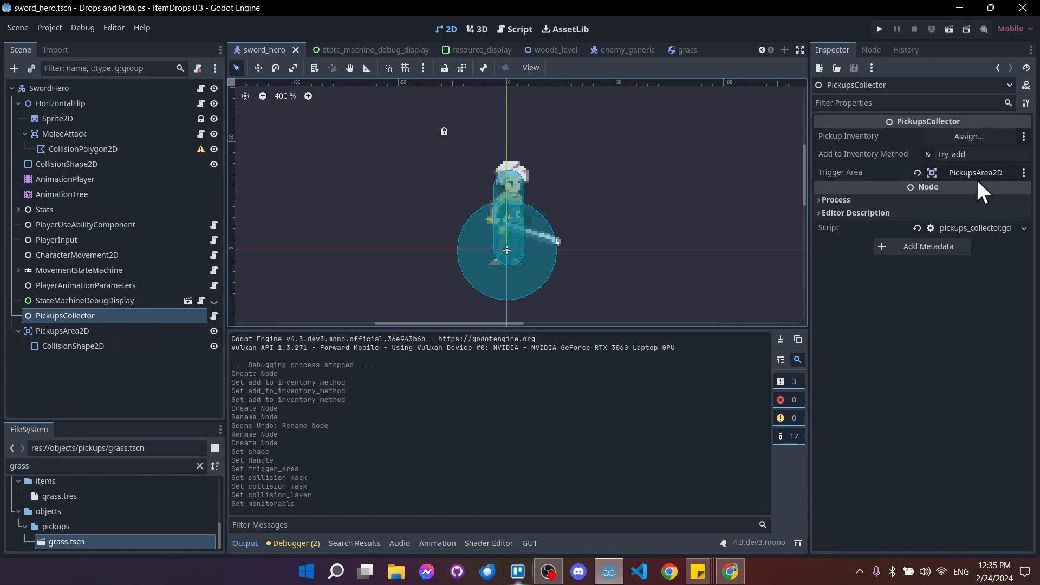
{"action": "left_click", "coordinate": [966, 134]}
{"action": "left_click", "coordinate": [594, 93]}
Try adding an ItemContainer node under SwordHero and undo the addition.
{"action": "right_click", "coordinate": [74, 87]}
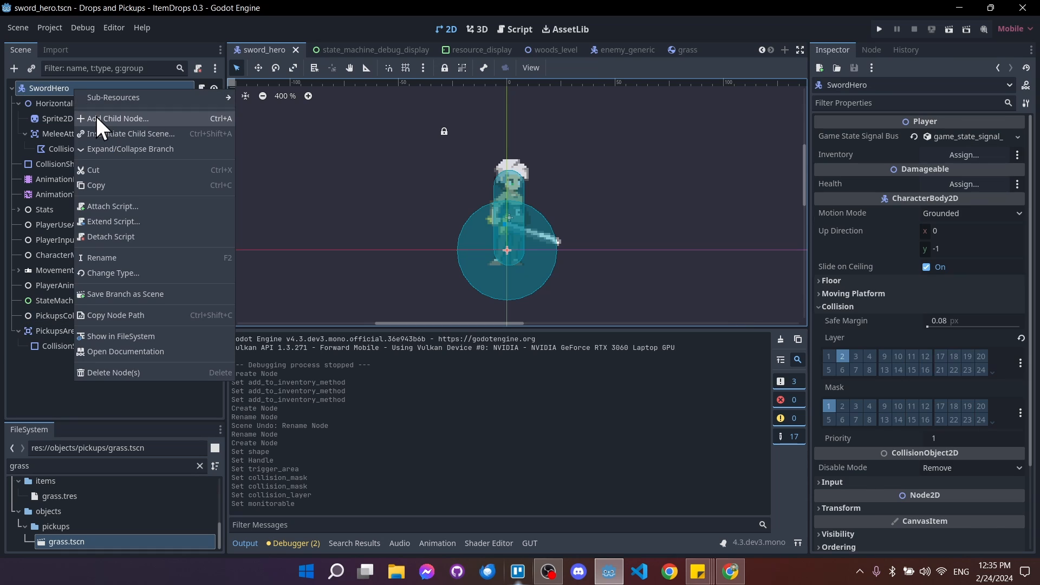
{"action": "left_click", "coordinate": [95, 115]}
{"action": "type", "text": "it"}
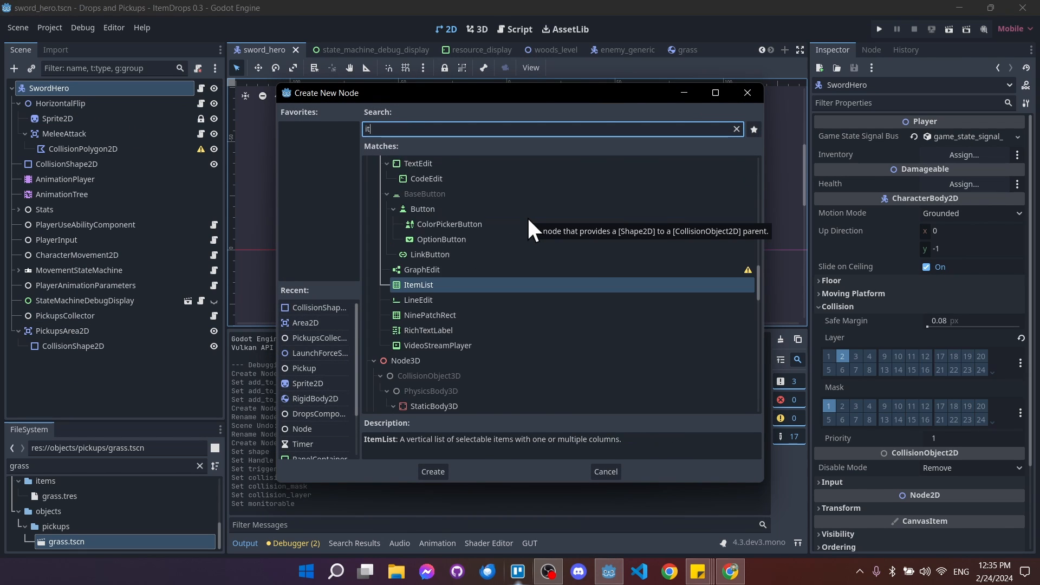
{"action": "type", "text": "emcont"}
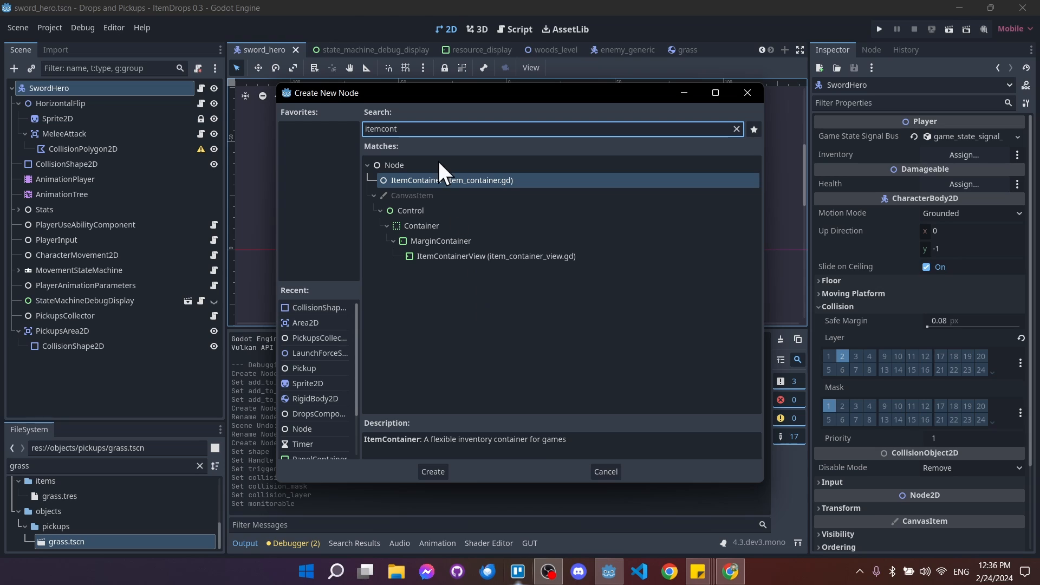
{"action": "double_click", "coordinate": [495, 180]}
{"action": "key", "text": "ctrl+z"}
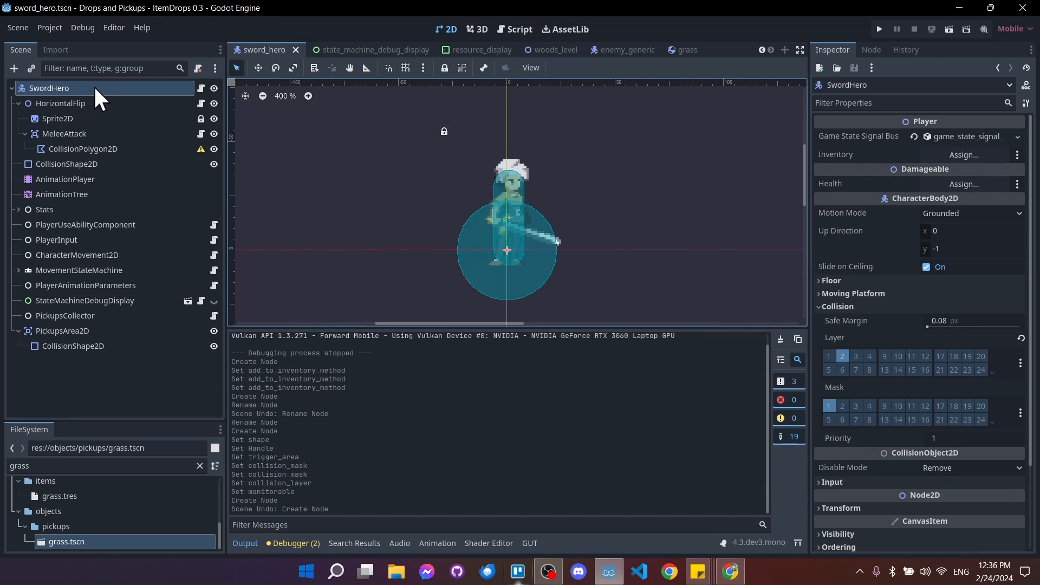
Add an ItemContainer node as a child of SwordHero.
{"action": "right_click", "coordinate": [95, 87]}
{"action": "left_click", "coordinate": [106, 97]}
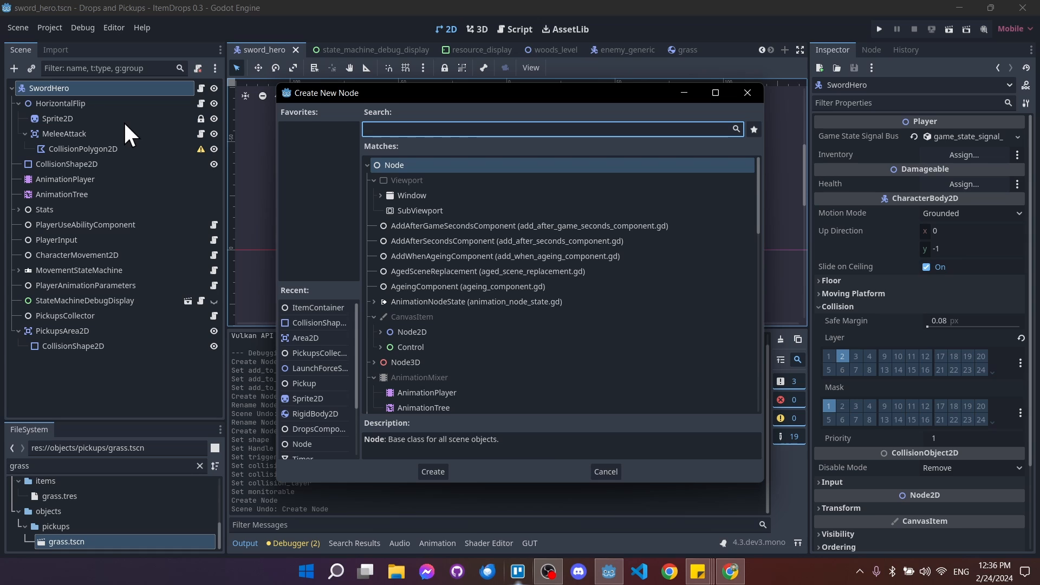
{"action": "type", "text": "item"}
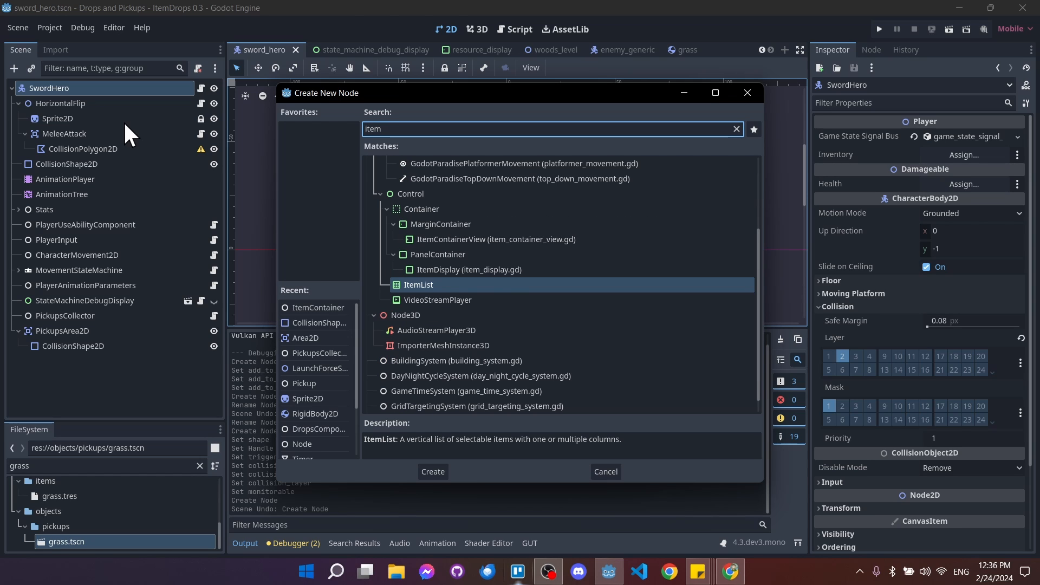
{"action": "type", "text": "container"}
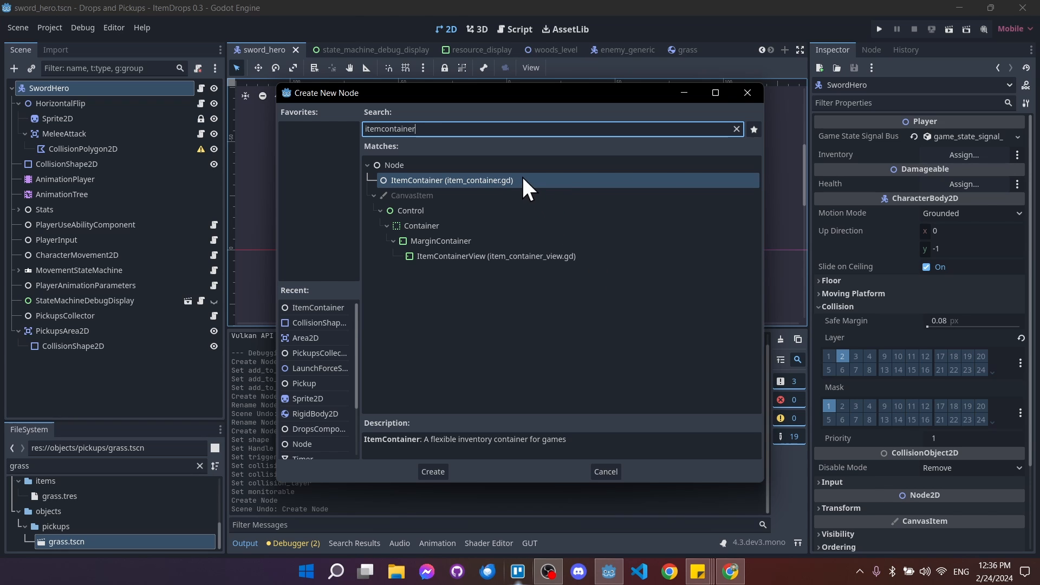
{"action": "left_click", "coordinate": [433, 471]}
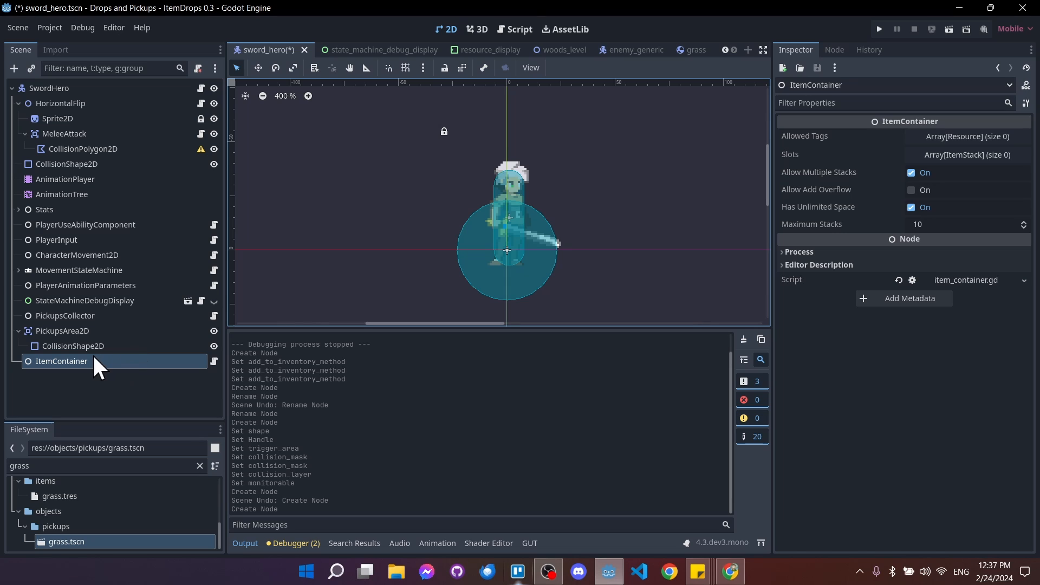
Assign the ItemContainer node as the Pickup Inventory of PickupsCollector.
{"action": "left_click", "coordinate": [94, 314]}
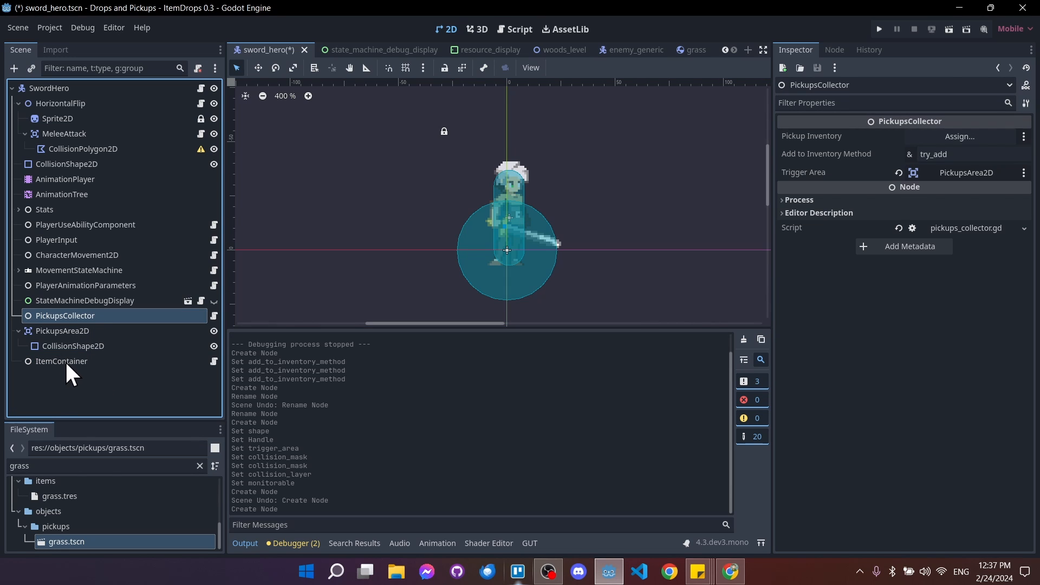
{"action": "left_click", "coordinate": [956, 135]}
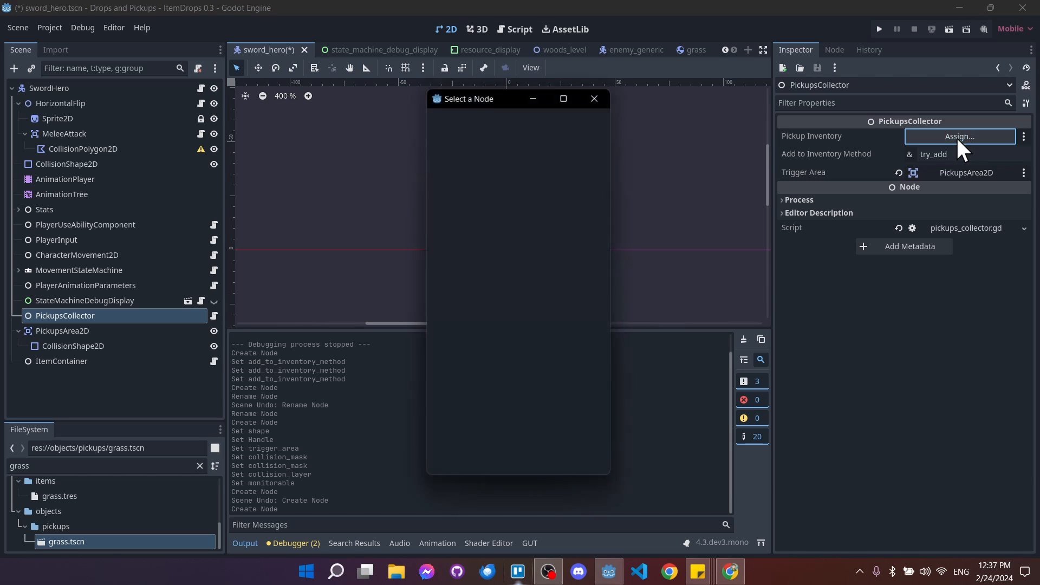
{"action": "scroll", "coordinate": [488, 428], "scroll_direction": "down", "scroll_amount": 3}
{"action": "double_click", "coordinate": [499, 447]}
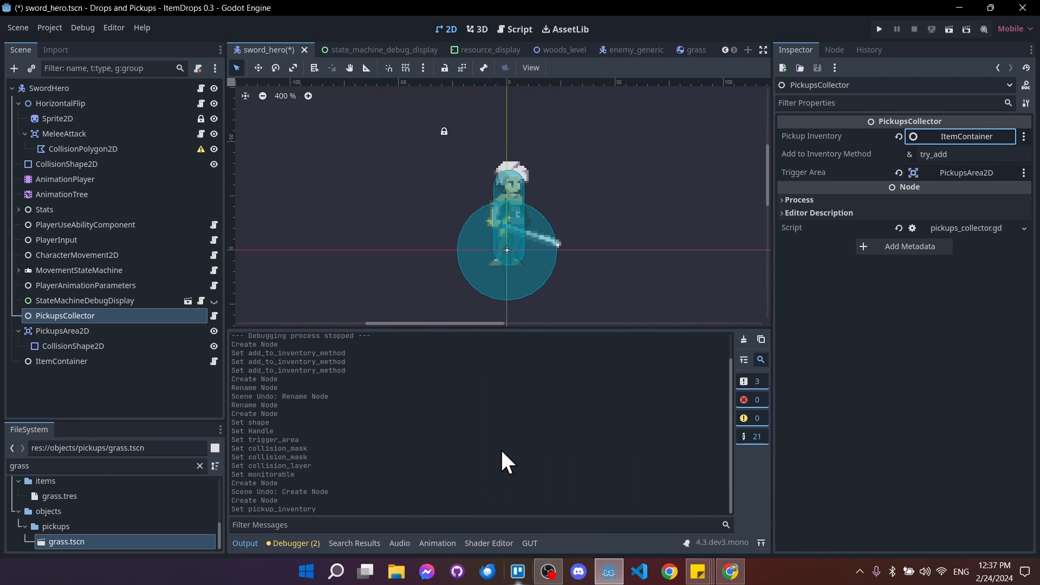
Examine the Add to Inventory Method property and how _handle_pickup in the pickups_collector script calls it, including its arguments and result.
{"action": "left_click_drag", "start_coordinate": [966, 157], "coordinate": [886, 160]}
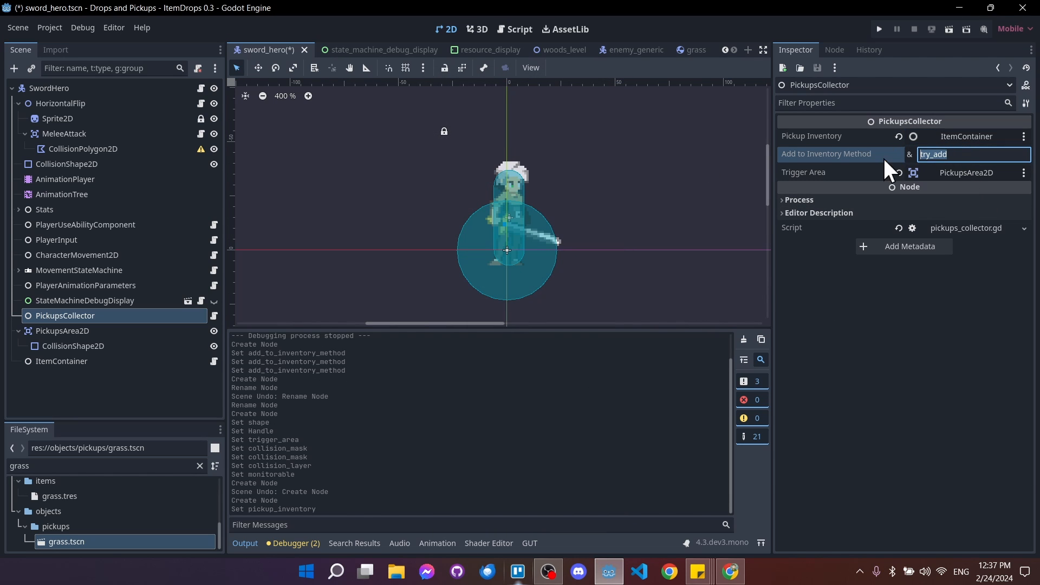
{"action": "left_click", "coordinate": [966, 152]}
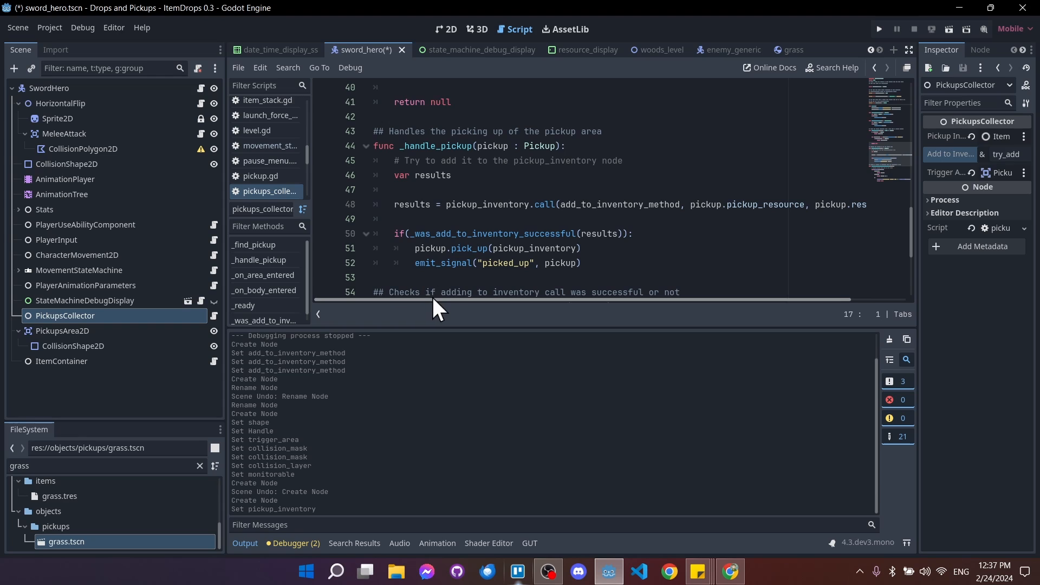
{"action": "left_click_drag", "start_coordinate": [432, 299], "coordinate": [460, 299]}
{"action": "left_click_drag", "start_coordinate": [415, 206], "coordinate": [499, 212]}
{"action": "left_click_drag", "start_coordinate": [541, 299], "coordinate": [560, 299]}
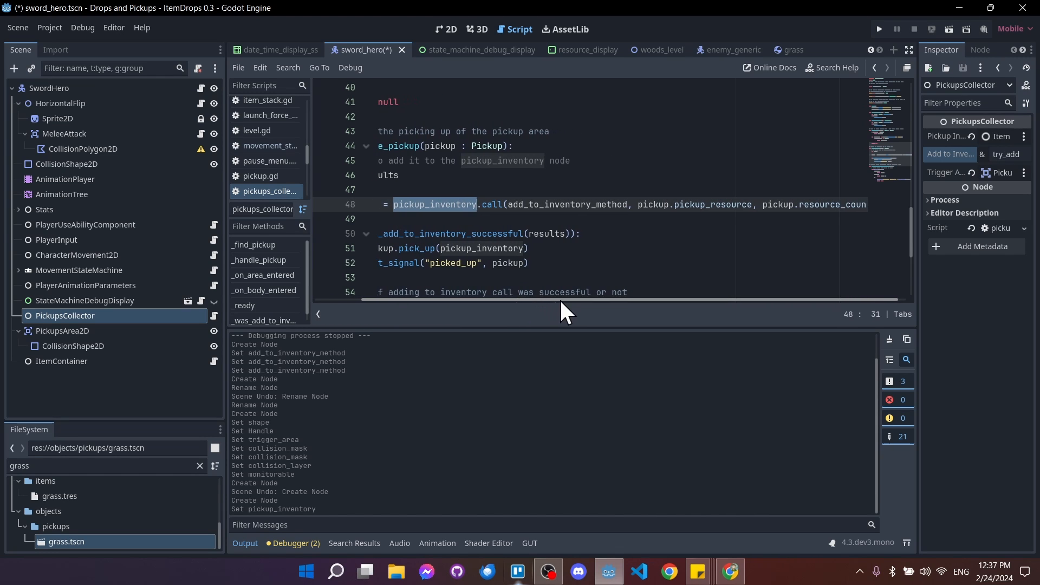
{"action": "left_click_drag", "start_coordinate": [481, 206], "coordinate": [526, 202]}
{"action": "left_click", "coordinate": [497, 221]}
{"action": "left_click", "coordinate": [525, 203]}
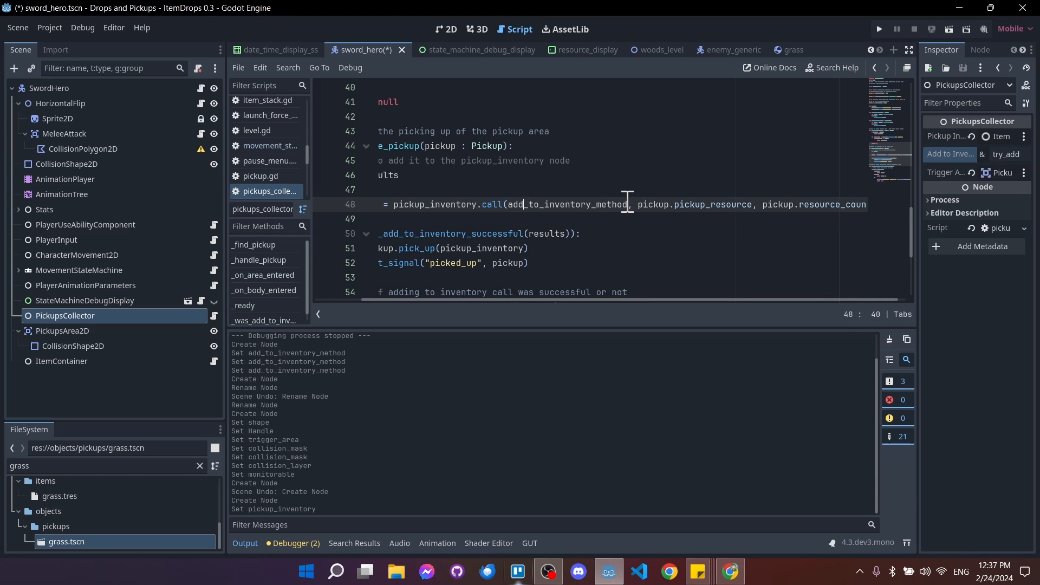
{"action": "left_click_drag", "start_coordinate": [624, 204], "coordinate": [518, 208]}
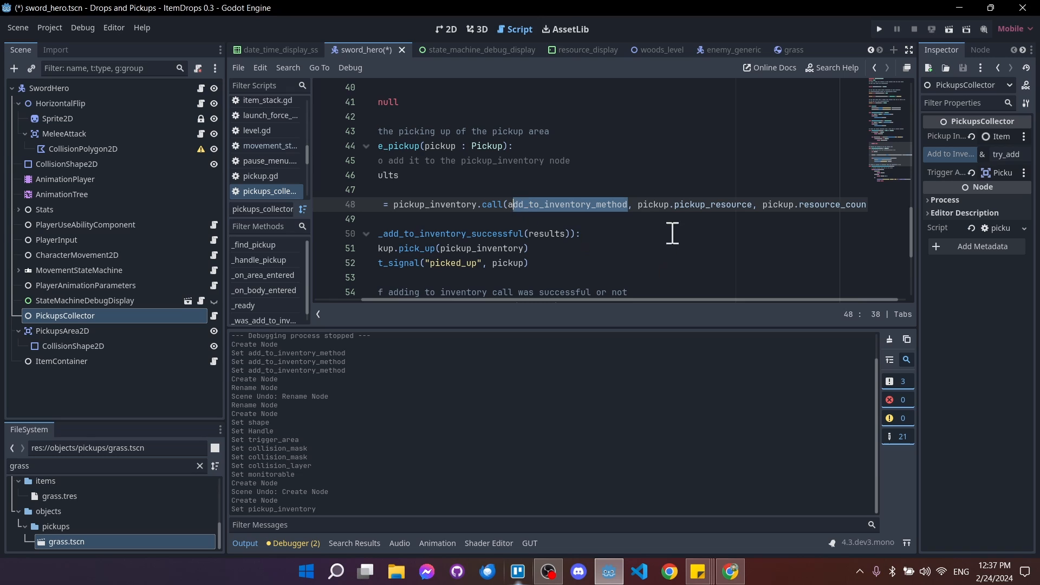
{"action": "left_click_drag", "start_coordinate": [639, 205], "coordinate": [893, 222]}
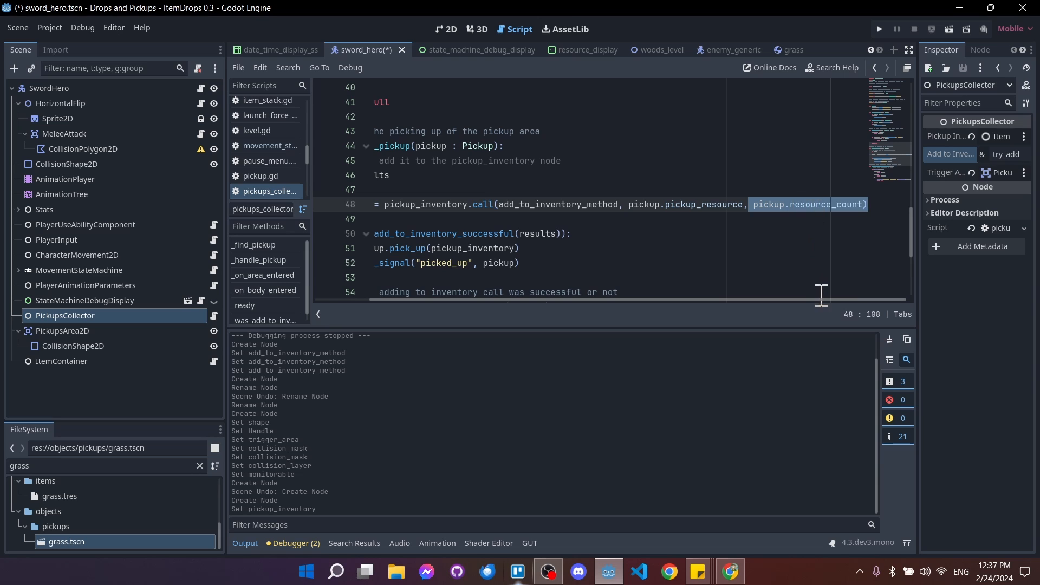
{"action": "left_click_drag", "start_coordinate": [736, 299], "coordinate": [546, 282]}
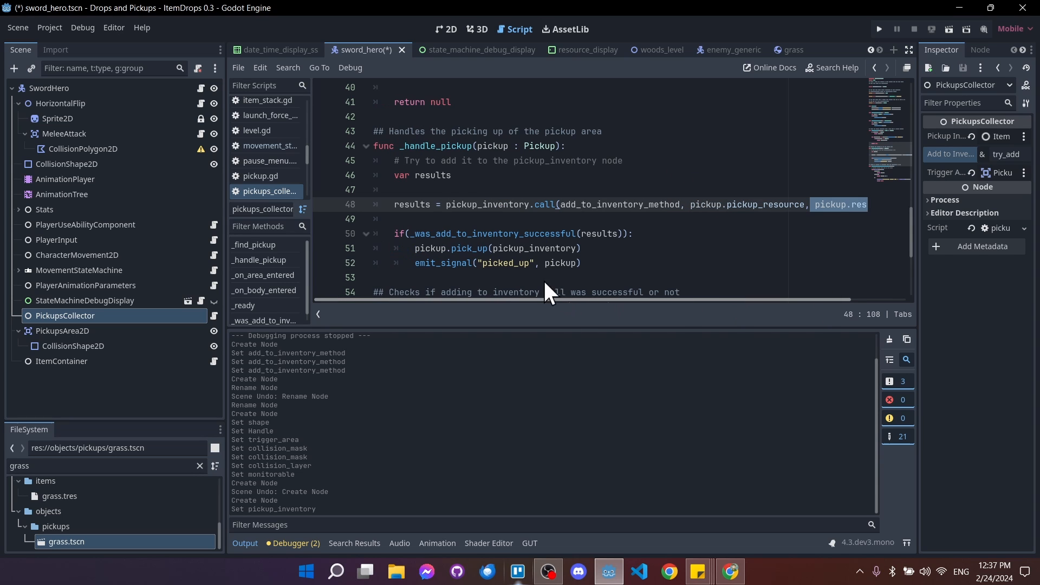
{"action": "left_click", "coordinate": [441, 205]}
{"action": "left_click_drag", "start_coordinate": [451, 205], "coordinate": [384, 208]}
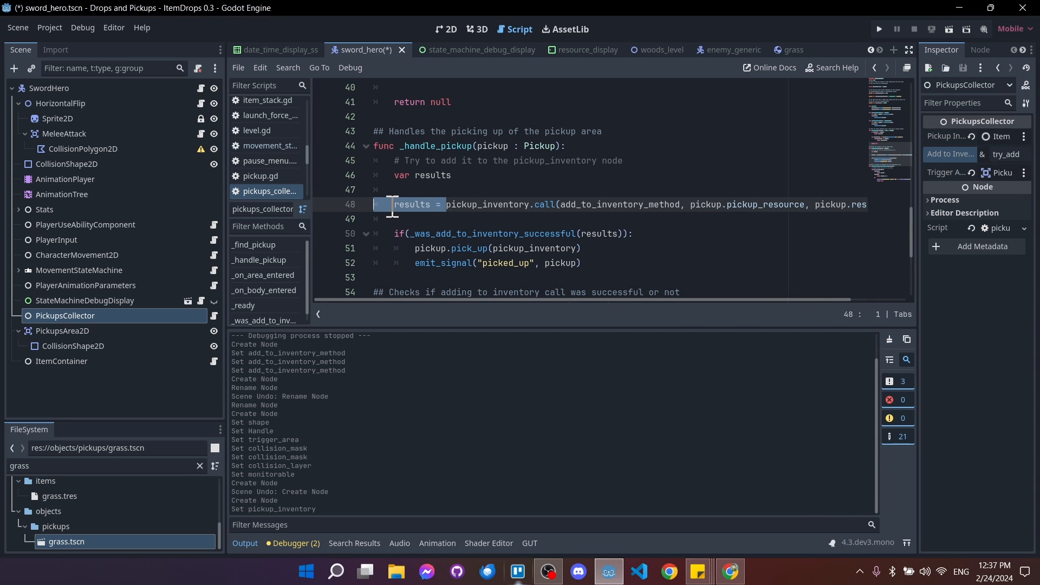
{"action": "left_click", "coordinate": [392, 205]}
Examine how _was_add_to_inventory_successful handles the TYPE_BOOL and TYPE_INT result cases.
{"action": "scroll", "coordinate": [401, 203], "scroll_direction": "down", "scroll_amount": 4}
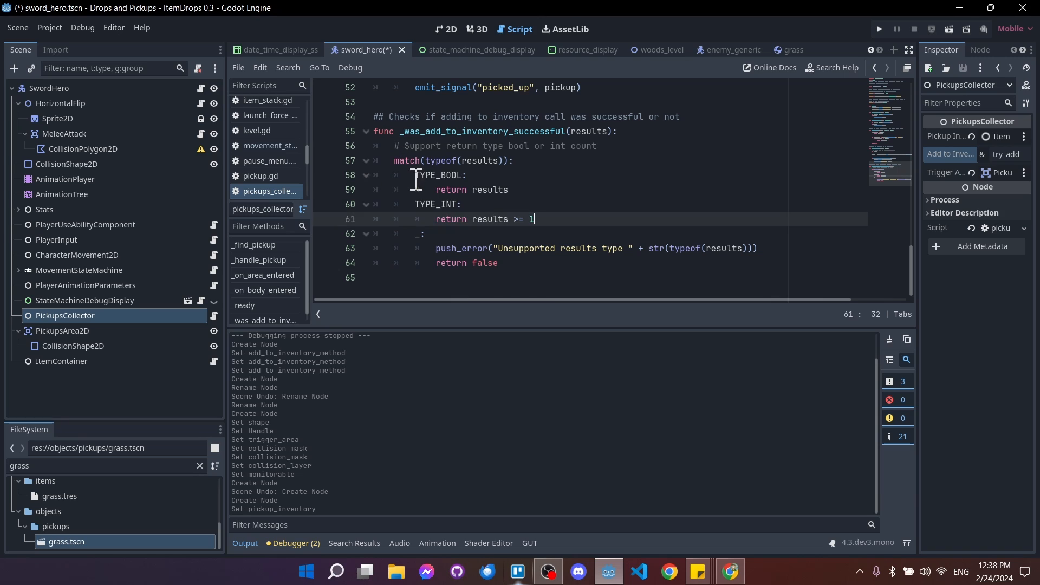
{"action": "left_click_drag", "start_coordinate": [418, 176], "coordinate": [492, 177]}
{"action": "left_click", "coordinate": [489, 177]}
{"action": "left_click", "coordinate": [422, 206]}
{"action": "left_click_drag", "start_coordinate": [422, 206], "coordinate": [560, 210]}
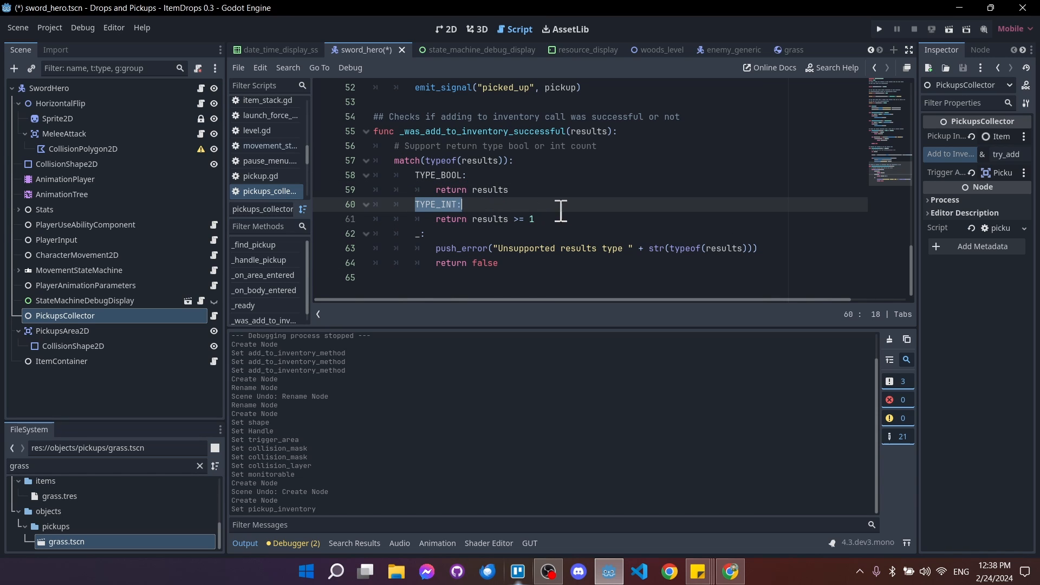
{"action": "left_click", "coordinate": [561, 206]}
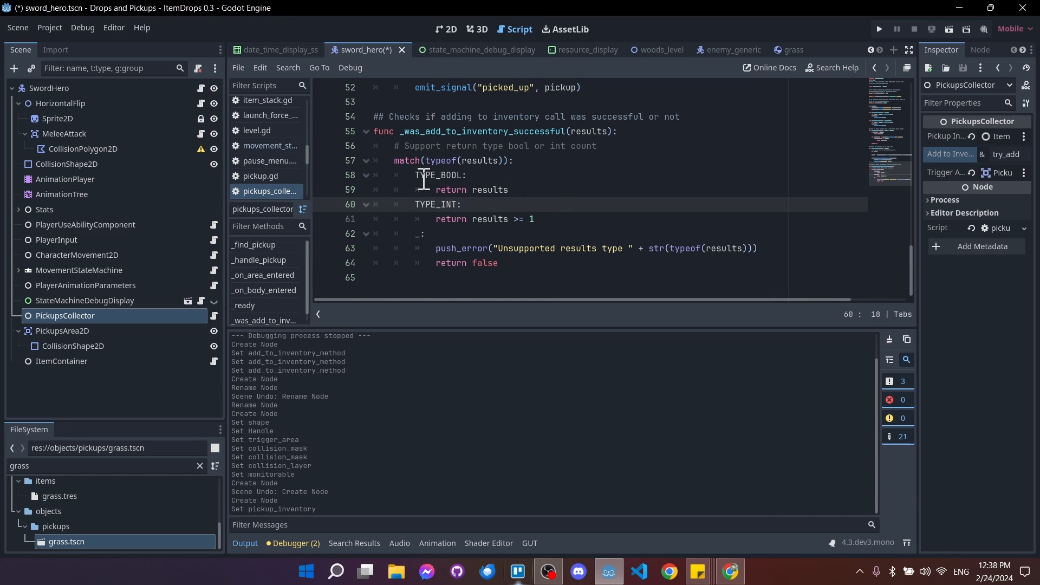
{"action": "left_click_drag", "start_coordinate": [417, 176], "coordinate": [500, 175]}
{"action": "left_click", "coordinate": [503, 175]}
{"action": "left_click_drag", "start_coordinate": [415, 204], "coordinate": [545, 218]}
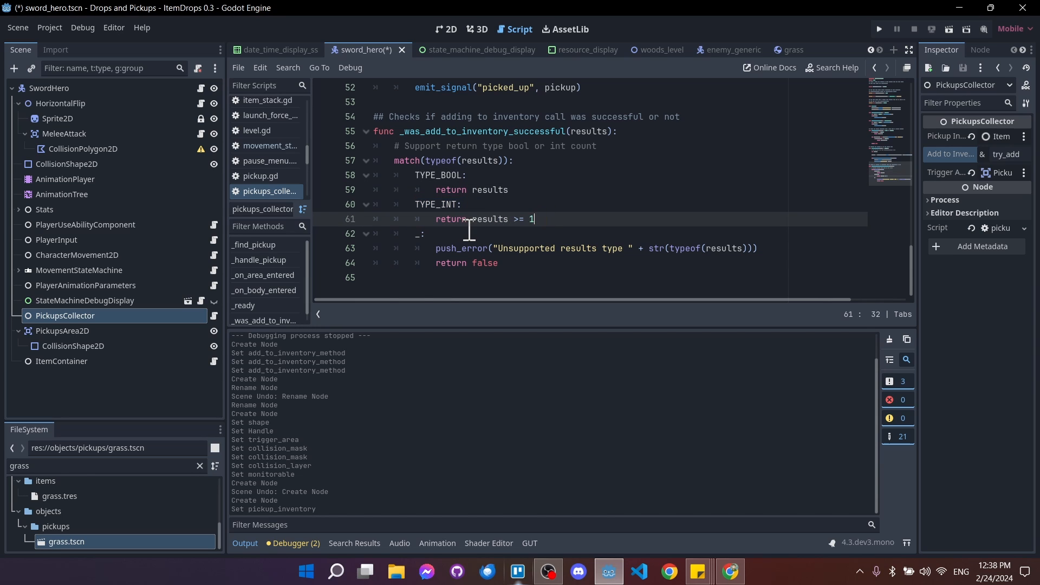
Examine the integer result check and how _handle_pickup calls pick_up and emits the picked_up signal after a successful add.
{"action": "left_click_drag", "start_coordinate": [472, 219], "coordinate": [550, 221]}
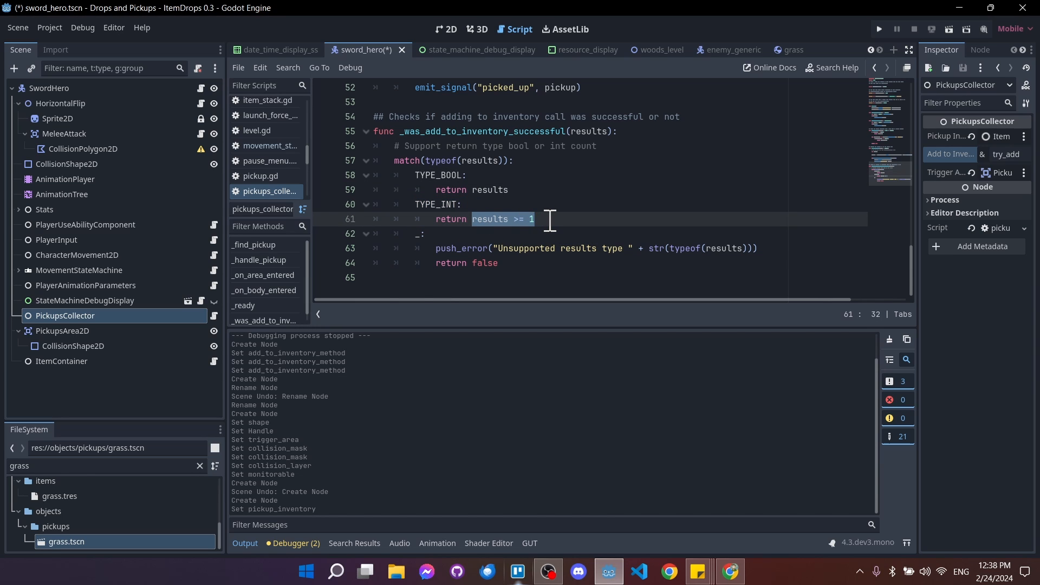
{"action": "left_click", "coordinate": [550, 220]}
{"action": "scroll", "coordinate": [552, 219], "scroll_direction": "up", "scroll_amount": 3}
{"action": "left_click_drag", "start_coordinate": [415, 191], "coordinate": [584, 204]}
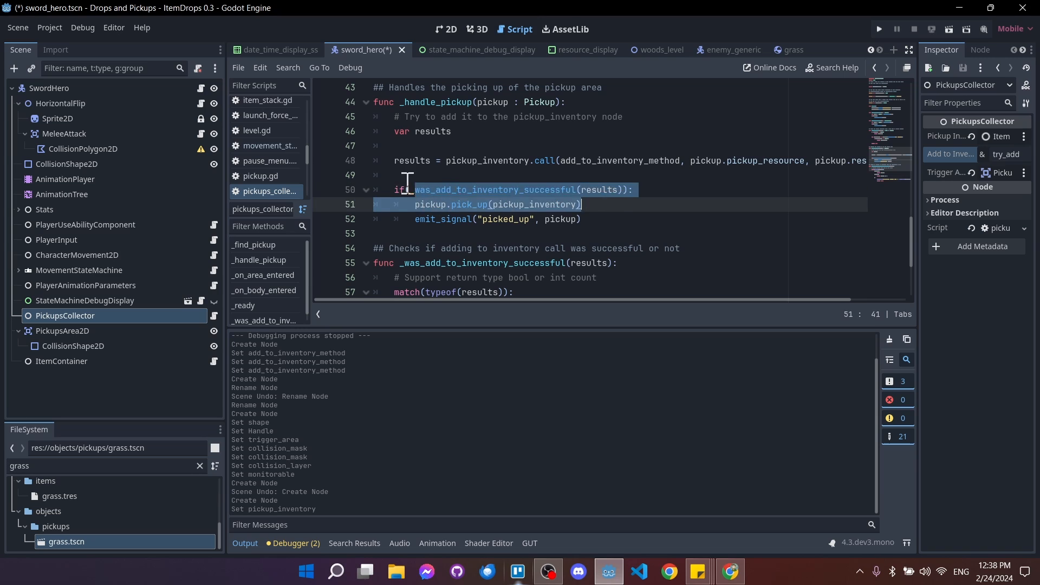
{"action": "left_click", "coordinate": [407, 182]}
{"action": "left_click_drag", "start_coordinate": [415, 204], "coordinate": [609, 208]}
{"action": "left_click", "coordinate": [608, 209]}
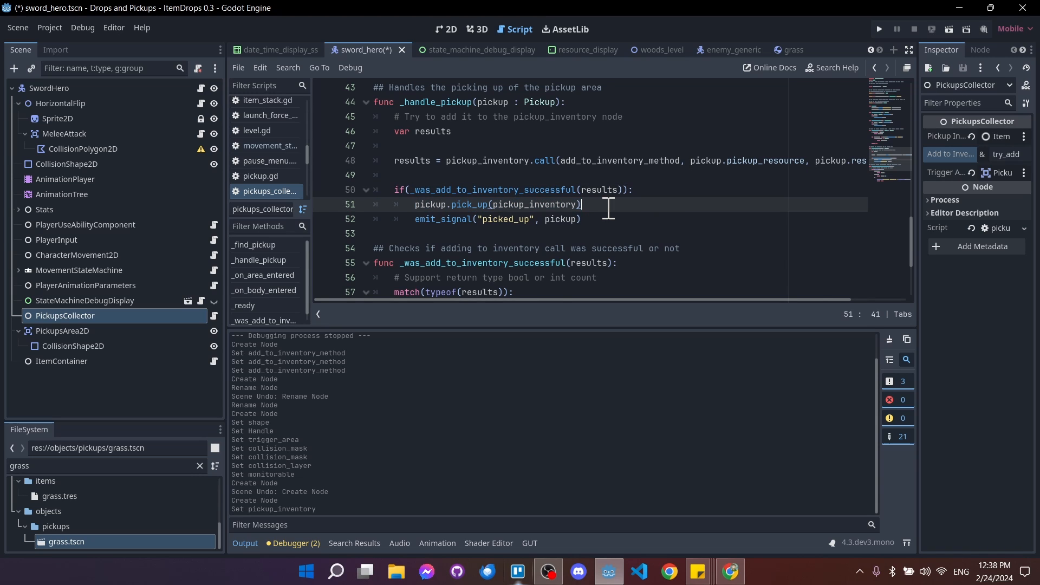
{"action": "left_click", "coordinate": [443, 218]}
{"action": "left_click_drag", "start_coordinate": [415, 219], "coordinate": [612, 222]}
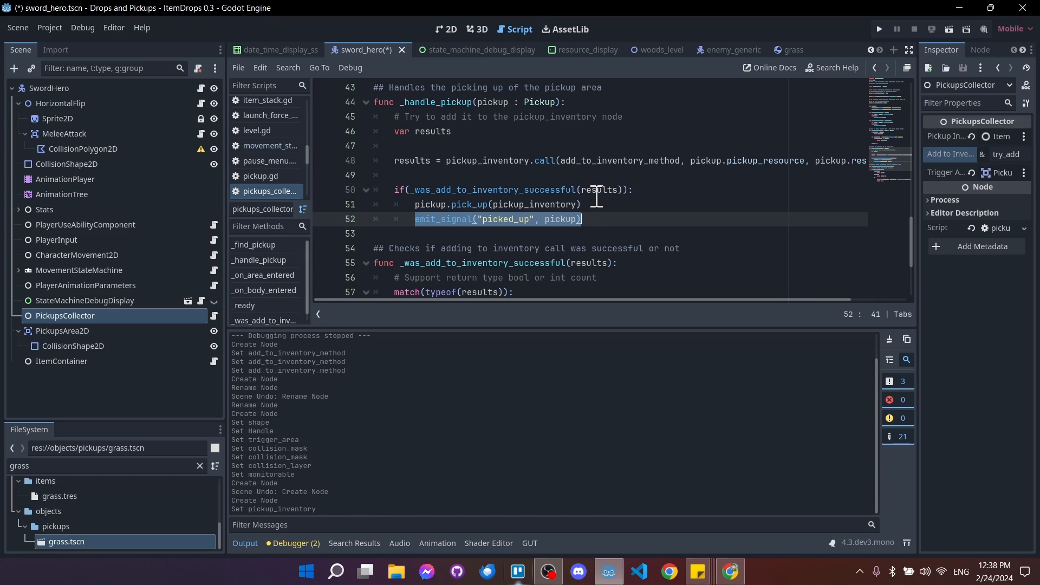
{"action": "scroll", "coordinate": [612, 215], "scroll_direction": "up", "scroll_amount": 1}
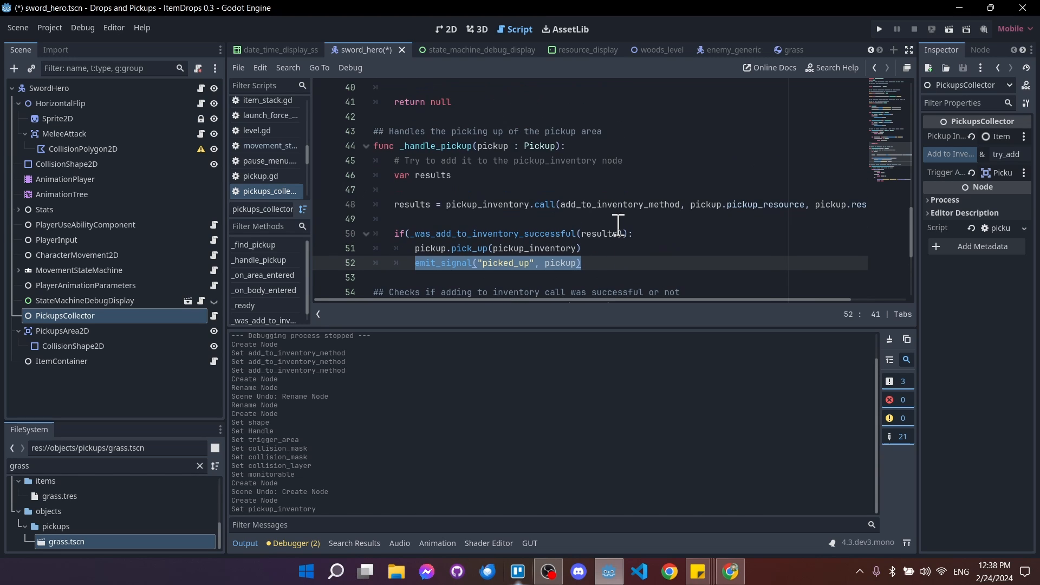
Save the sword_hero scene and run the project.
{"action": "key", "text": "ctrl+s"}
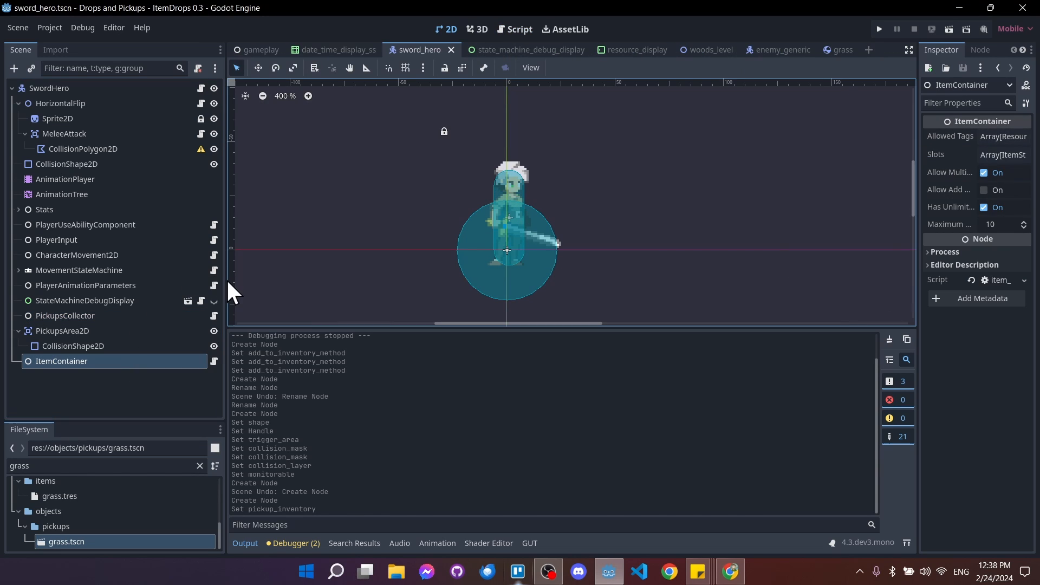
{"action": "left_click_drag", "start_coordinate": [225, 280], "coordinate": [168, 285]}
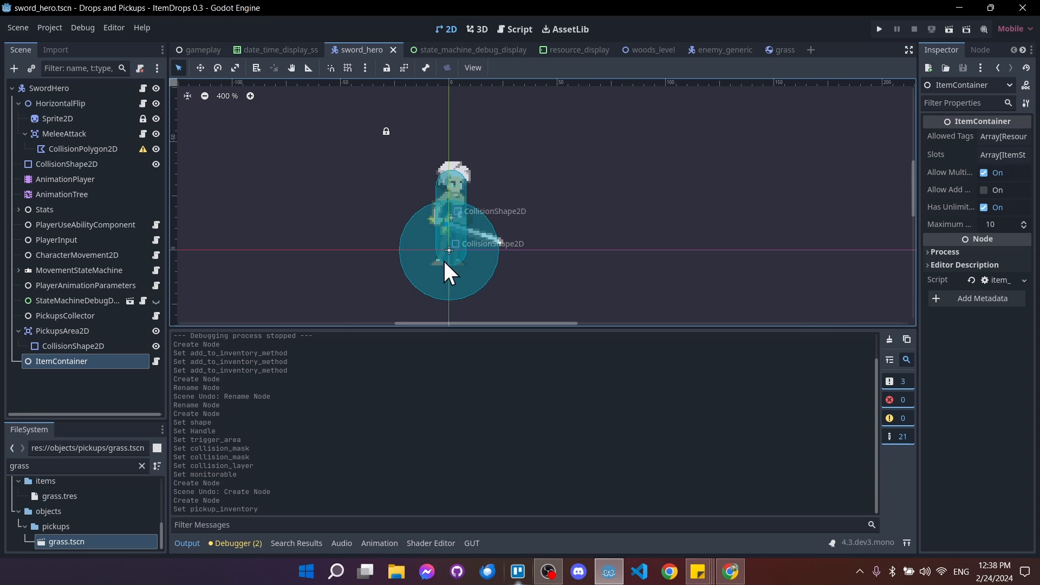
{"action": "left_click", "coordinate": [876, 29]}
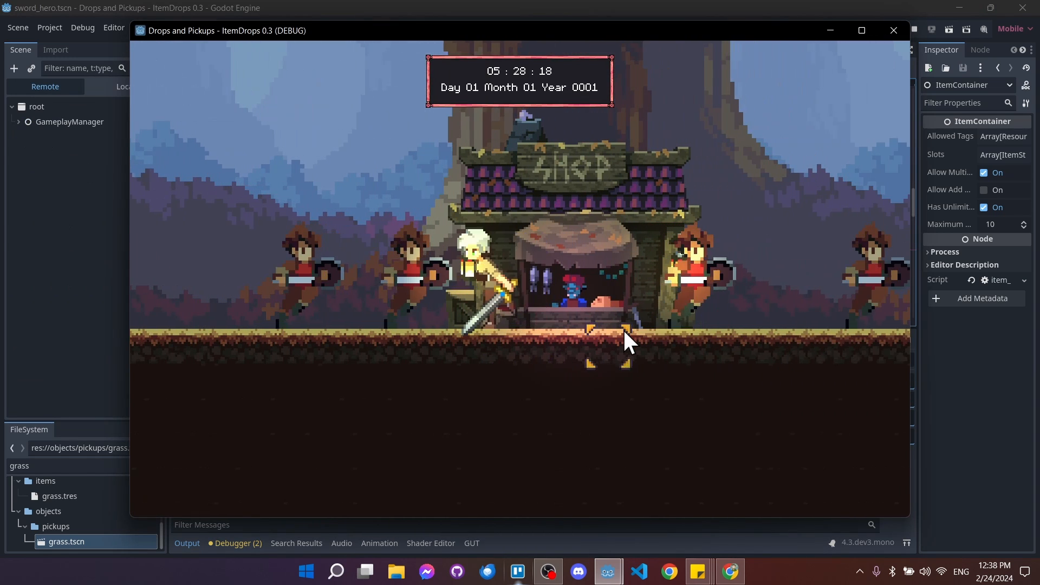
Test the drops in the running game by attacking enemies near the shop and walking the hero over the dropped Grass.
{"action": "key", "text": "d"}
{"action": "left_click", "coordinate": [623, 331]}
{"action": "key", "text": "d"}
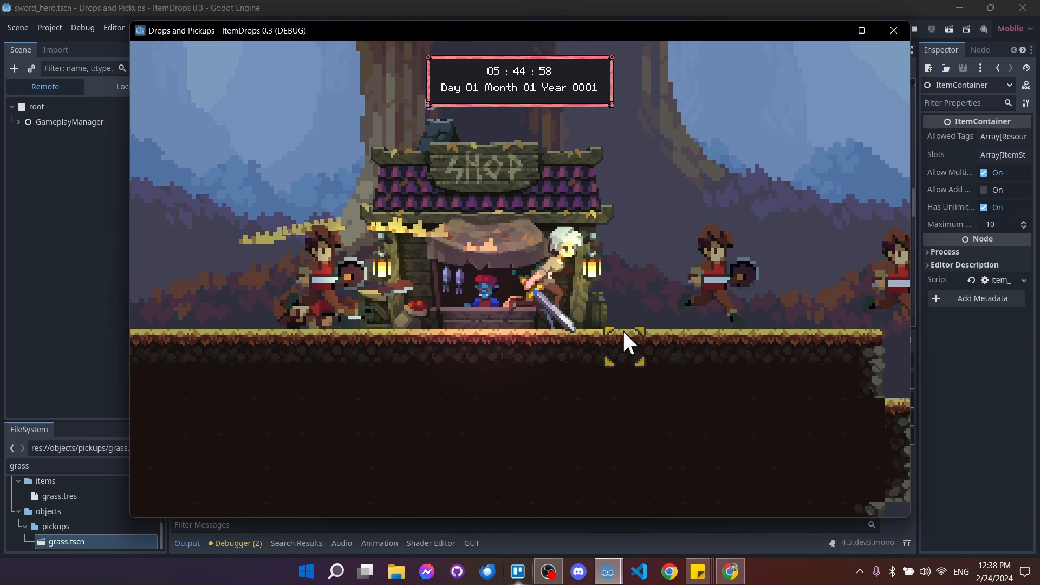
{"action": "left_click", "coordinate": [619, 332]}
{"action": "key", "text": "d"}
{"action": "key", "text": "a"}
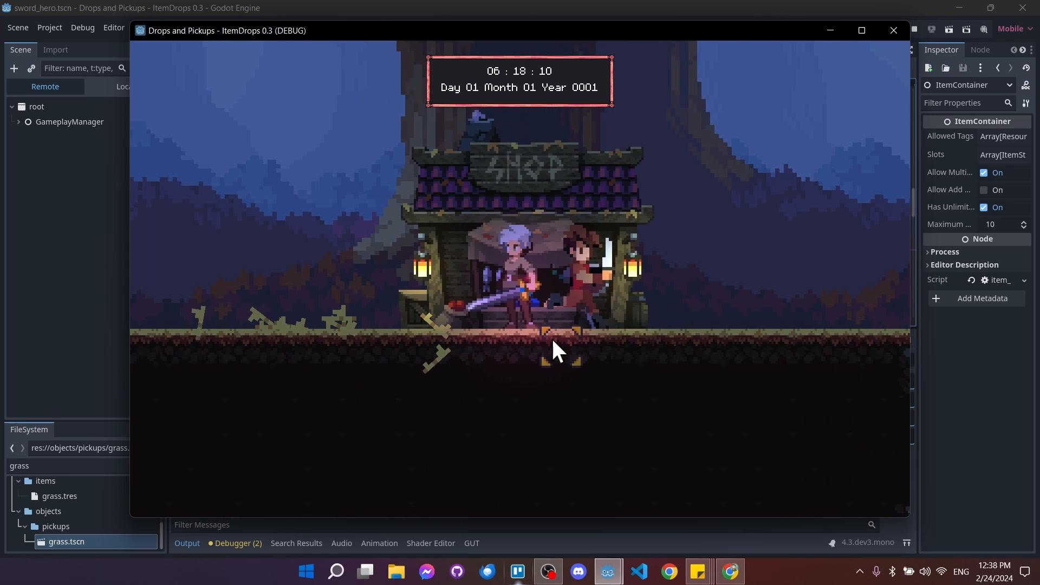
{"action": "key", "text": "a"}
{"action": "key", "text": "a"}
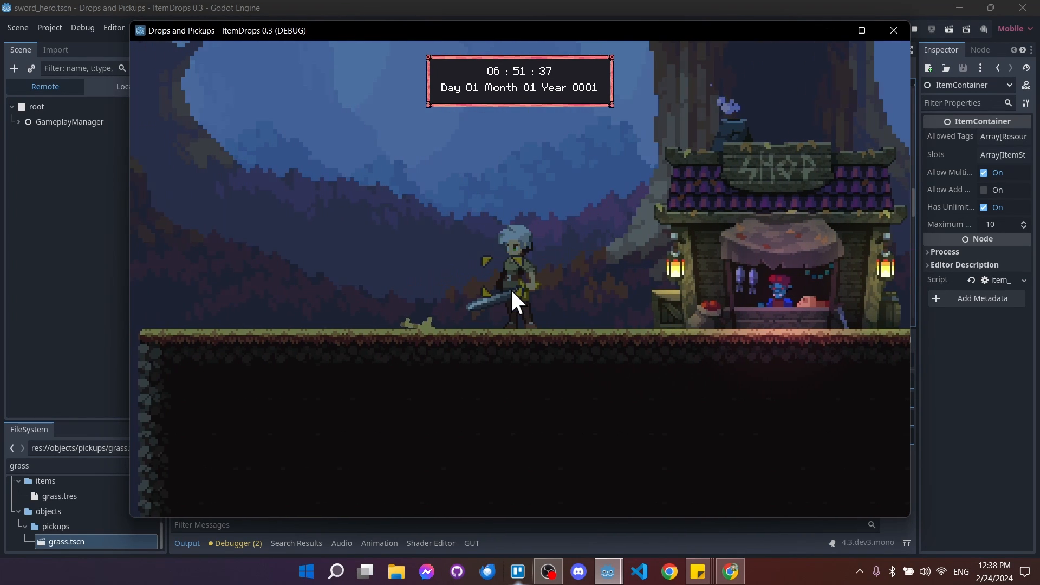
{"action": "key", "text": "a"}
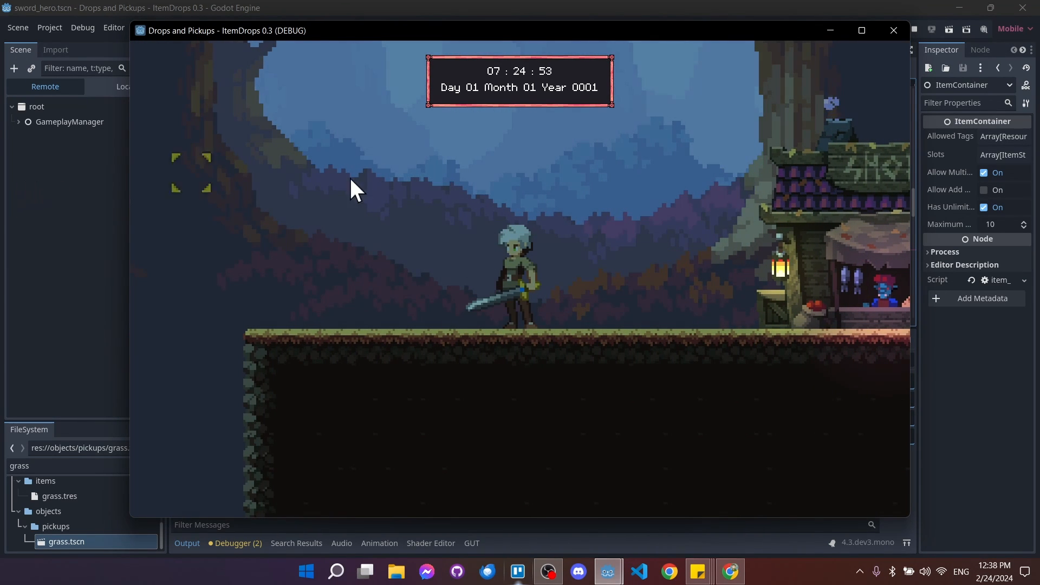
{"action": "key", "text": "d"}
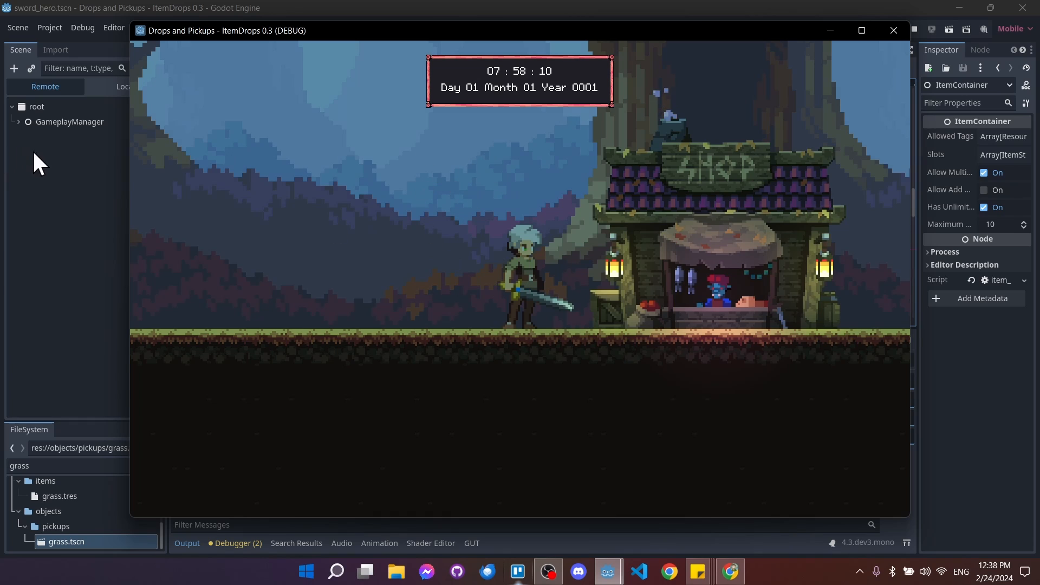
Inspect the item stack in the Slots of SwordHero's ItemContainer in the running game's remote scene tree, and stop the game.
{"action": "left_click", "coordinate": [33, 154]}
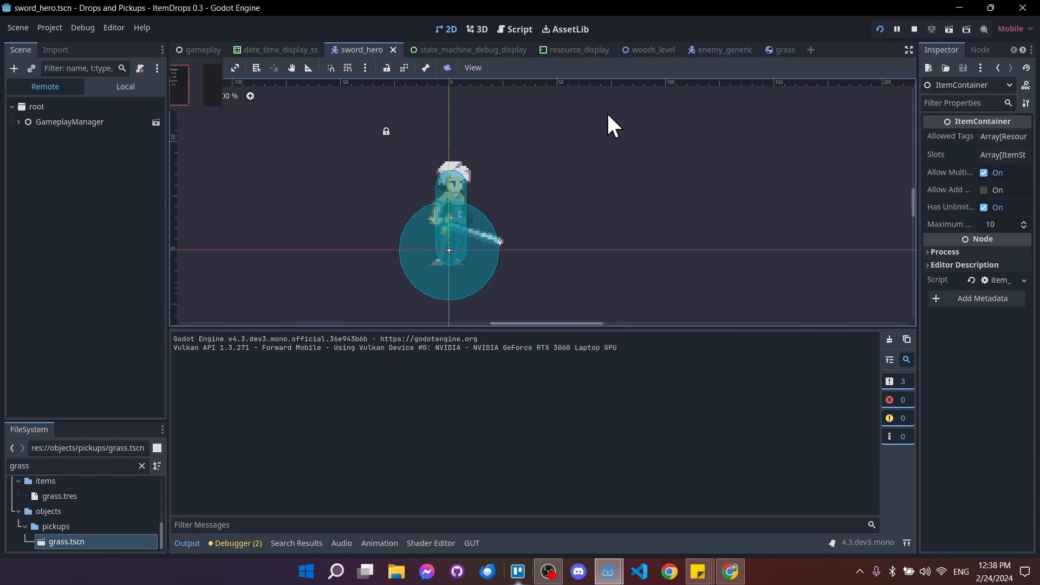
{"action": "left_click", "coordinate": [19, 121]}
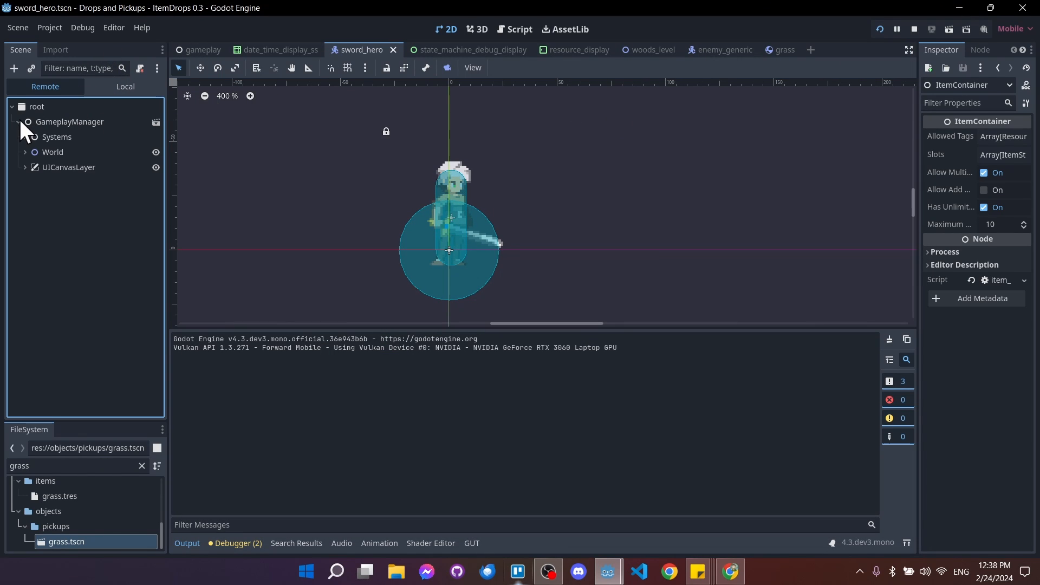
{"action": "left_click", "coordinate": [25, 153]}
{"action": "left_click", "coordinate": [31, 182]}
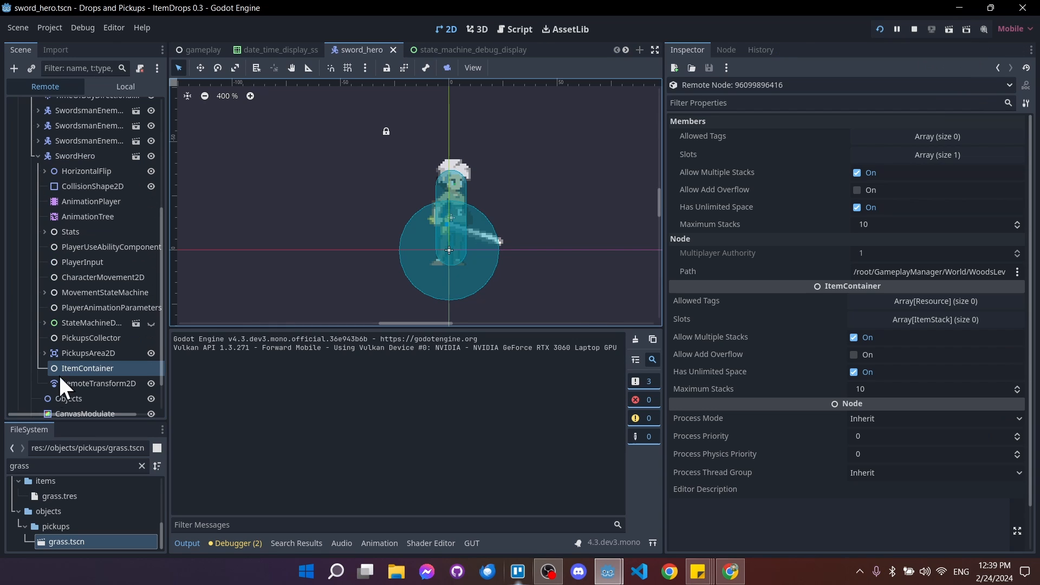
{"action": "left_click", "coordinate": [922, 157]}
{"action": "left_click", "coordinate": [932, 193]}
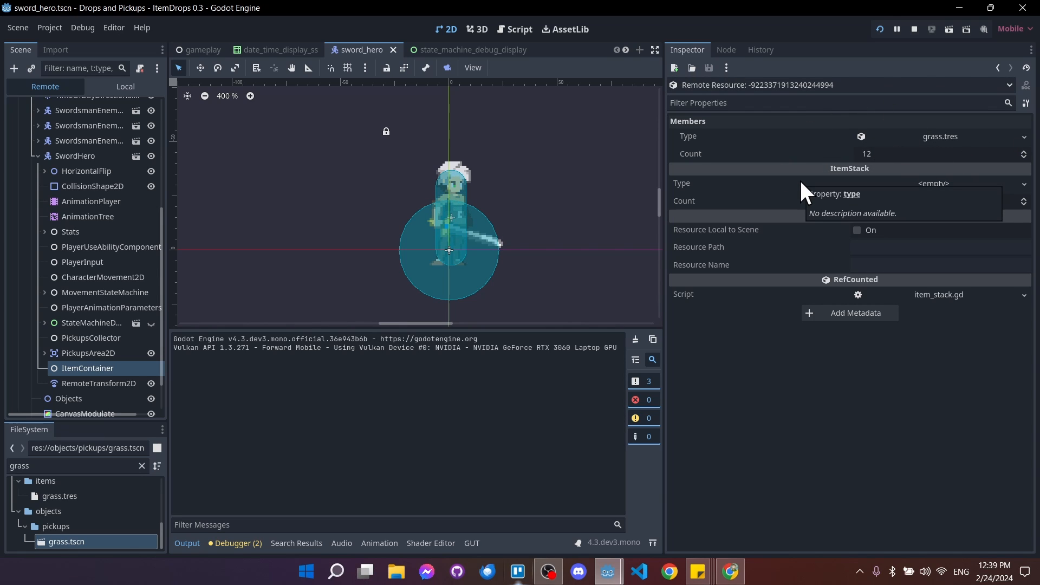
{"action": "left_click", "coordinate": [916, 29]}
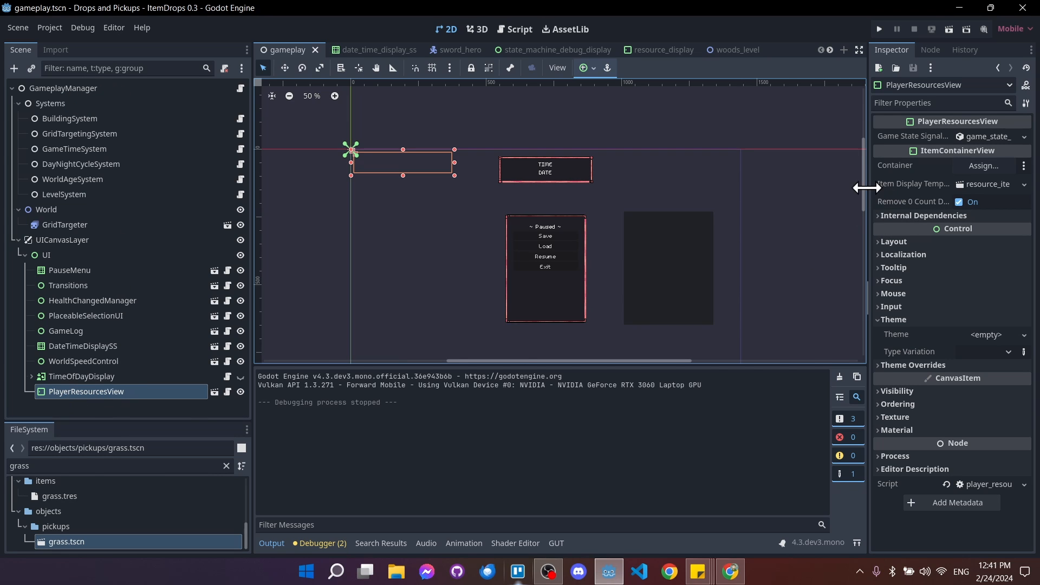
Assign the ItemContainer node as the Inventory of the SwordHero root node and save the scene.
{"action": "left_click_drag", "start_coordinate": [866, 188], "coordinate": [838, 169]}
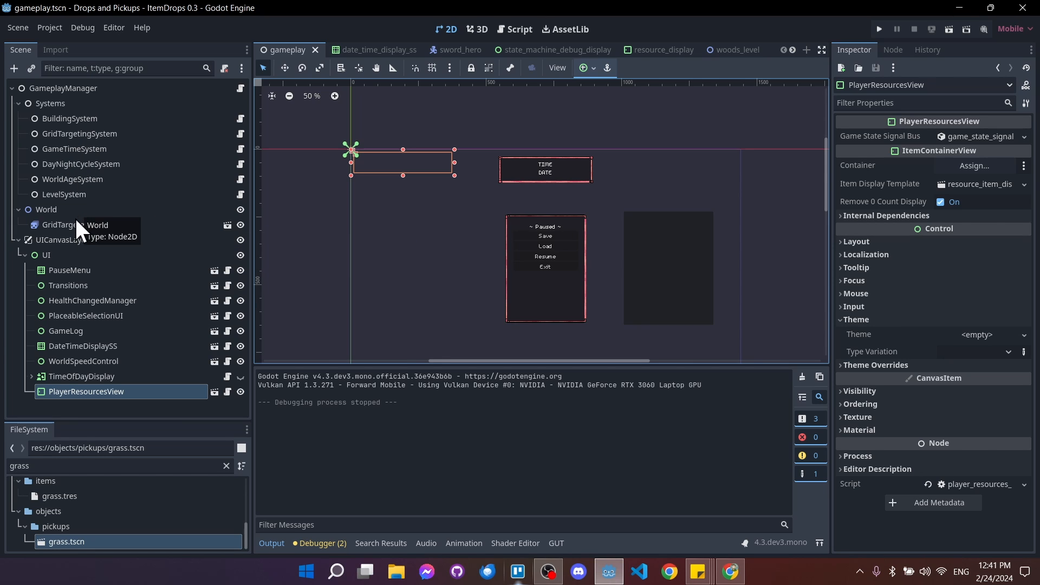
{"action": "left_click_drag", "start_coordinate": [830, 182], "coordinate": [768, 181]}
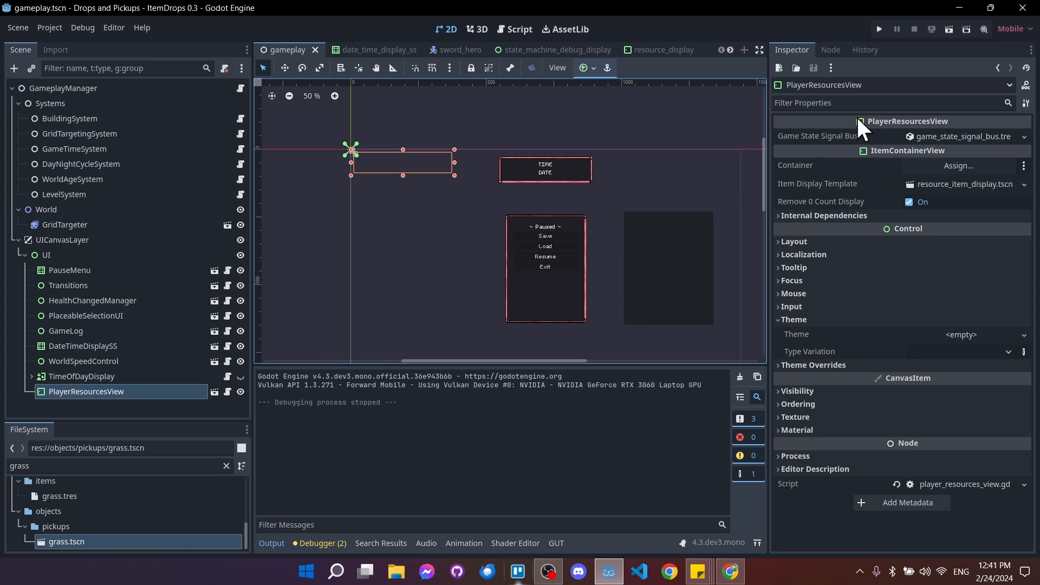
{"action": "left_click", "coordinate": [441, 52]}
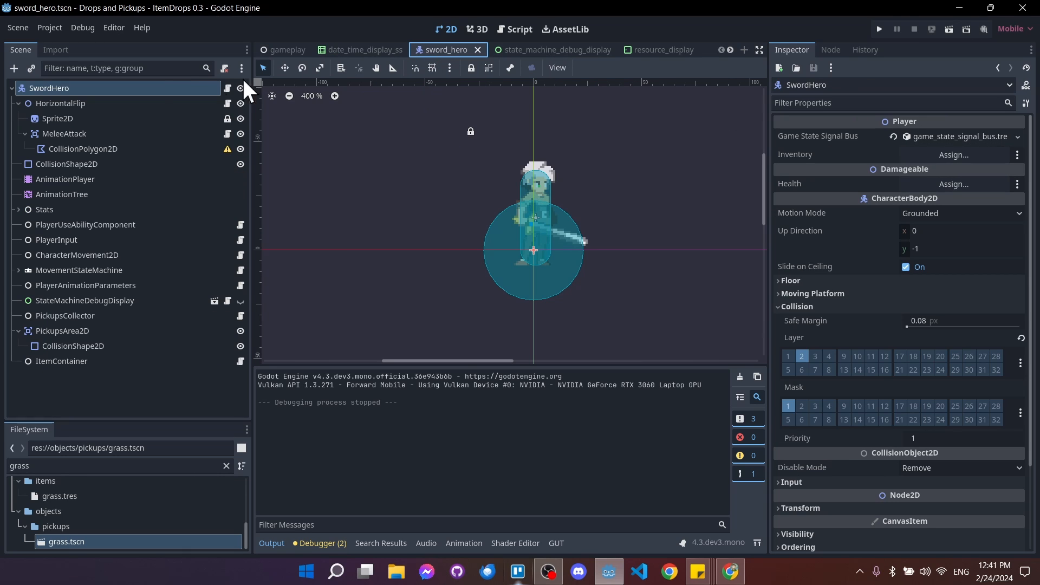
{"action": "left_click", "coordinate": [930, 151]}
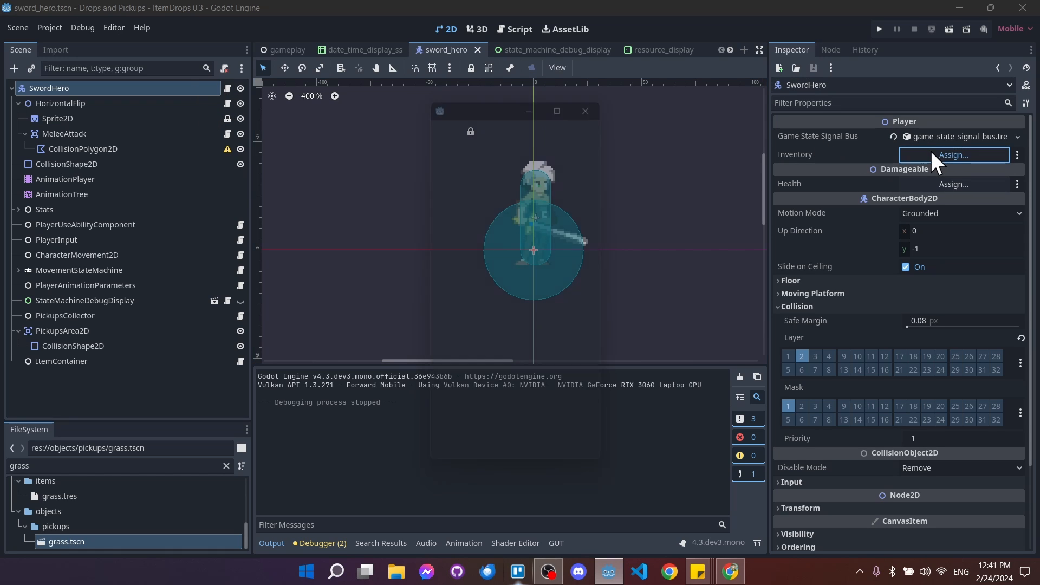
{"action": "double_click", "coordinate": [520, 164]}
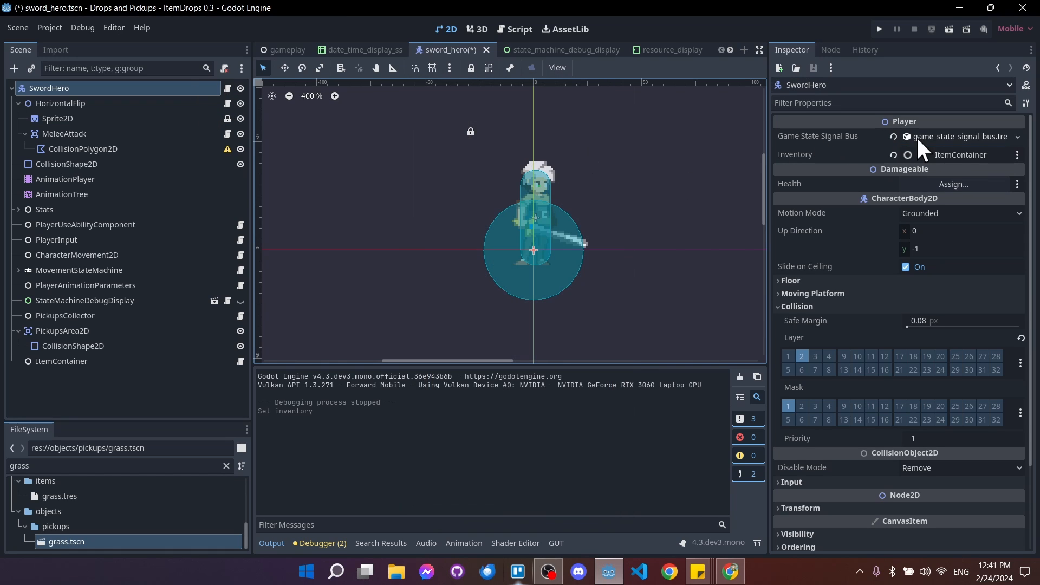
{"action": "key", "text": "ctrl+s"}
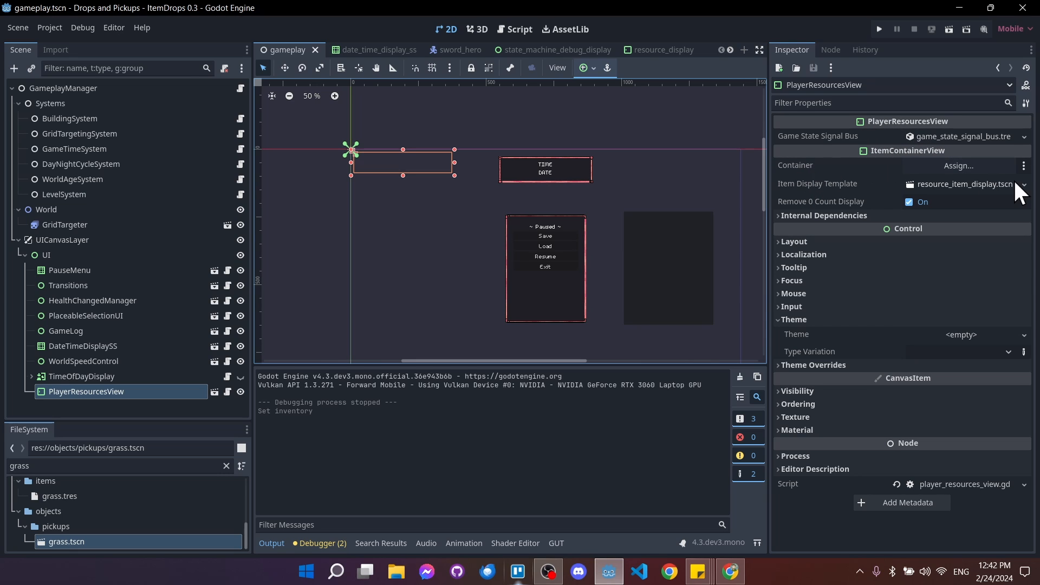
Run the project and collect Grass drops with the hero to check the item count shown by PlayerResourcesView.
{"action": "left_click", "coordinate": [451, 50]}
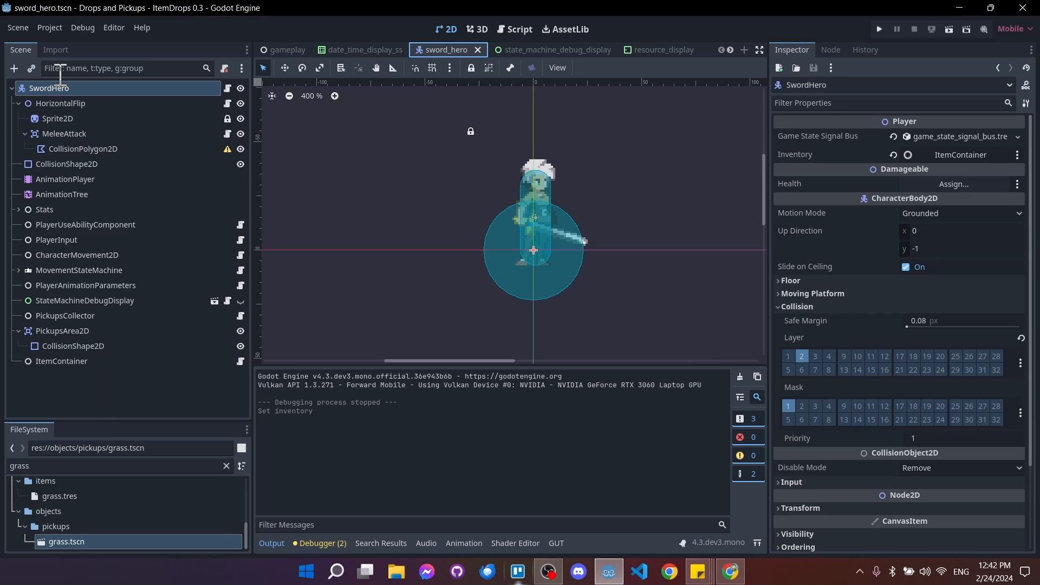
{"action": "left_click", "coordinate": [289, 50]}
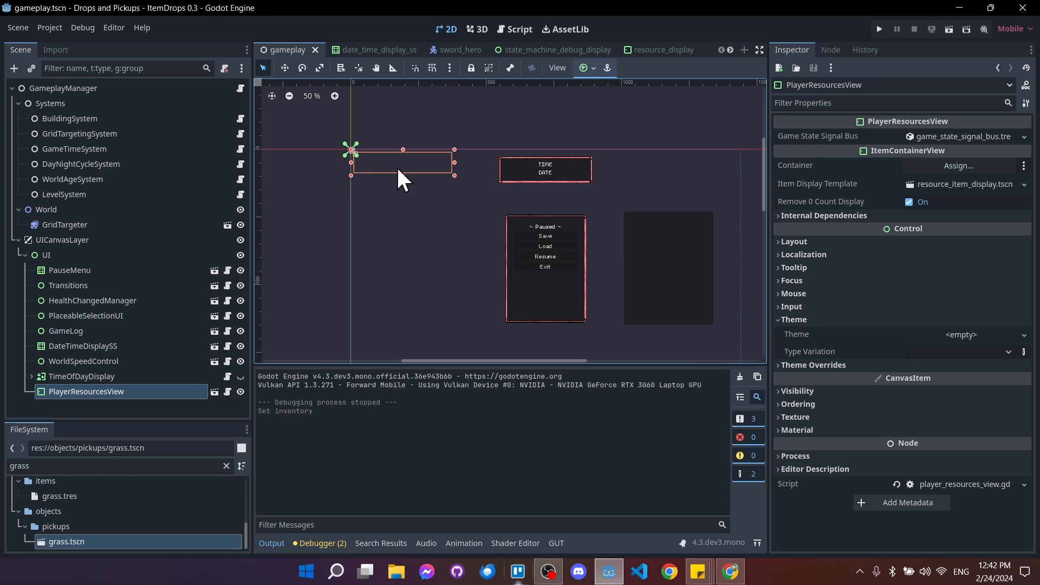
{"action": "left_click", "coordinate": [879, 29]}
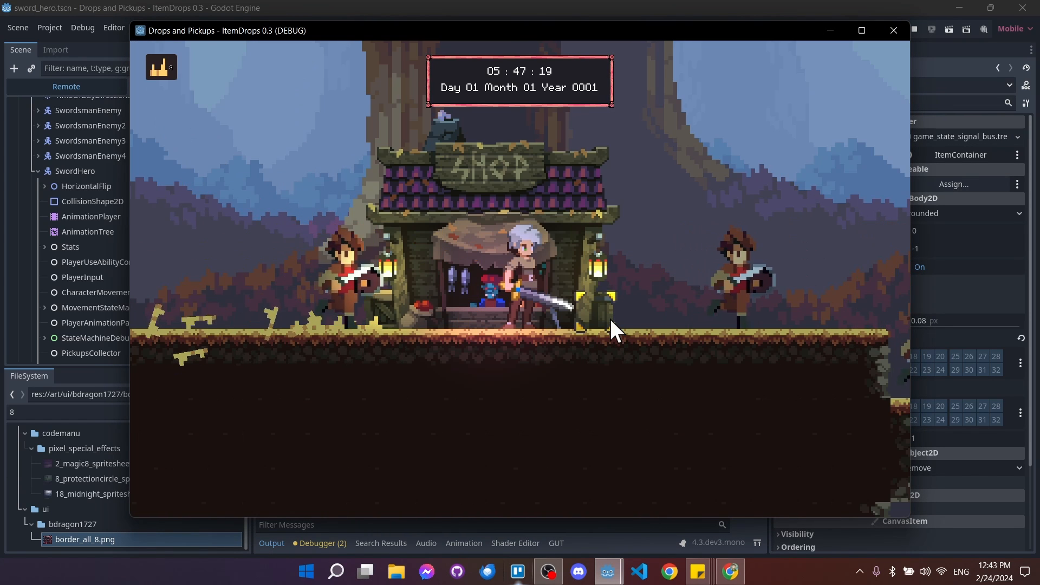
{"action": "key", "text": "d"}
{"action": "key", "text": "a"}
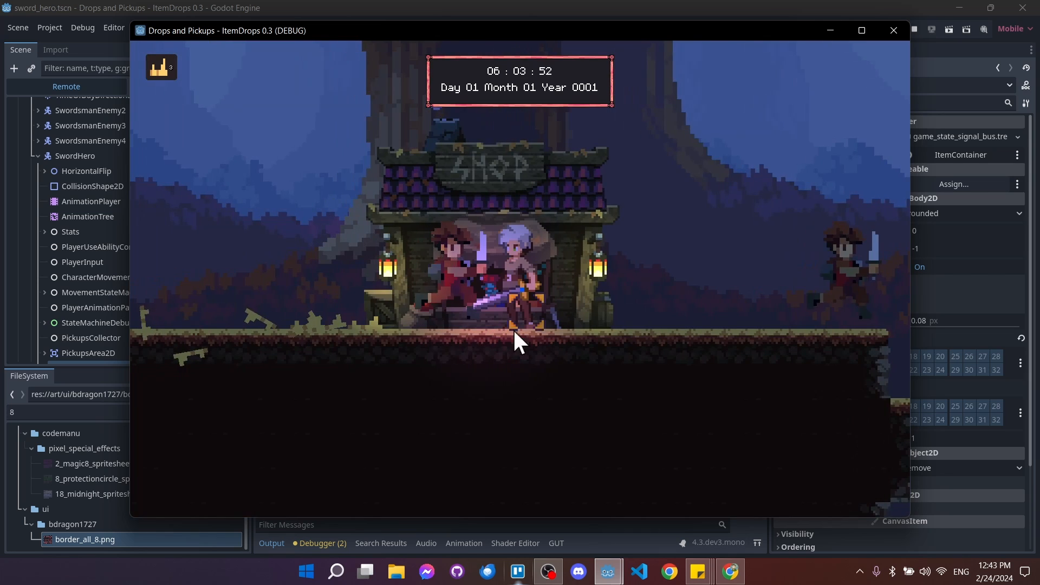
{"action": "key", "text": "a"}
{"action": "key", "text": "a"}
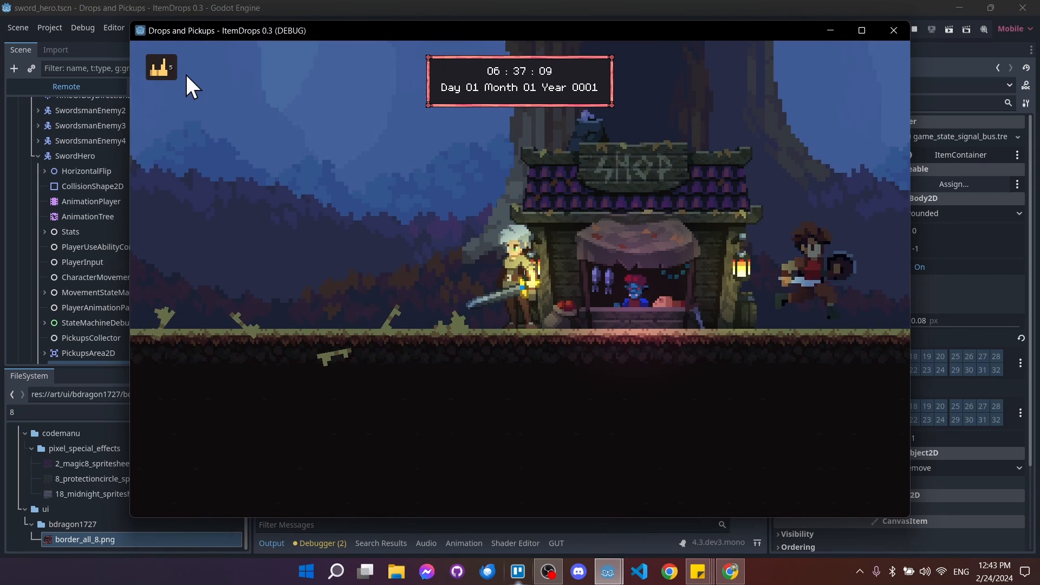
{"action": "key", "text": "a"}
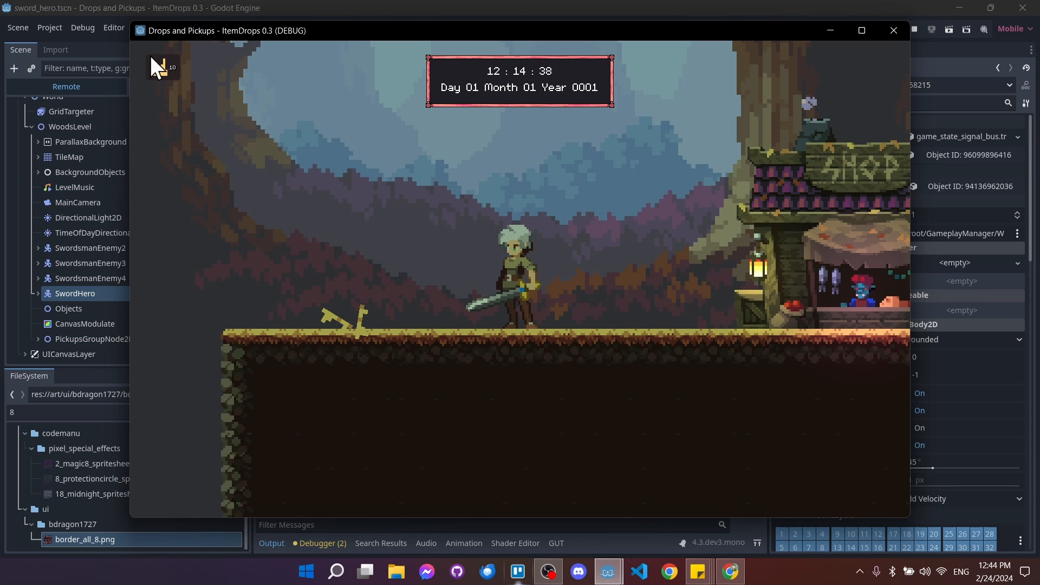
{"action": "key", "text": "a"}
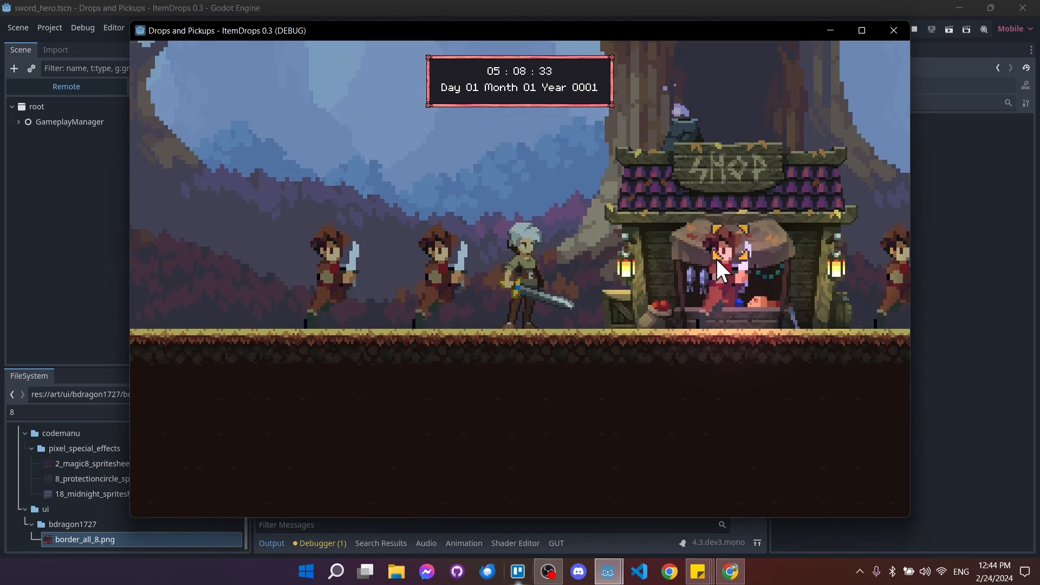
Test a fresh game run by defeating enemies on both sides of the shop and collecting their Grass while checking the resource display.
{"action": "key", "text": "d"}
{"action": "key", "text": "a"}
{"action": "left_click", "coordinate": [703, 264]}
{"action": "key", "text": "d"}
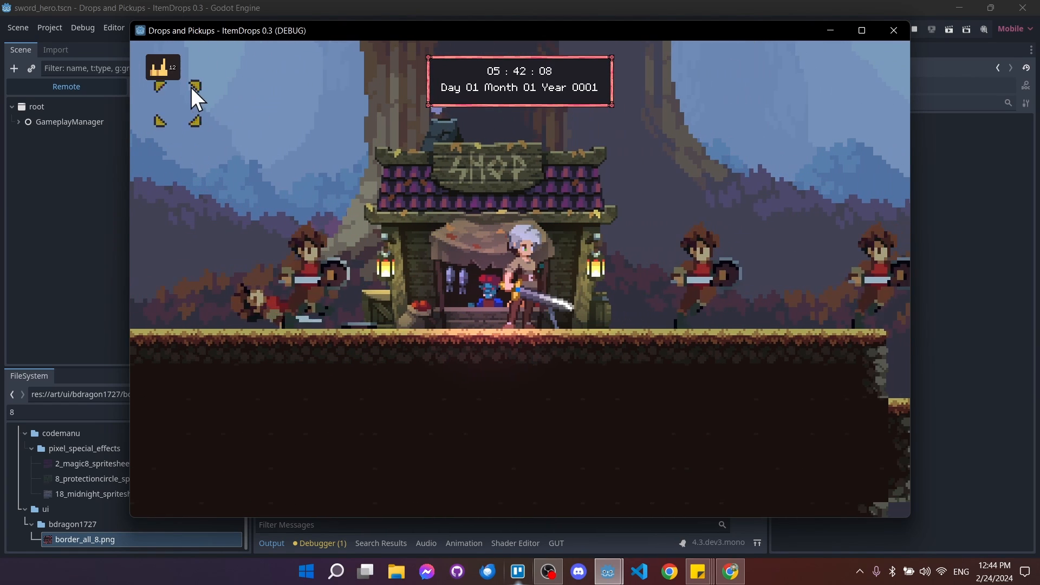
{"action": "key", "text": "a"}
{"action": "key", "text": "d"}
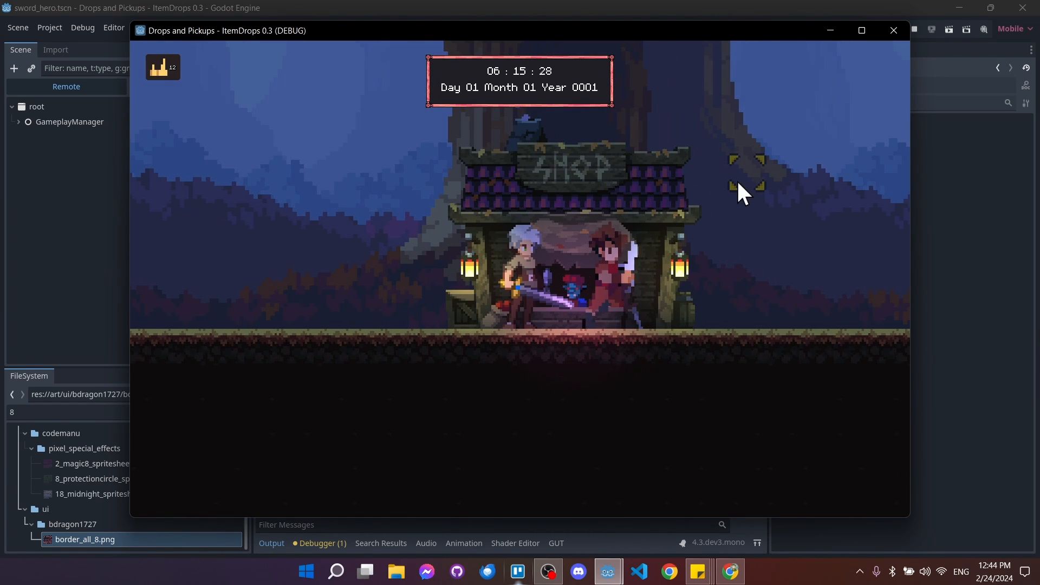
{"action": "key", "text": "d"}
{"action": "left_click", "coordinate": [156, 79]}
{"action": "left_click", "coordinate": [170, 86]}
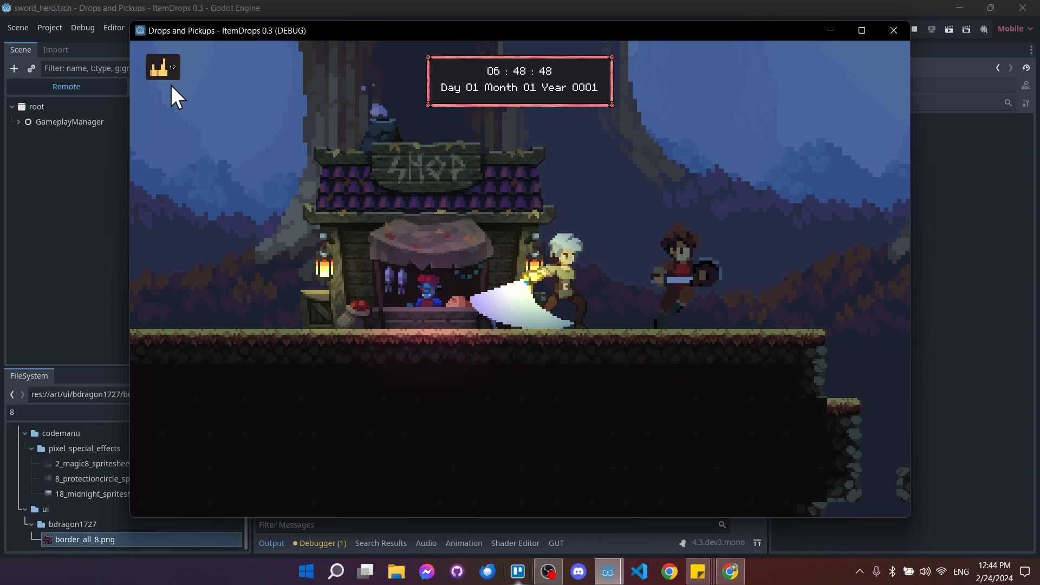
{"action": "key", "text": "d"}
{"action": "left_click", "coordinate": [421, 138]}
{"action": "key", "text": "a"}
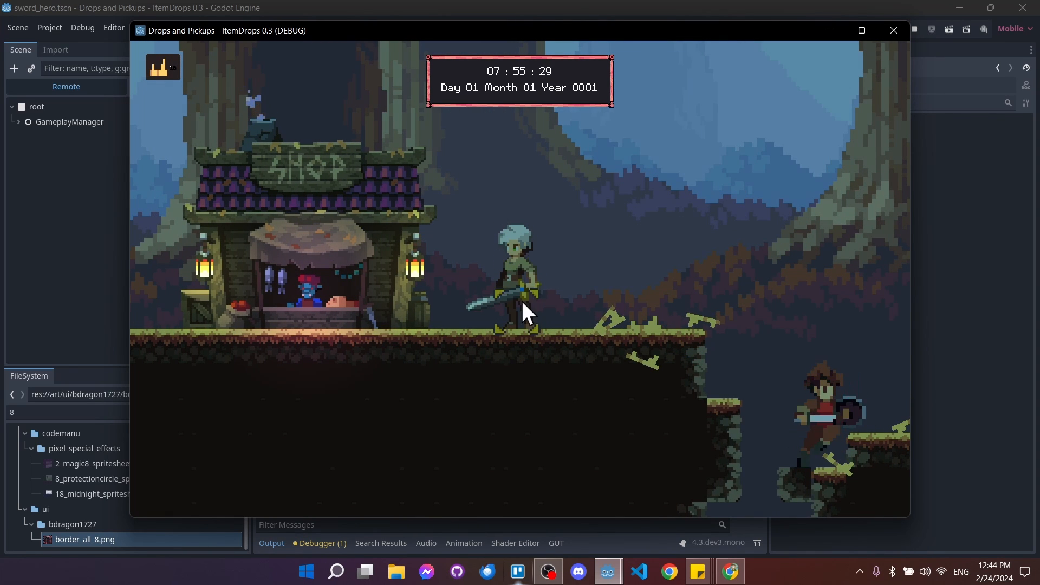
{"action": "key", "text": "d"}
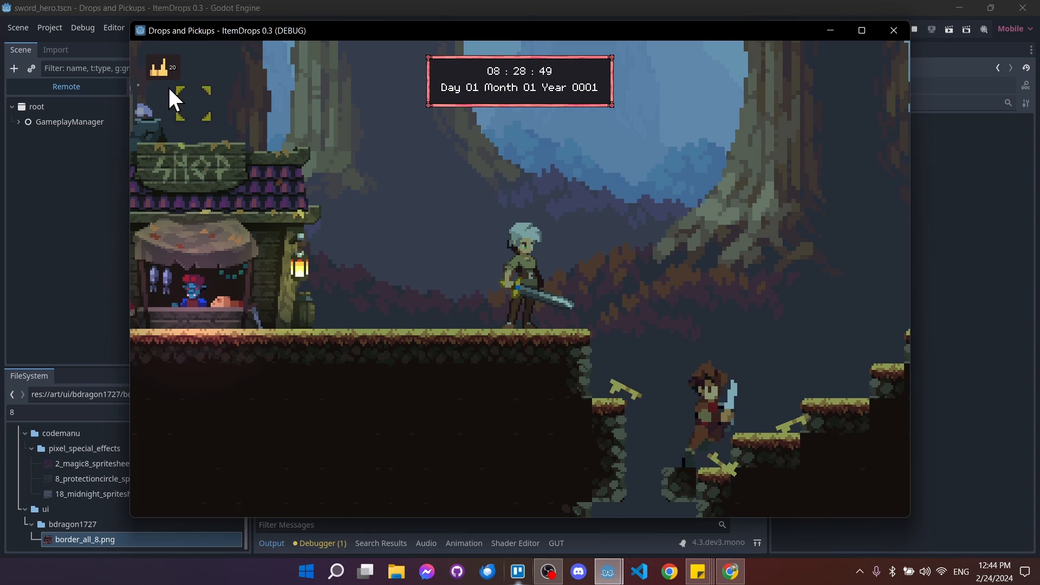
{"action": "key", "text": "d"}
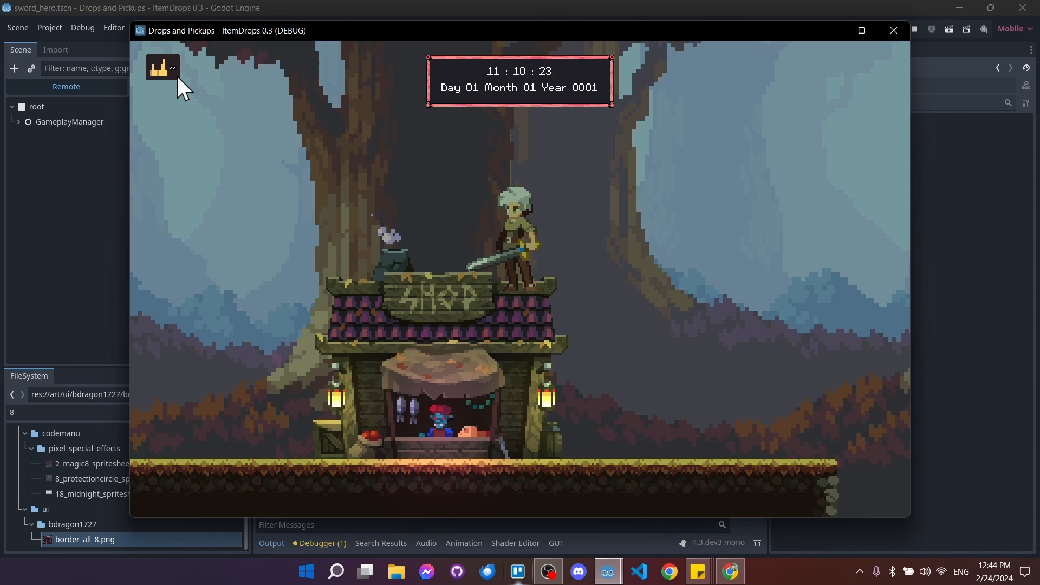
{"action": "key", "text": "a"}
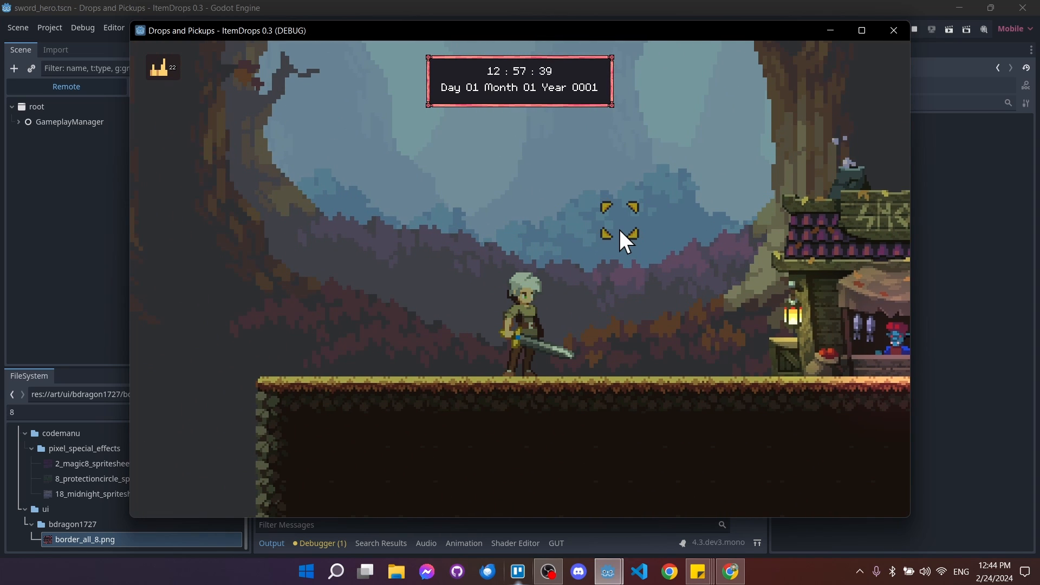